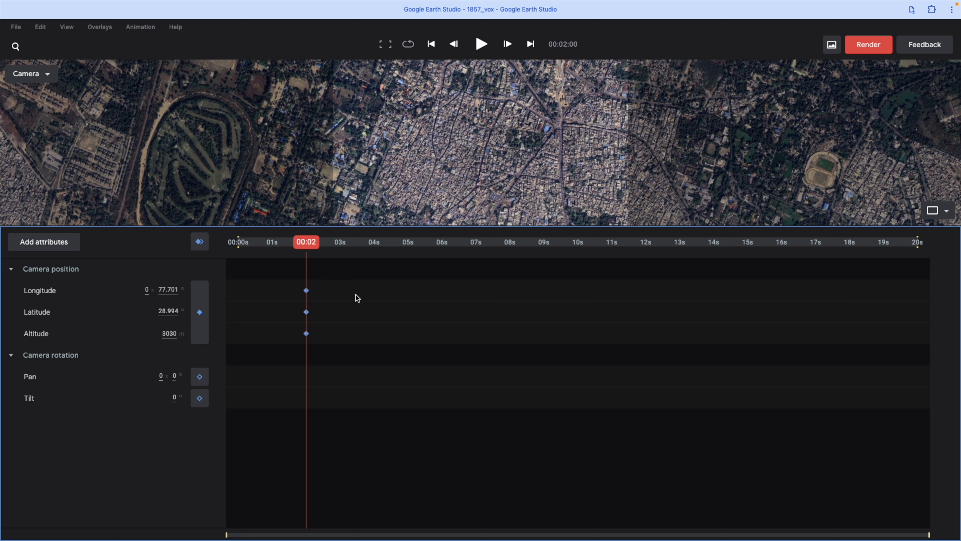
# Step: Raise the camera altitude to 9230 m at 5 seconds and hold that position with another camera position keyframe at 9 seconds
pyautogui.moveTo(307, 245); pyautogui.dragTo(408, 246)
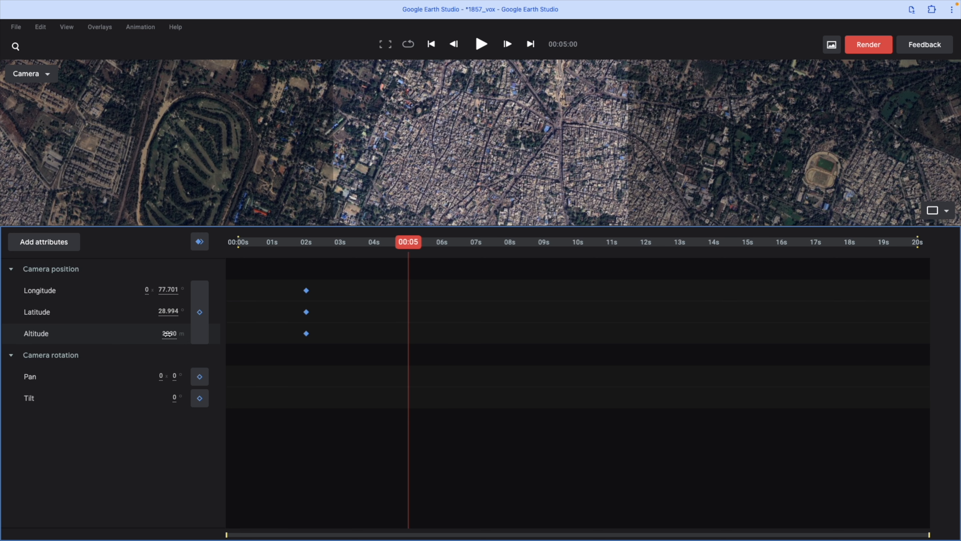
pyautogui.moveTo(170, 334); pyautogui.dragTo(418, 362)
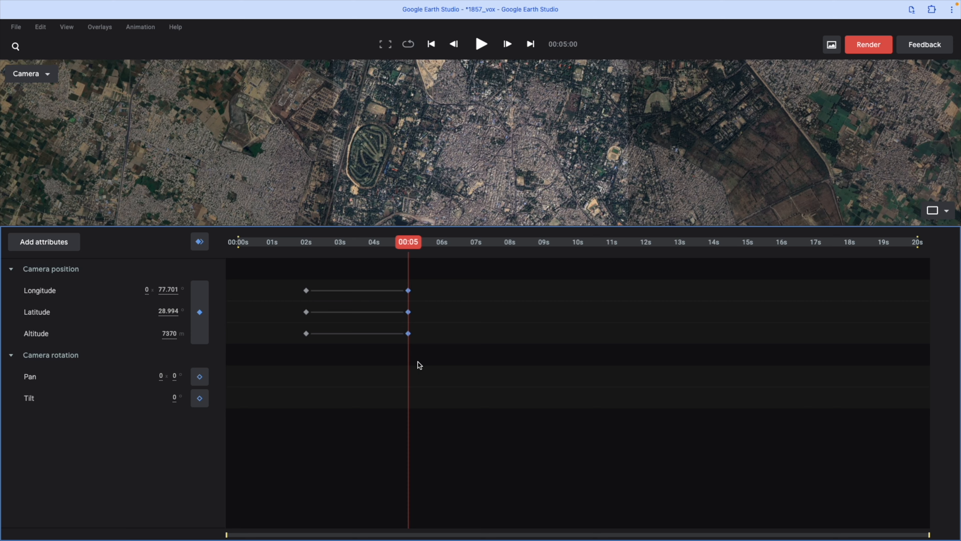
pyautogui.moveTo(166, 334); pyautogui.dragTo(220, 339)
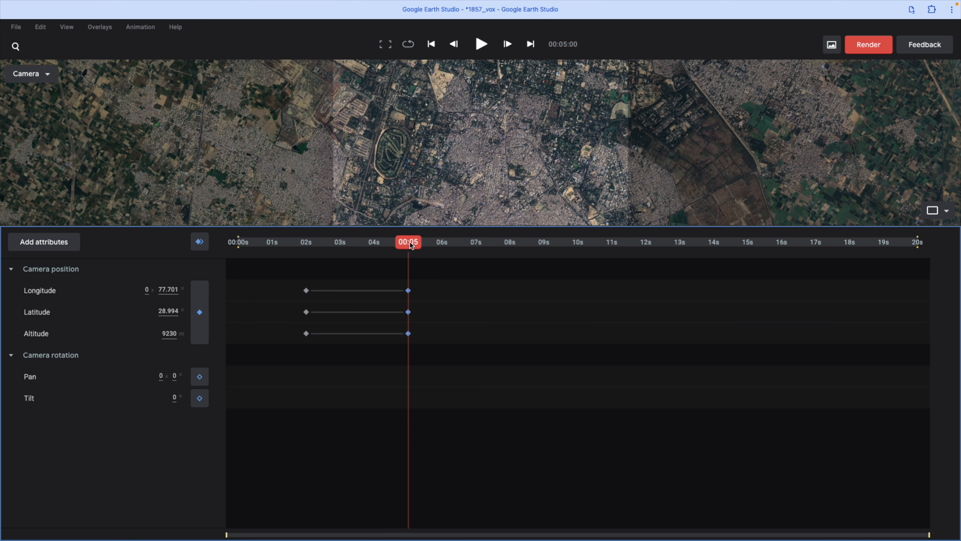
pyautogui.moveTo(412, 245); pyautogui.dragTo(544, 257)
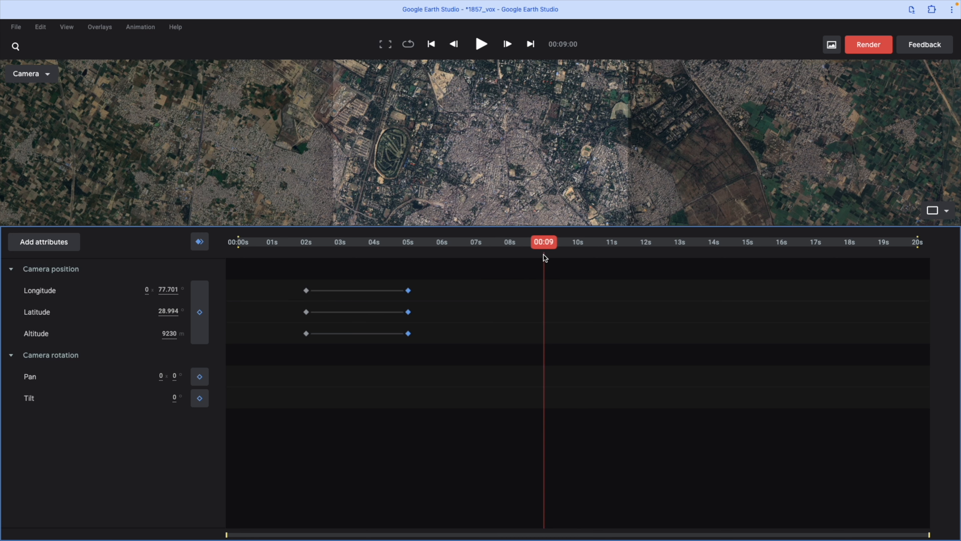
pyautogui.click(200, 313)
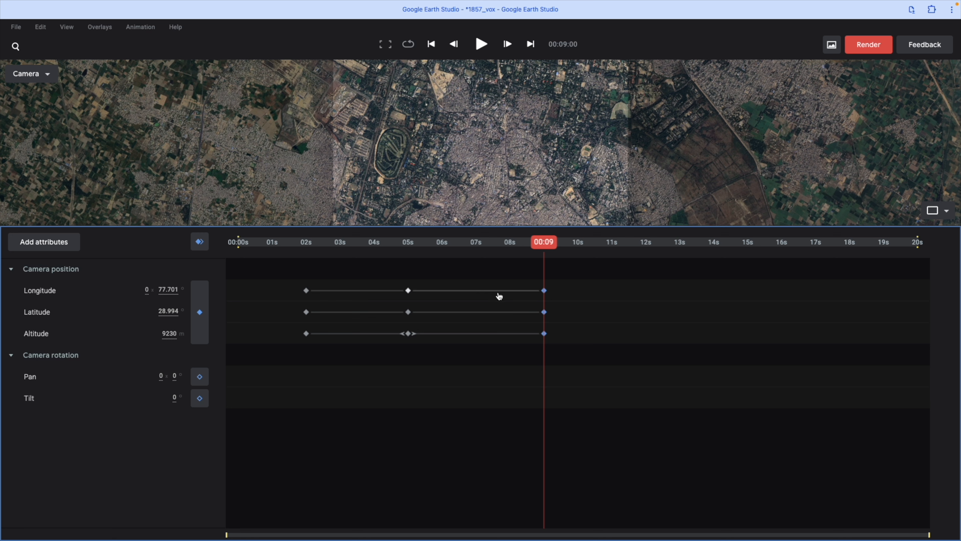
# Step: Pull the camera out into space by raising its altitude to 5046 km at 16 seconds
pyautogui.moveTo(543, 246); pyautogui.dragTo(783, 248)
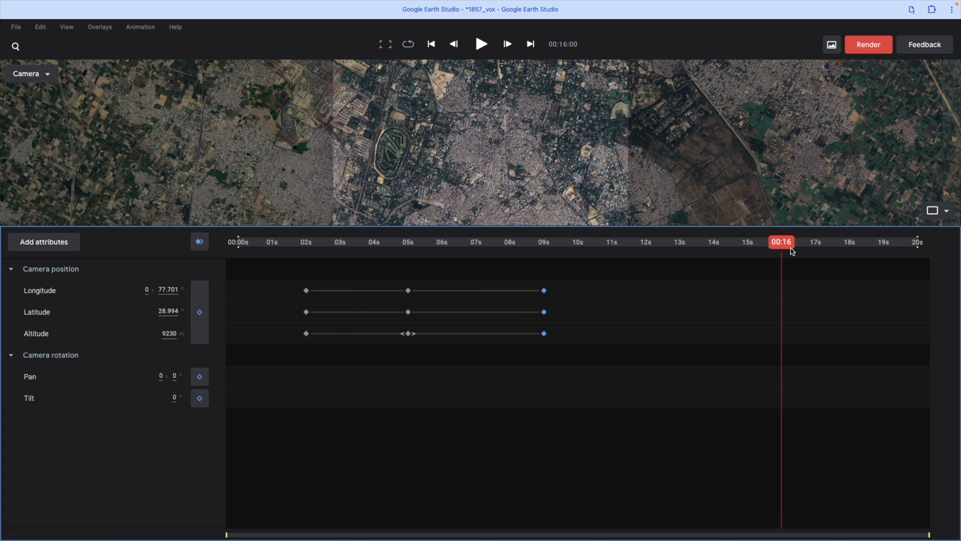
pyautogui.moveTo(168, 335); pyautogui.dragTo(740, 347)
pyautogui.moveTo(164, 335); pyautogui.dragTo(858, 339)
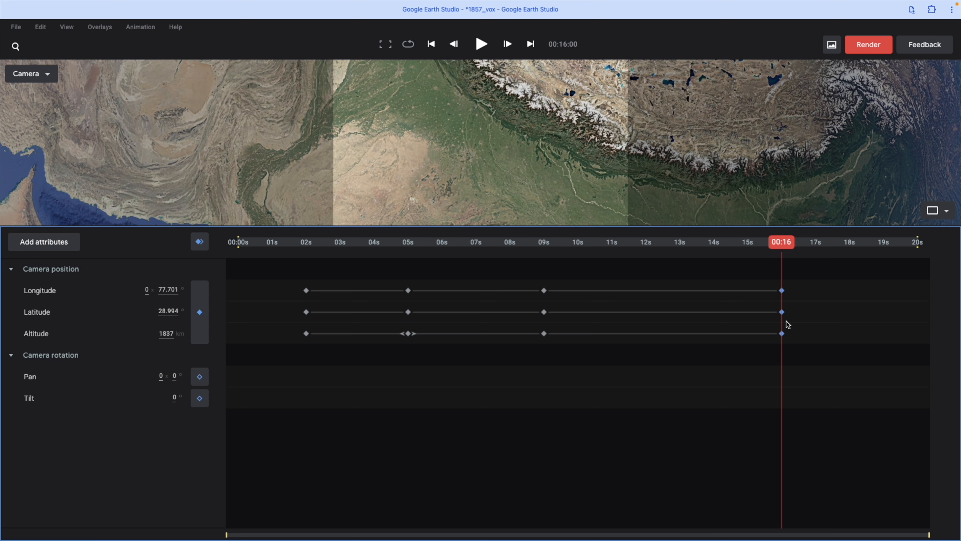
pyautogui.moveTo(159, 331); pyautogui.dragTo(396, 337)
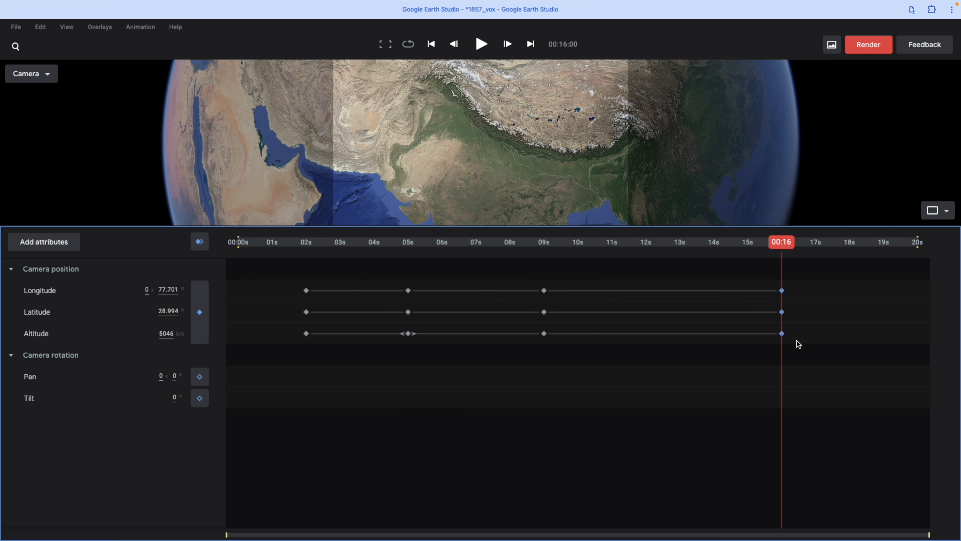
# Step: Move the final camera position keyframes from 16 to 18 seconds and play back the animation
pyautogui.moveTo(768, 292); pyautogui.dragTo(853, 286)
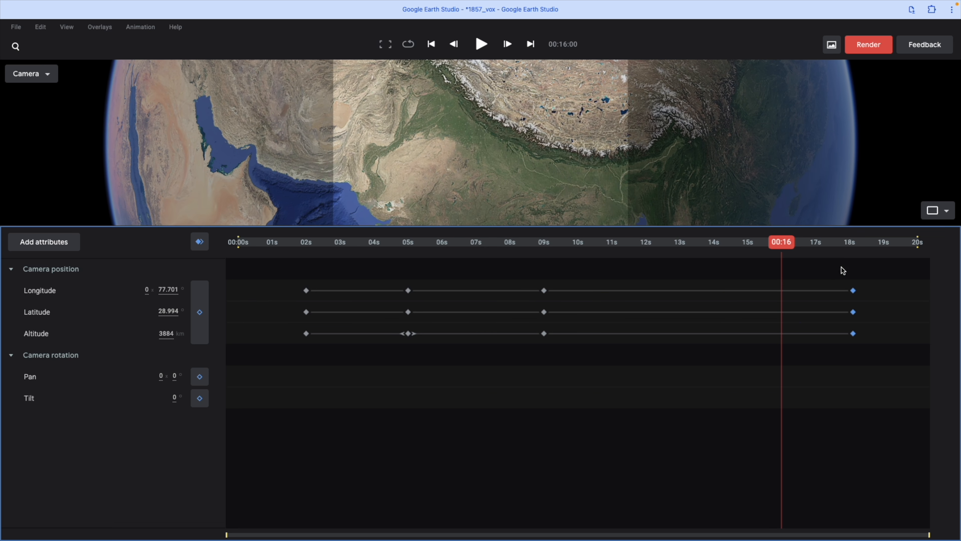
pyautogui.moveTo(784, 247); pyautogui.dragTo(850, 252)
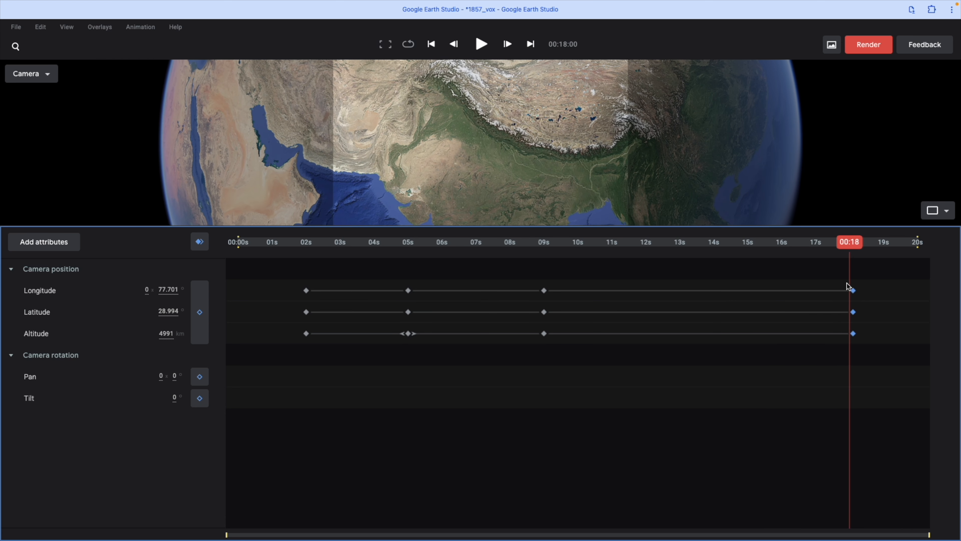
pyautogui.moveTo(854, 292); pyautogui.dragTo(851, 293)
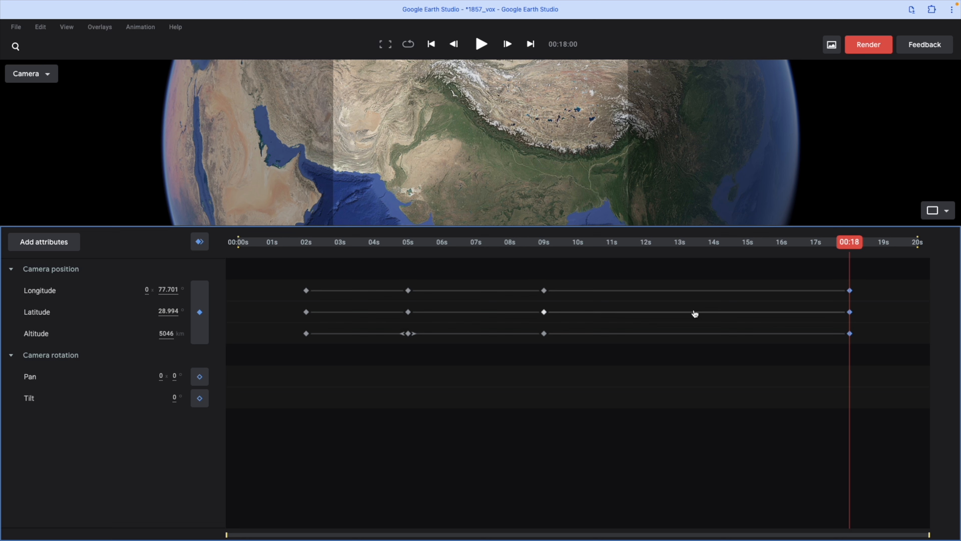
pyautogui.press('space')
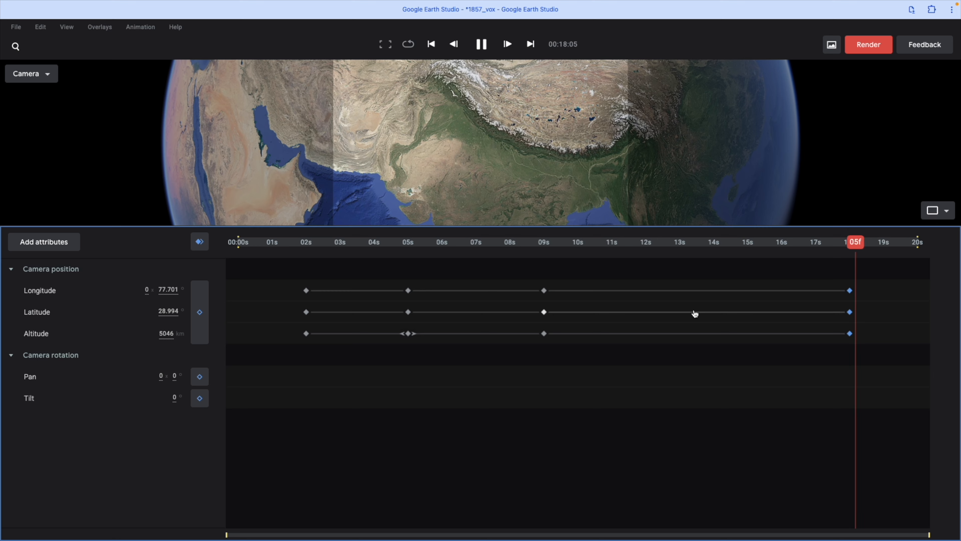
# Step: Animate the camera pan with a 10° keyframe at 9 seconds and a 0° keyframe at 18 seconds, and play back the rotation
pyautogui.moveTo(441, 242); pyautogui.dragTo(546, 267)
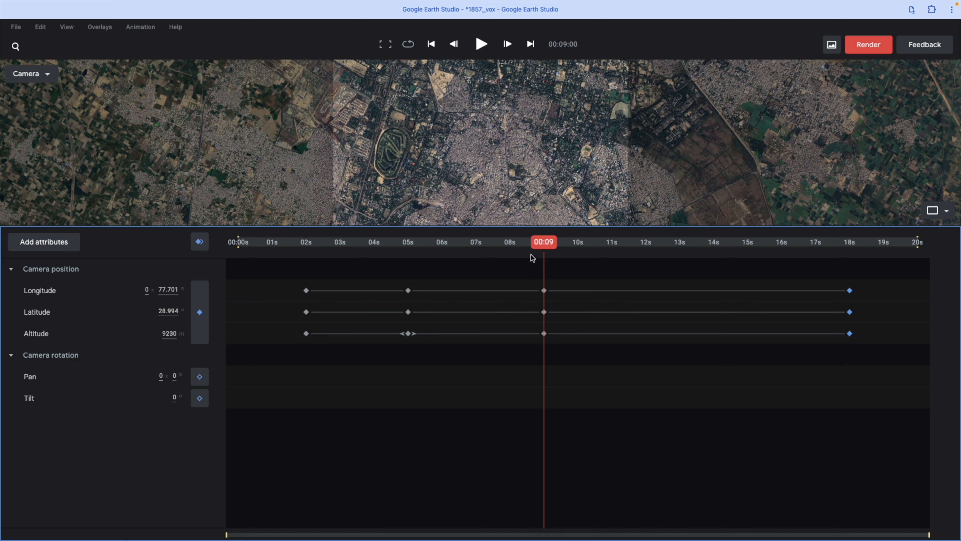
pyautogui.moveTo(542, 247); pyautogui.dragTo(850, 275)
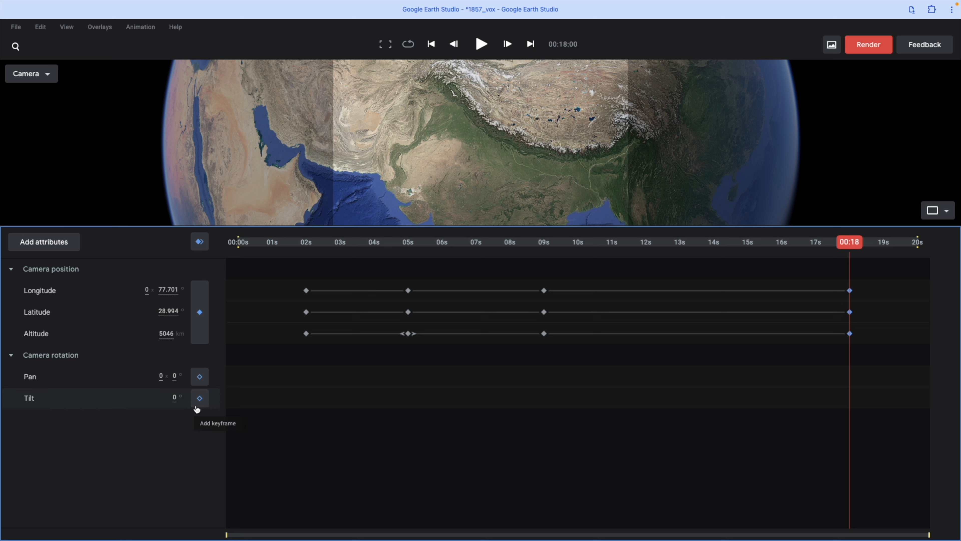
pyautogui.click(200, 377)
pyautogui.moveTo(850, 245); pyautogui.dragTo(546, 268)
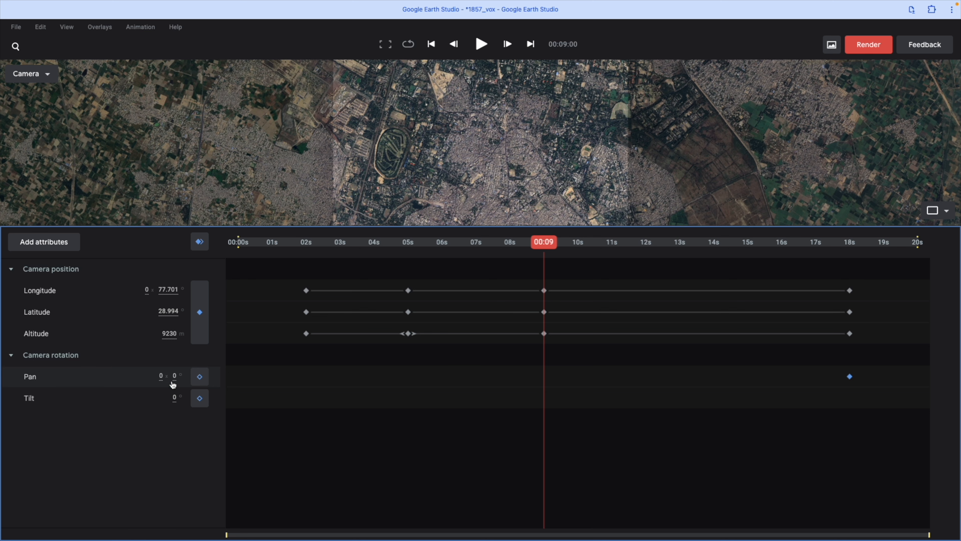
pyautogui.moveTo(174, 377); pyautogui.dragTo(215, 383)
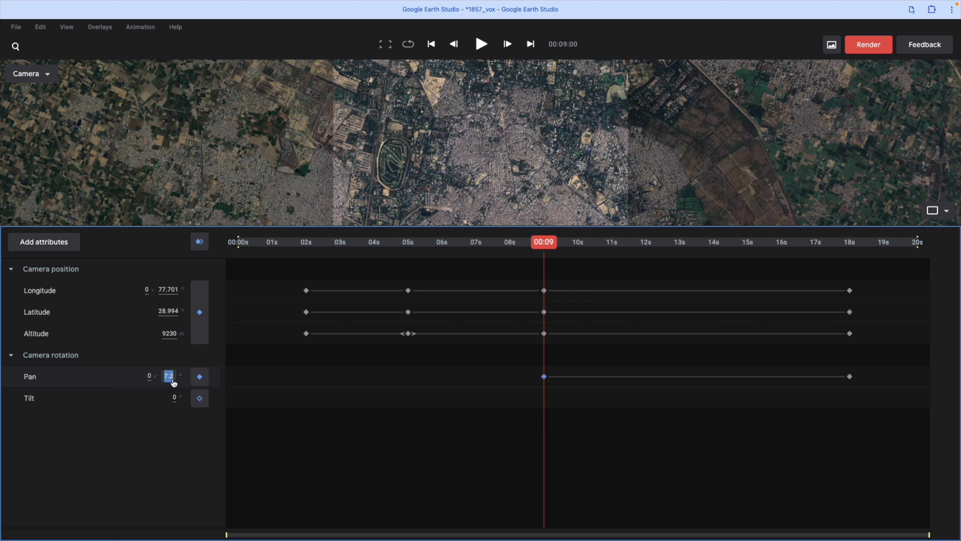
pyautogui.write('0')
pyautogui.press('Return')
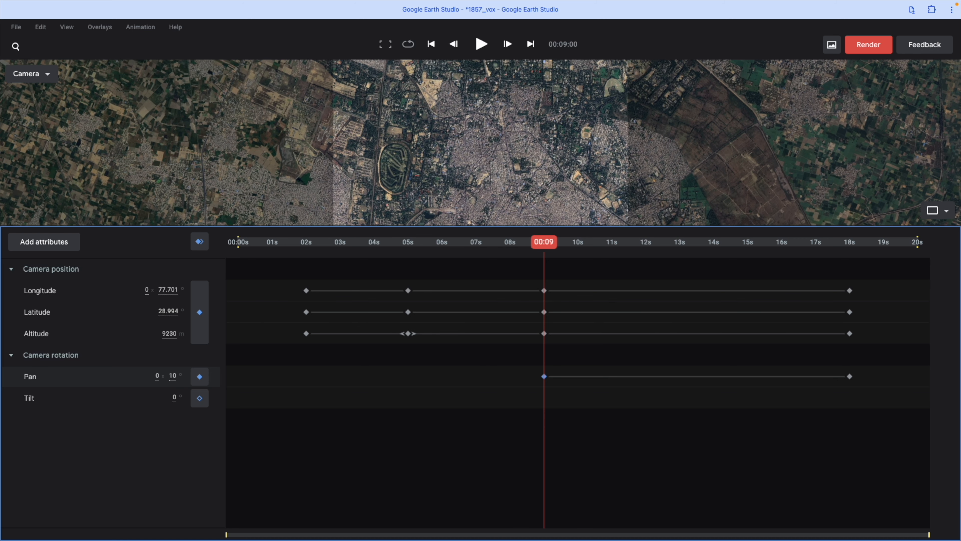
pyautogui.press('space')
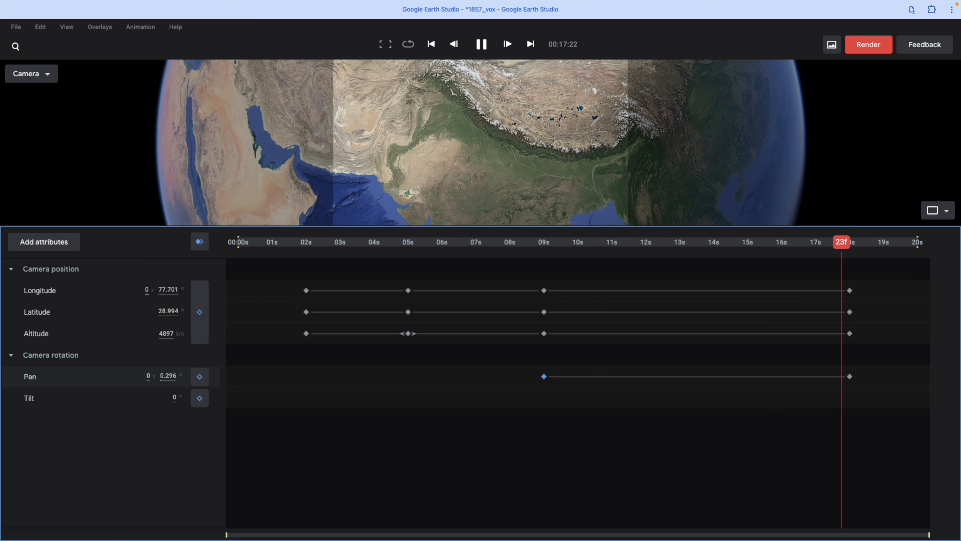
# Step: Apply Ease out to the camera position keyframes at 2 seconds and Ease in to those at 5 seconds
pyautogui.click(307, 266)
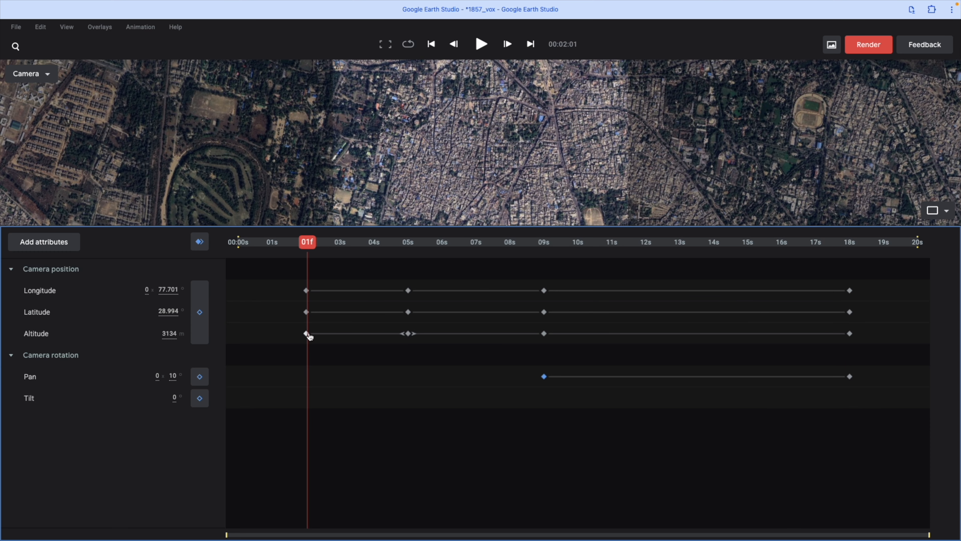
pyautogui.moveTo(303, 317); pyautogui.dragTo(284, 288)
pyautogui.rightClick(308, 292)
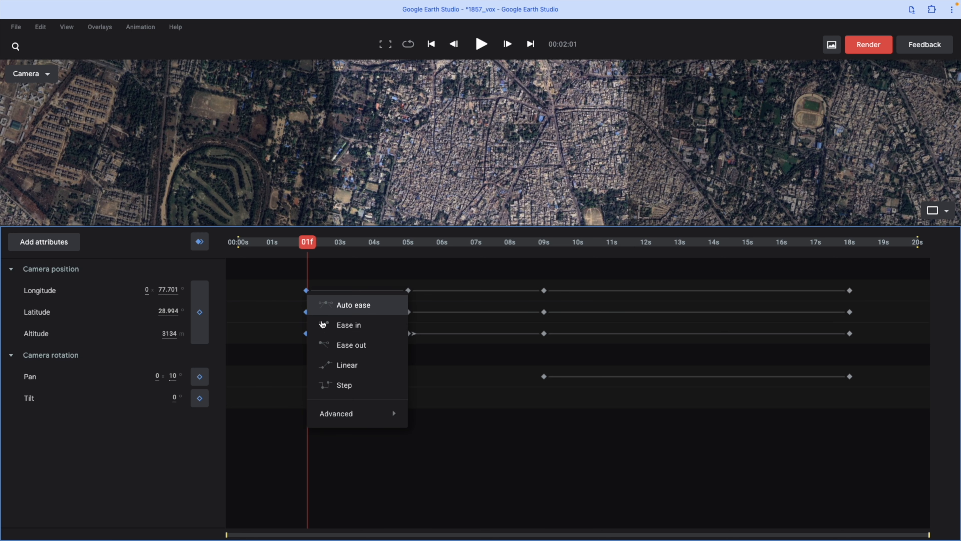
pyautogui.click(347, 346)
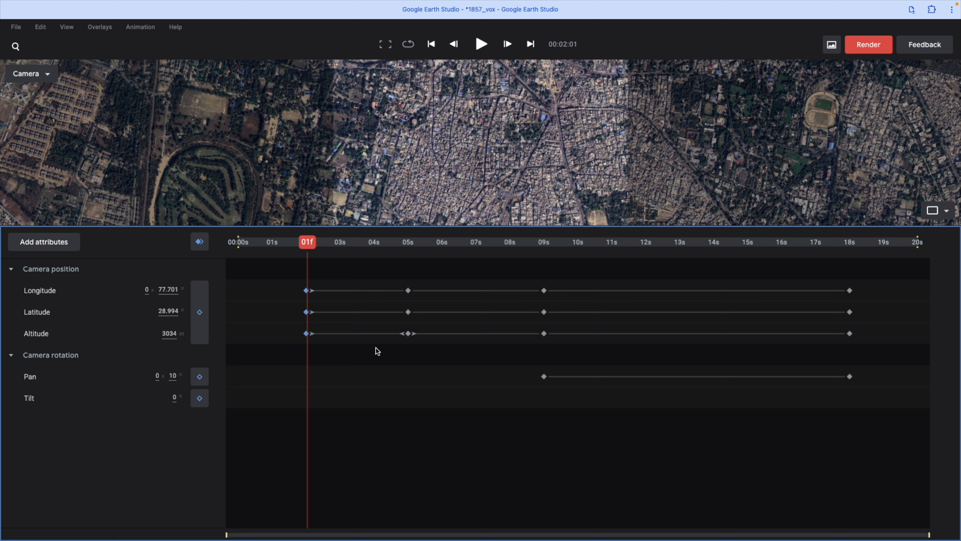
pyautogui.moveTo(418, 328); pyautogui.dragTo(427, 350)
pyautogui.rightClick(409, 292)
pyautogui.click(439, 303)
# Step: Apply Ease out to the position and pan keyframes at 9 seconds and Ease in to those at 18 seconds
pyautogui.moveTo(531, 273); pyautogui.dragTo(553, 333)
pyautogui.moveTo(534, 276); pyautogui.dragTo(564, 388)
pyautogui.rightClick(545, 298)
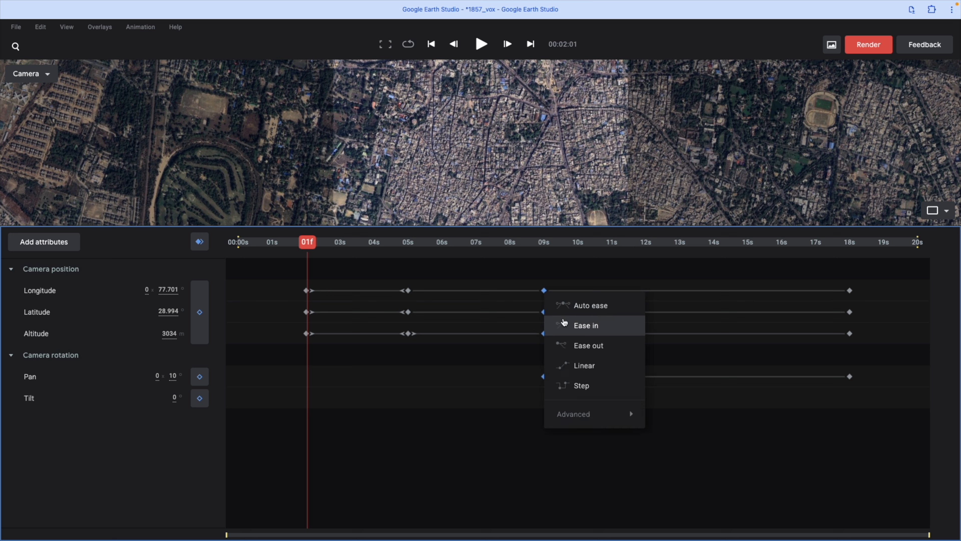
pyautogui.click(564, 343)
pyautogui.moveTo(854, 331); pyautogui.dragTo(869, 398)
pyautogui.rightClick(851, 291)
pyautogui.click(872, 324)
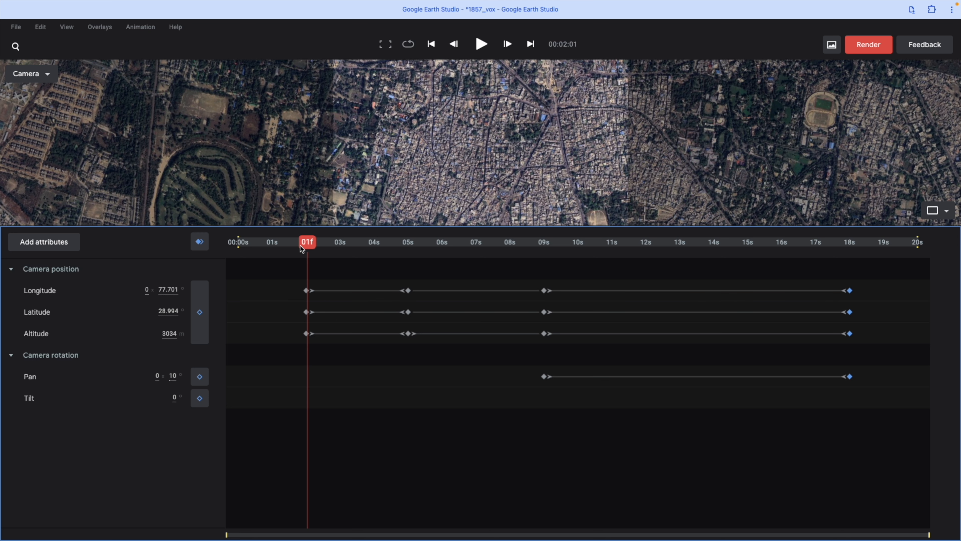
# Step: In the altitude speed graph, stretch the incoming handles of the 5-second and 18-second keyframes to about 3.5 and 13.5 seconds
pyautogui.rightClick(245, 285)
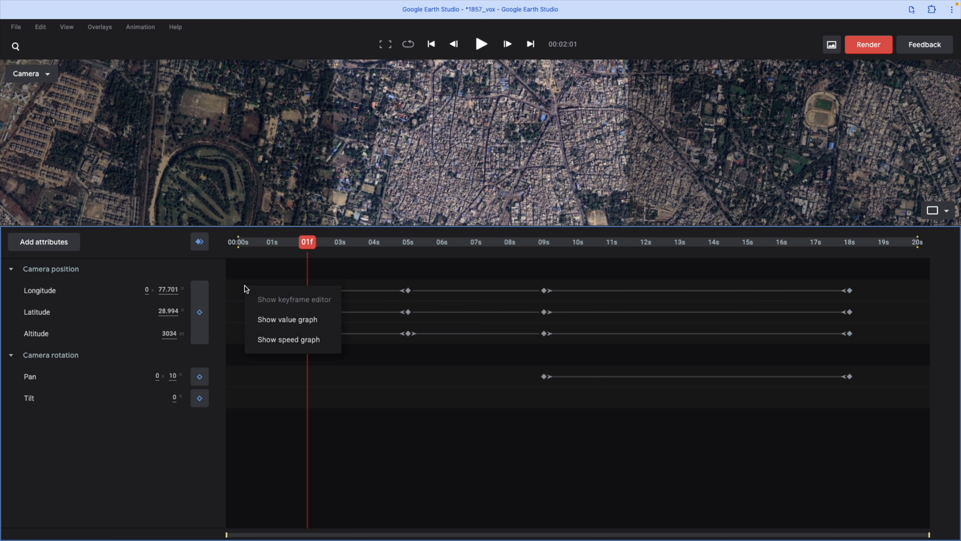
pyautogui.click(281, 339)
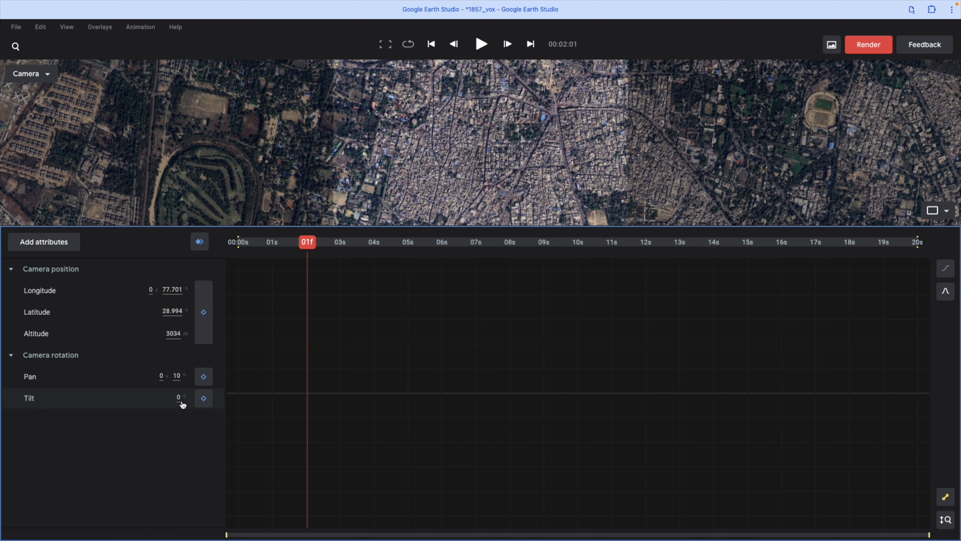
pyautogui.click(49, 337)
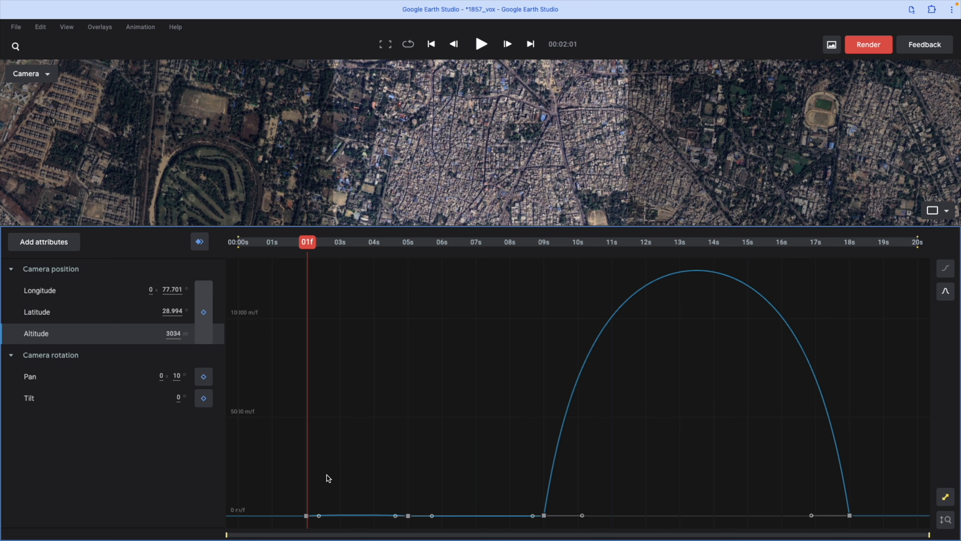
pyautogui.moveTo(296, 479); pyautogui.dragTo(418, 481)
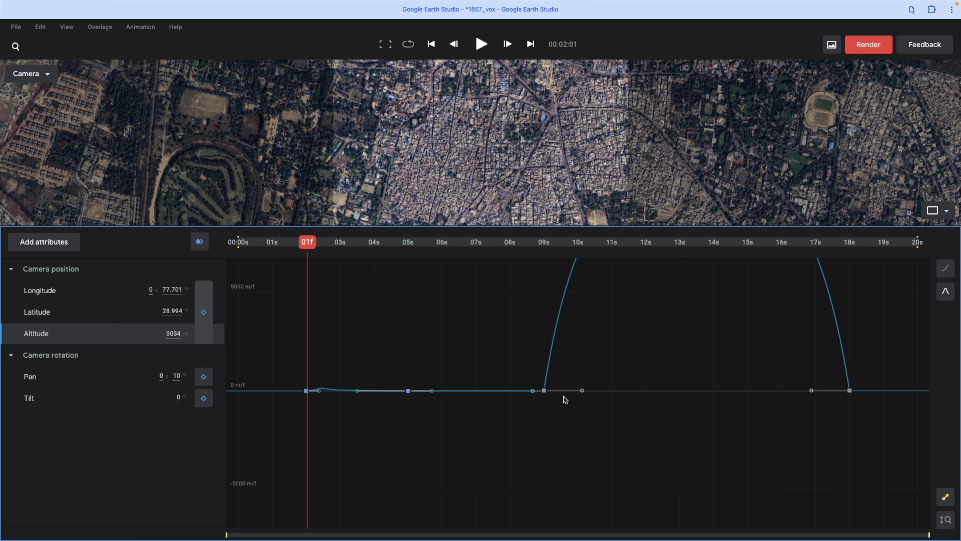
pyautogui.moveTo(583, 393); pyautogui.dragTo(693, 401)
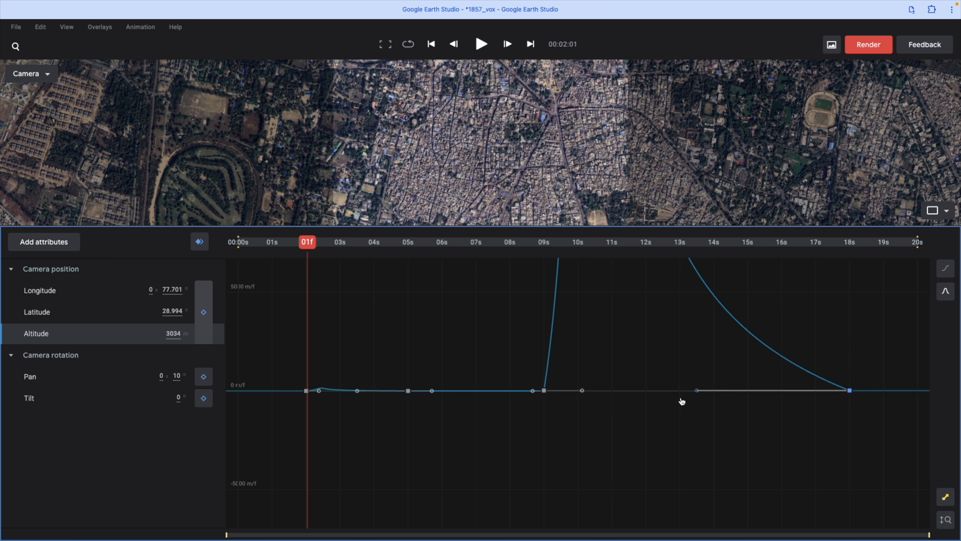
# Step: Return to the keyframe editor and play the eased animation from the start
pyautogui.rightClick(268, 313)
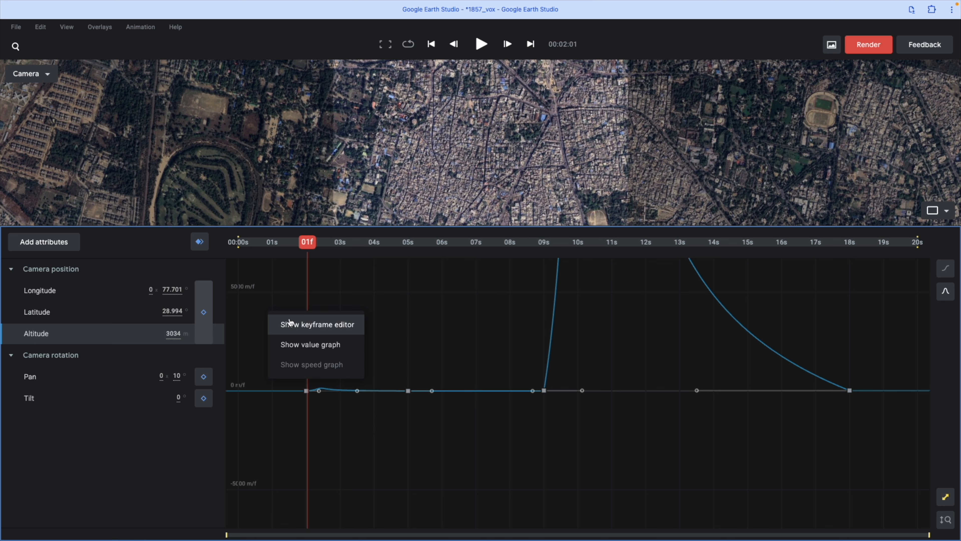
pyautogui.click(290, 324)
pyautogui.moveTo(307, 247); pyautogui.dragTo(216, 243)
pyautogui.press('space')
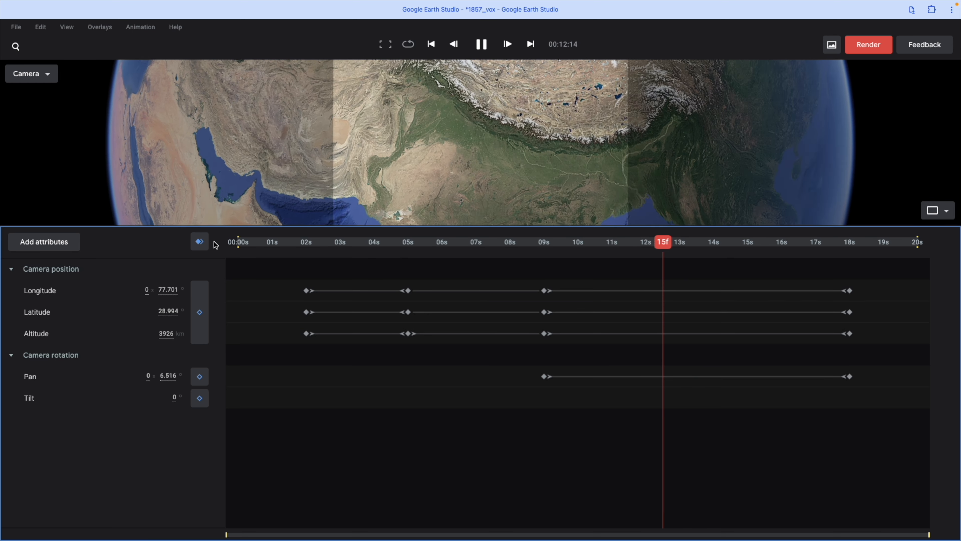
# Step: Raise the camera altitude at 9 seconds to 10098 m, preview the animation, and return the playhead to the start
pyautogui.moveTo(732, 244); pyautogui.dragTo(545, 258)
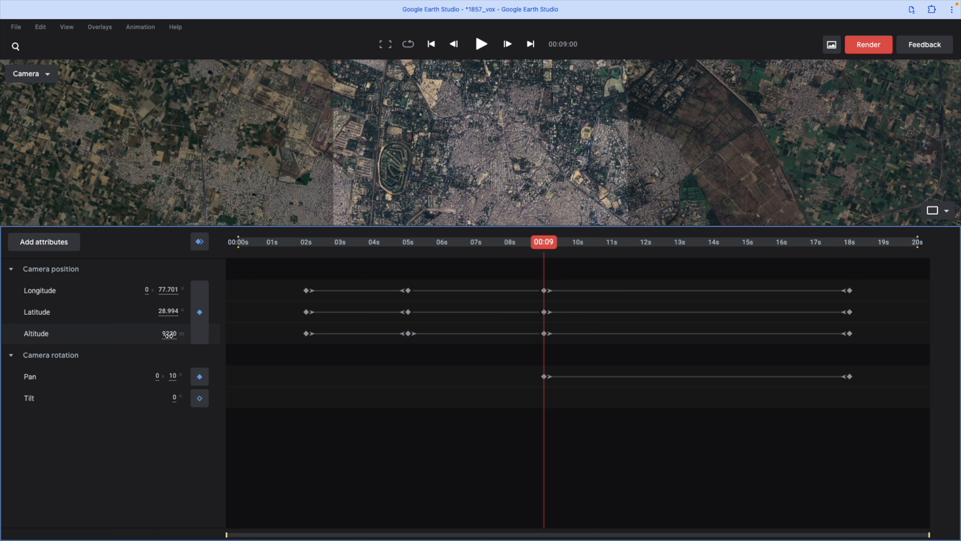
pyautogui.moveTo(170, 335); pyautogui.dragTo(194, 342)
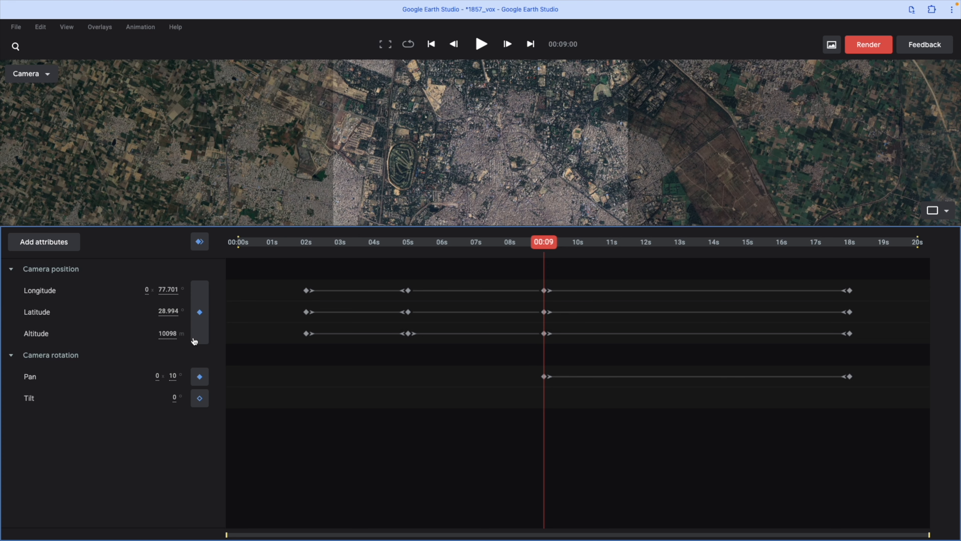
pyautogui.moveTo(548, 244); pyautogui.dragTo(268, 247)
pyautogui.press('space')
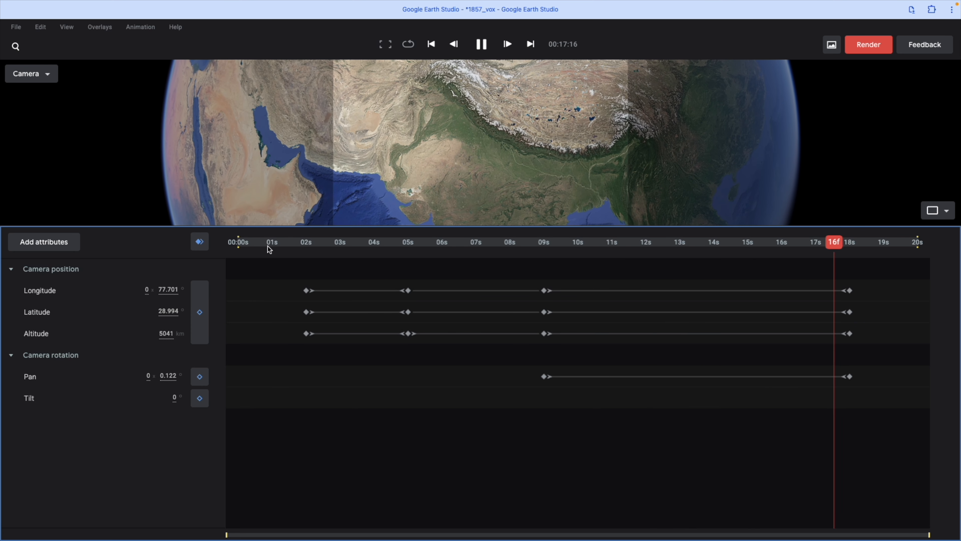
pyautogui.press('space')
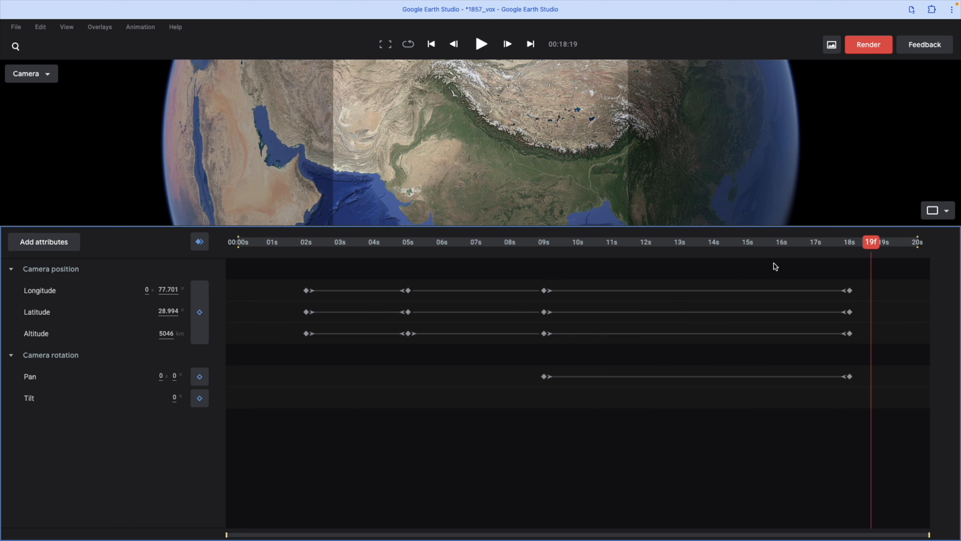
pyautogui.moveTo(876, 246); pyautogui.dragTo(211, 237)
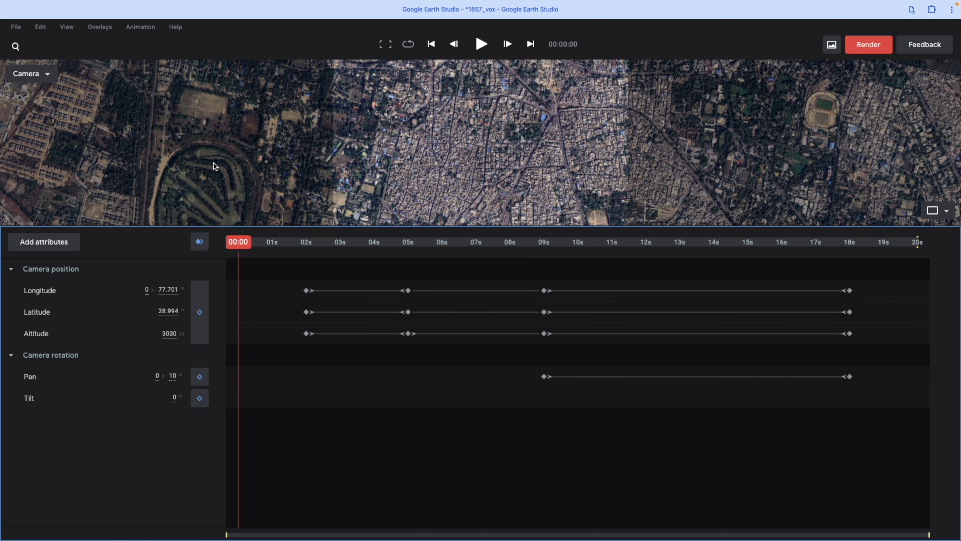
# Step: Show the safe margins guide over the camera viewport
pyautogui.click(67, 28)
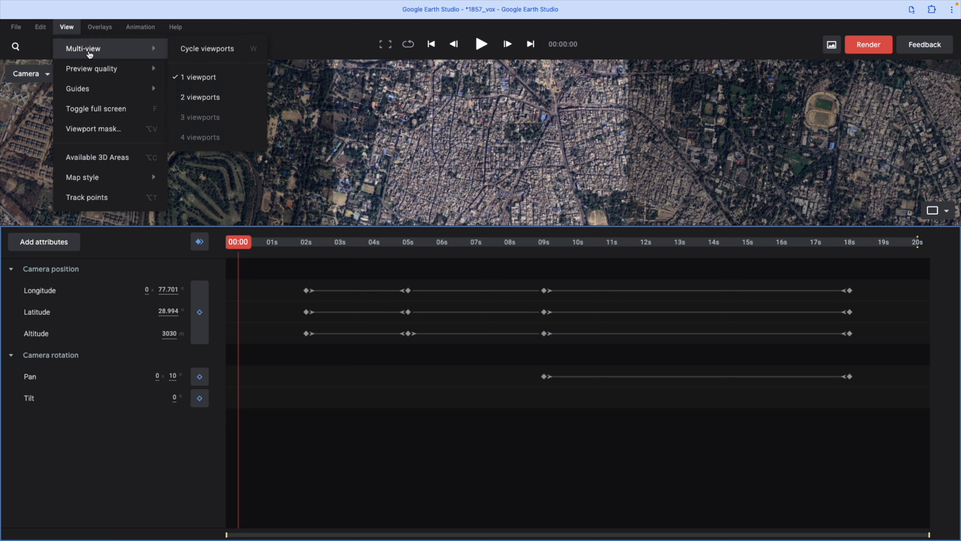
pyautogui.moveTo(104, 90)
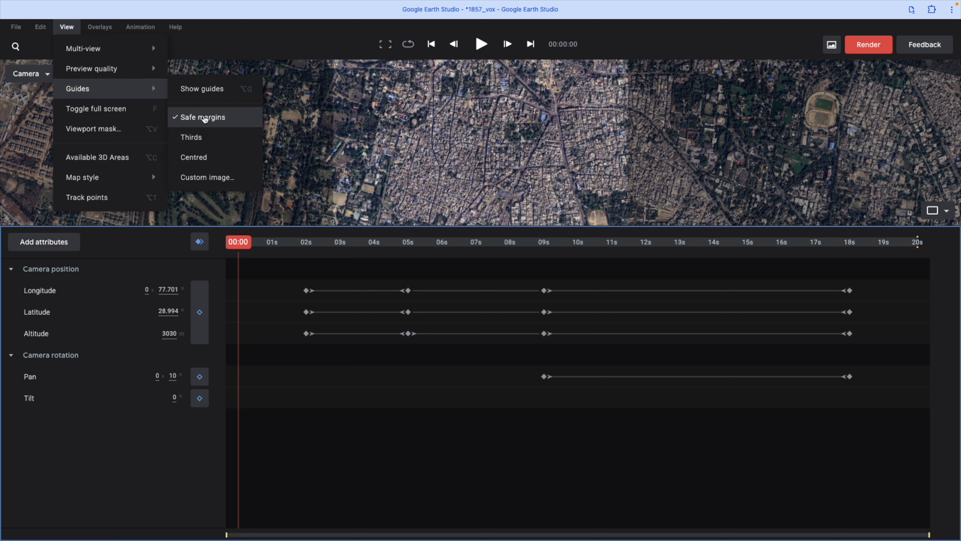
pyautogui.click(212, 120)
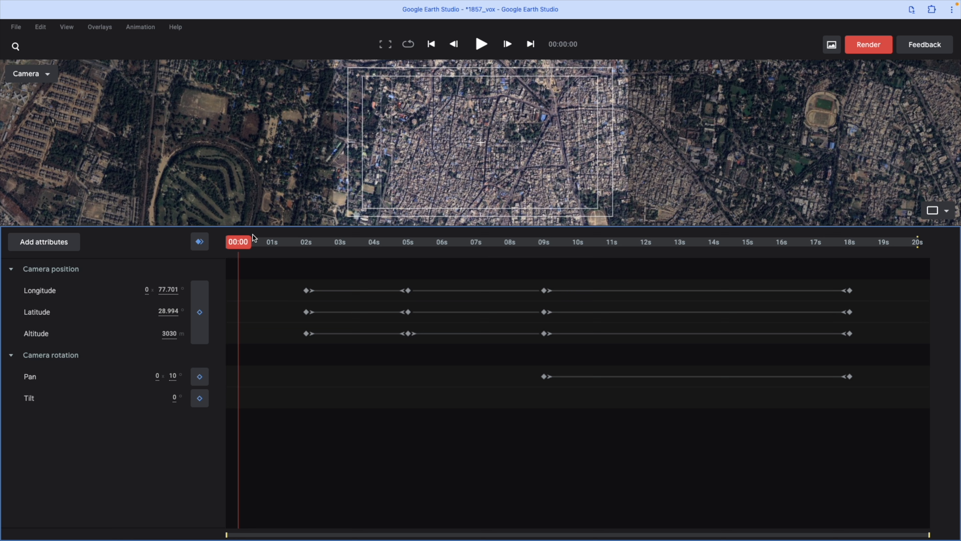
# Step: Set a track point at the centre of the safe margins and make it the local origin
pyautogui.rightClick(482, 146)
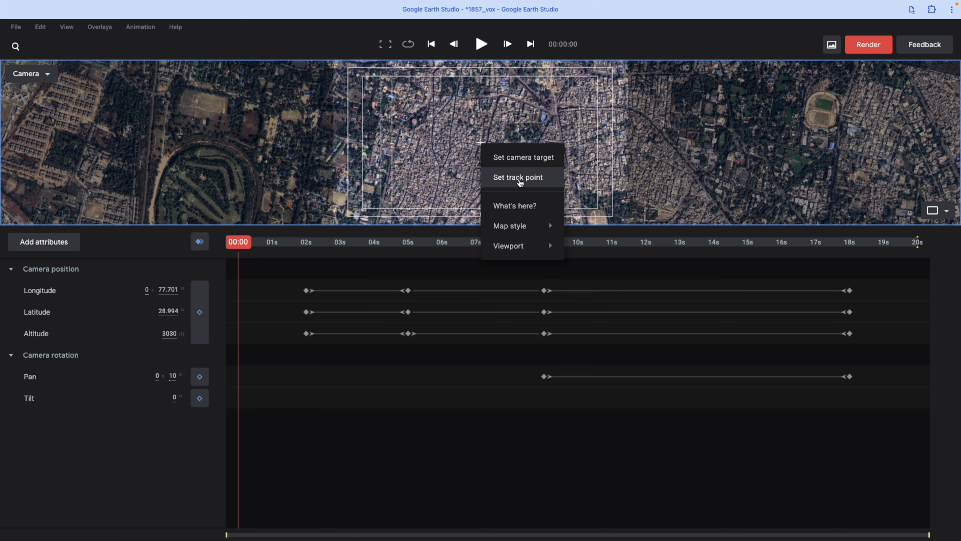
pyautogui.click(518, 177)
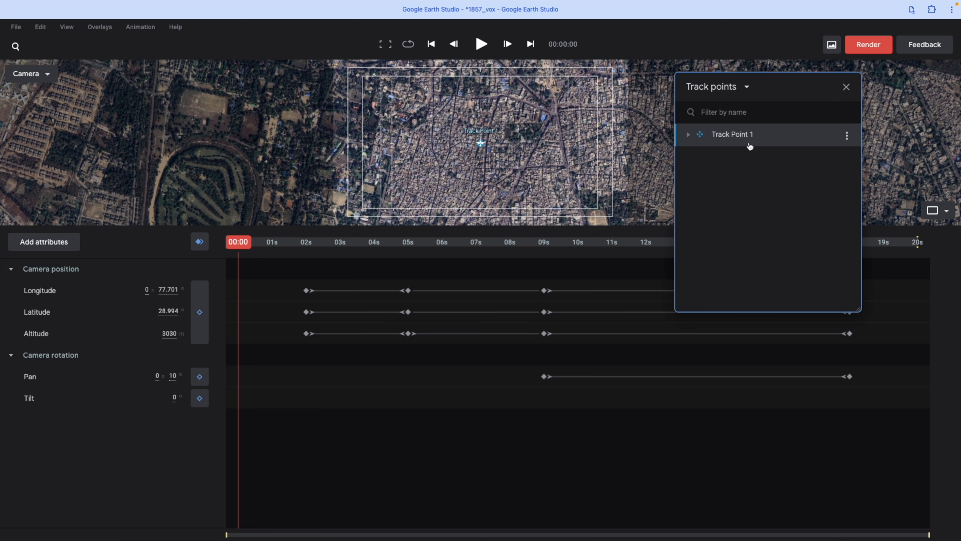
pyautogui.click(846, 137)
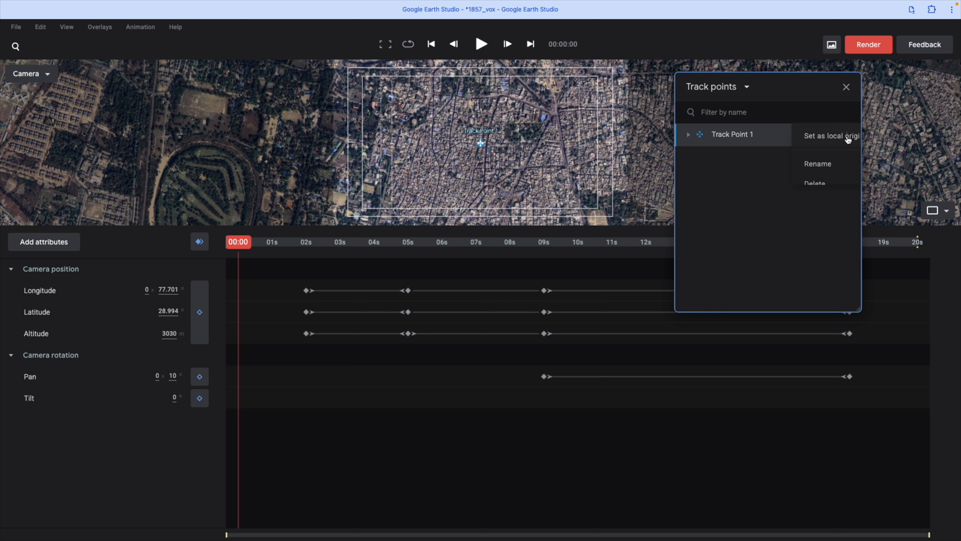
pyautogui.click(817, 137)
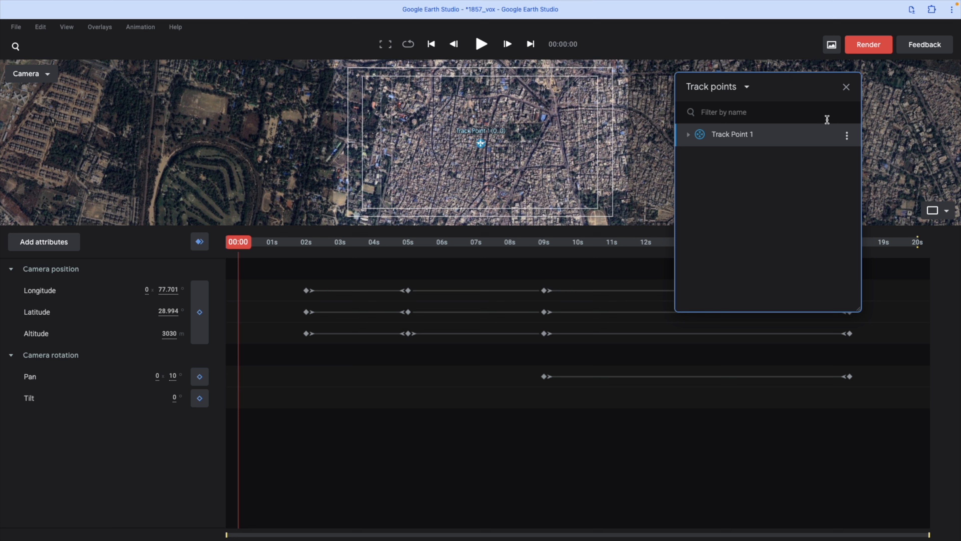
pyautogui.click(846, 88)
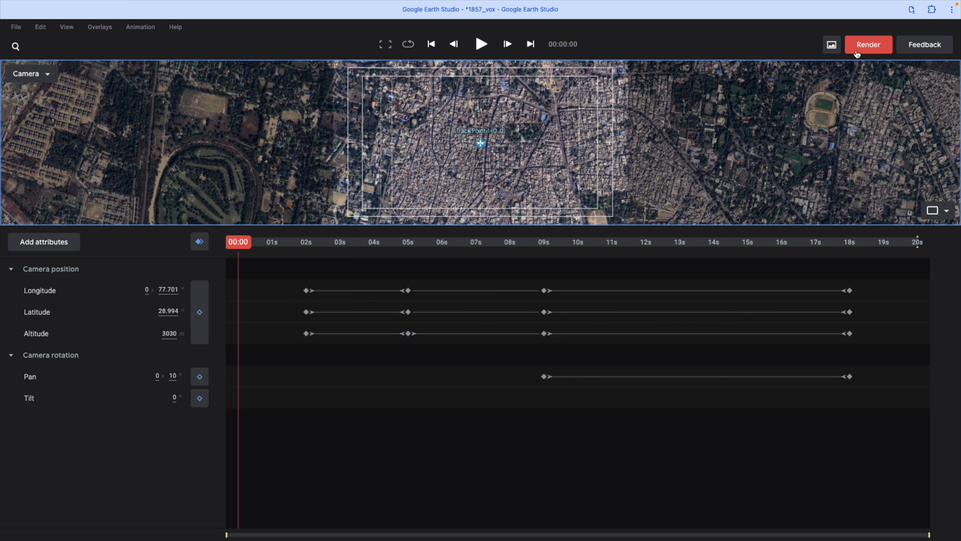
# Step: Open the render settings for the animation and set the attribution position to Bottom right
pyautogui.click(870, 44)
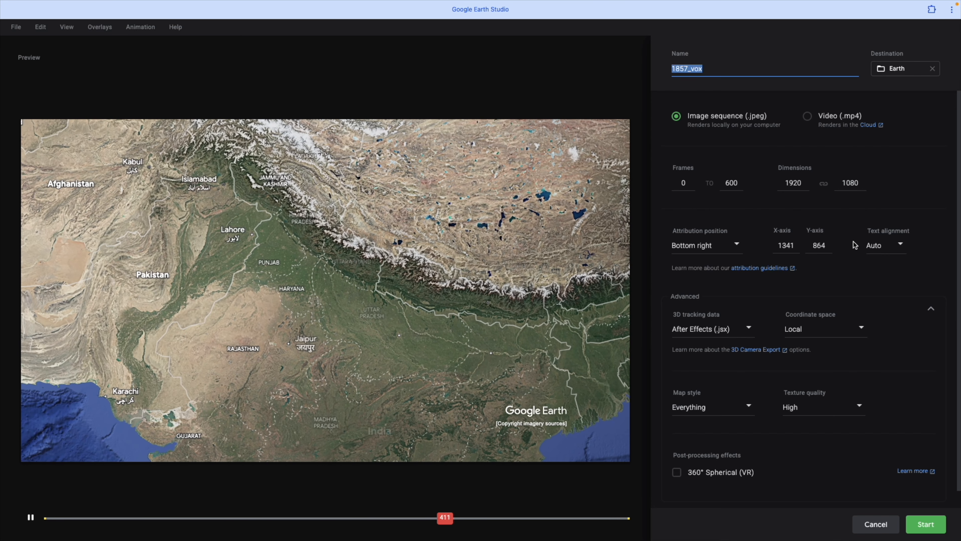
pyautogui.click(677, 246)
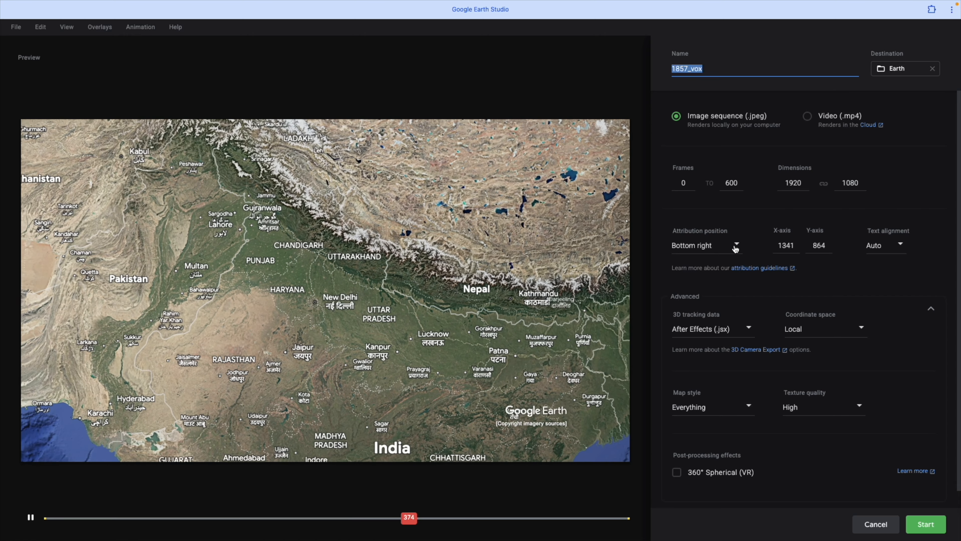
pyautogui.click(737, 246)
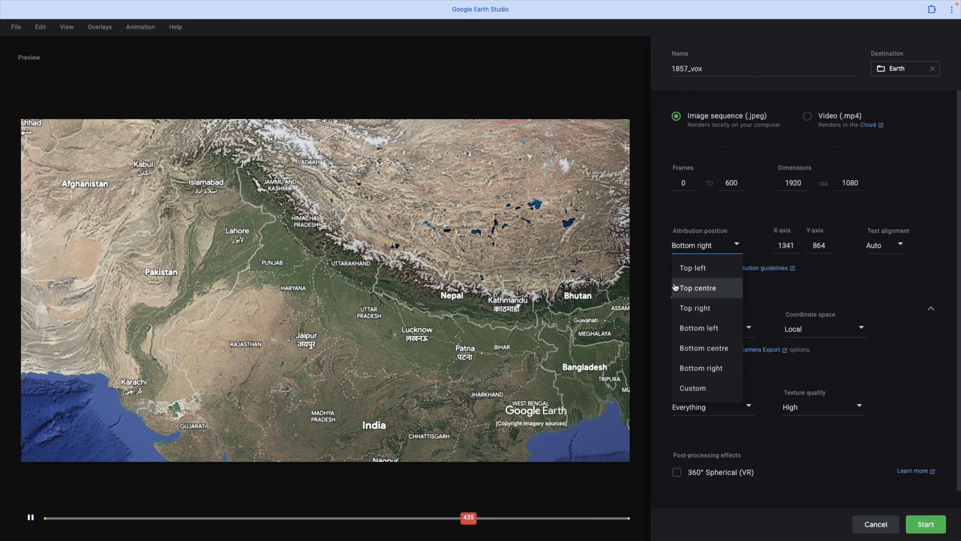
pyautogui.click(704, 369)
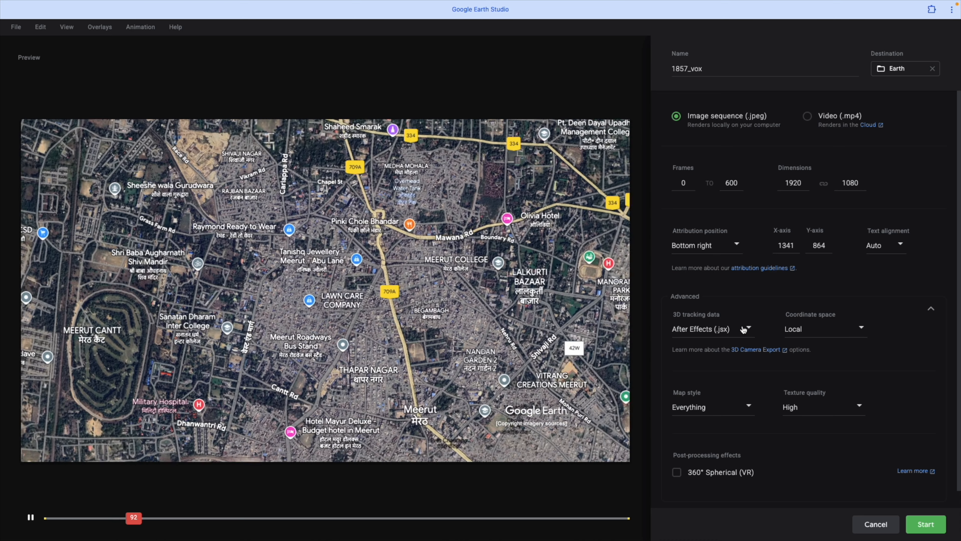
# Step: Set the render's 3D tracking data to After Effects (.jsx) and its coordinate space to Local
pyautogui.click(743, 329)
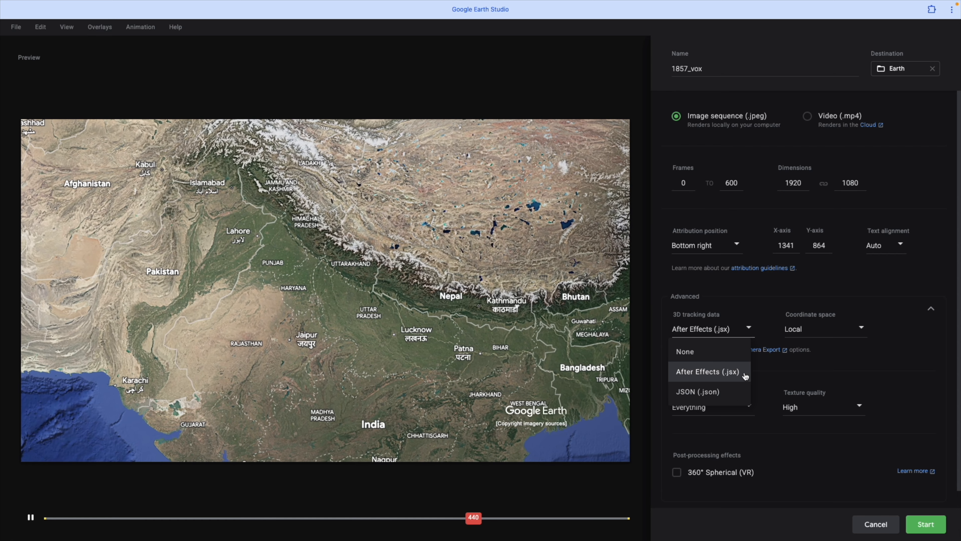
pyautogui.click(688, 371)
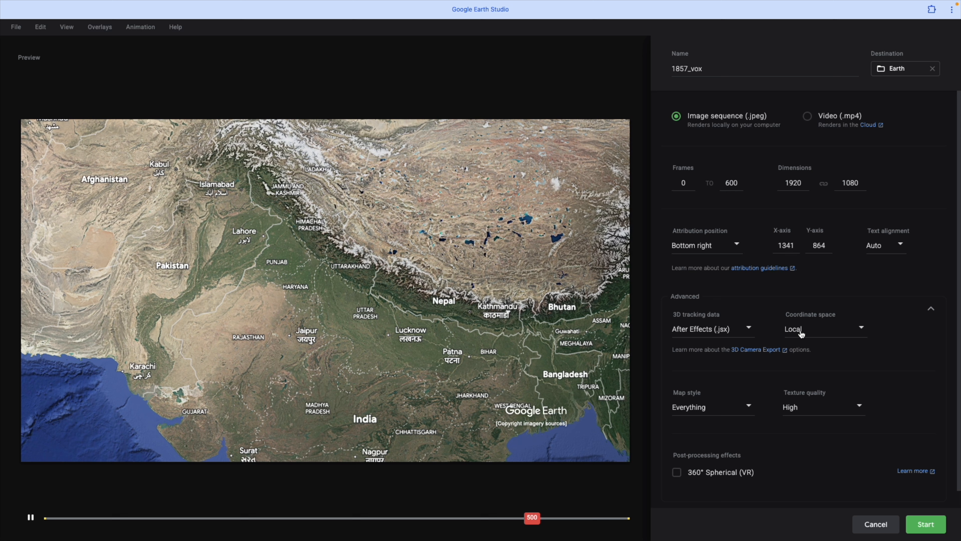
pyautogui.click(862, 329)
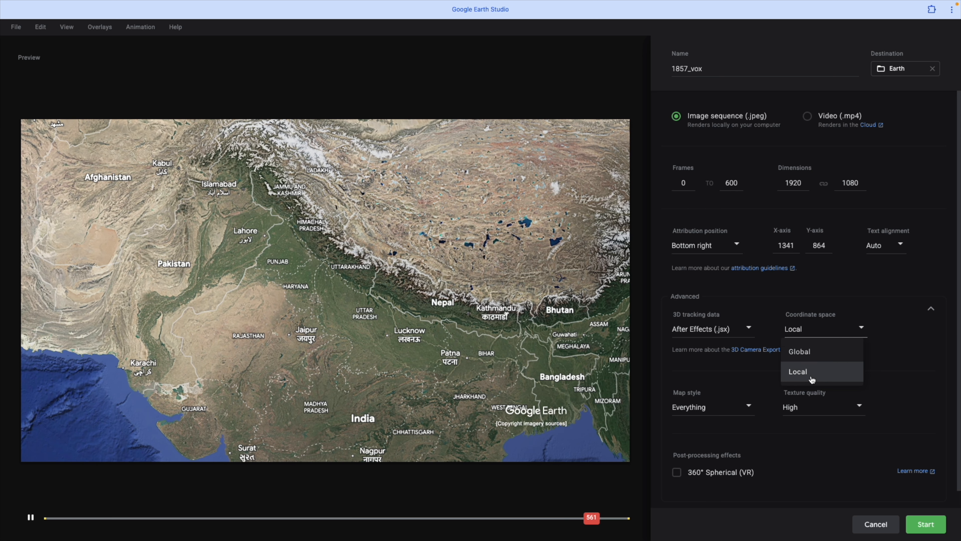
pyautogui.click(802, 370)
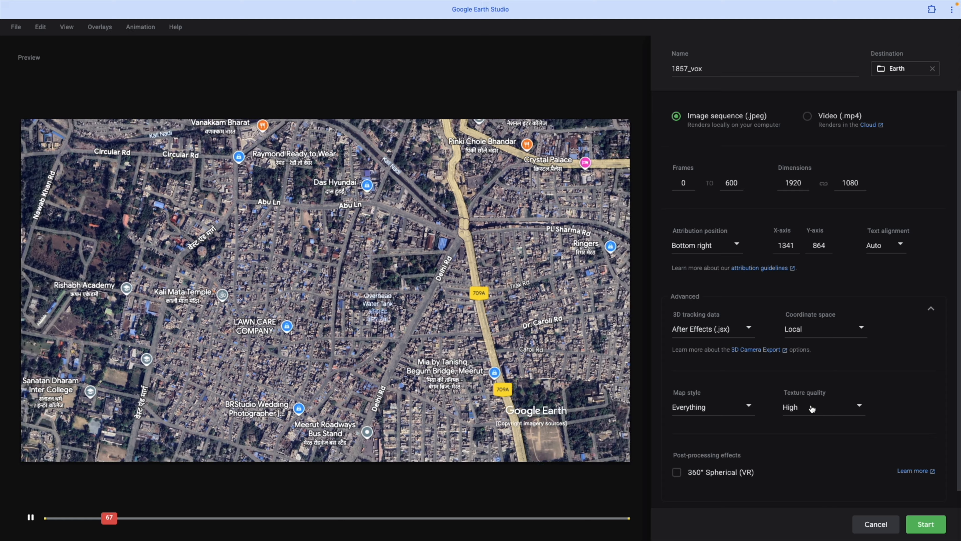
# Step: Set the render's texture quality to High and its map style to Everything
pyautogui.click(822, 408)
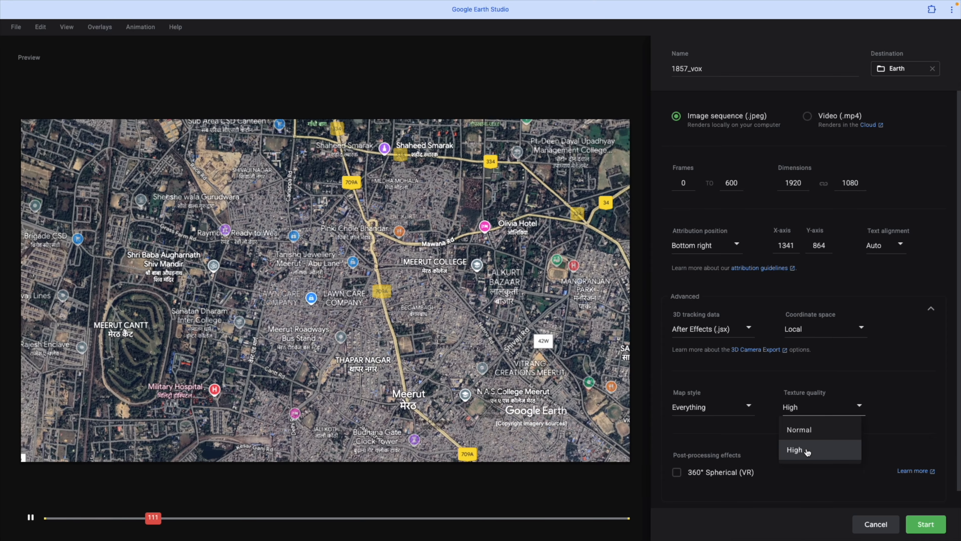
pyautogui.click(807, 452)
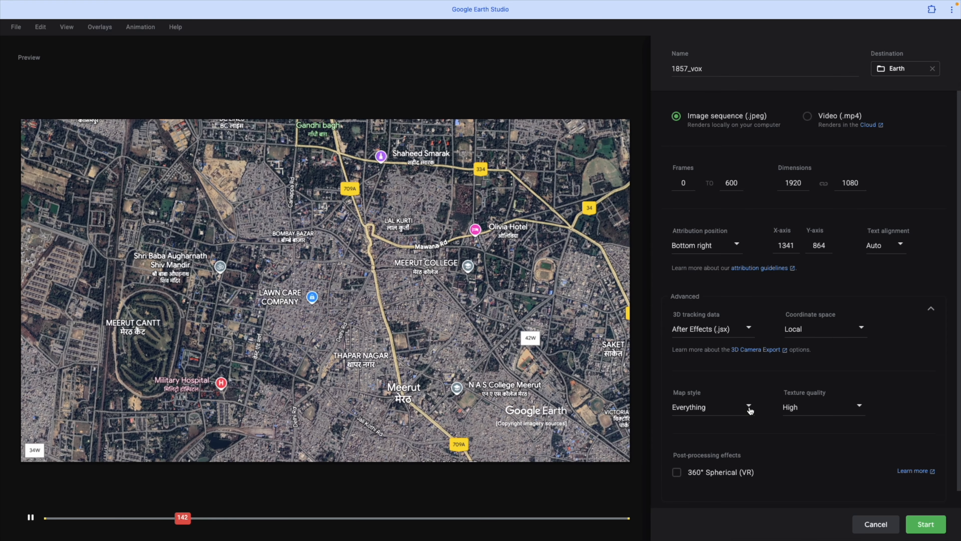
pyautogui.click(750, 408)
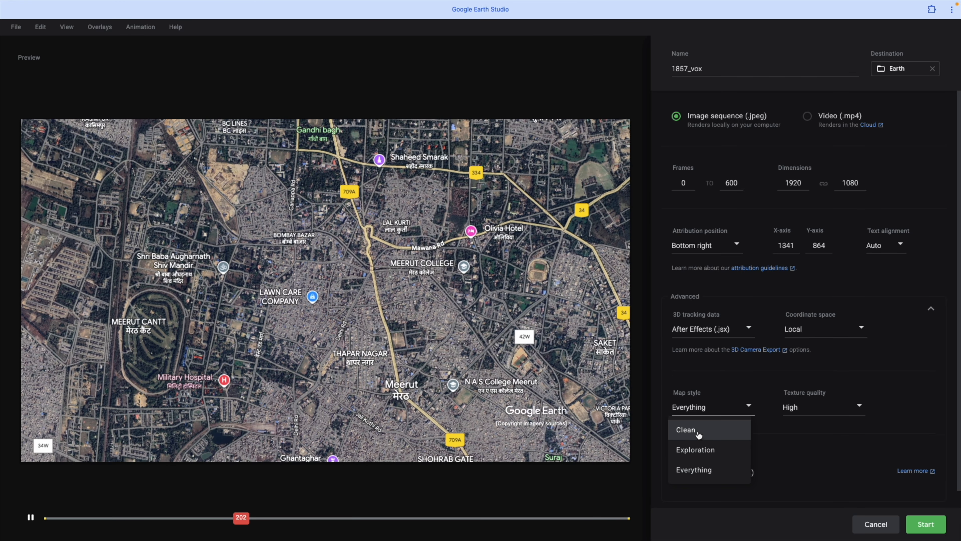
pyautogui.click(704, 470)
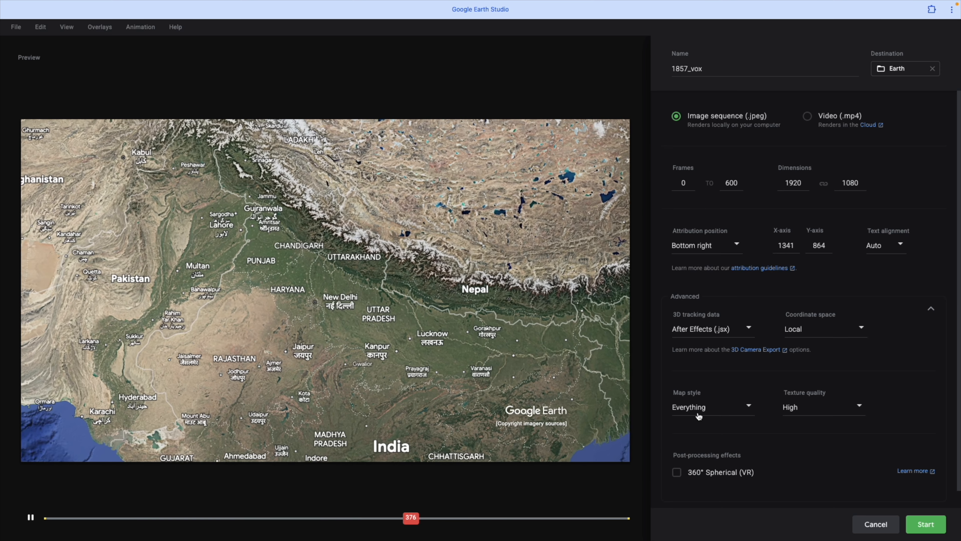
pyautogui.scroll(-1, 906, 380)
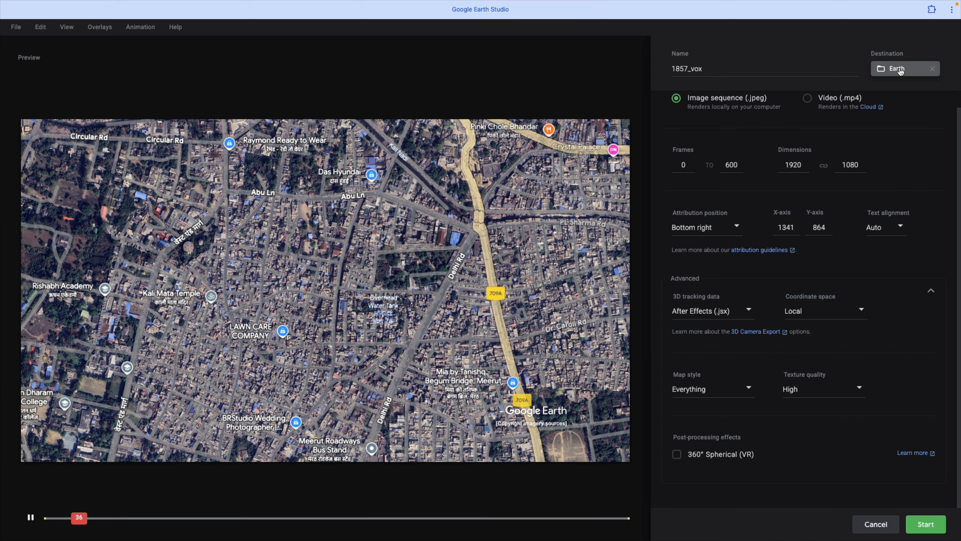
# Step: Choose the Earth folder as the render destination and start rendering the image sequence
pyautogui.click(902, 76)
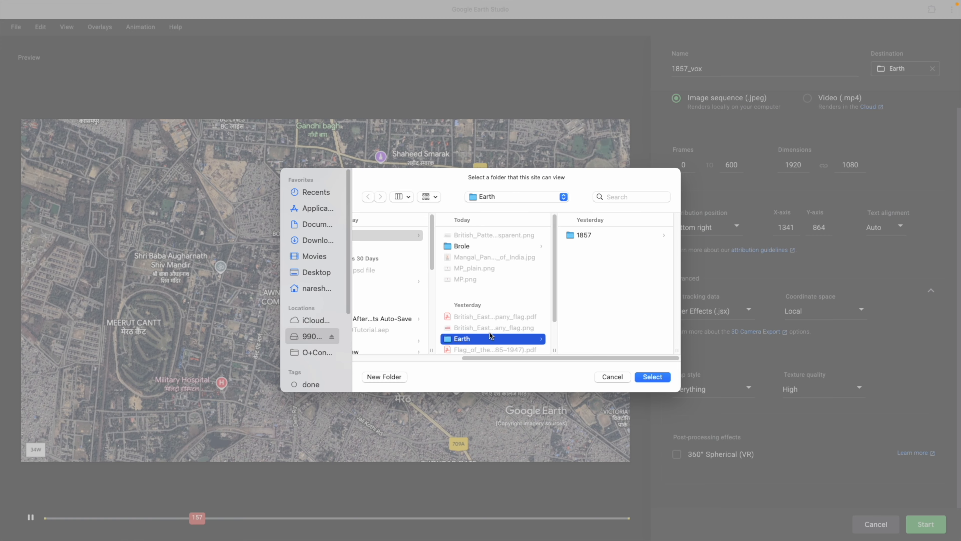
pyautogui.click(652, 377)
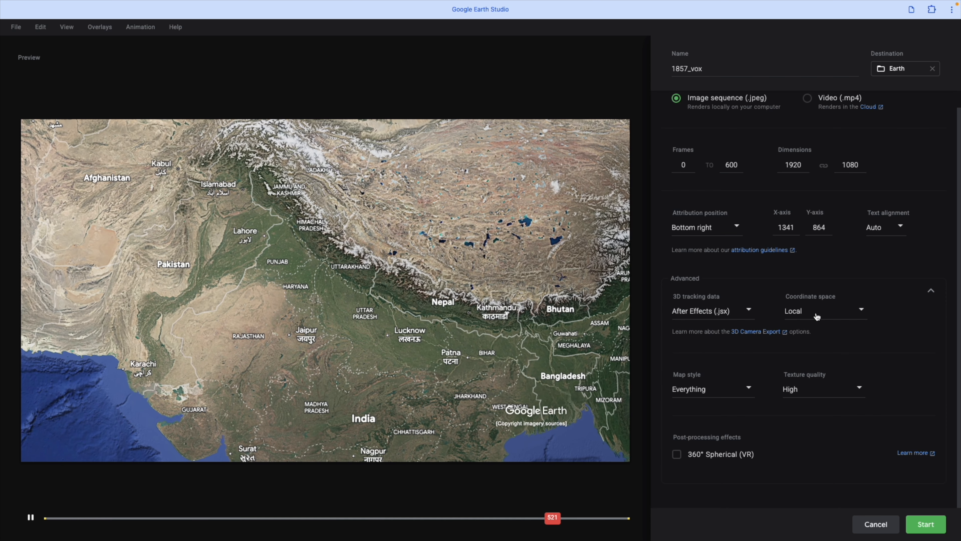
pyautogui.click(926, 524)
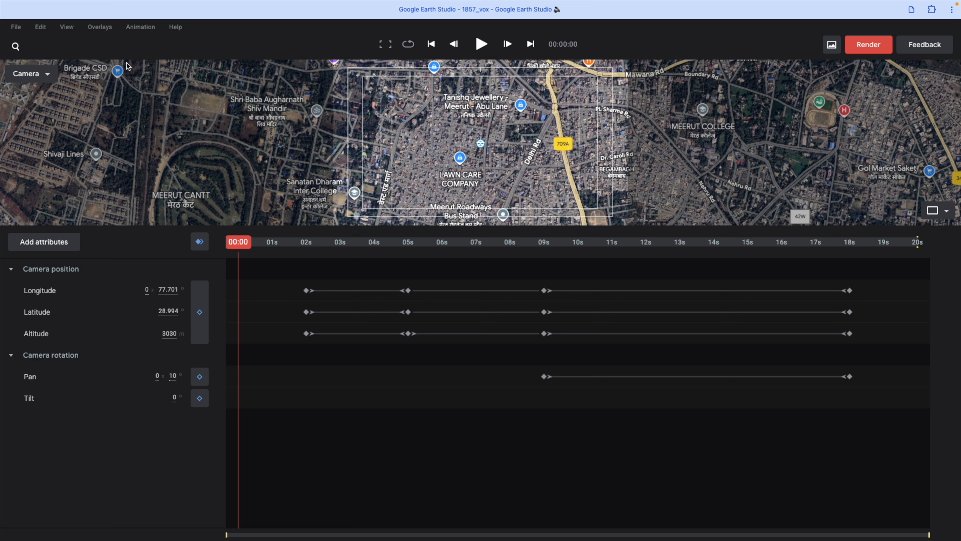
# Step: Leave Google Earth Studio and examine the rendered files in Finder's 1857_vox folder, including the footage sequence and 1857_vox.jsx
pyautogui.moveTo(41, 3)
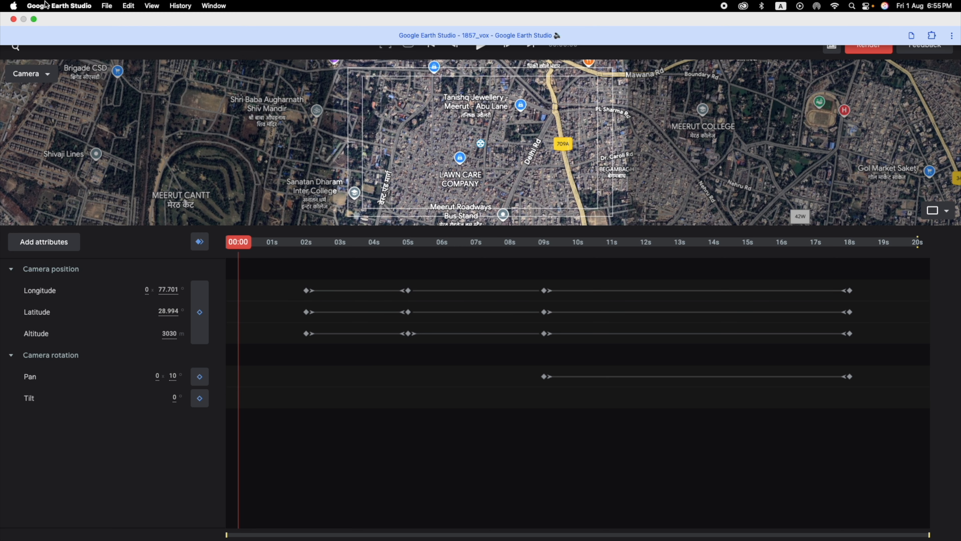
pyautogui.click(49, 6)
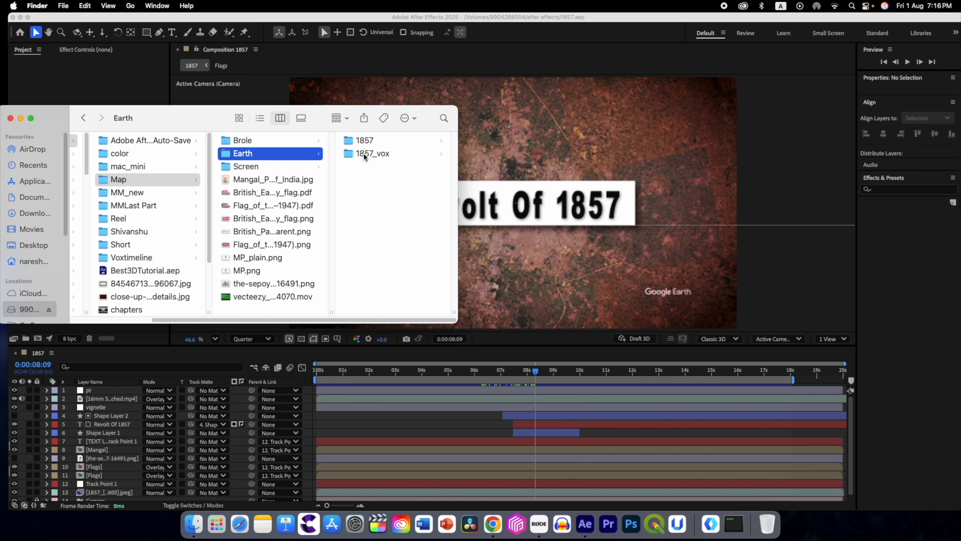
pyautogui.click(363, 153)
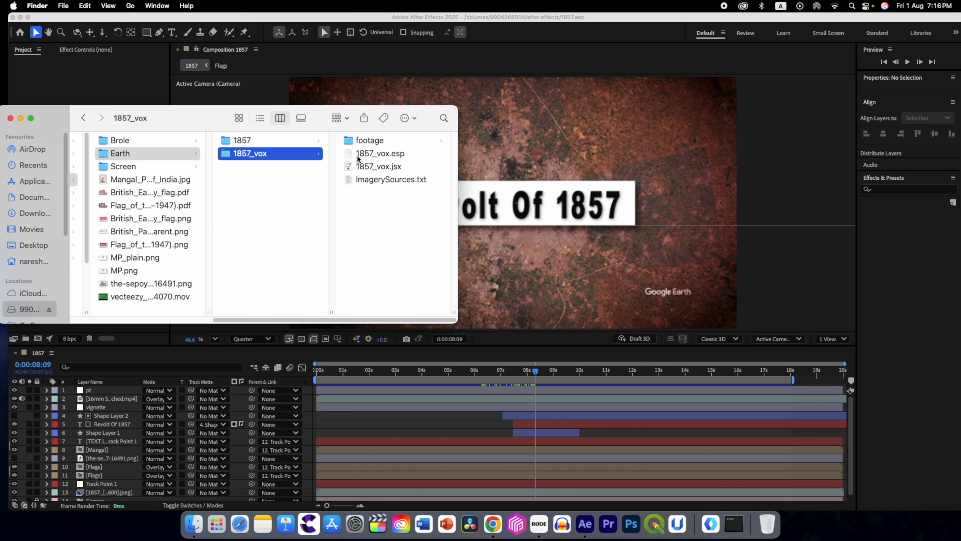
pyautogui.click(362, 141)
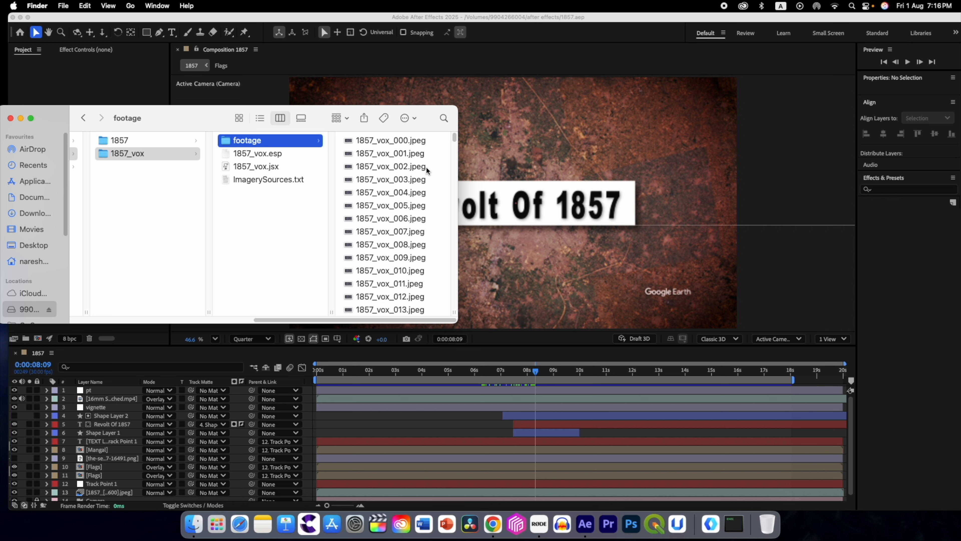
pyautogui.moveTo(453, 141); pyautogui.dragTo(436, 310)
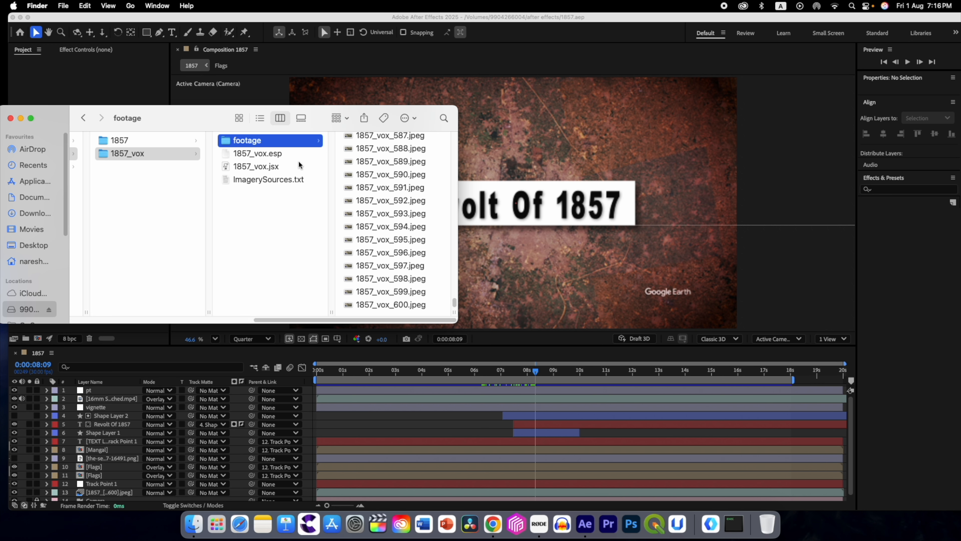
pyautogui.click(260, 168)
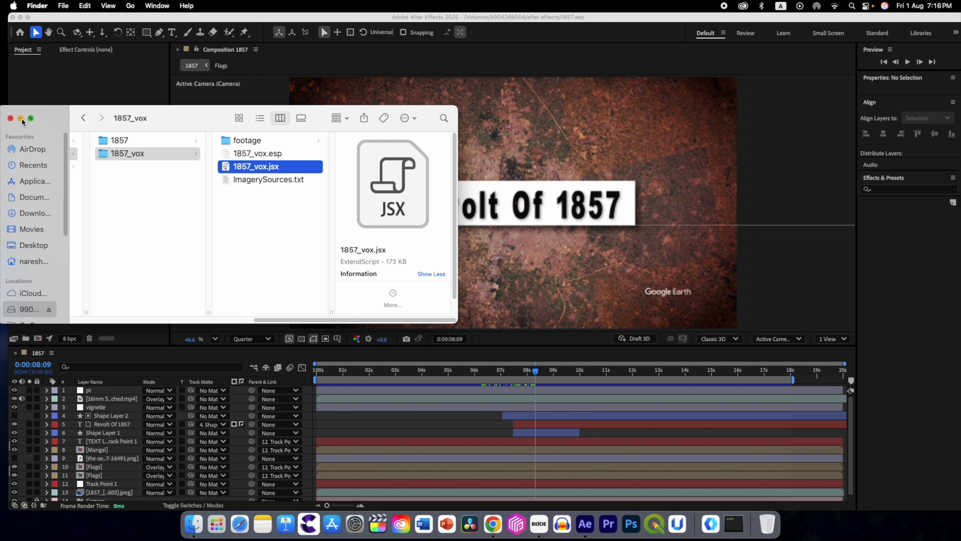
# Step: Switch to After Effects and run the script file 1857_vox.jsx from the 1857_vox folder
pyautogui.click(62, 94)
pyautogui.click(81, 9)
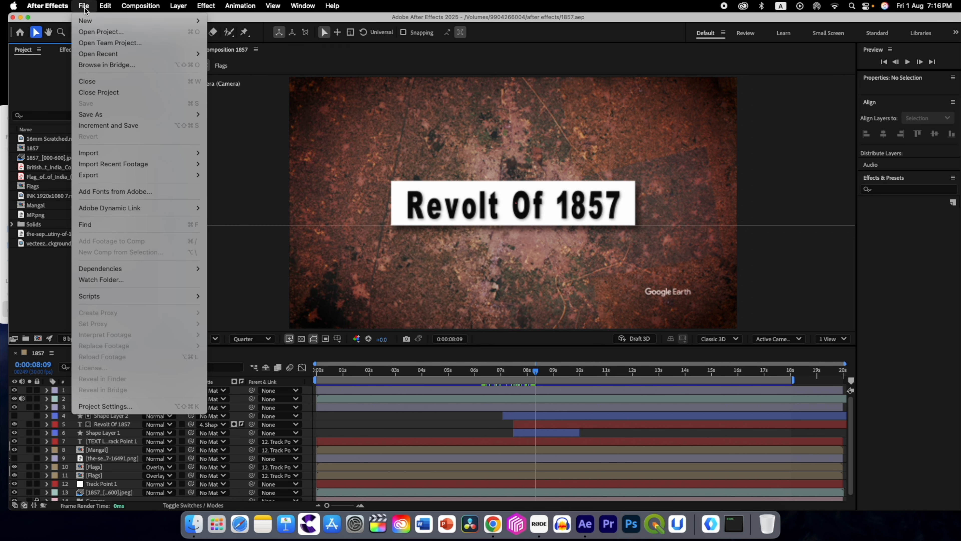
pyautogui.moveTo(145, 299)
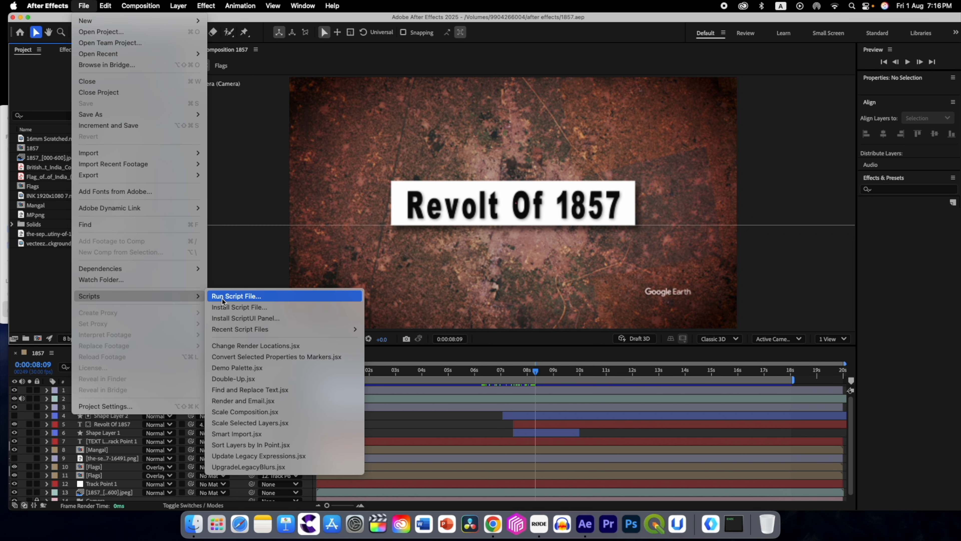
pyautogui.click(295, 295)
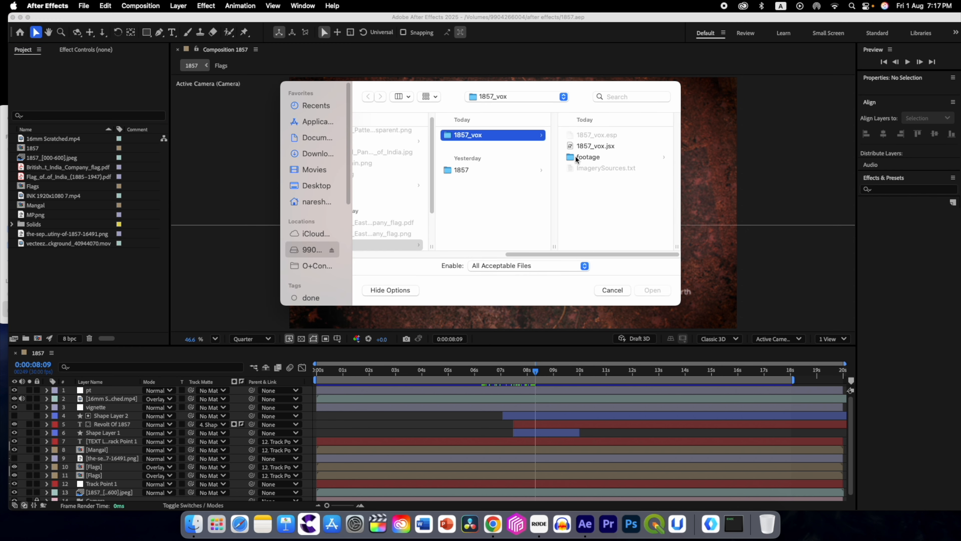
pyautogui.click(586, 146)
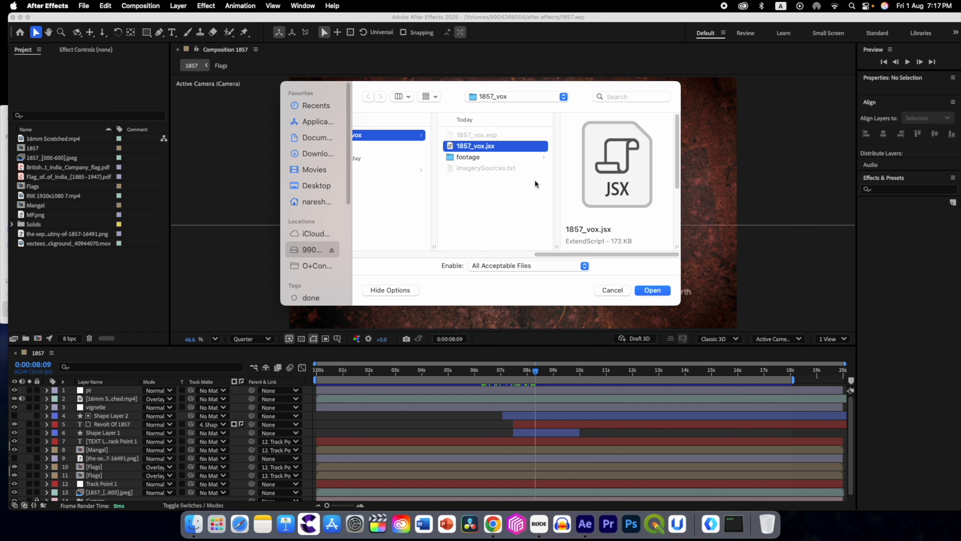
pyautogui.click(651, 290)
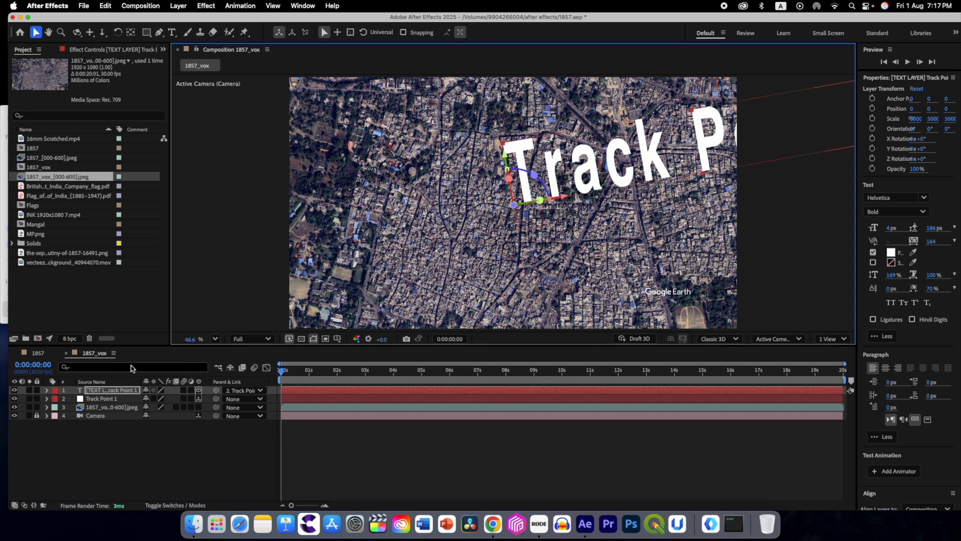
# Step: Check the 1857_vox composition's frame size, frame rate and duration settings, and hide the Track Point 1 text layer
pyautogui.click(149, 6)
pyautogui.click(149, 37)
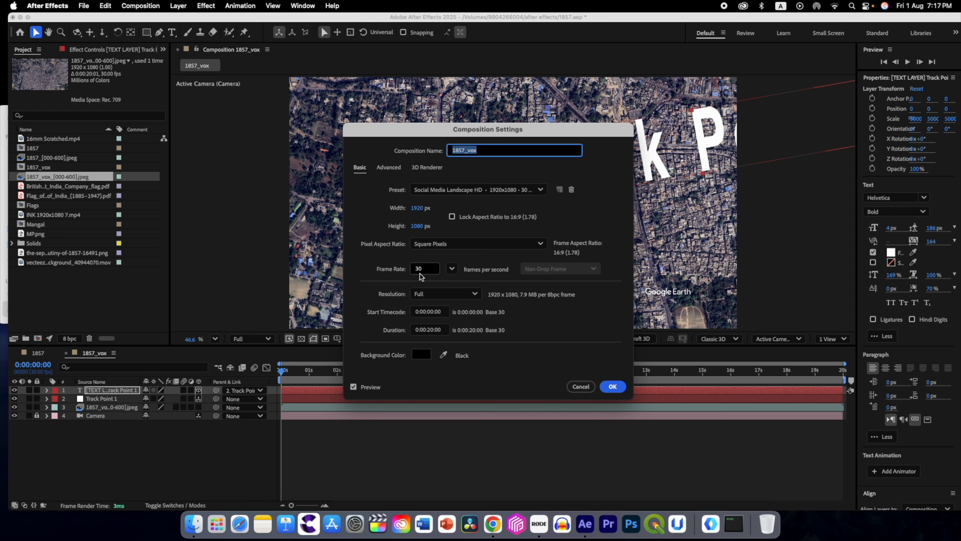
pyautogui.click(612, 386)
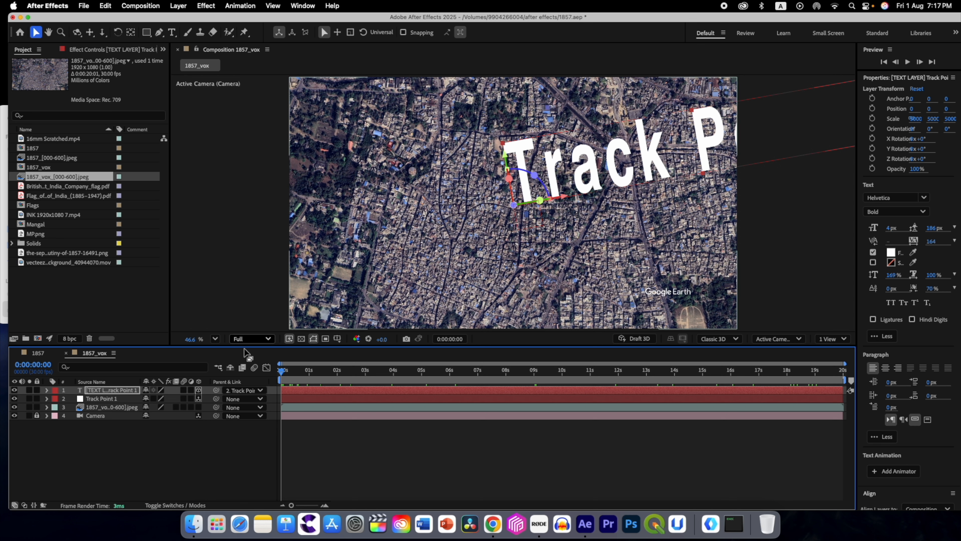
pyautogui.click(15, 391)
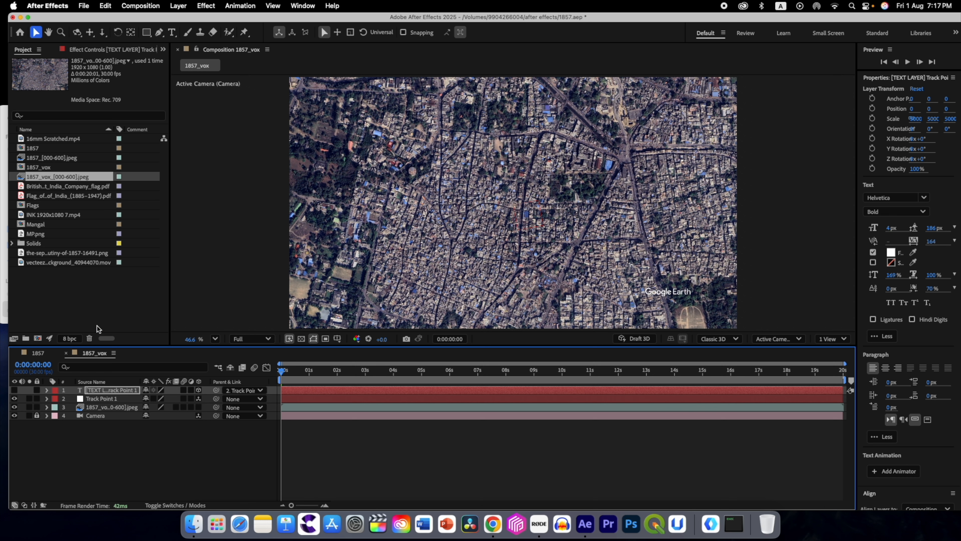
# Step: Create a new 1920 x 1080 composition named Flags1 at 30 fps with a 20-second duration
pyautogui.click(38, 339)
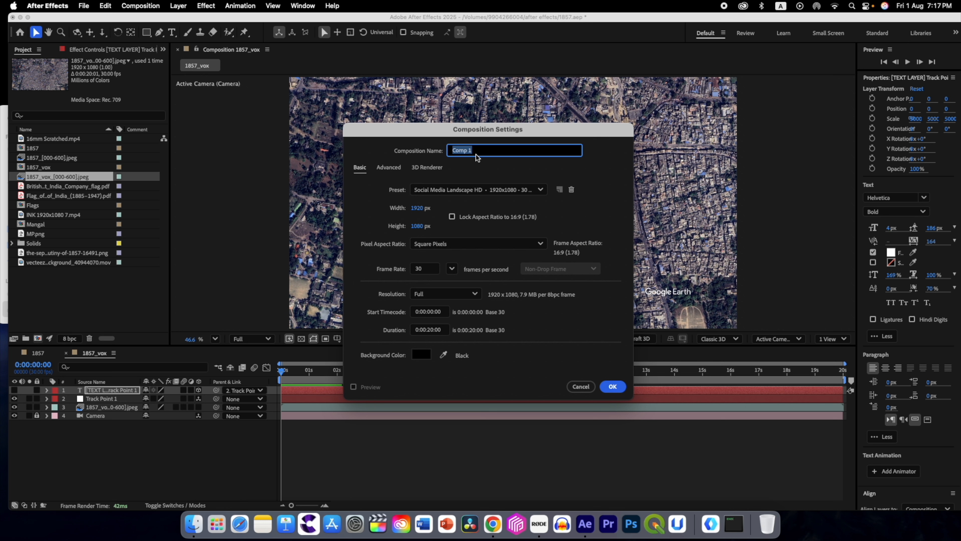
pyautogui.write('Flags1')
pyautogui.click(618, 391)
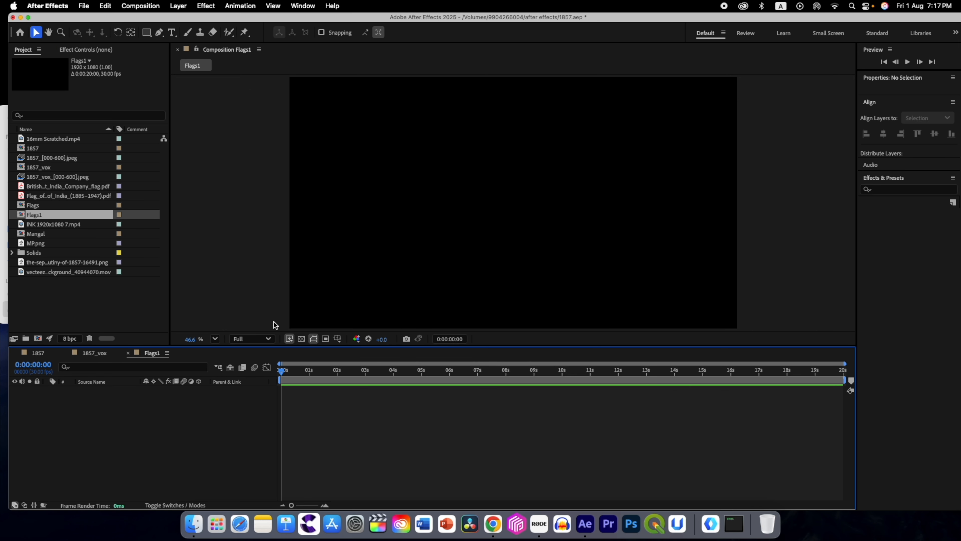
# Step: Preview the East India Company and Governor-General of India flag PDFs, and add the Governor-General flag to the Flags1 composition
pyautogui.click(42, 186)
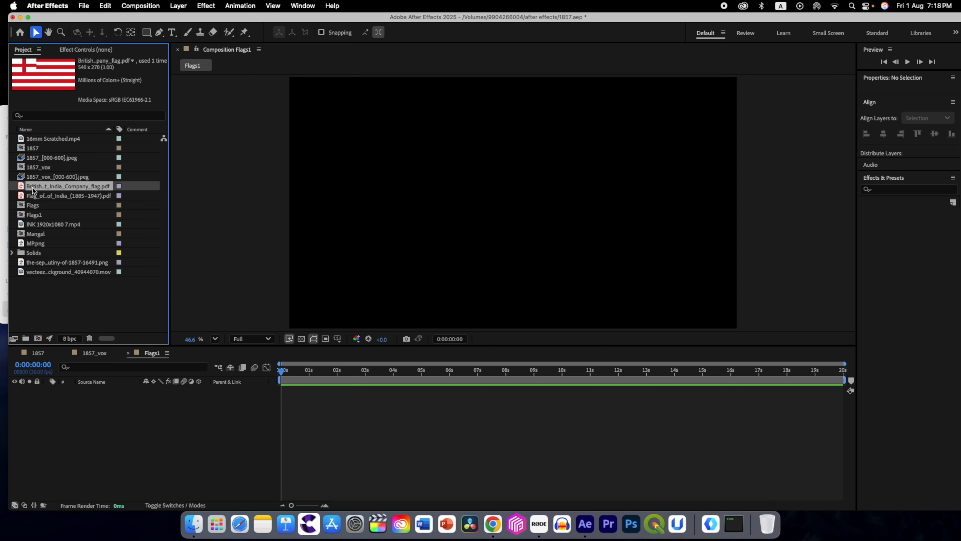
pyautogui.doubleClick(33, 187)
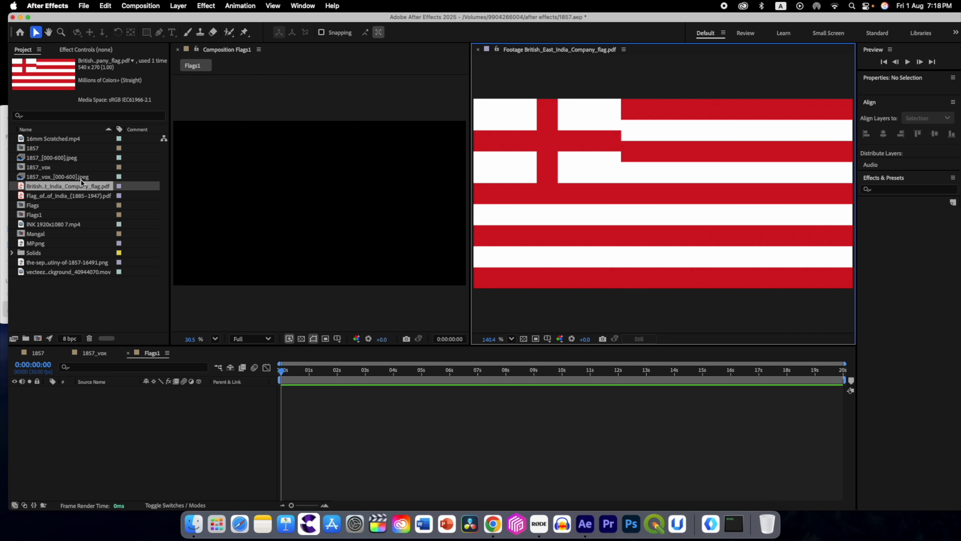
pyautogui.doubleClick(61, 196)
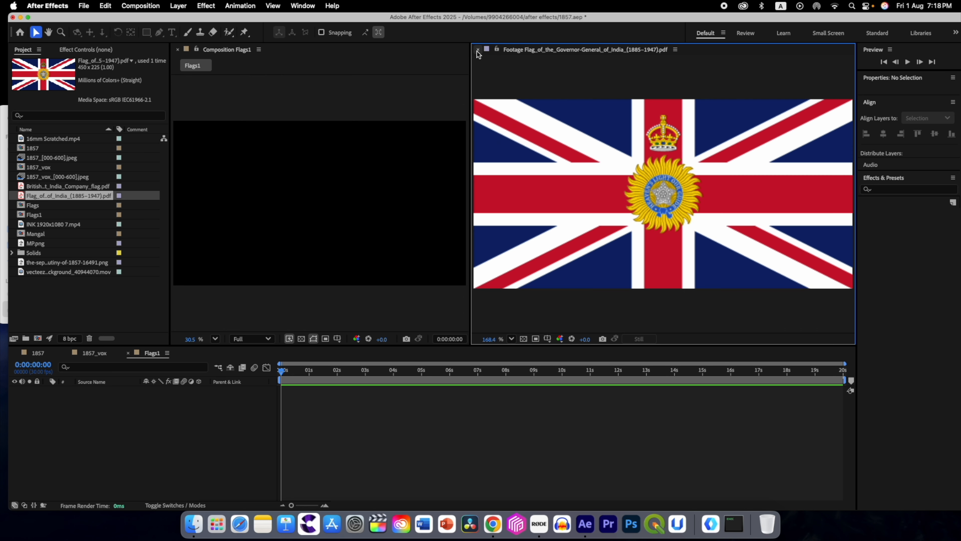
pyautogui.click(478, 51)
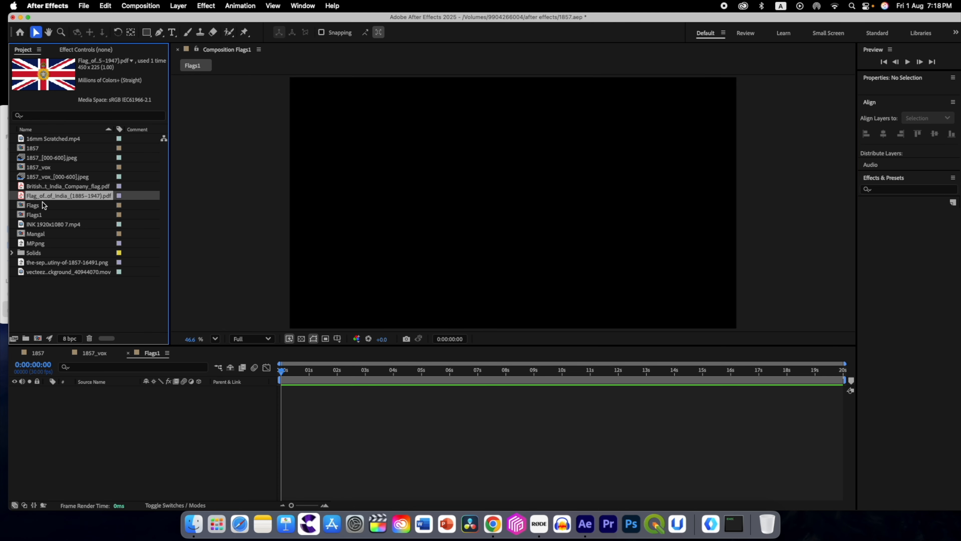
pyautogui.moveTo(23, 198); pyautogui.dragTo(39, 427)
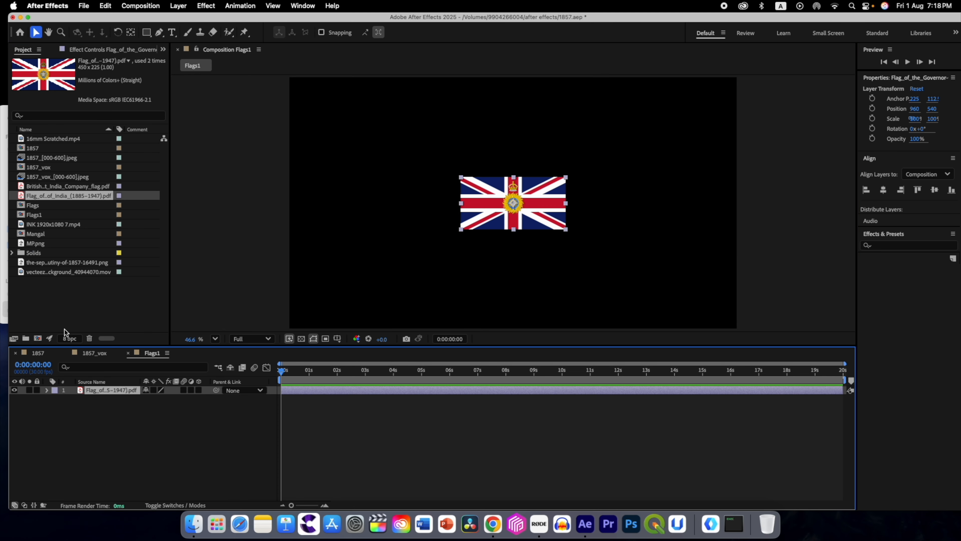
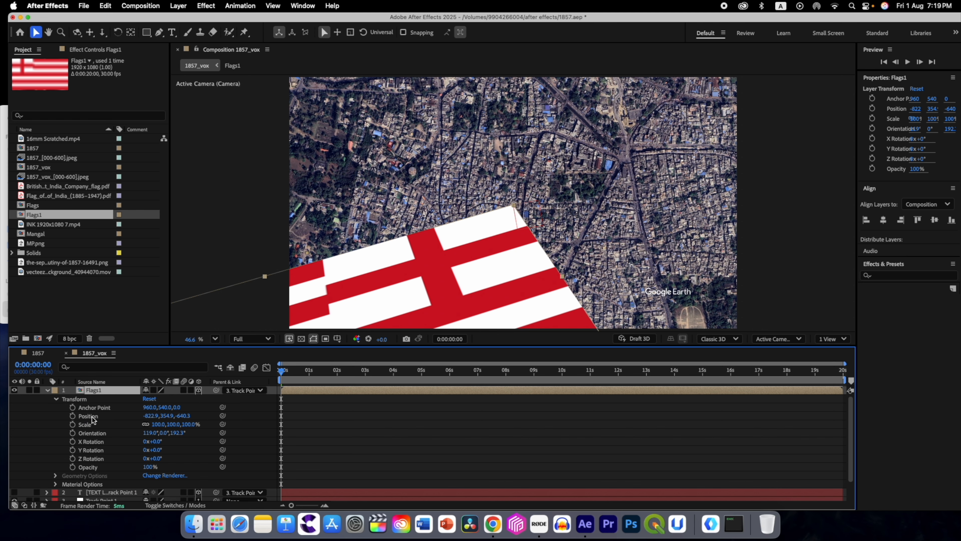
# Step: Set the Flags1 layer's position to 0, 0, 0 in the 1857_vox composition
pyautogui.click(150, 416)
pyautogui.press('BackSpace')
pyautogui.write('0')
pyautogui.press('Tab')
pyautogui.press('Tab')
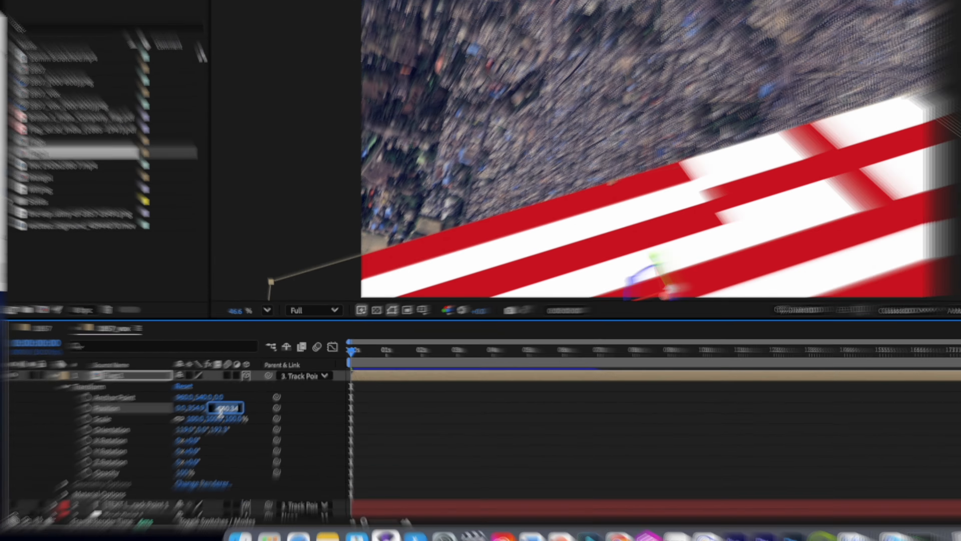
pyautogui.write('0')
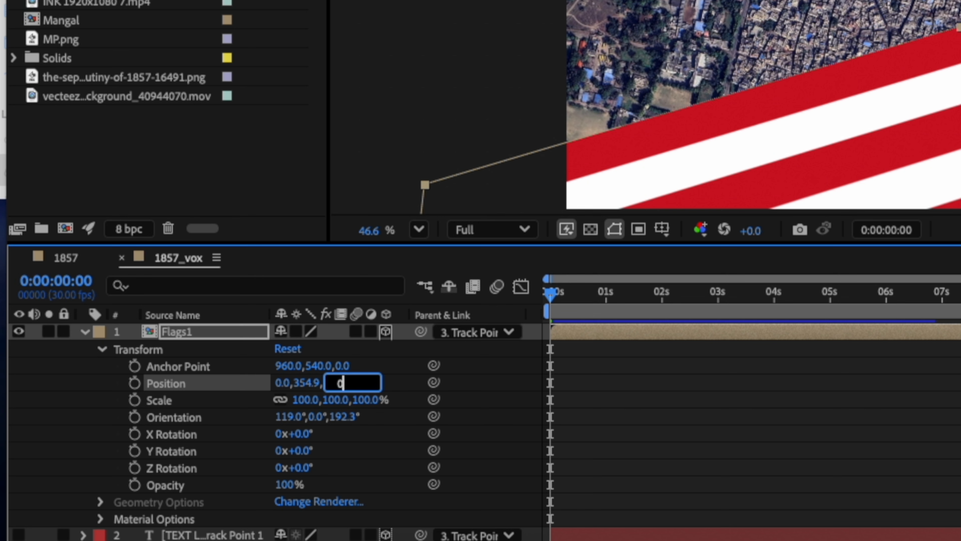
pyautogui.press('Return')
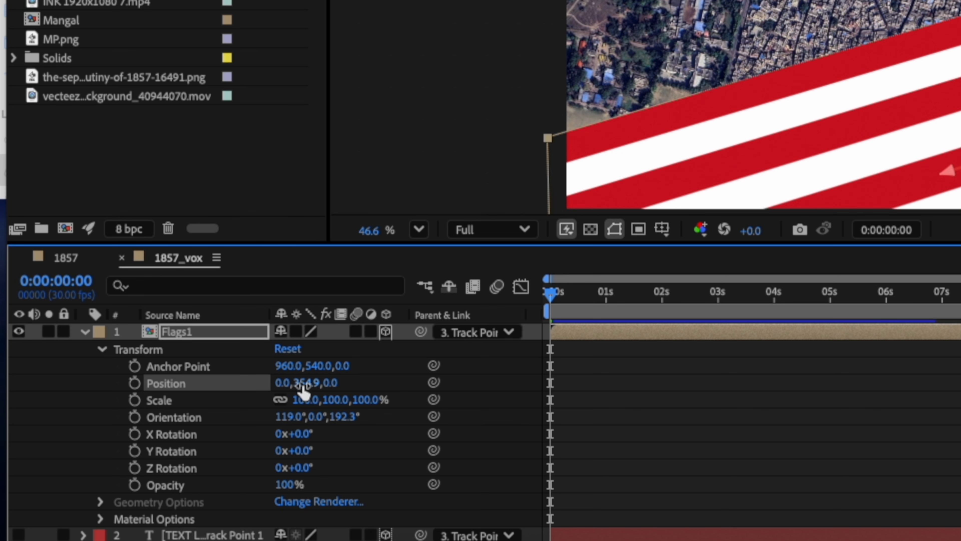
pyautogui.click(314, 384)
pyautogui.write('0')
pyautogui.press('Return')
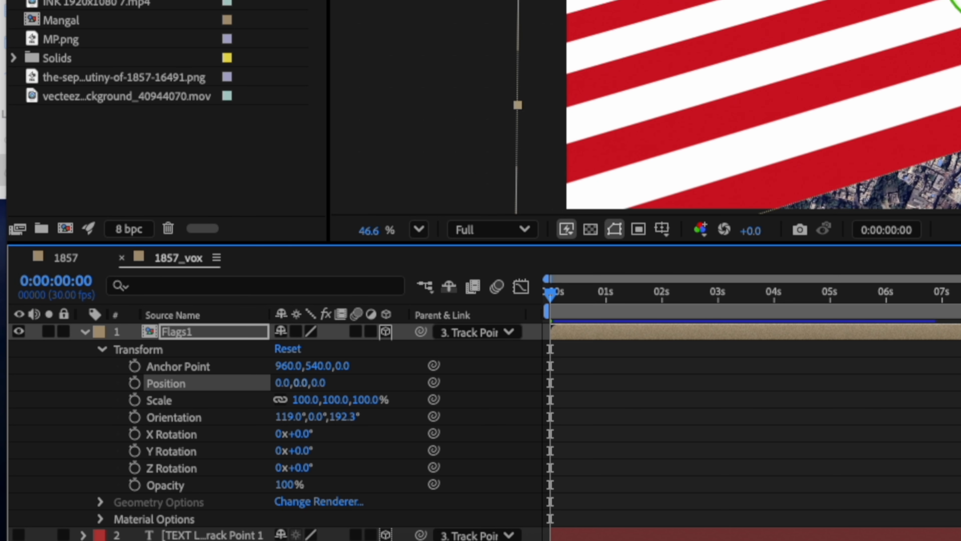
# Step: Set the Flags1 layer's orientation to 0° on all three axes
pyautogui.click(287, 419)
pyautogui.write('0')
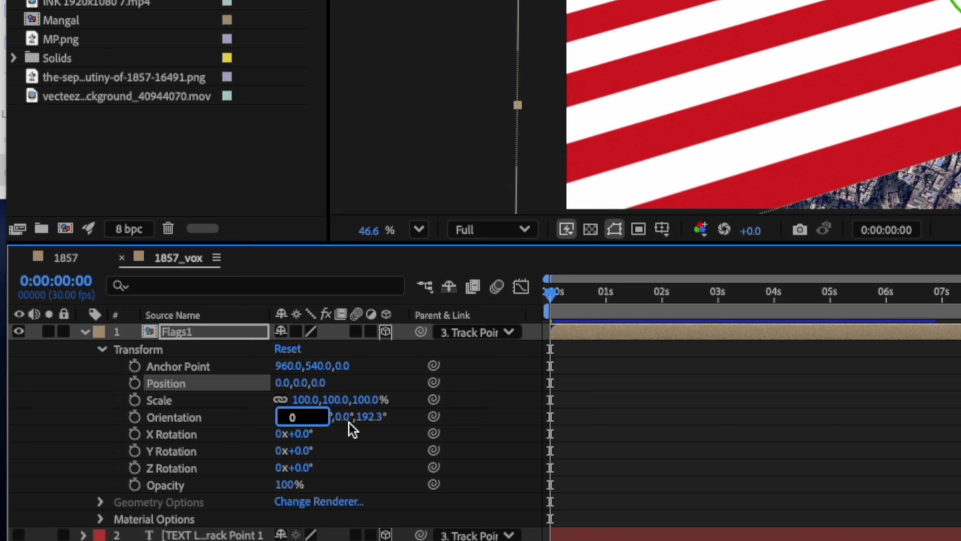
pyautogui.click(332, 418)
pyautogui.write('0')
pyautogui.press('Return')
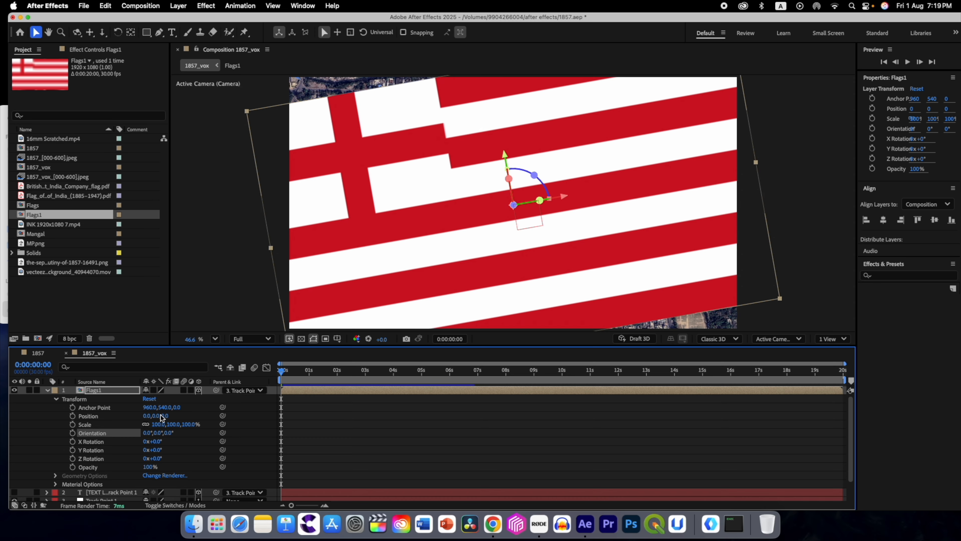
# Step: At 18 seconds in the timeline, set the Flags1 layer's scale to 150000%
pyautogui.moveTo(281, 374); pyautogui.dragTo(787, 392)
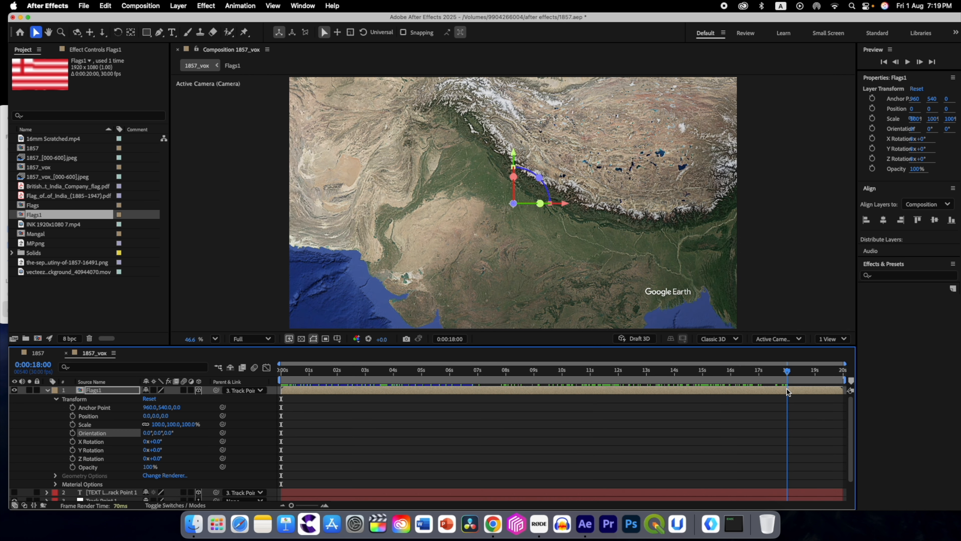
pyautogui.moveTo(787, 374); pyautogui.dragTo(789, 374)
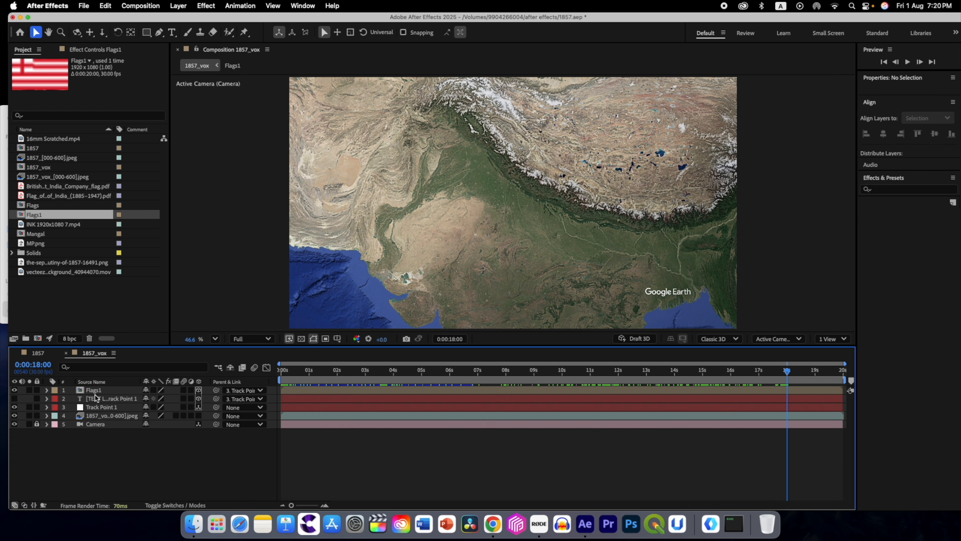
pyautogui.click(93, 392)
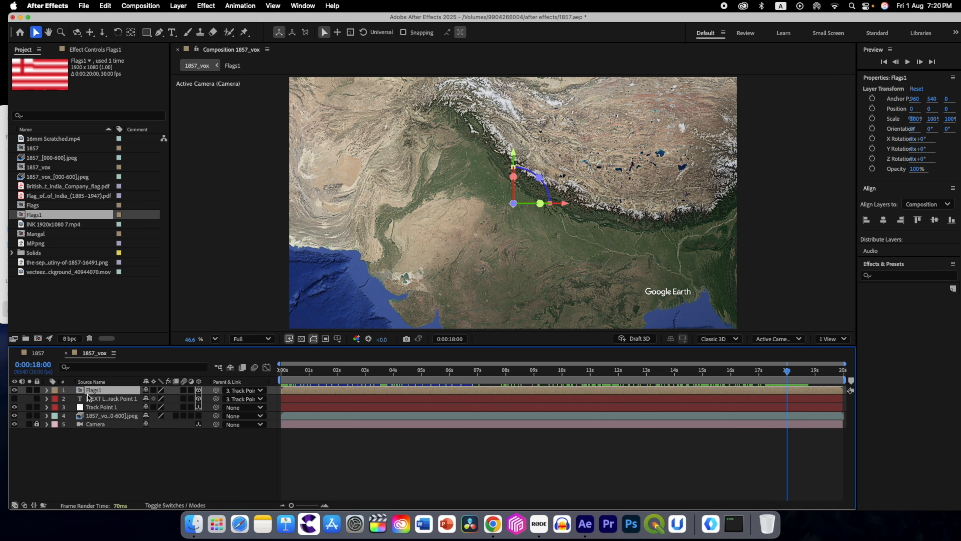
pyautogui.press('s')
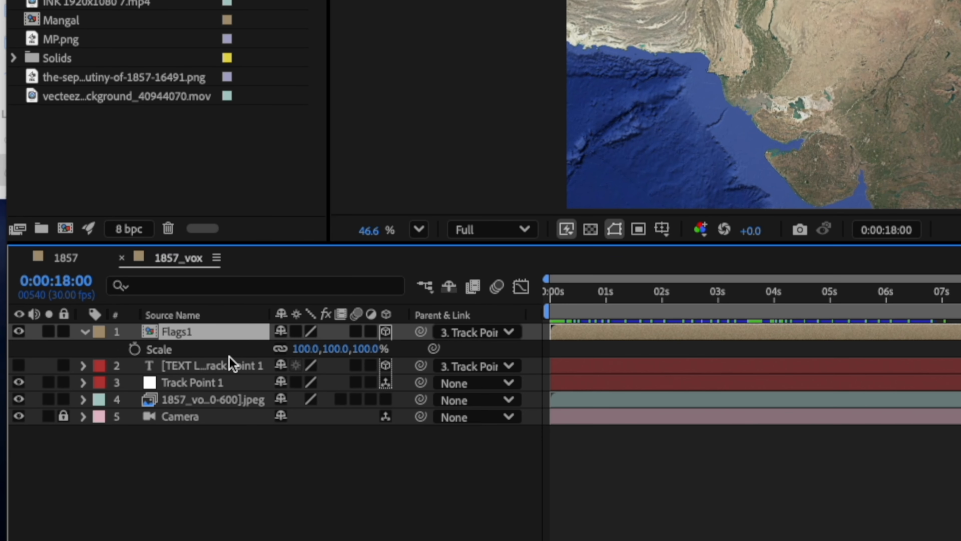
pyautogui.click(301, 352)
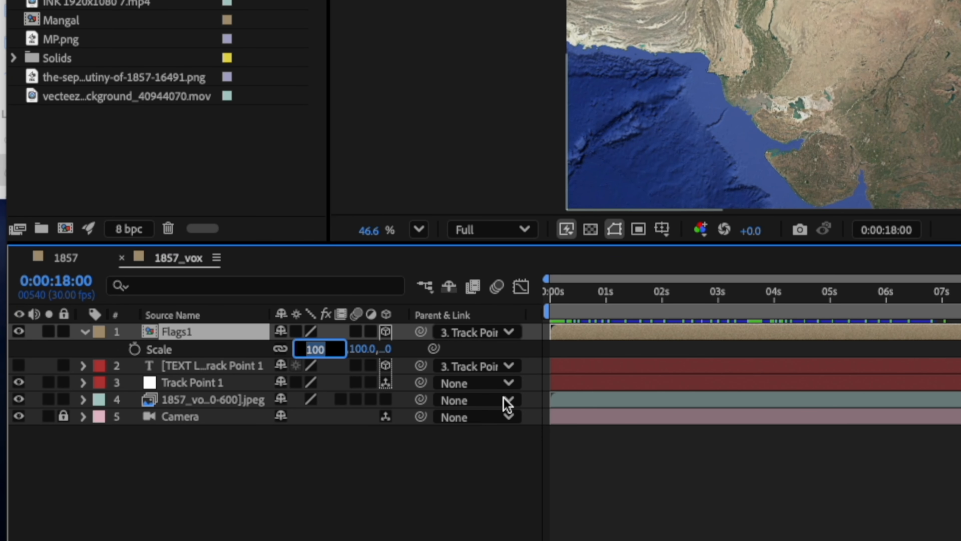
pyautogui.write('15000')
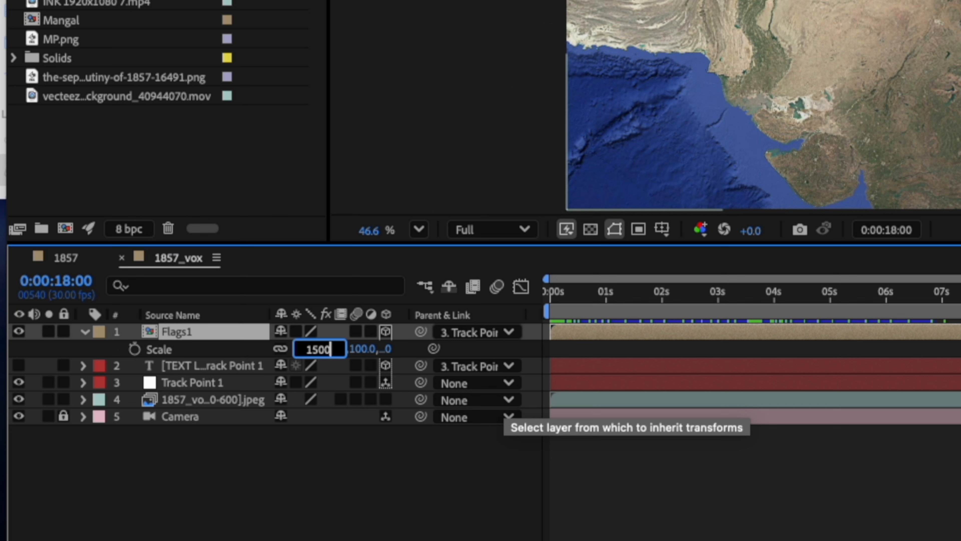
pyautogui.write('0')
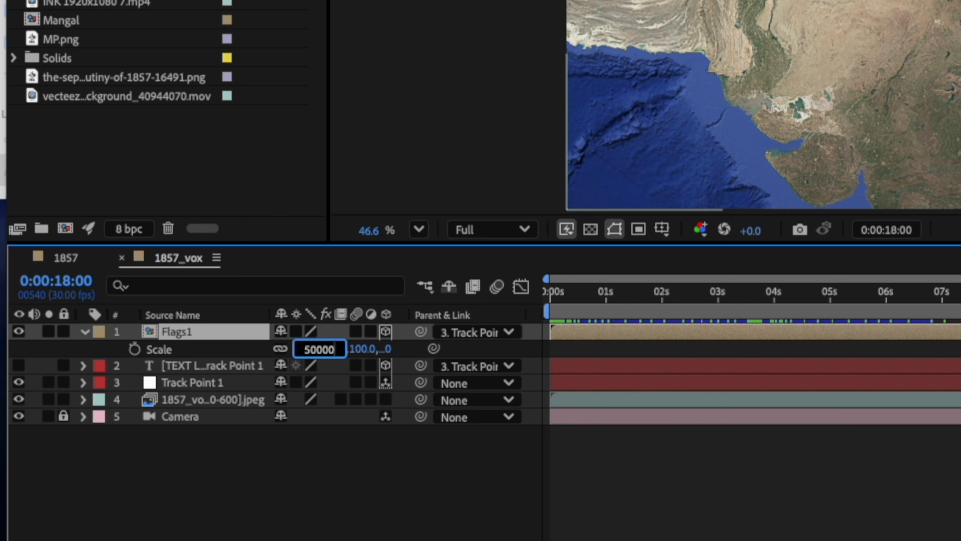
pyautogui.press('Return')
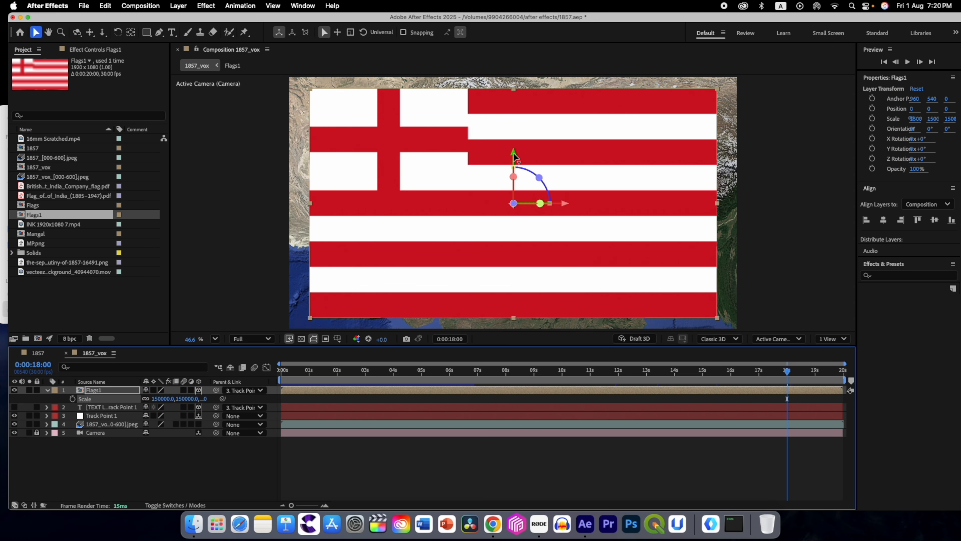
# Step: Shift the enlarged Flags1 layer south and east so it lies over India, and collapse its properties
pyautogui.moveTo(514, 155); pyautogui.dragTo(514, 215)
pyautogui.moveTo(566, 262); pyautogui.dragTo(588, 263)
pyautogui.moveTo(538, 213); pyautogui.dragTo(538, 219)
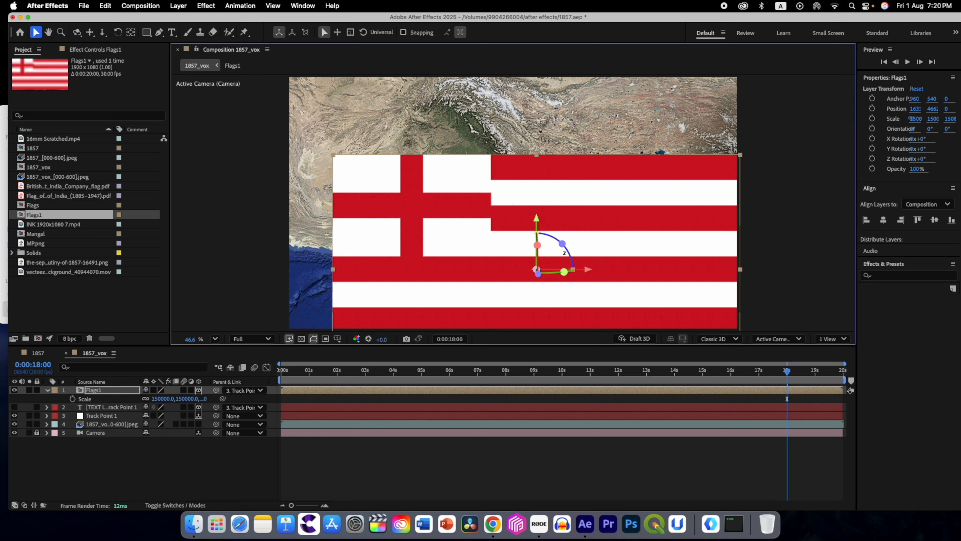
pyautogui.moveTo(595, 271); pyautogui.dragTo(619, 271)
pyautogui.moveTo(561, 219); pyautogui.dragTo(561, 217)
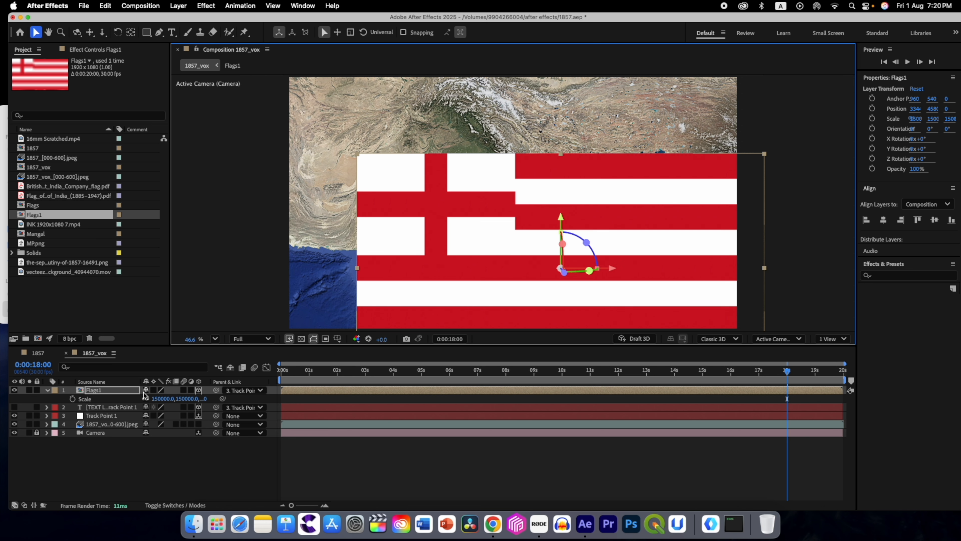
pyautogui.click(47, 390)
pyautogui.click(96, 450)
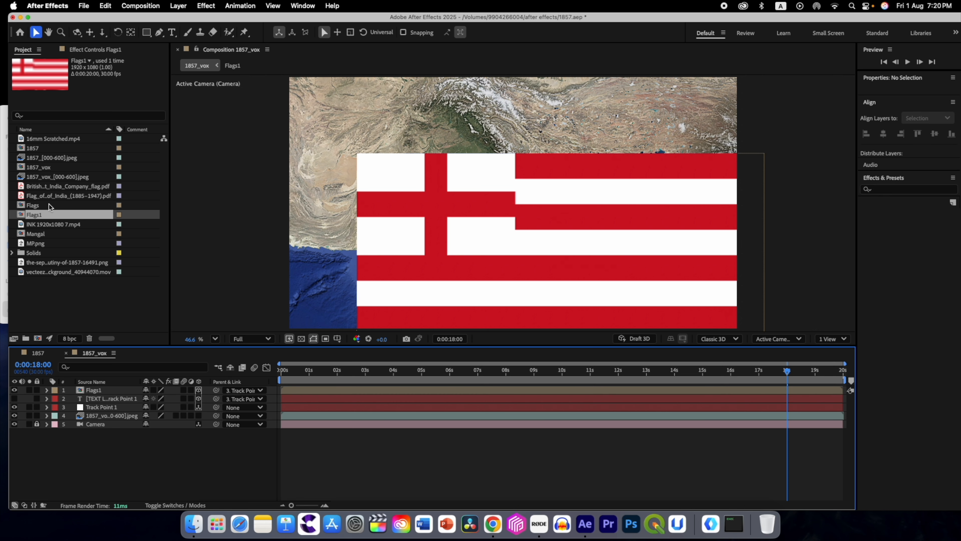
# Step: Add the Sepoy Mutiny of 1857 map PNG as the uppermost layer of 1857_vox and lower its opacity to 58%
pyautogui.click(55, 271)
pyautogui.click(55, 263)
pyautogui.moveTo(55, 263); pyautogui.dragTo(60, 388)
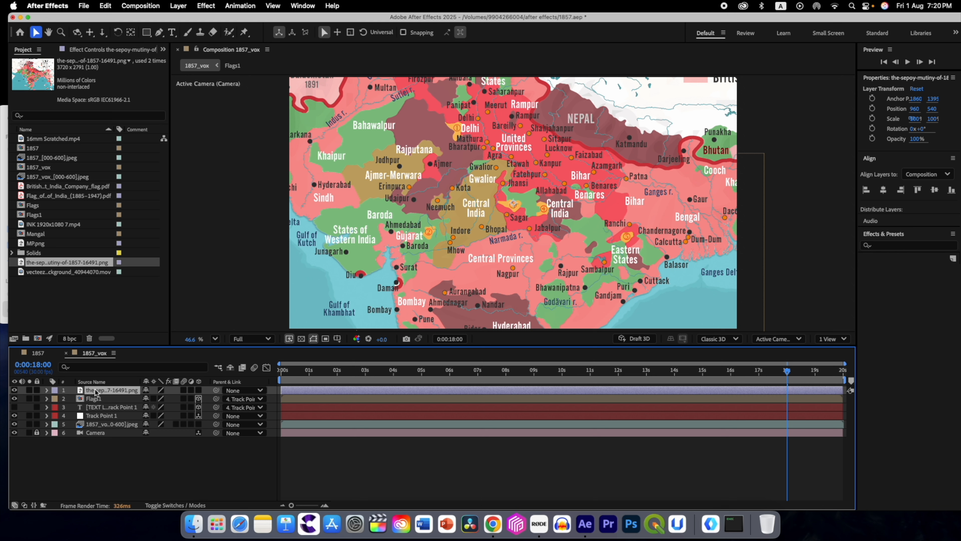
pyautogui.press('t')
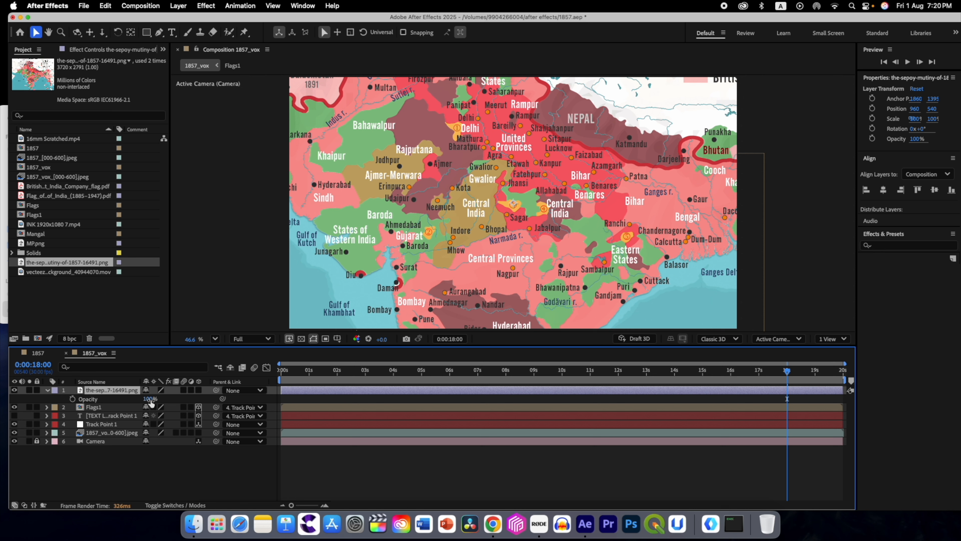
pyautogui.moveTo(148, 399); pyautogui.dragTo(128, 400)
# Step: Hide the Flags1 layer and reposition the Sepoy Mutiny map at about 1217, 746 over the satellite imagery
pyautogui.click(101, 391)
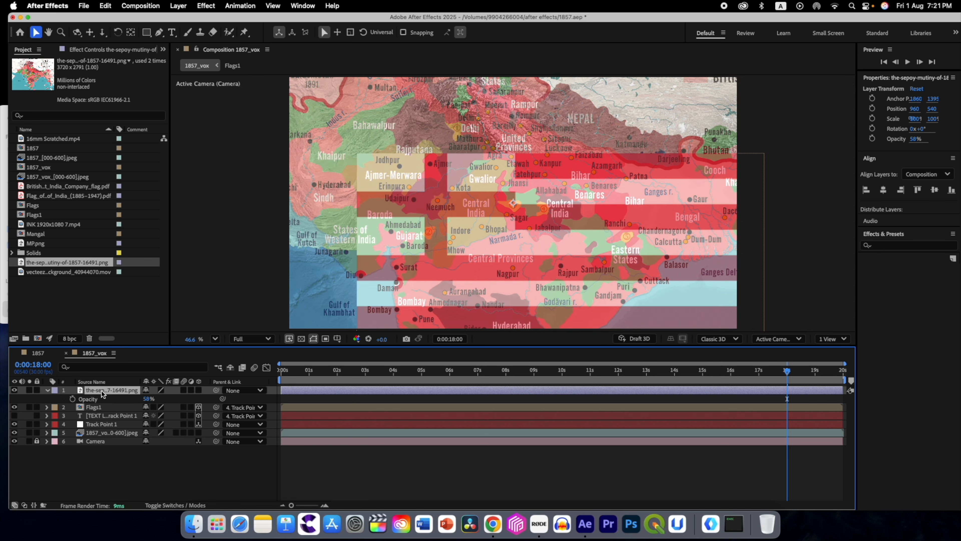
pyautogui.moveTo(510, 209); pyautogui.dragTo(675, 273)
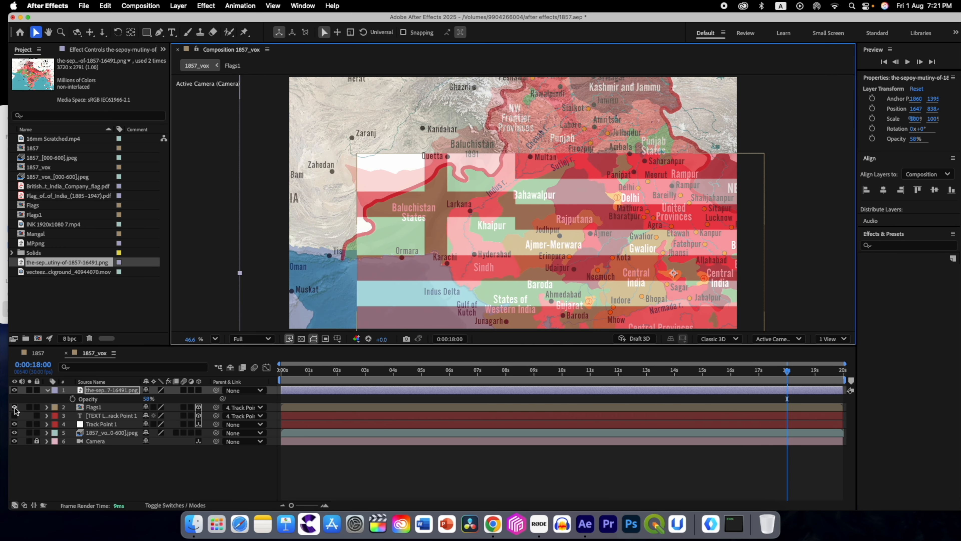
pyautogui.click(14, 408)
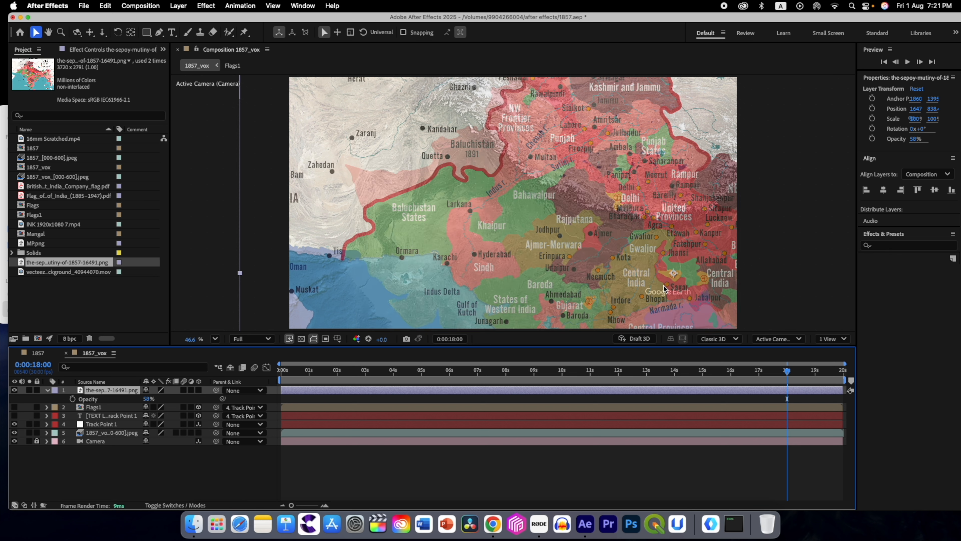
pyautogui.moveTo(673, 272); pyautogui.dragTo(573, 251)
# Step: Scale the Sepoy Mutiny map to 60% and position it at about 947, 879 to match the satellite coastline
pyautogui.click(95, 394)
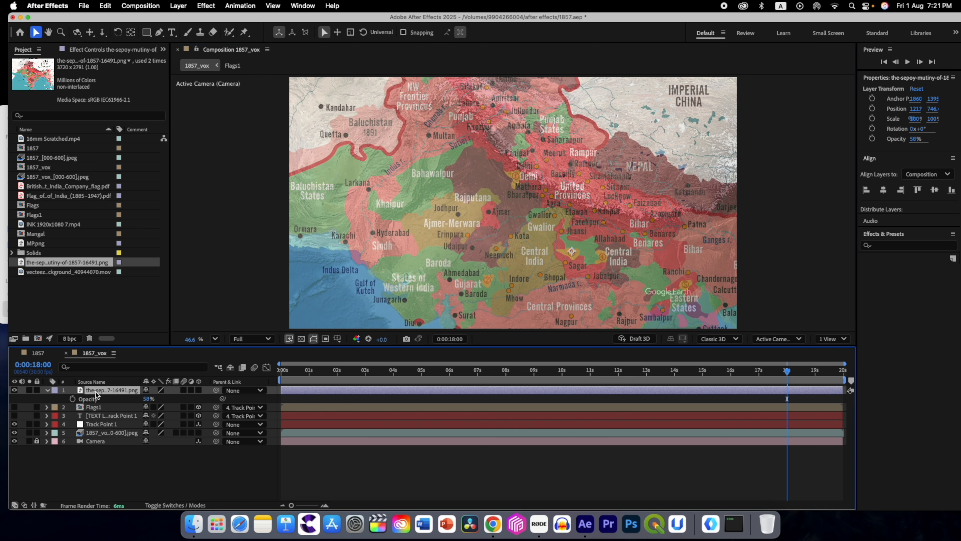
pyautogui.press('s')
pyautogui.moveTo(157, 399); pyautogui.dragTo(149, 400)
pyautogui.moveTo(571, 257); pyautogui.dragTo(532, 267)
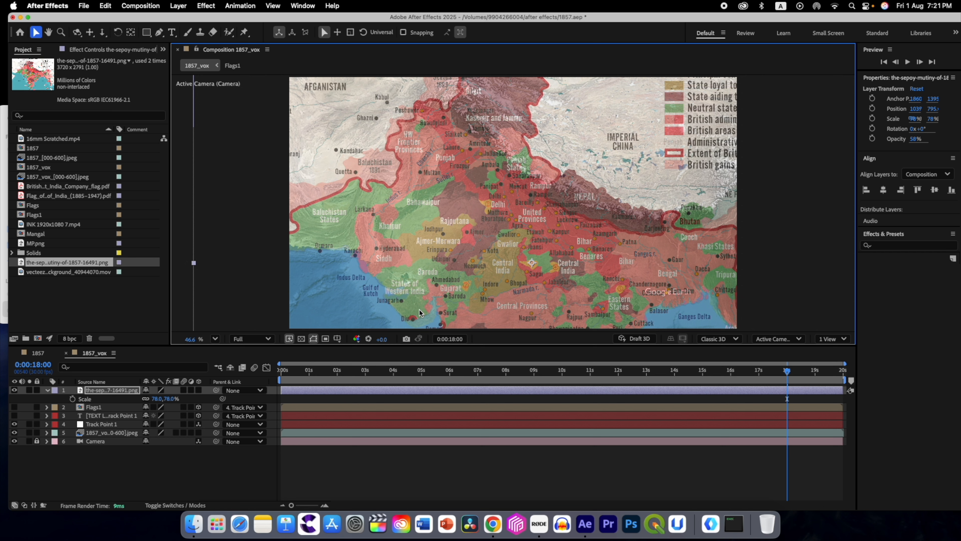
pyautogui.moveTo(154, 399); pyautogui.dragTo(147, 399)
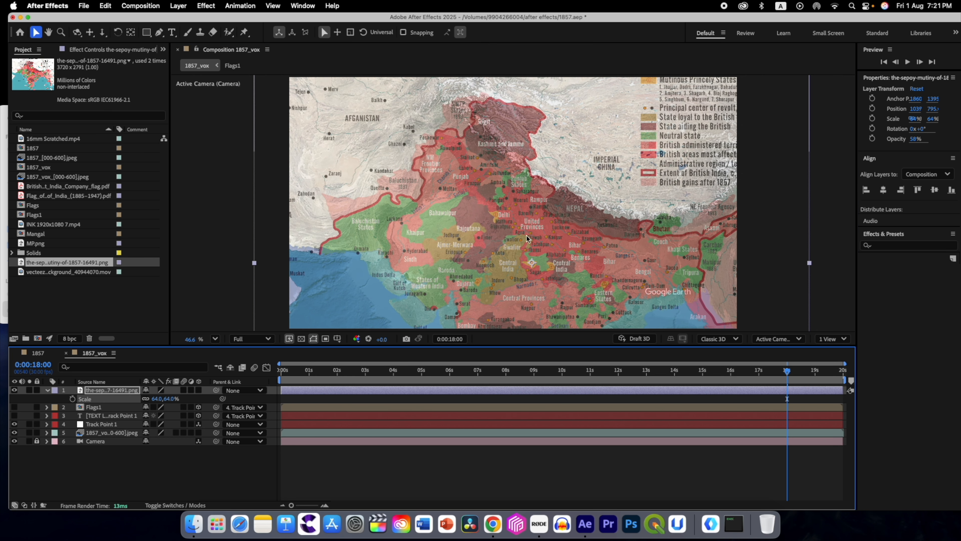
pyautogui.moveTo(546, 273); pyautogui.dragTo(529, 290)
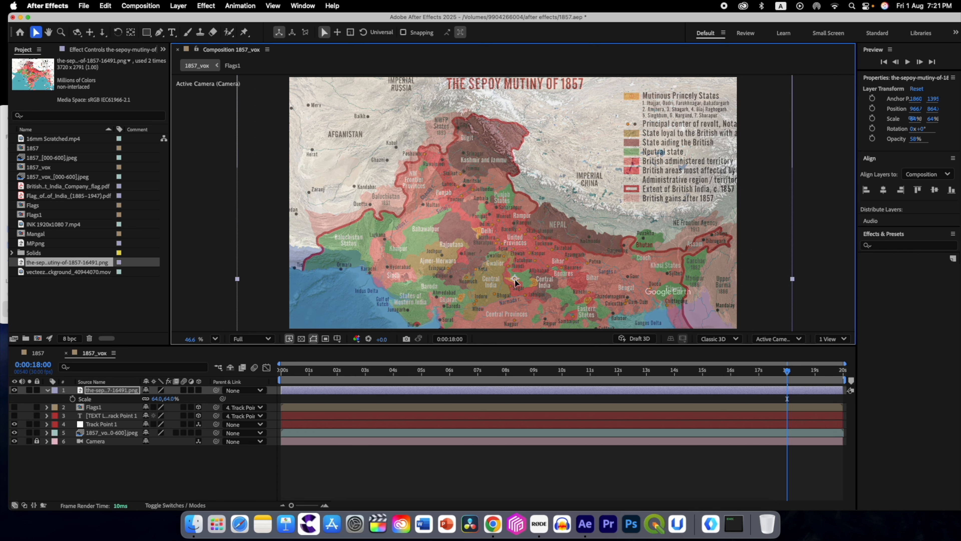
pyautogui.click(156, 399)
pyautogui.write('60')
pyautogui.press('Return')
pyautogui.moveTo(529, 264); pyautogui.dragTo(510, 284)
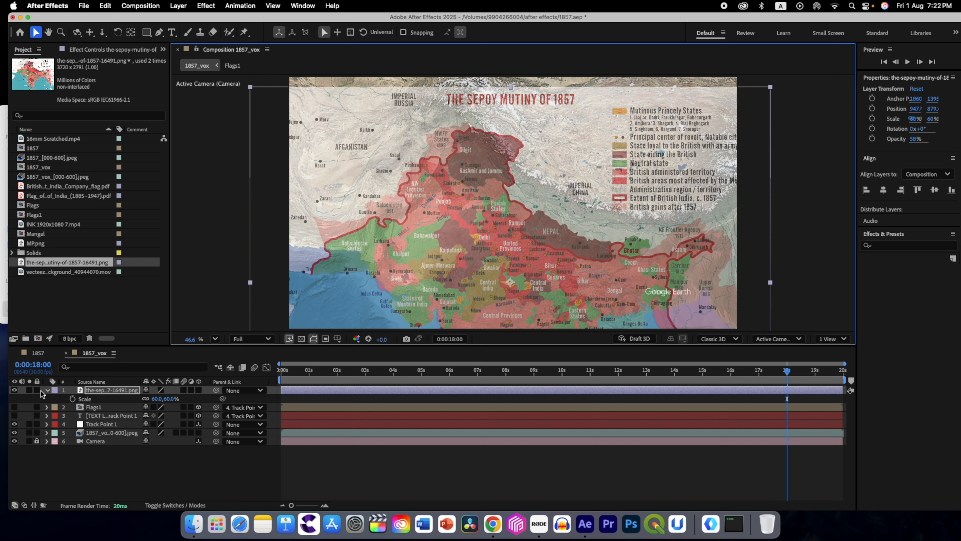
# Step: Show the Flags1 layer again and start a Pen tool mask on it along the Kashmir and Jammu border
pyautogui.click(97, 409)
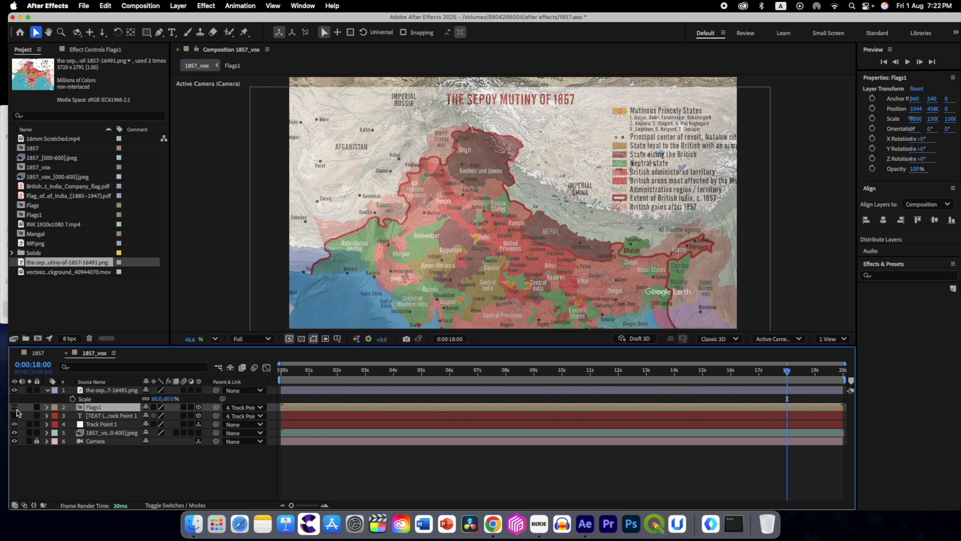
pyautogui.click(14, 407)
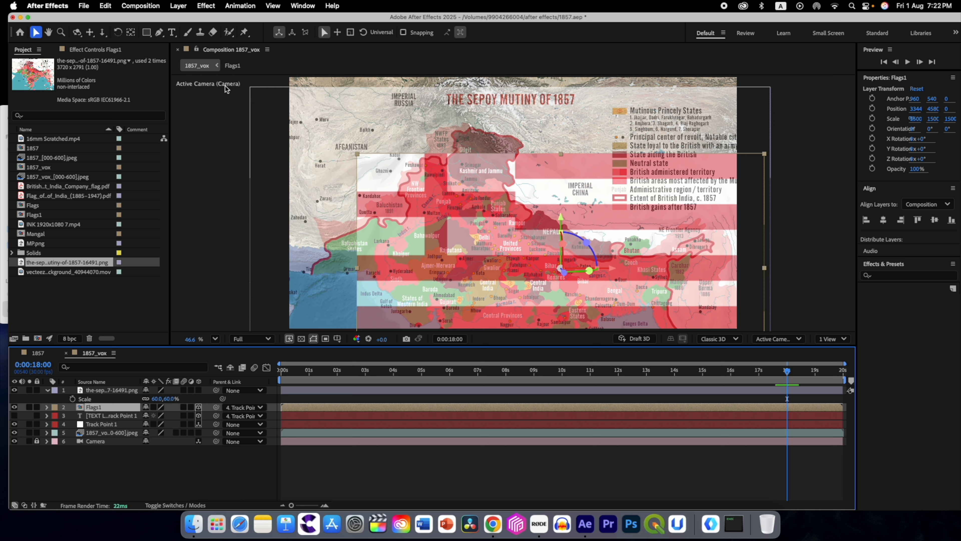
pyautogui.click(159, 33)
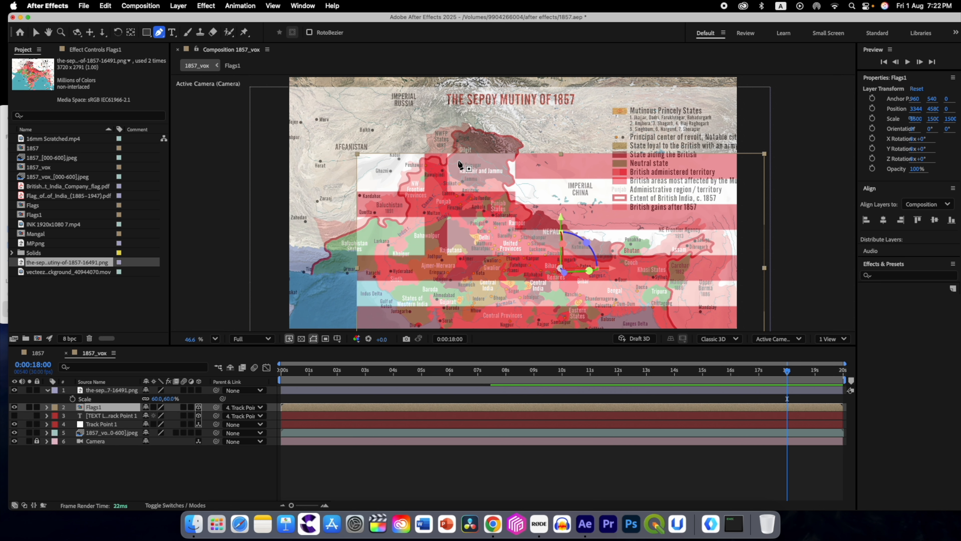
pyautogui.click(459, 160)
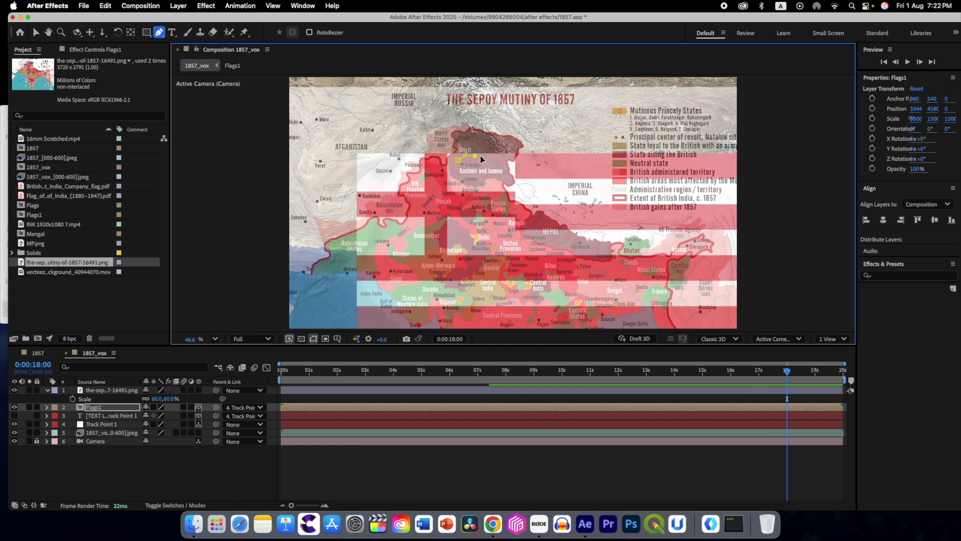
pyautogui.click(507, 164)
pyautogui.scroll(3, 508, 189)
pyautogui.moveTo(188, 340); pyautogui.dragTo(210, 340)
pyautogui.click(507, 174)
pyautogui.click(513, 183)
pyautogui.click(513, 194)
pyautogui.click(508, 198)
pyautogui.click(496, 194)
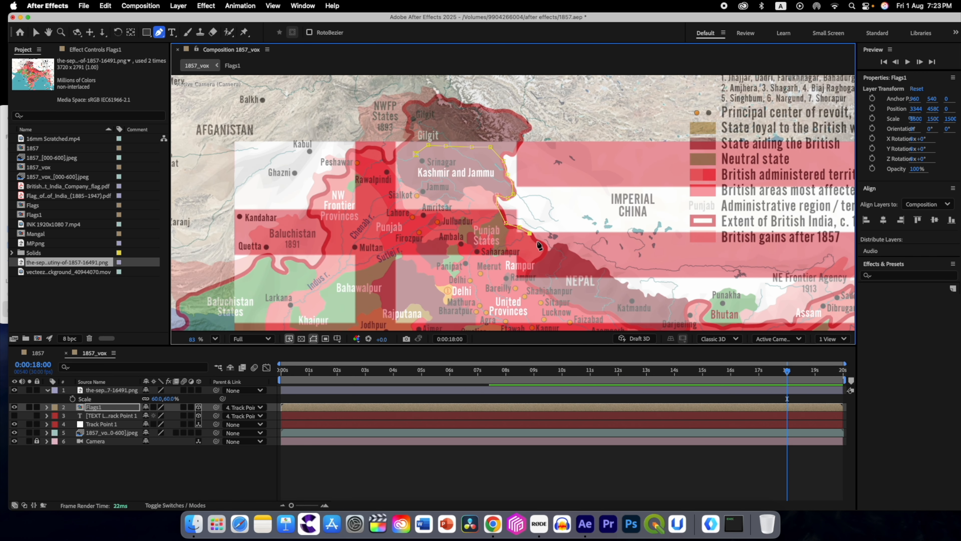
# Step: Continue the Flags1 mask along the Nepal, Bhutan and Assam borders and down the Burma border past Chittagong
pyautogui.moveTo(646, 311); pyautogui.dragTo(488, 189)
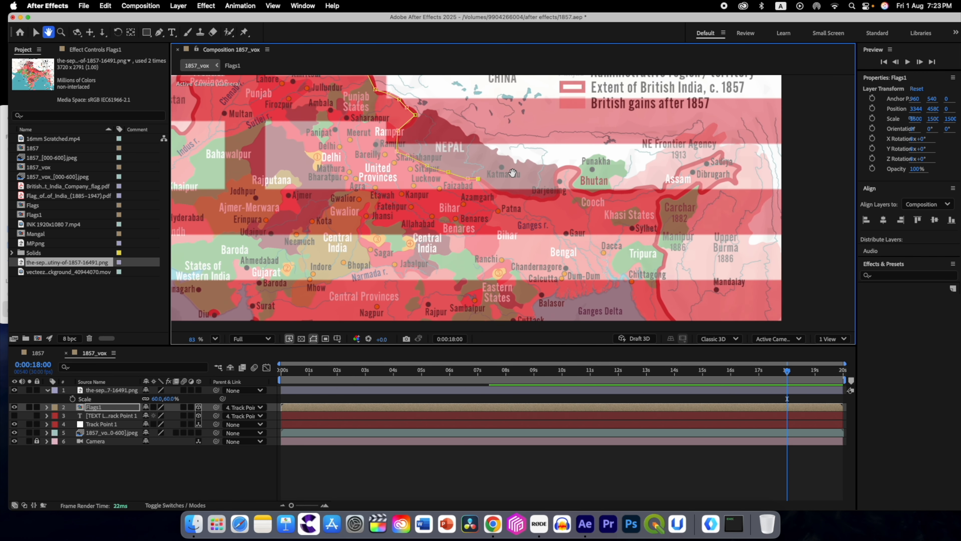
pyautogui.click(515, 193)
pyautogui.click(525, 196)
pyautogui.click(546, 199)
pyautogui.click(555, 197)
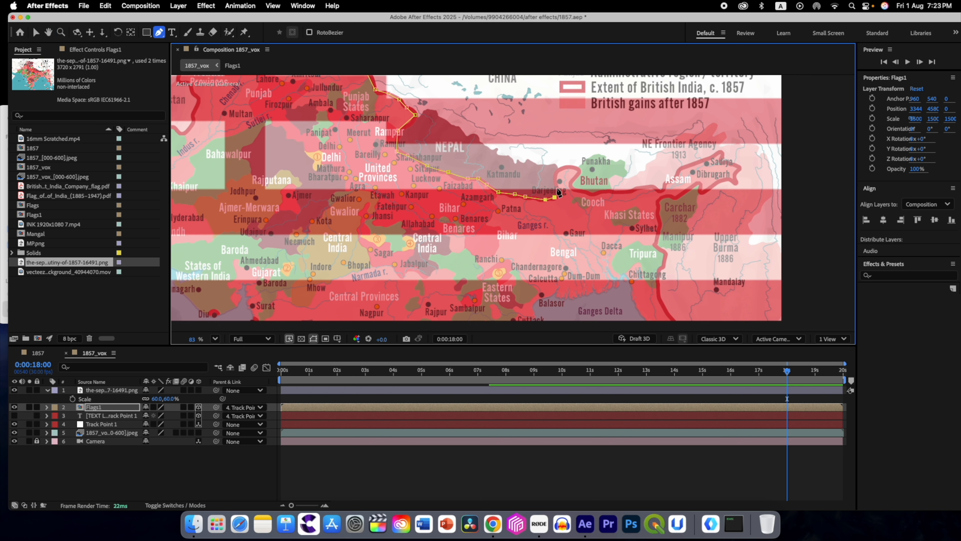
pyautogui.click(555, 175)
pyautogui.click(563, 166)
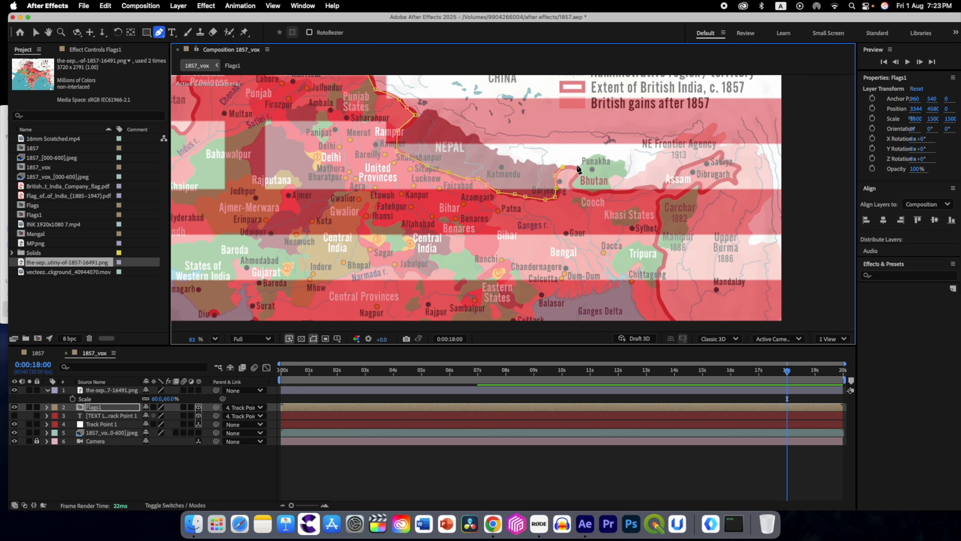
pyautogui.click(571, 184)
pyautogui.click(625, 193)
pyautogui.click(660, 187)
pyautogui.click(722, 154)
pyautogui.click(730, 183)
pyautogui.click(661, 200)
pyautogui.click(659, 290)
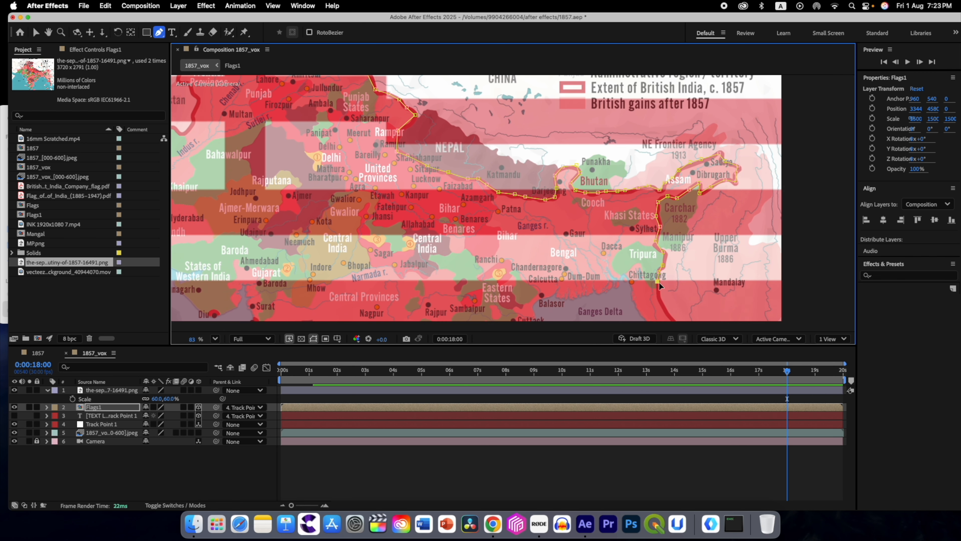
# Step: Extend the Flags1 mask path around the southern and western side of British India towards Baluchistan
pyautogui.moveTo(264, 248); pyautogui.dragTo(588, 246)
pyautogui.click(576, 233)
pyautogui.click(571, 202)
pyautogui.click(574, 185)
pyautogui.click(563, 203)
pyautogui.click(533, 217)
pyautogui.click(498, 183)
pyautogui.scroll(3, 517, 179)
pyautogui.click(448, 122)
pyautogui.click(440, 118)
# Step: Trace the Baluchistan and North-West Frontier border on Flags1 and close the mask at its starting point in Kashmir
pyautogui.moveTo(349, 110); pyautogui.dragTo(320, 261)
pyautogui.click(343, 173)
pyautogui.click(405, 134)
pyautogui.click(476, 147)
pyautogui.moveTo(495, 104); pyautogui.dragTo(479, 256)
pyautogui.click(505, 174)
pyautogui.click(546, 145)
pyautogui.click(554, 156)
pyautogui.click(557, 163)
pyautogui.click(564, 154)
pyautogui.click(567, 144)
pyautogui.click(576, 140)
pyautogui.click(584, 139)
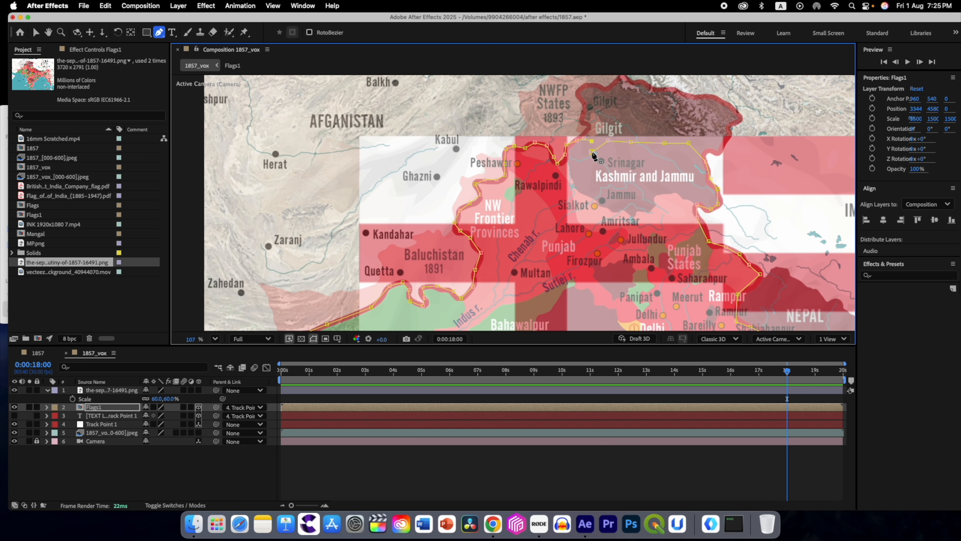
pyautogui.click(592, 152)
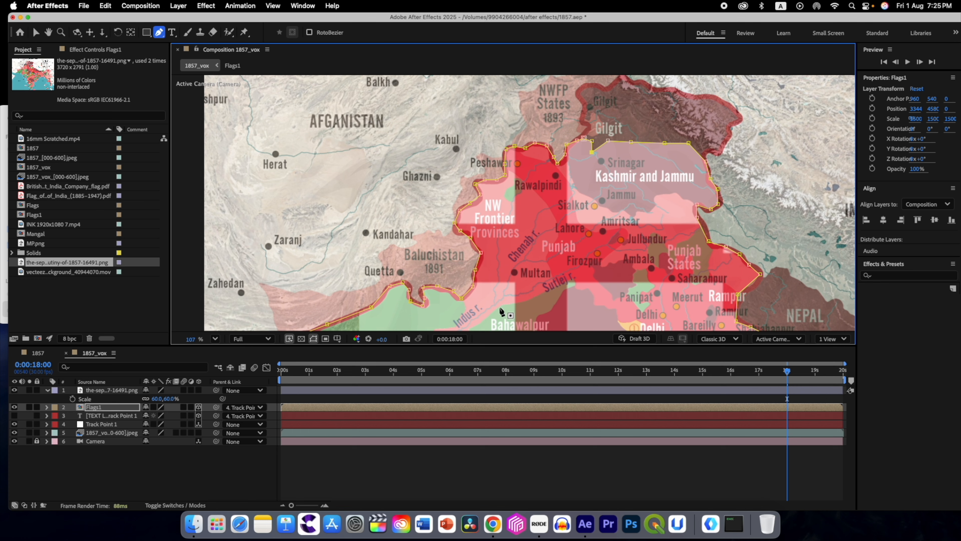
# Step: Hide the 1857 reference map layer to check the masked flag against the satellite imagery
pyautogui.scroll(-1, 501, 312)
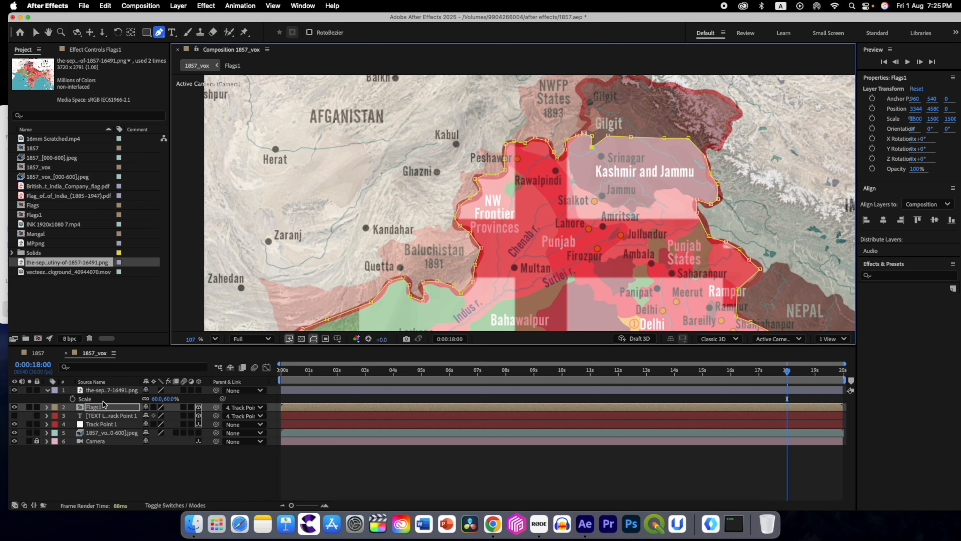
pyautogui.click(14, 390)
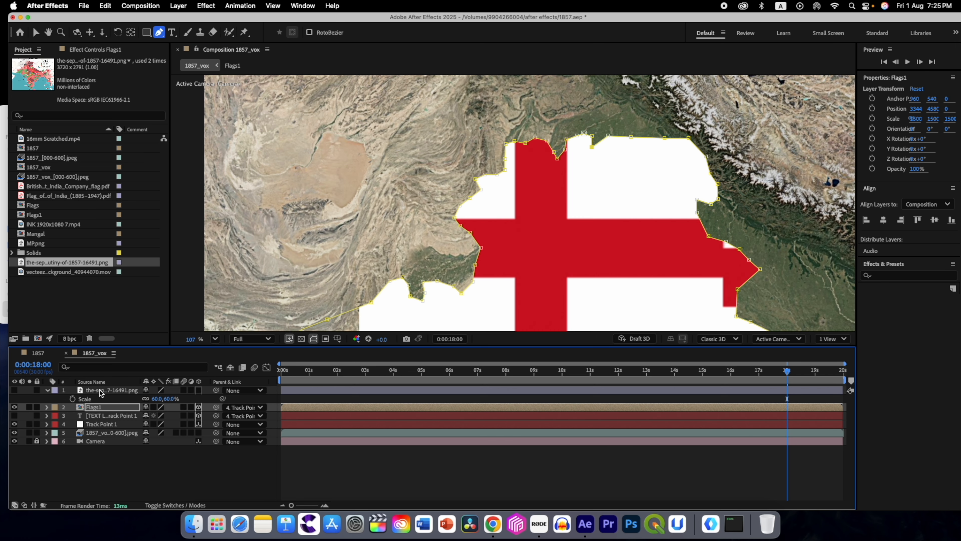
pyautogui.scroll(-5, 523, 283)
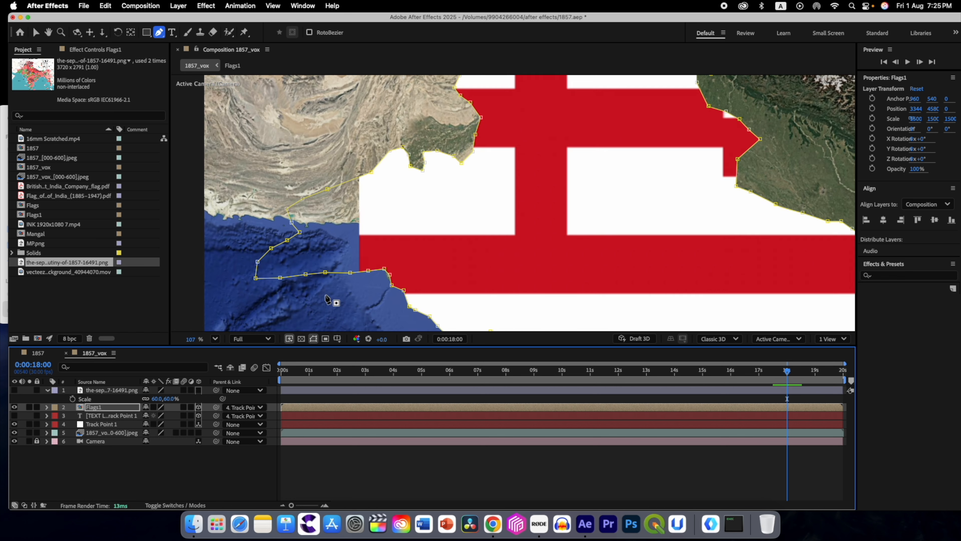
pyautogui.click(215, 339)
pyautogui.click(241, 139)
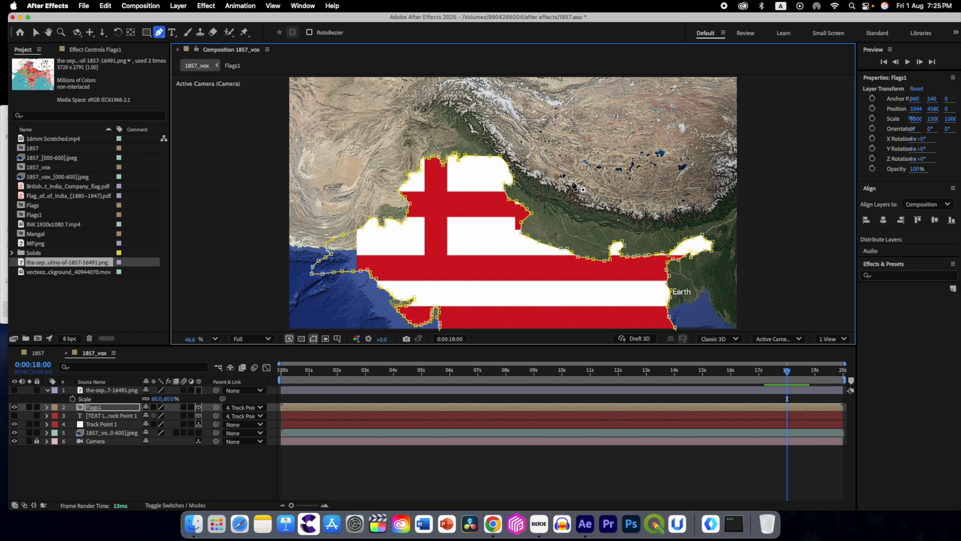
# Step: Set the Flags1 layer's opacity to 40% with the playhead at the composition's first frame
pyautogui.moveTo(787, 372); pyautogui.dragTo(273, 412)
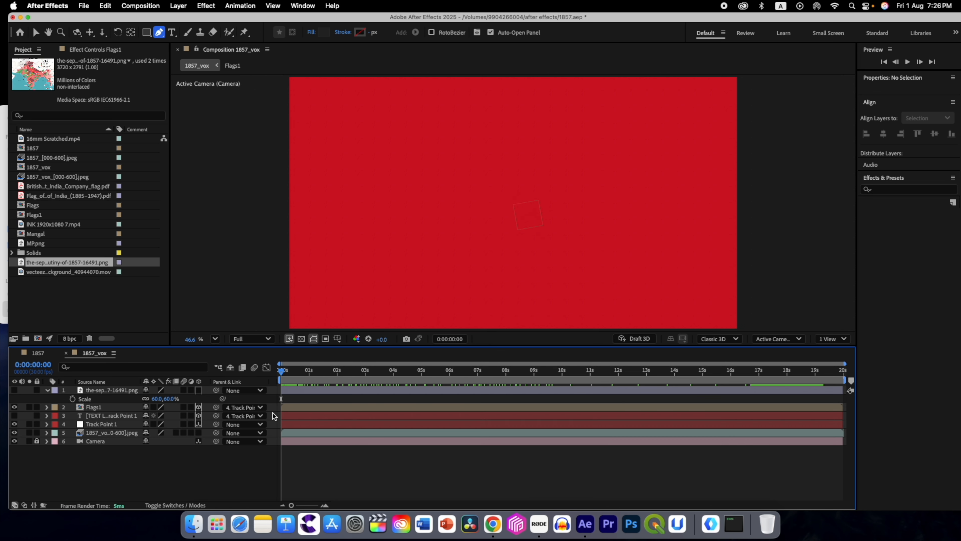
pyautogui.click(94, 408)
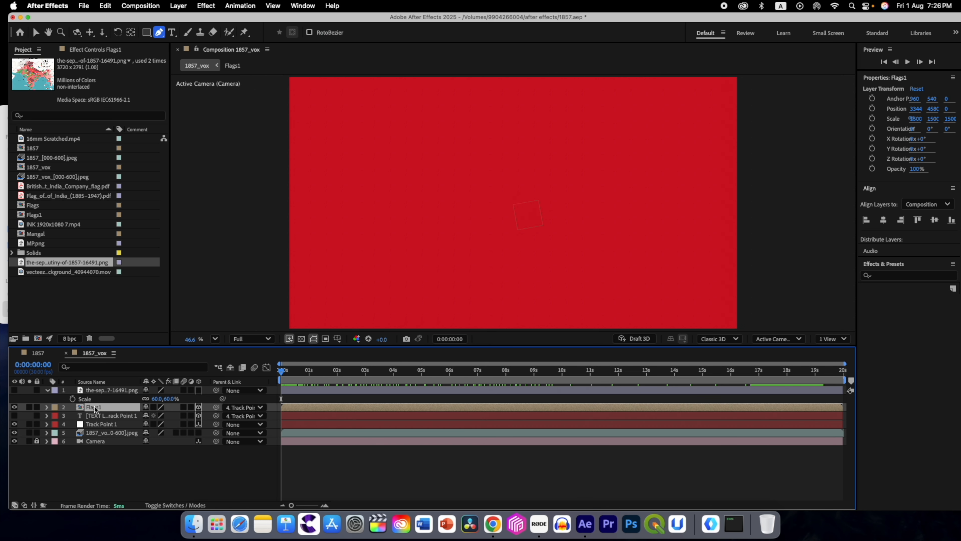
pyautogui.press('t')
pyautogui.click(148, 416)
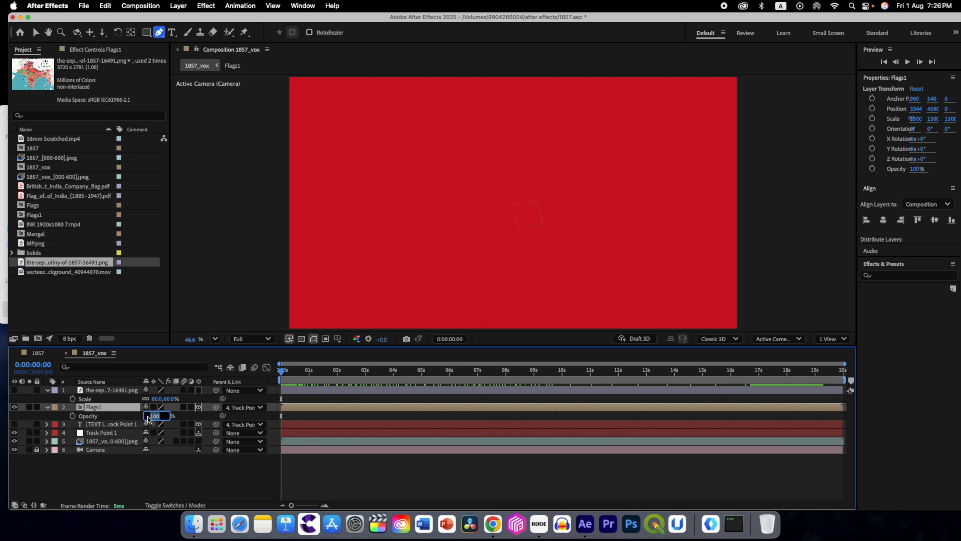
pyautogui.write('40')
pyautogui.press('Return')
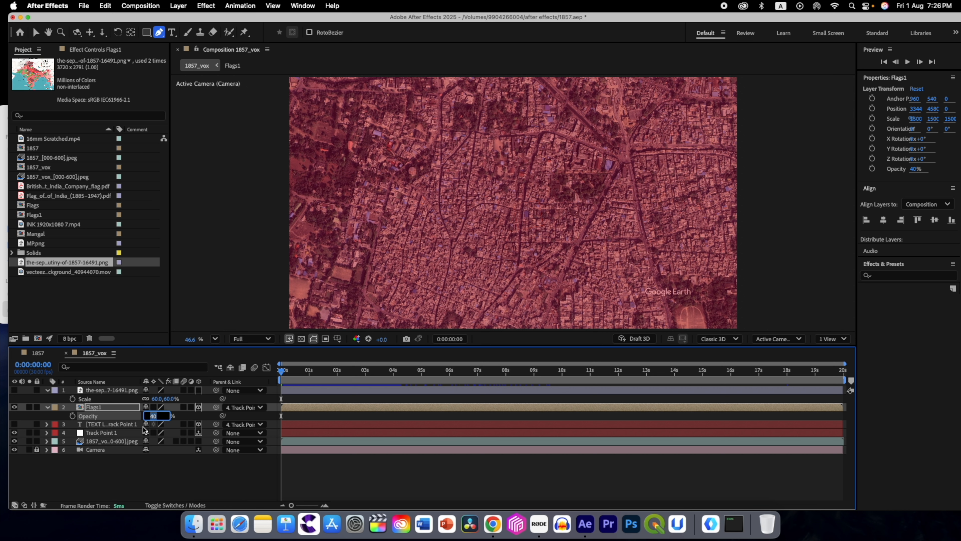
pyautogui.click(133, 471)
# Step: Change the Flags1 layer's blending mode to Overlay and return the playhead to the first frame
pyautogui.moveTo(280, 374); pyautogui.dragTo(730, 380)
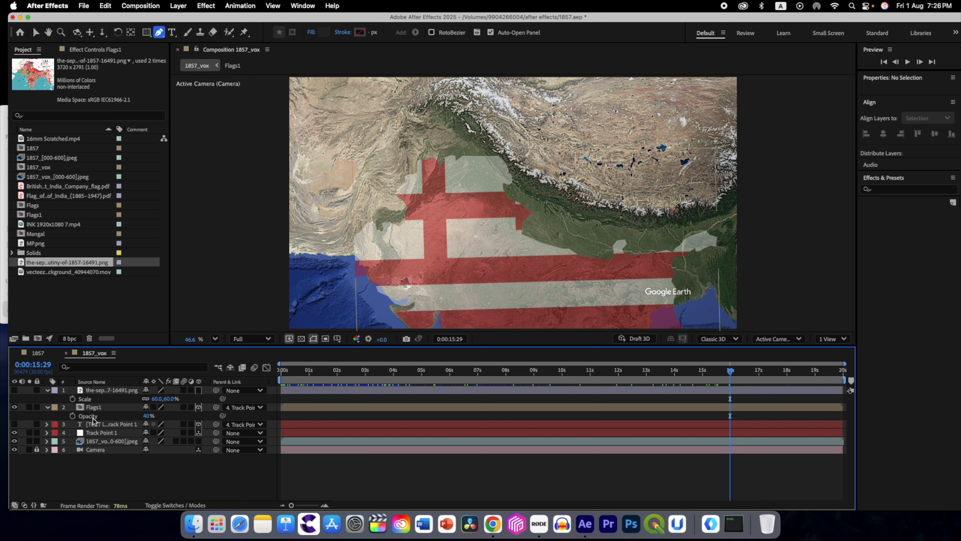
pyautogui.click(106, 415)
pyautogui.click(169, 505)
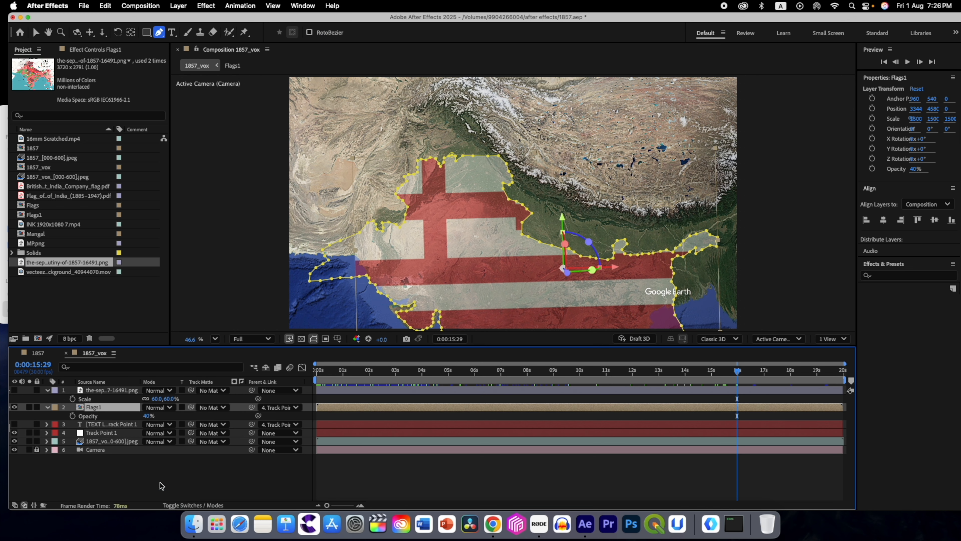
pyautogui.click(155, 408)
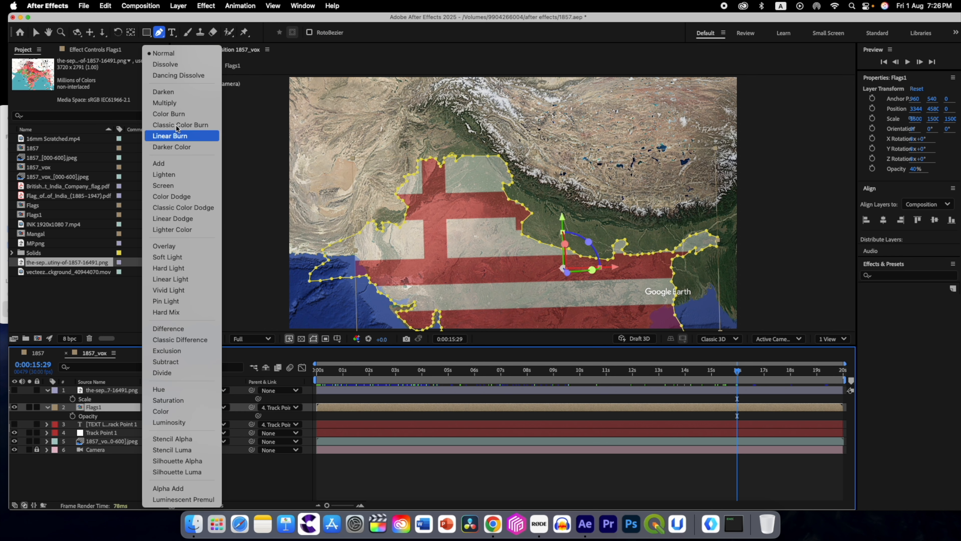
pyautogui.click(177, 245)
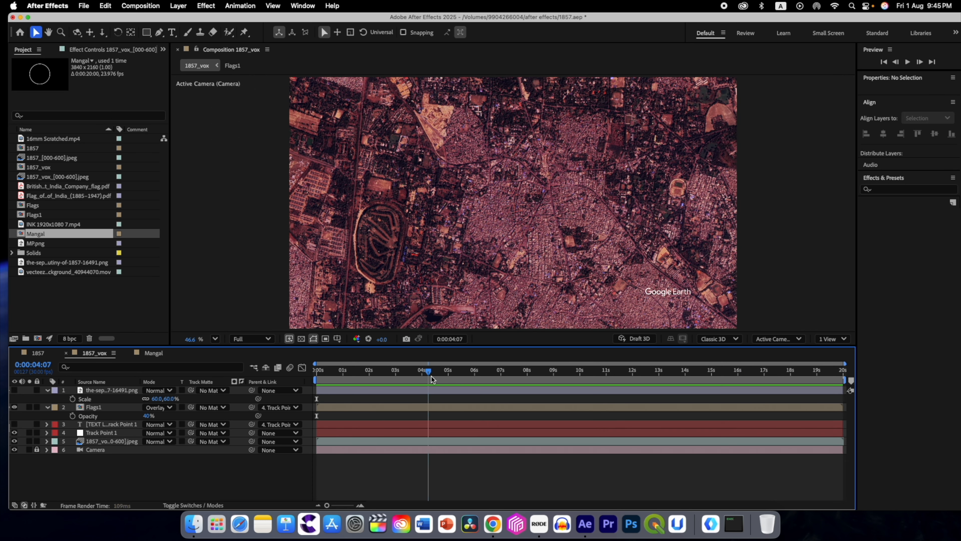
pyautogui.moveTo(431, 376); pyautogui.dragTo(324, 388)
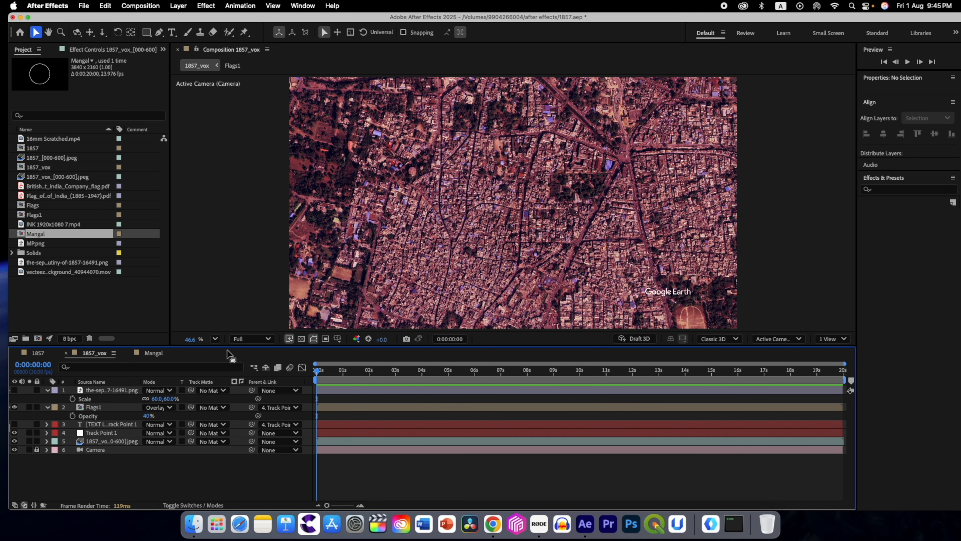
# Step: Apply the Tint effect to the 1857_vox satellite image sequence and preview the composition from the first frame
pyautogui.click(98, 440)
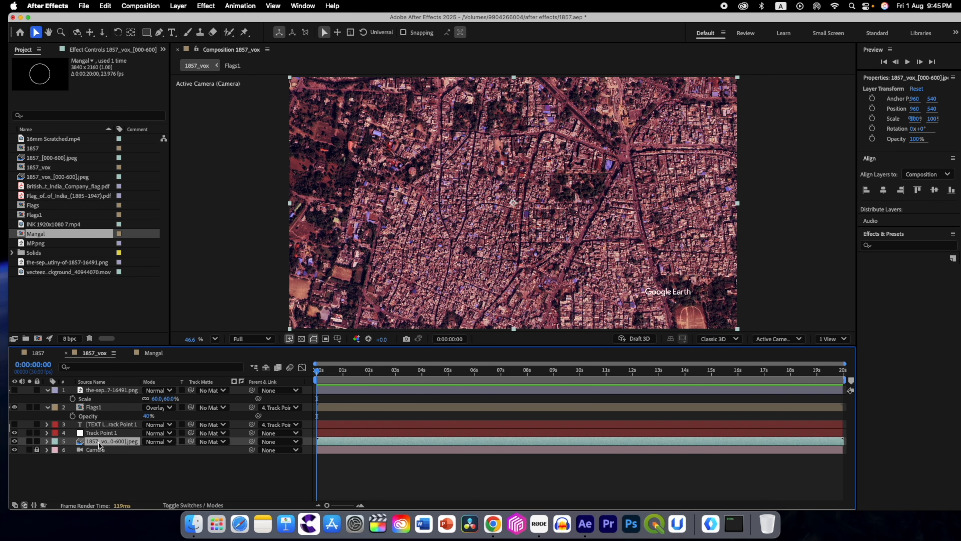
pyautogui.hotkey('ctrl', 'space')
pyautogui.write('tint')
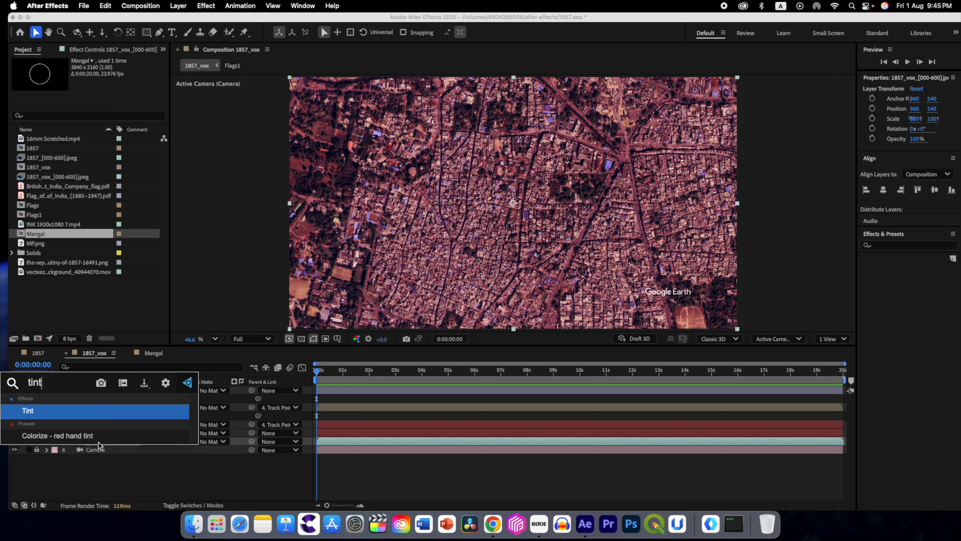
pyautogui.click(61, 411)
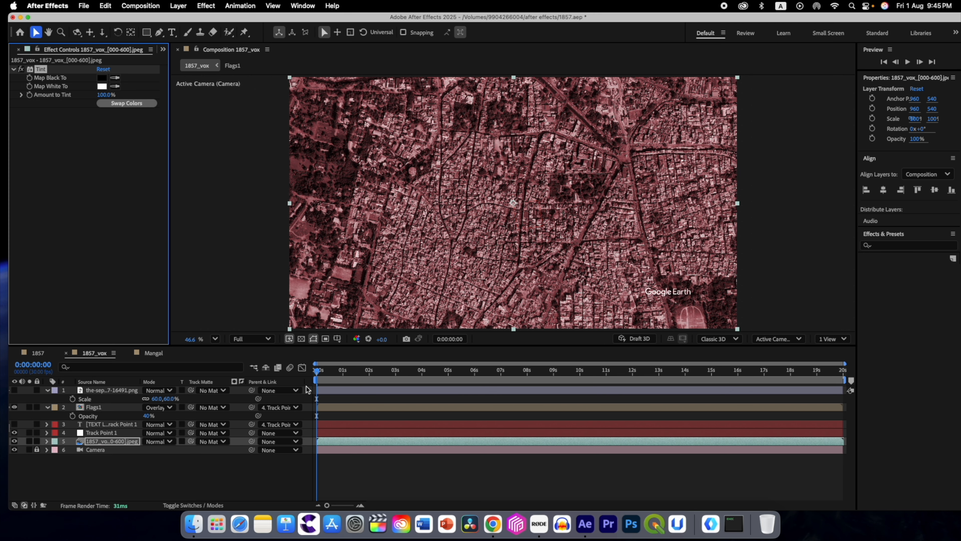
pyautogui.moveTo(317, 376)
pyautogui.mouseDown()
pyautogui.moveTo(688, 382)
pyautogui.moveTo(315, 372)
pyautogui.mouseUp()
pyautogui.press('space')
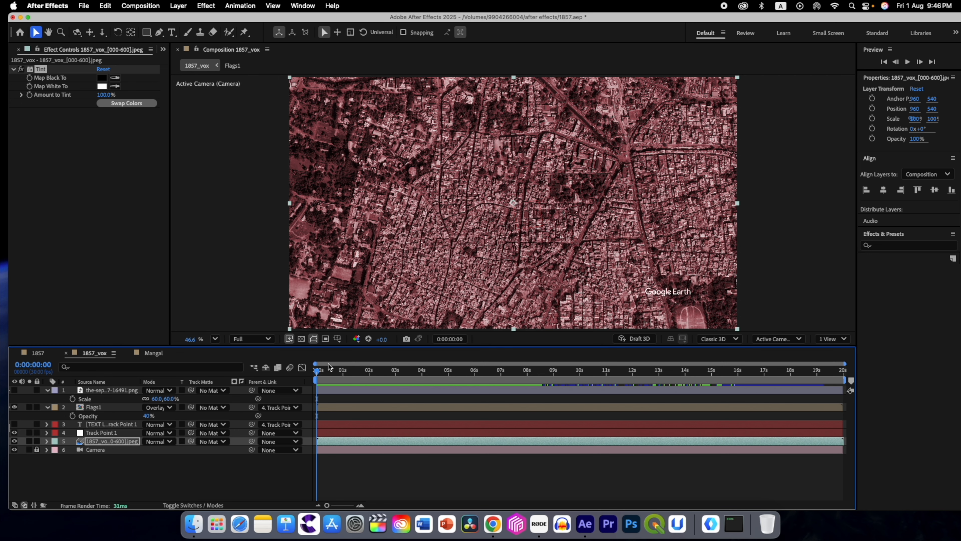
pyautogui.moveTo(318, 374)
pyautogui.mouseDown()
pyautogui.moveTo(721, 353)
pyautogui.moveTo(301, 367)
pyautogui.mouseUp()
pyautogui.moveTo(317, 374)
pyautogui.mouseDown()
pyautogui.moveTo(528, 373)
pyautogui.moveTo(302, 378)
pyautogui.mouseUp()
# Step: Create a dark solid at composition size, 1920 x 1080 px, and place it directly above the Flags1 layer
pyautogui.rightClick(158, 474)
pyautogui.moveTo(227, 378)
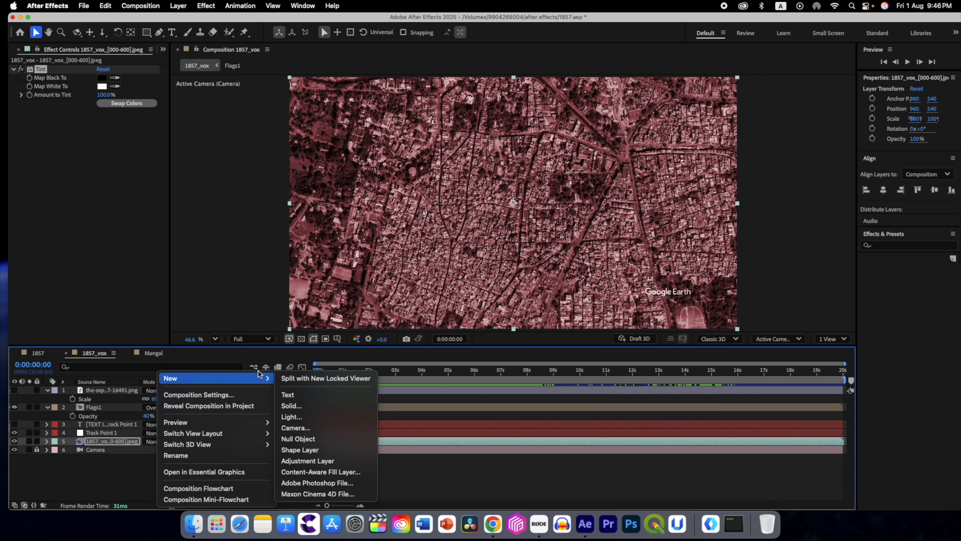
pyautogui.click(299, 406)
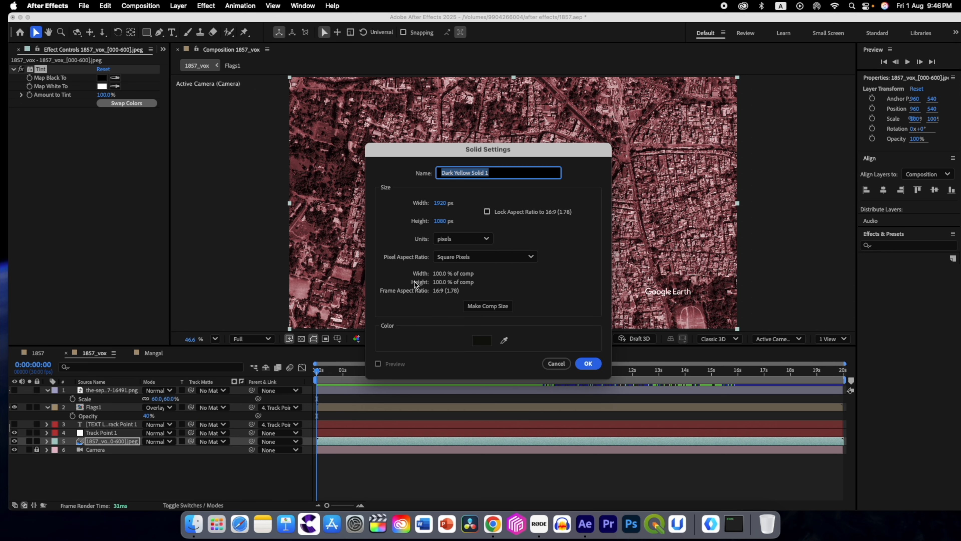
pyautogui.click(485, 309)
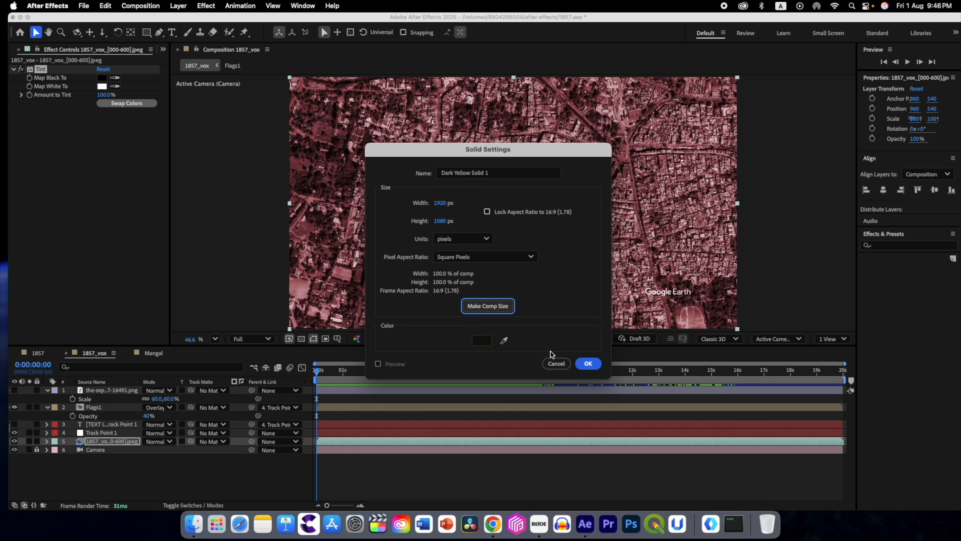
pyautogui.click(587, 363)
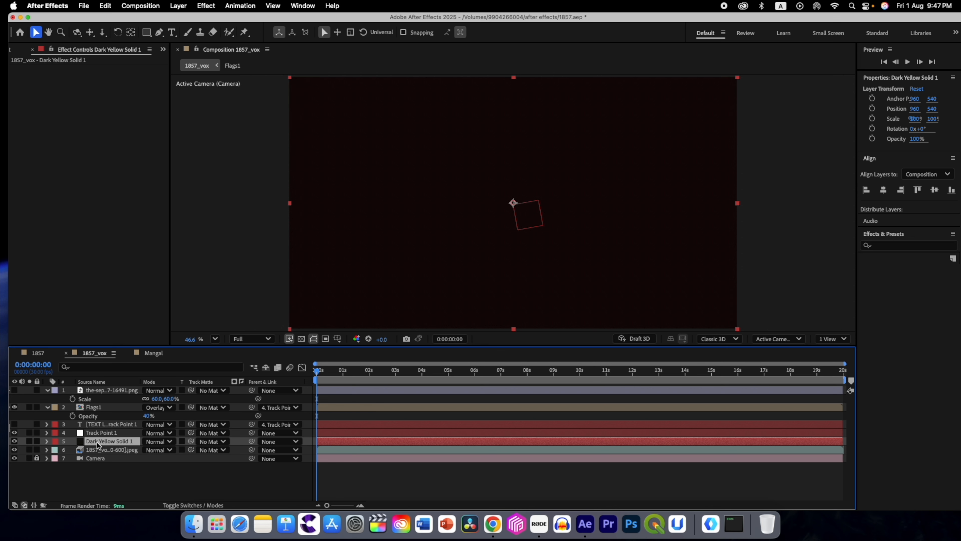
pyautogui.moveTo(92, 440); pyautogui.dragTo(97, 406)
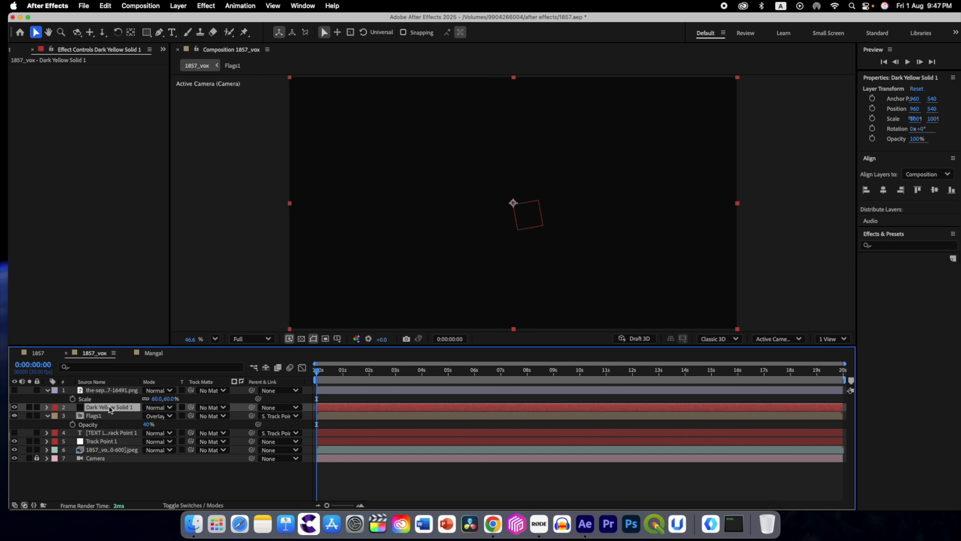
# Step: Make the new solid a 3D layer and apply the Radio Waves effect to it
pyautogui.click(184, 504)
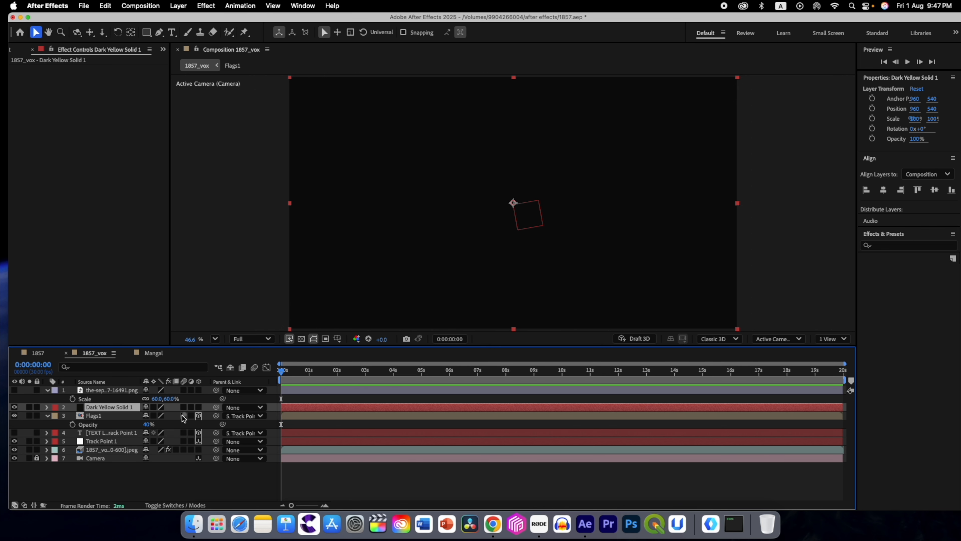
pyautogui.click(200, 408)
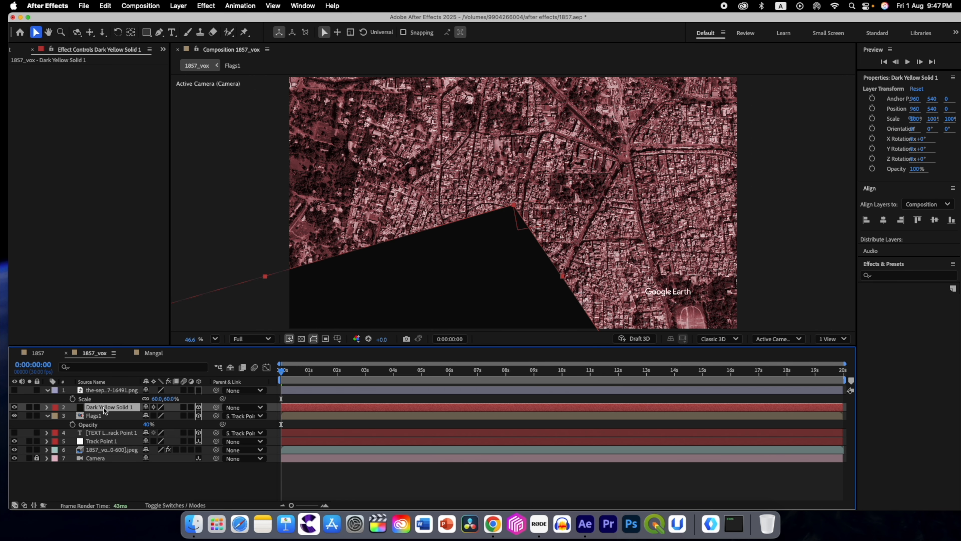
pyautogui.hotkey('ctrl', 'space')
pyautogui.write('rad')
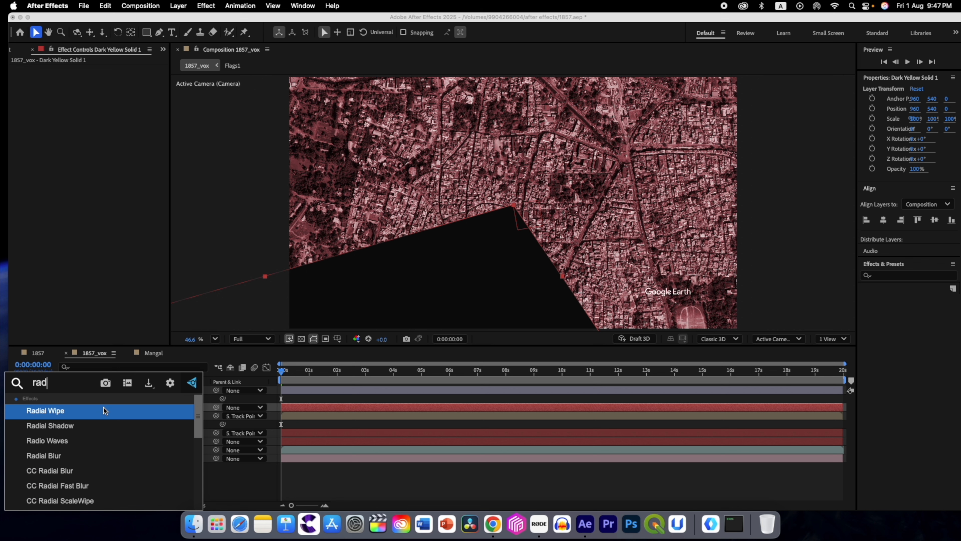
pyautogui.click(74, 440)
# Step: Parent the Radio Waves solid to Track Point 1 and set its position to 0, 0, 0
pyautogui.moveTo(217, 408); pyautogui.dragTo(112, 443)
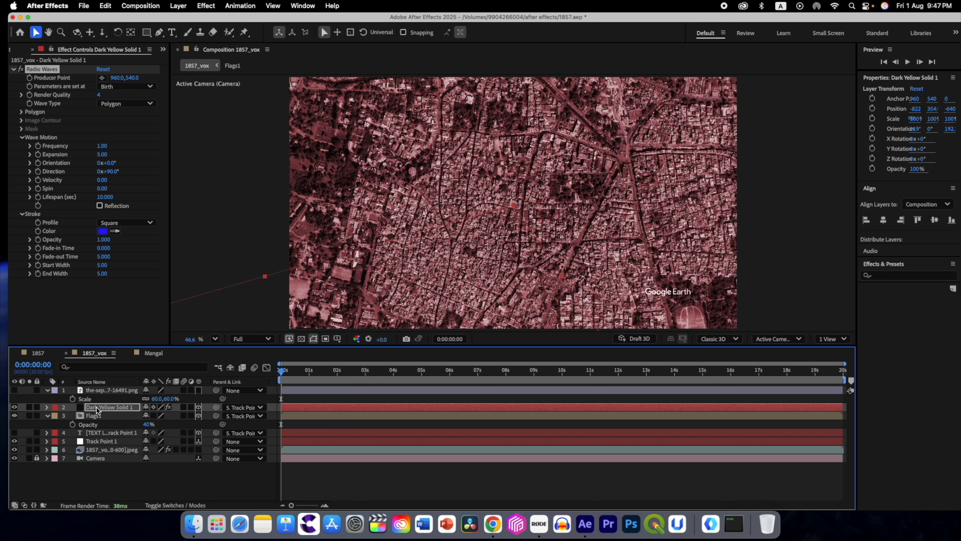
pyautogui.click(48, 407)
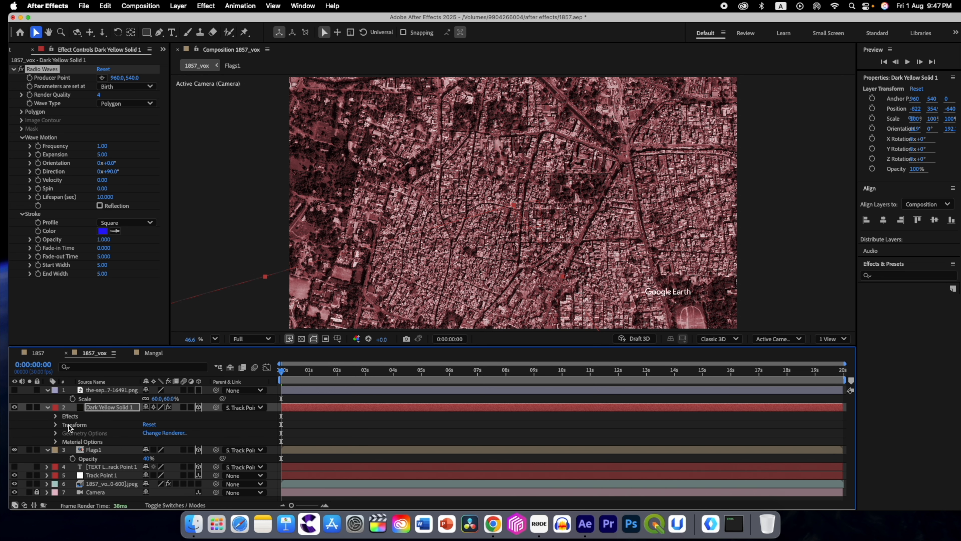
pyautogui.click(56, 425)
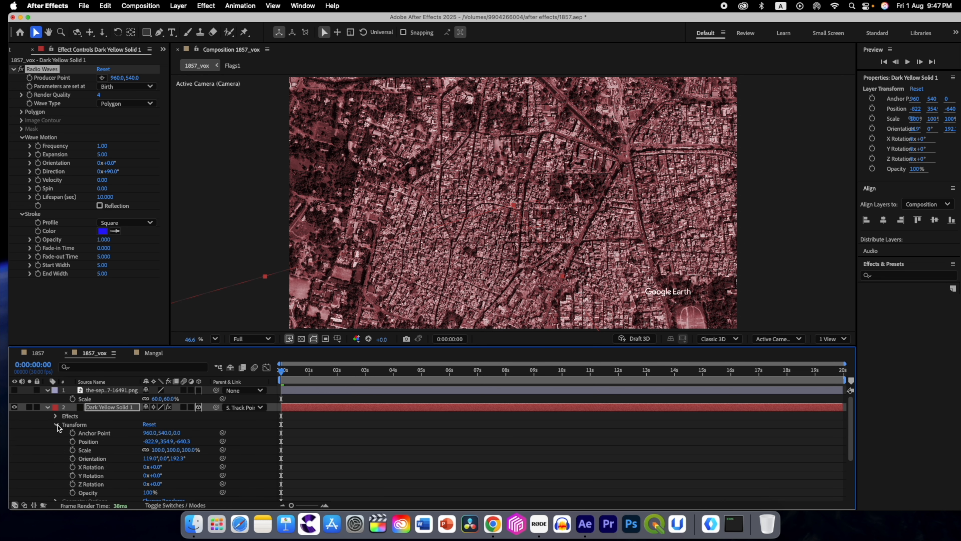
pyautogui.click(148, 441)
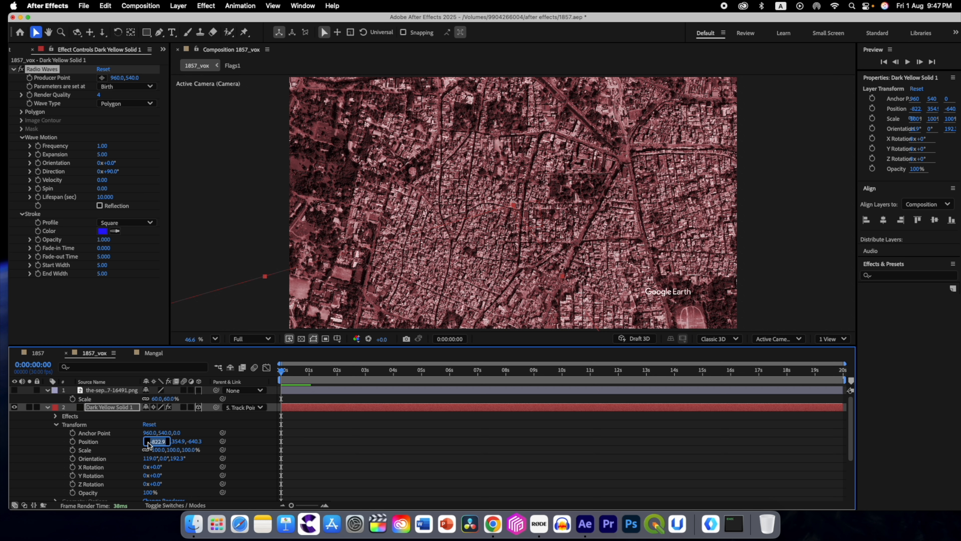
pyautogui.write('0')
pyautogui.press('Return')
pyautogui.click(157, 442)
pyautogui.press('Return')
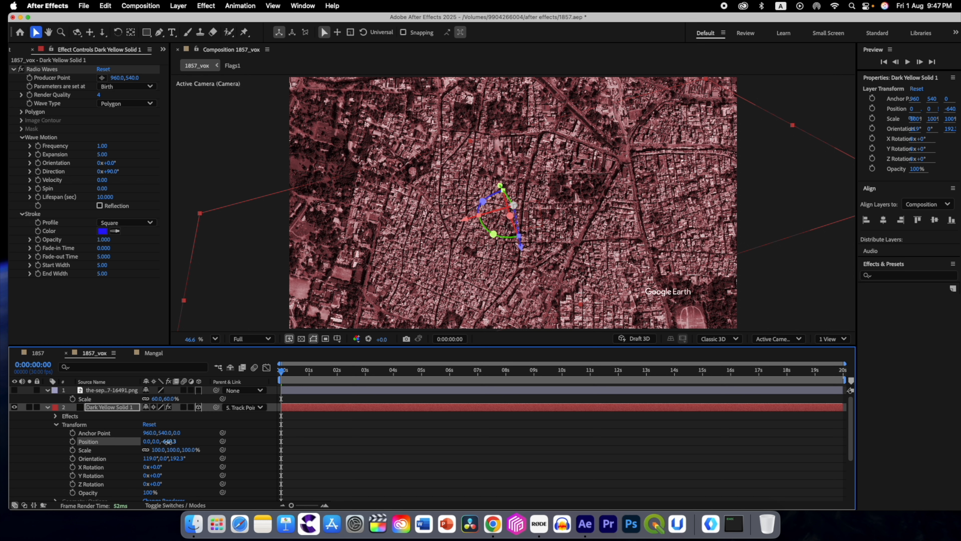
pyautogui.write('0')
pyautogui.press('Return')
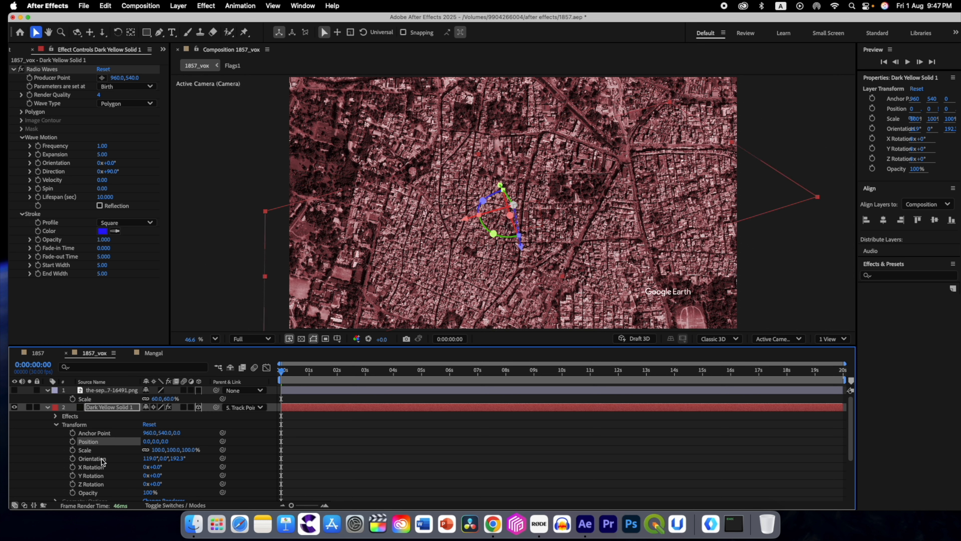
# Step: Set the Radio Waves solid's orientation to 0°, 0°, 0°
pyautogui.click(147, 458)
pyautogui.write('0')
pyautogui.click(191, 462)
pyautogui.click(168, 458)
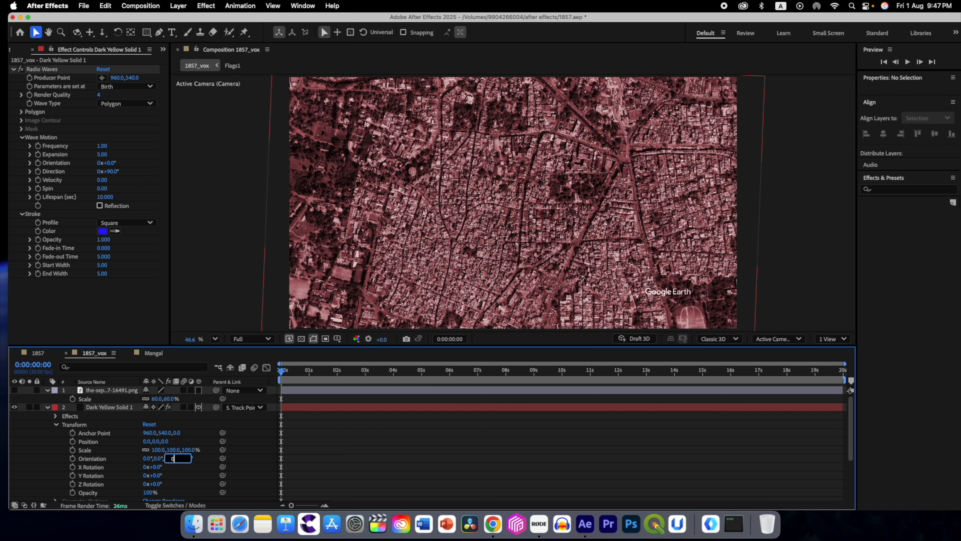
pyautogui.press('Return')
# Step: Change the Radio Waves stroke colour to dark red while viewing the composition at 0:00:15:08
pyautogui.moveTo(280, 374); pyautogui.dragTo(711, 380)
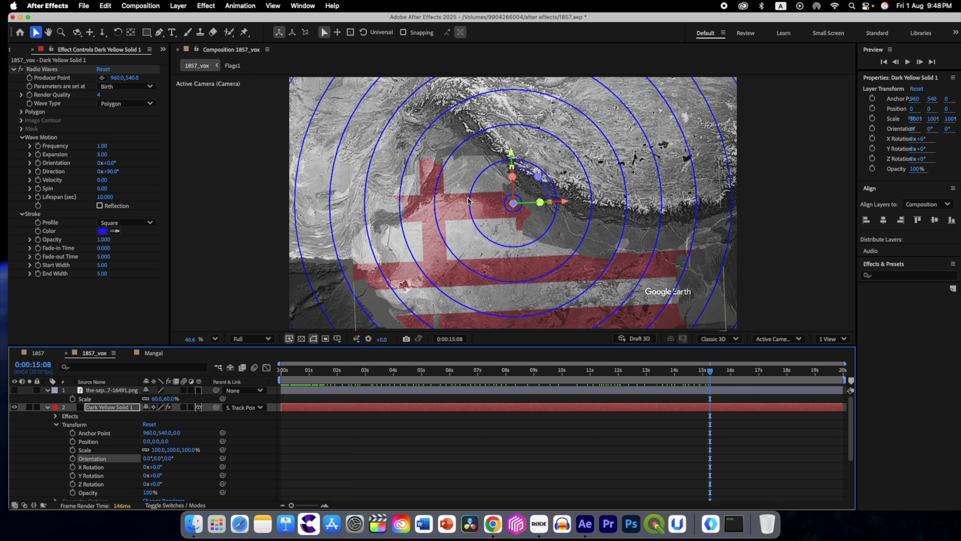
pyautogui.click(102, 232)
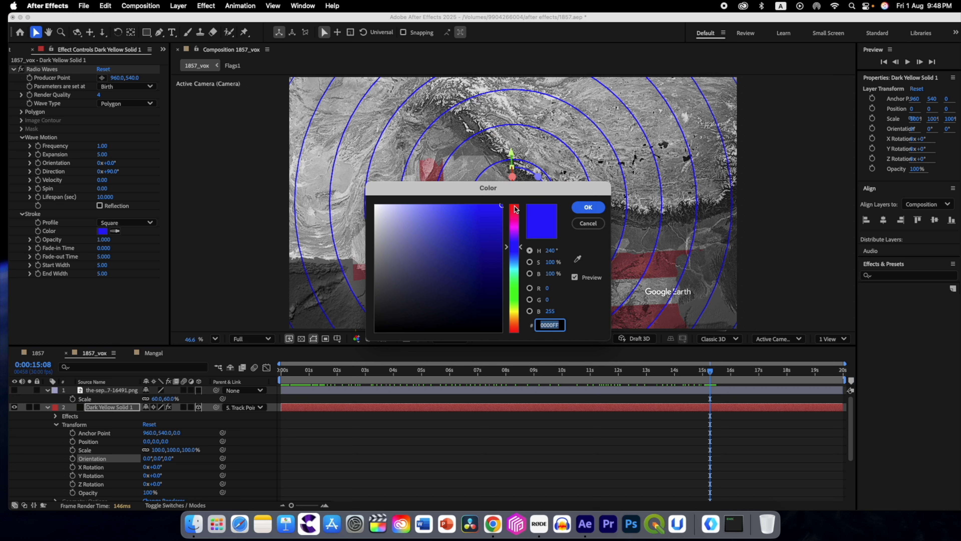
pyautogui.click(515, 209)
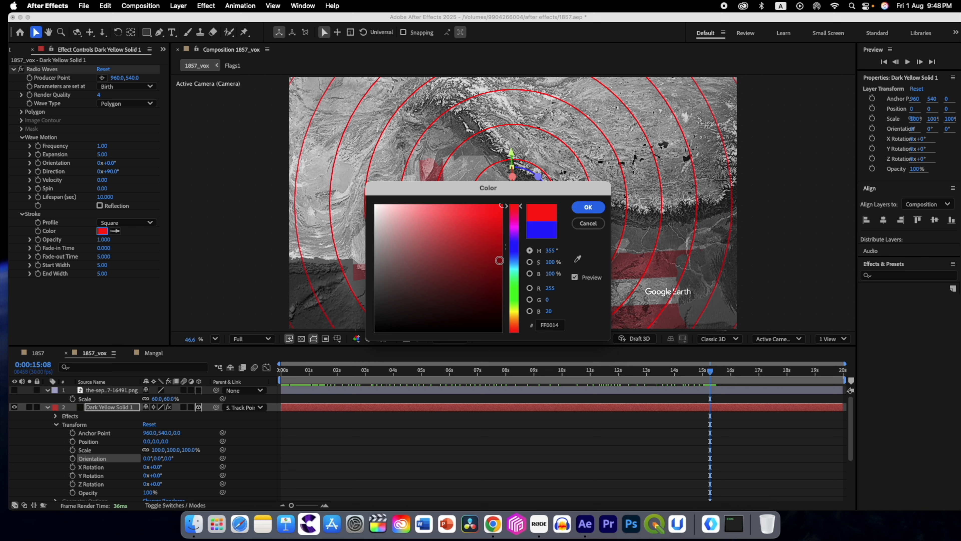
pyautogui.click(587, 207)
# Step: Set the Radio Waves stroke profile to Sawtooth In and its start width to 33.10
pyautogui.click(118, 223)
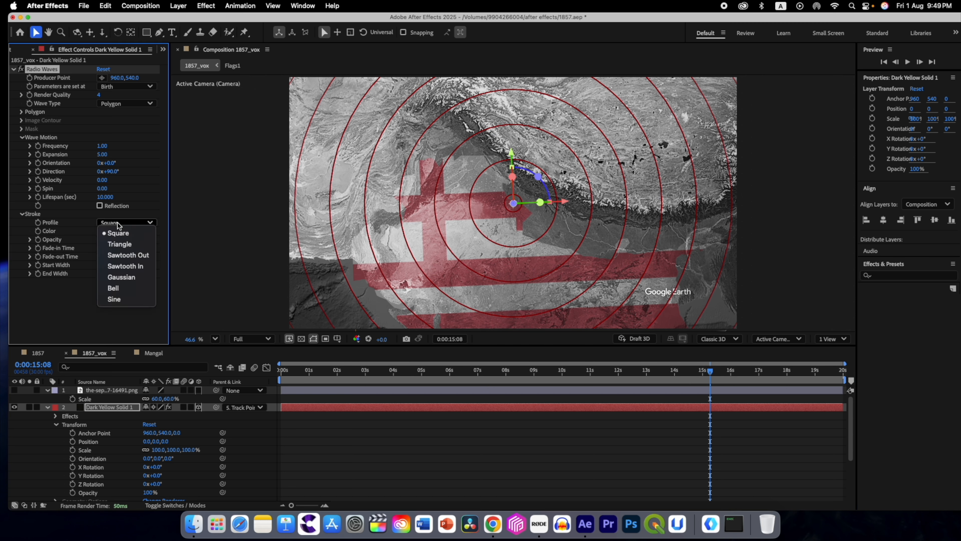
pyautogui.click(133, 260)
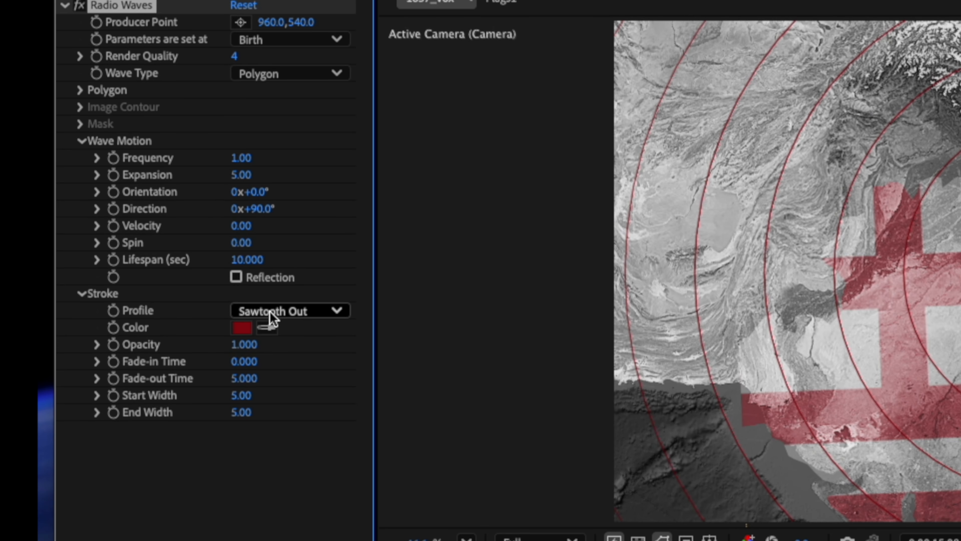
pyautogui.click(248, 299)
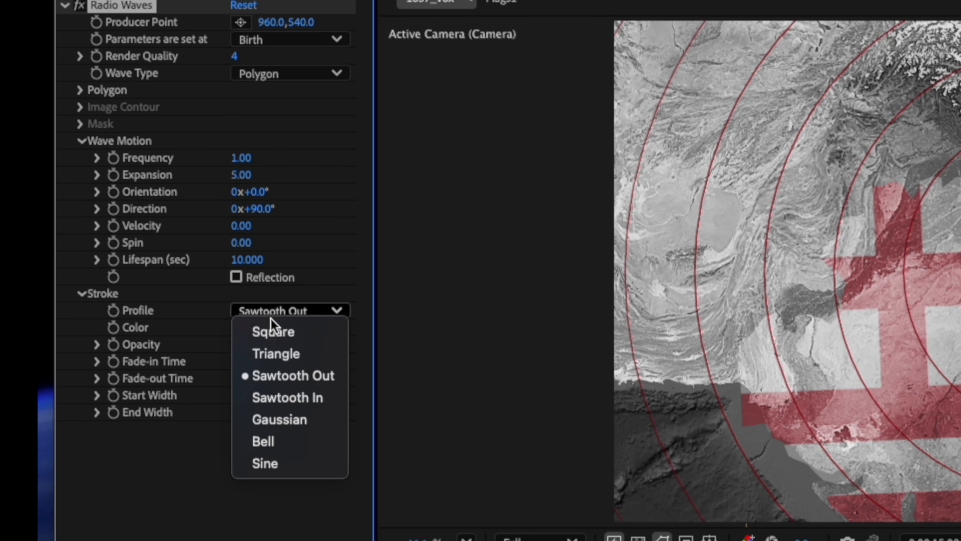
pyautogui.click(278, 398)
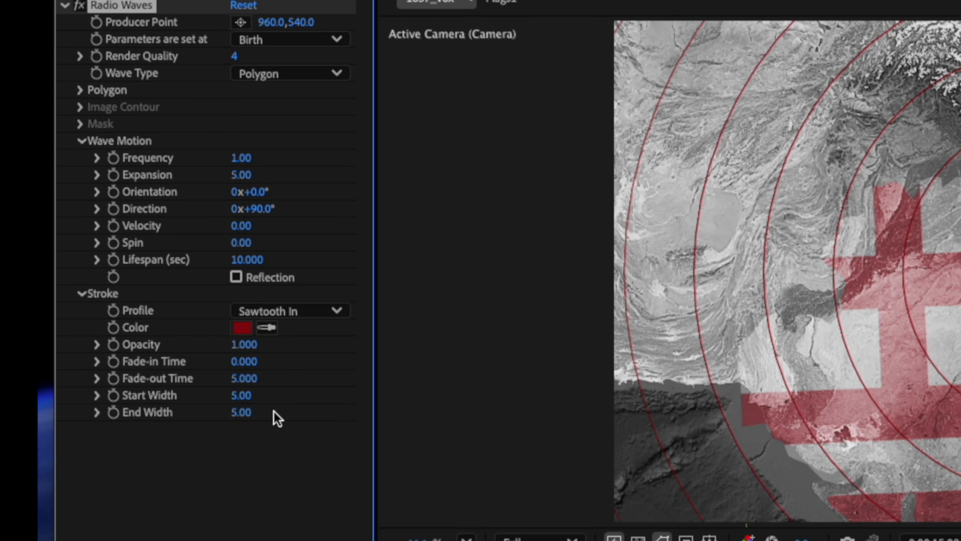
pyautogui.moveTo(255, 402); pyautogui.dragTo(536, 419)
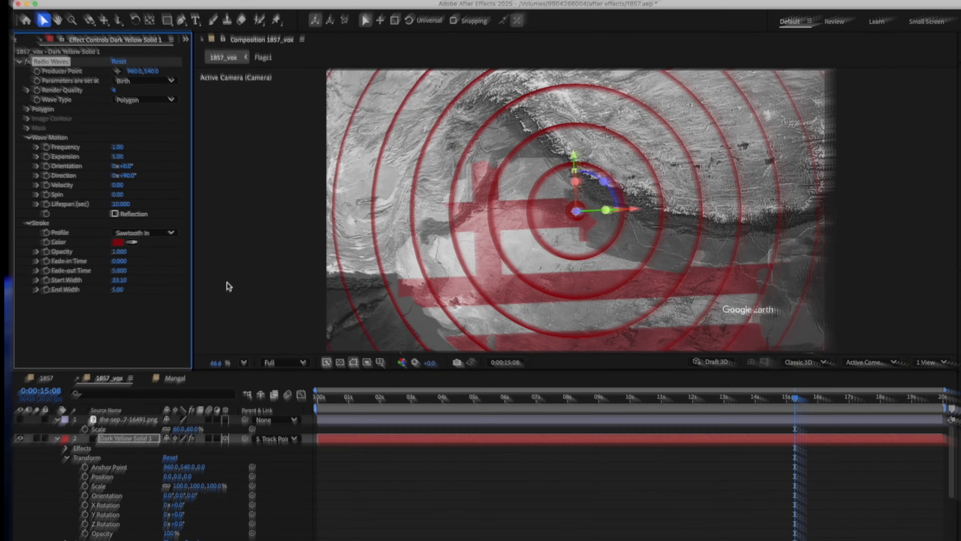
# Step: Try the Sawtooth Out stroke profile on the radio waves and return to Sawtooth In
pyautogui.click(114, 223)
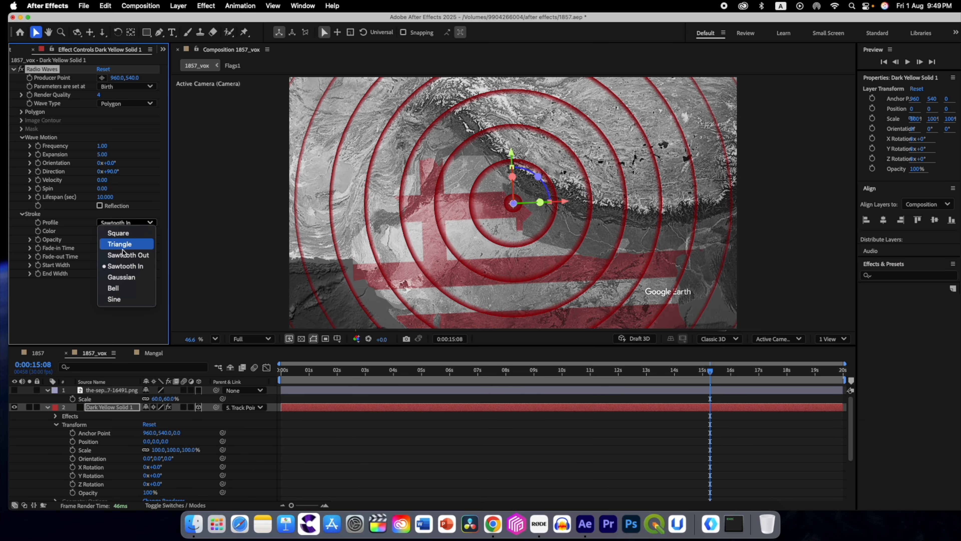
pyautogui.click(126, 266)
pyautogui.click(131, 222)
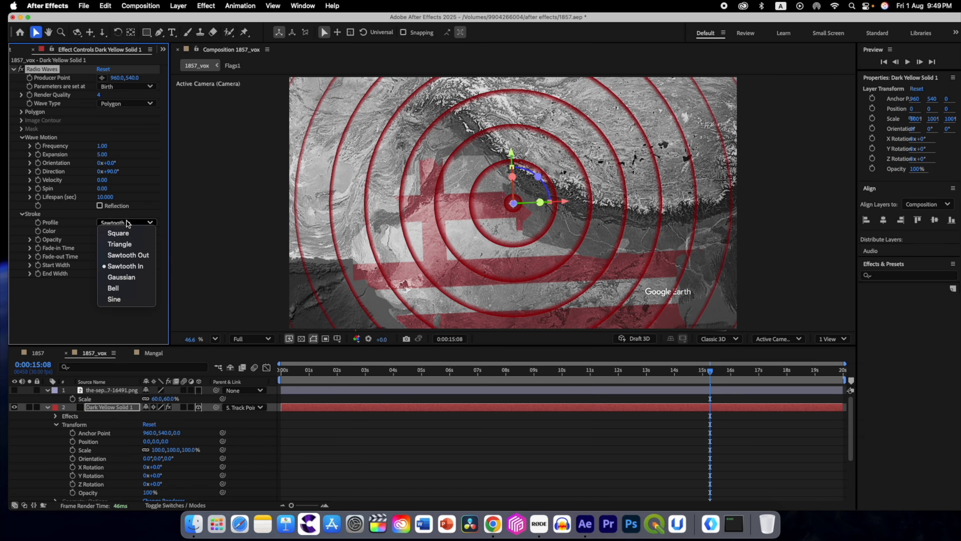
pyautogui.click(124, 256)
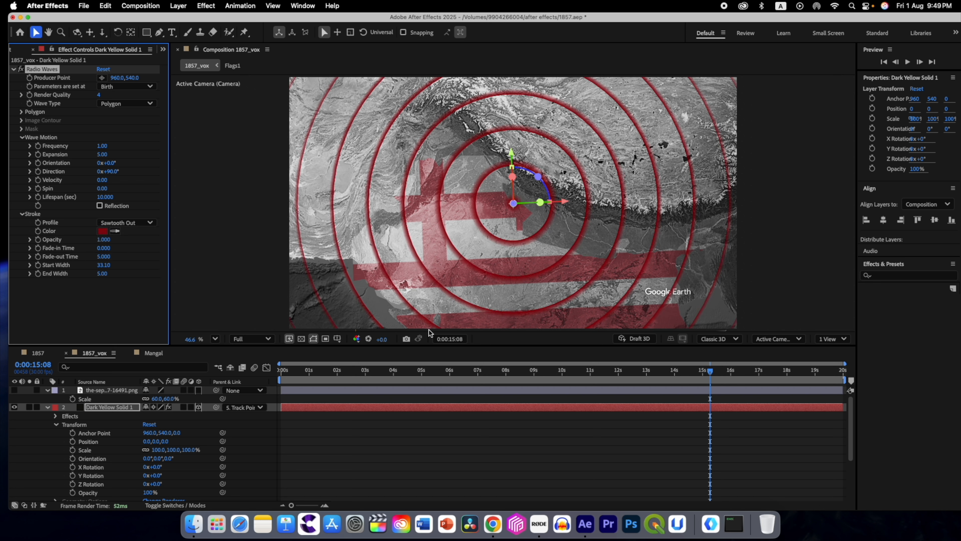
pyautogui.click(122, 223)
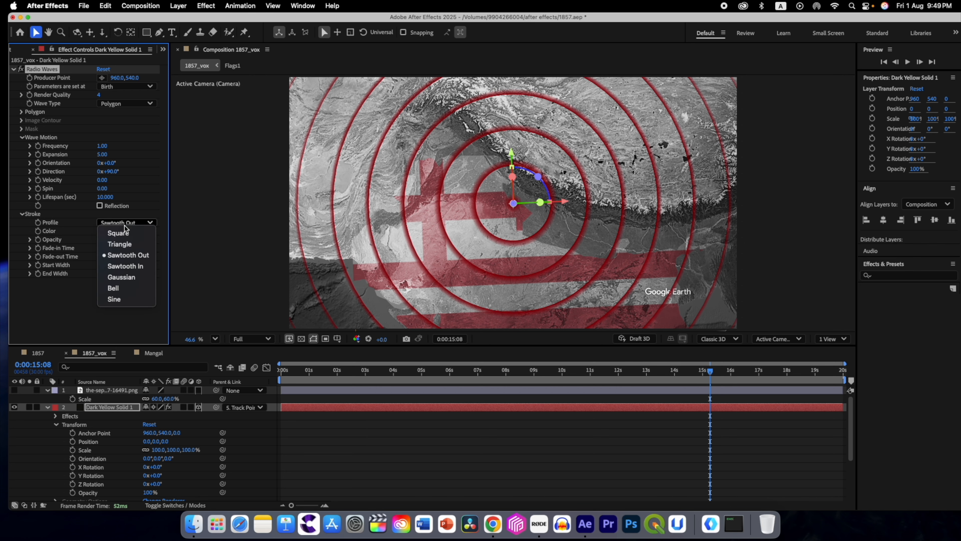
pyautogui.click(127, 266)
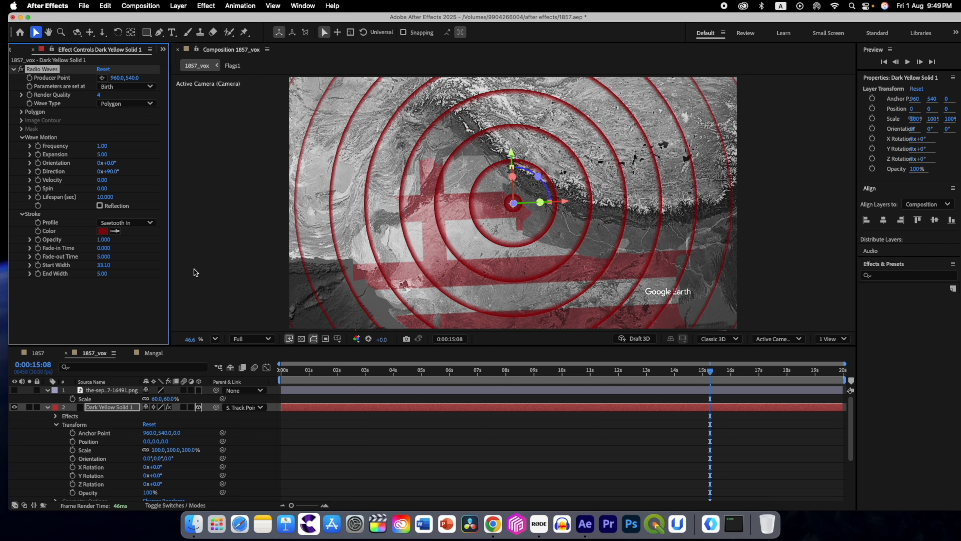
# Step: Set the Radio Waves stroke's end width to 22.10 and the wave motion's expansion to 2
pyautogui.click(334, 381)
pyautogui.moveTo(334, 381); pyautogui.dragTo(695, 408)
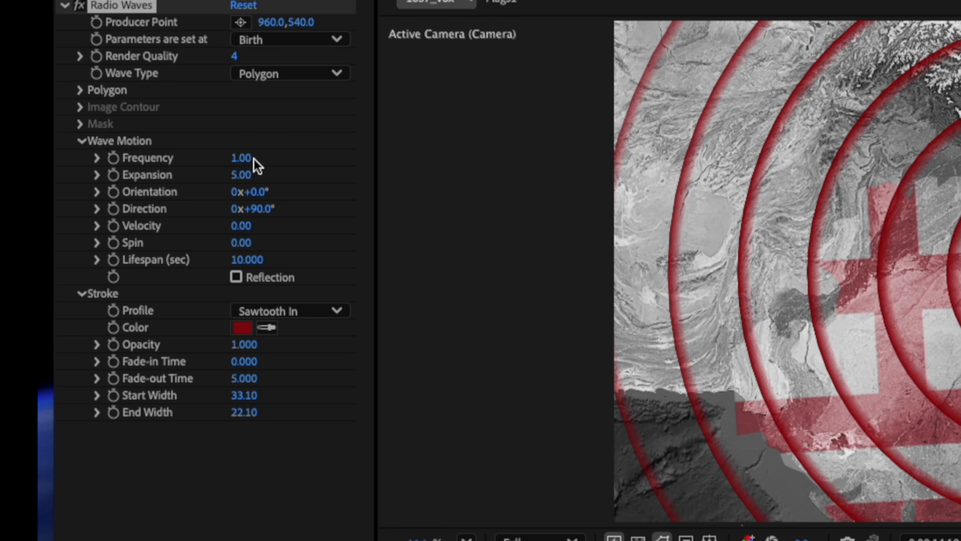
pyautogui.moveTo(241, 176); pyautogui.dragTo(221, 182)
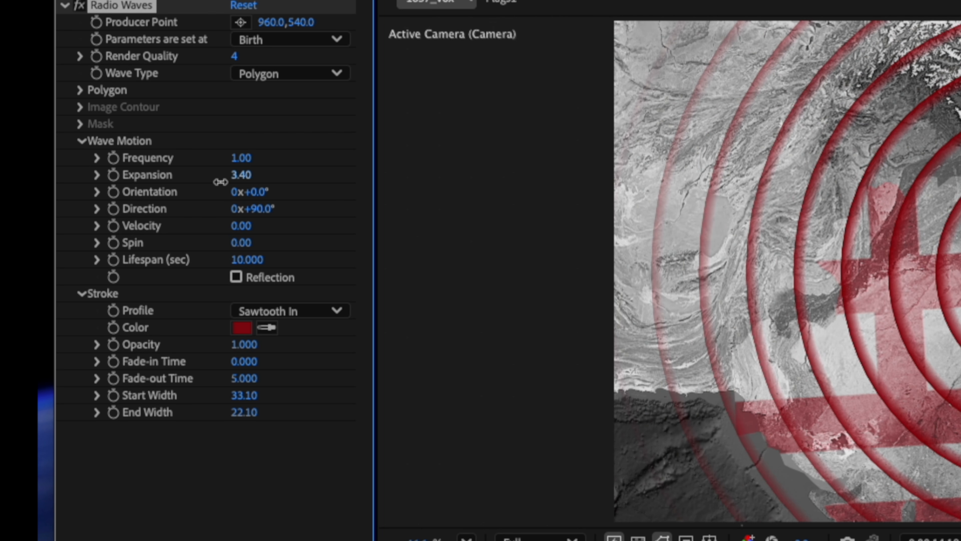
pyautogui.click(241, 175)
pyautogui.write('2')
pyautogui.press('Return')
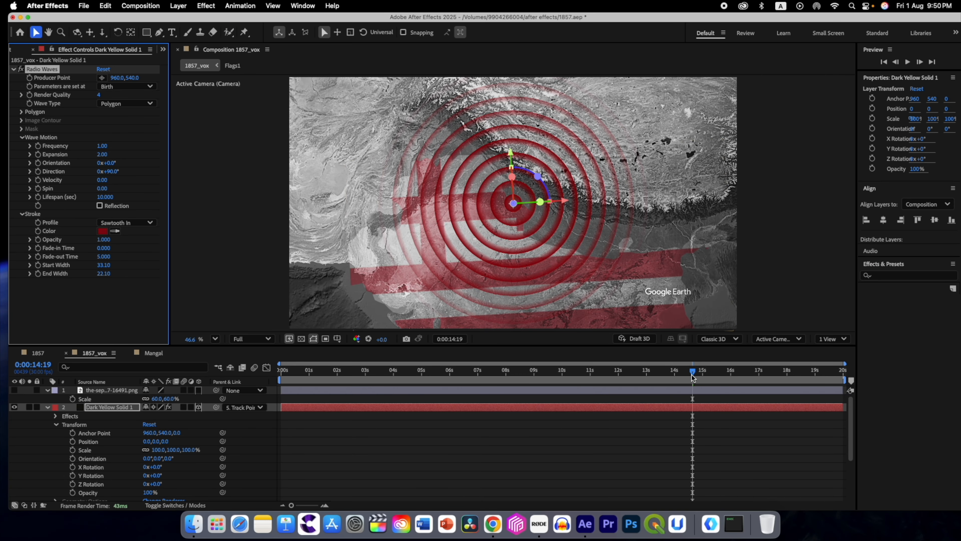
# Step: Preview the radio waves over the map footage, playing the composition from its start
pyautogui.moveTo(693, 374); pyautogui.dragTo(652, 381)
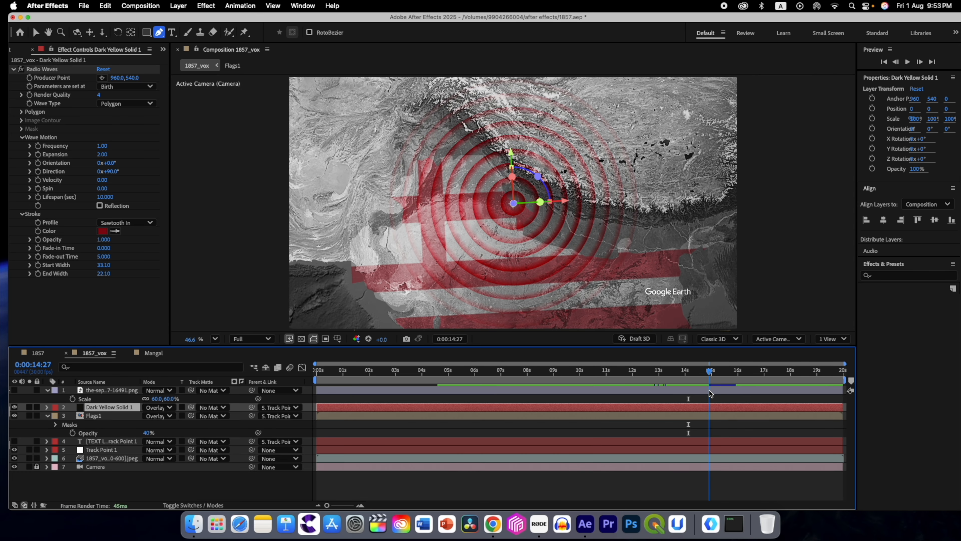
pyautogui.moveTo(709, 391); pyautogui.dragTo(316, 405)
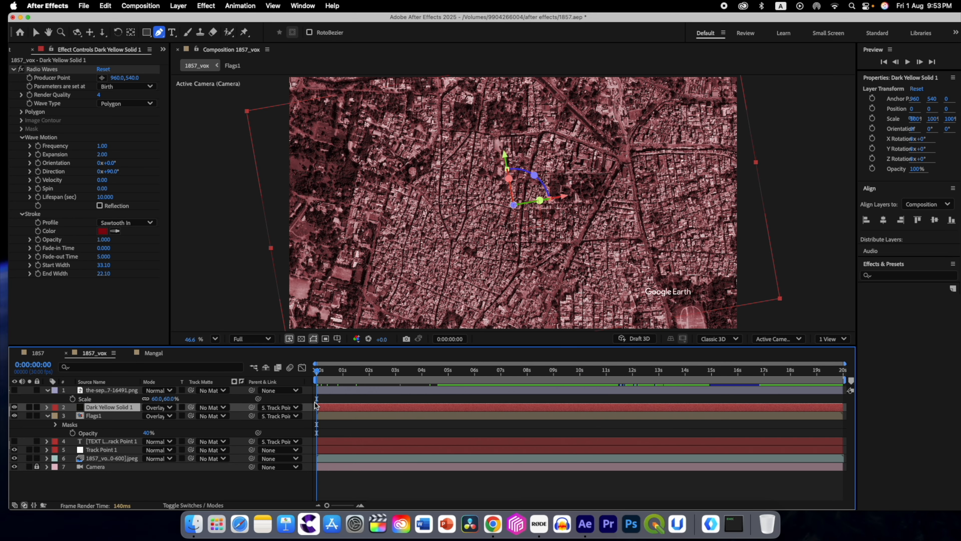
pyautogui.press('space')
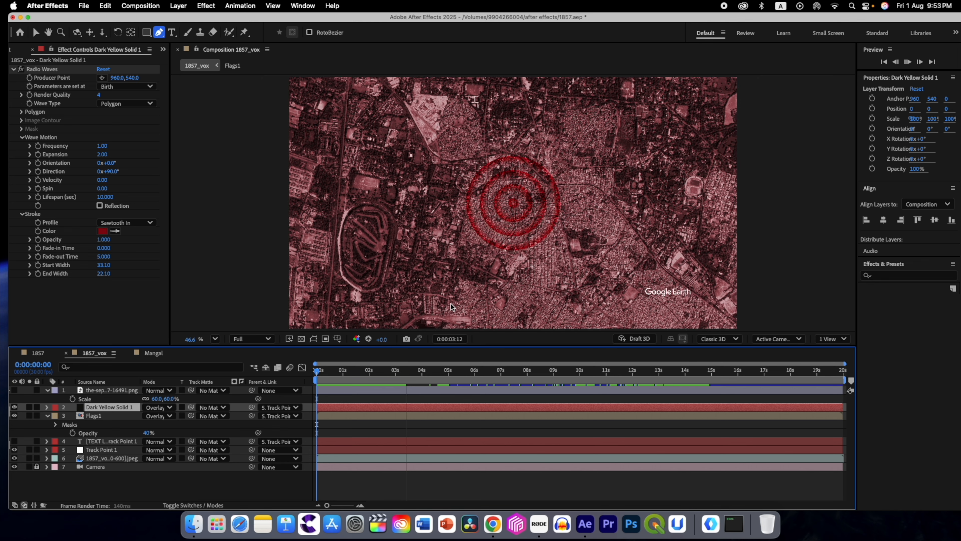
pyautogui.press('space')
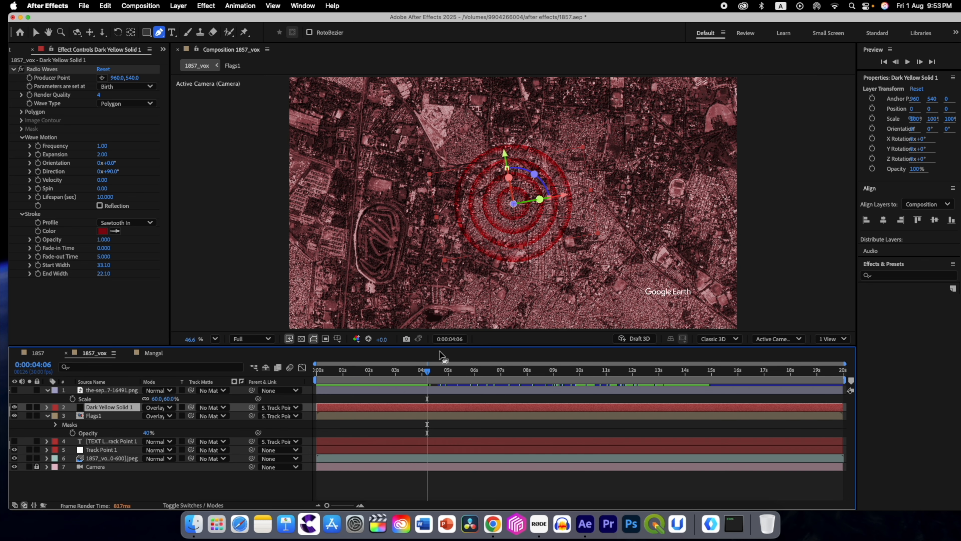
# Step: Shift the Radio Waves solid layer so it starts at 0:00:02:00, and save the project
pyautogui.moveTo(427, 371); pyautogui.dragTo(370, 378)
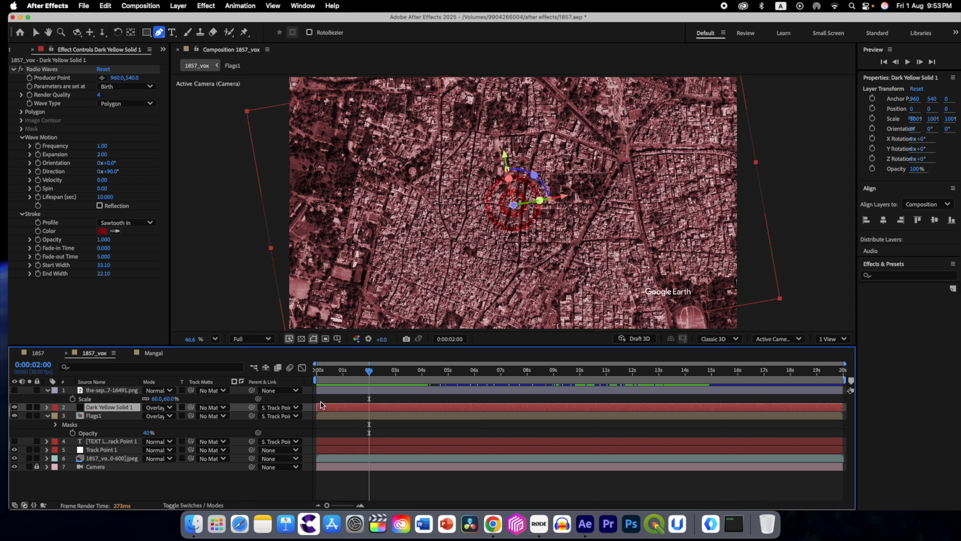
pyautogui.moveTo(321, 407); pyautogui.dragTo(337, 408)
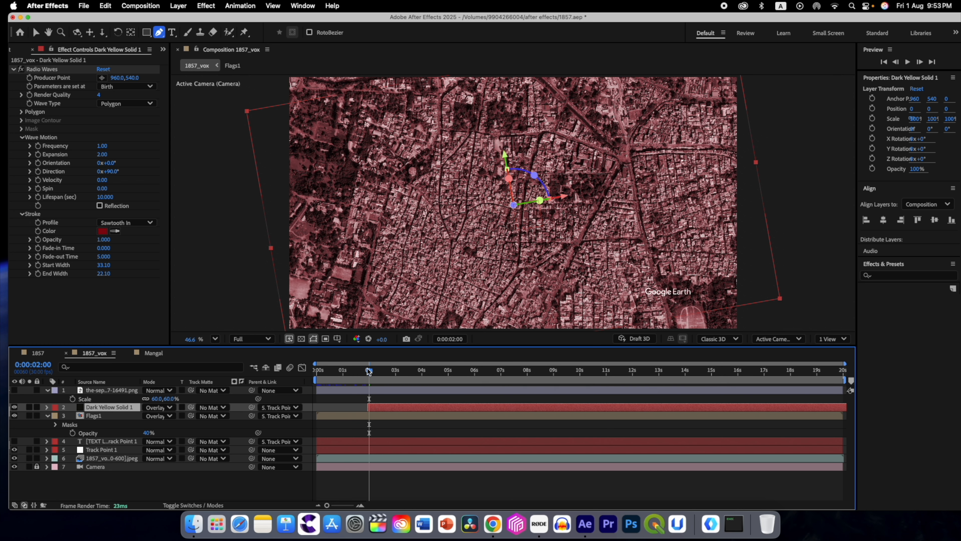
pyautogui.moveTo(369, 370); pyautogui.dragTo(313, 394)
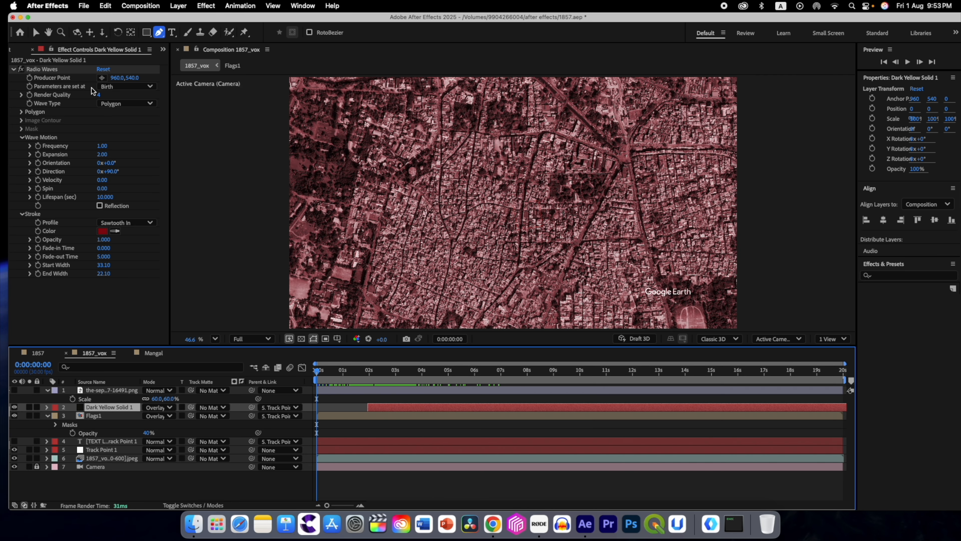
pyautogui.click(83, 7)
pyautogui.click(87, 102)
# Step: Check the radio waves around 0:00:10:21 and increase the stroke's end width
pyautogui.moveTo(317, 374); pyautogui.dragTo(597, 388)
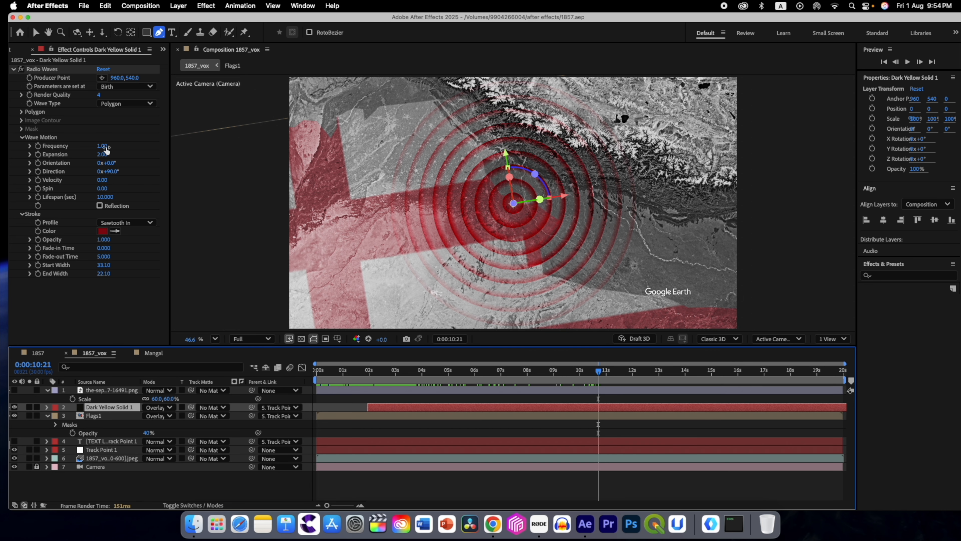
pyautogui.moveTo(588, 374); pyautogui.dragTo(584, 374)
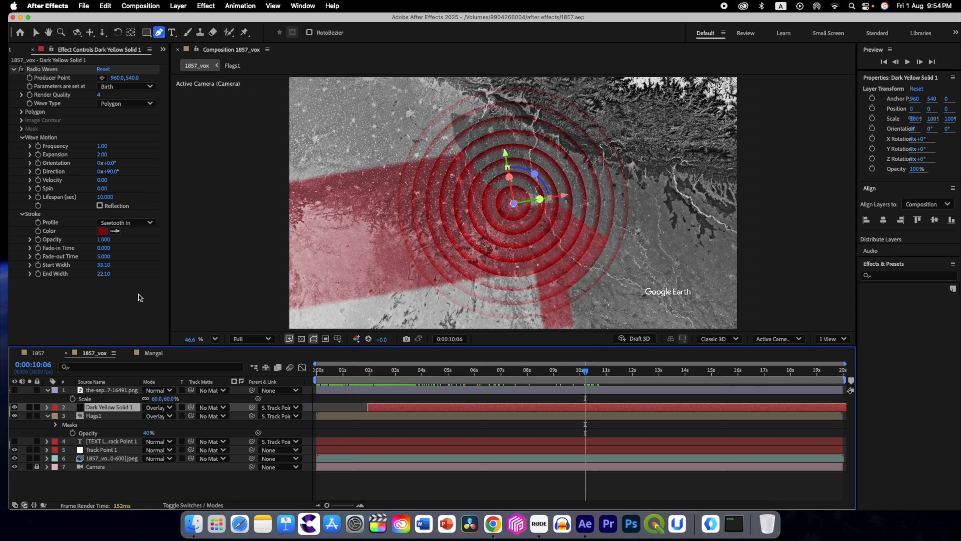
pyautogui.moveTo(586, 375); pyautogui.dragTo(598, 375)
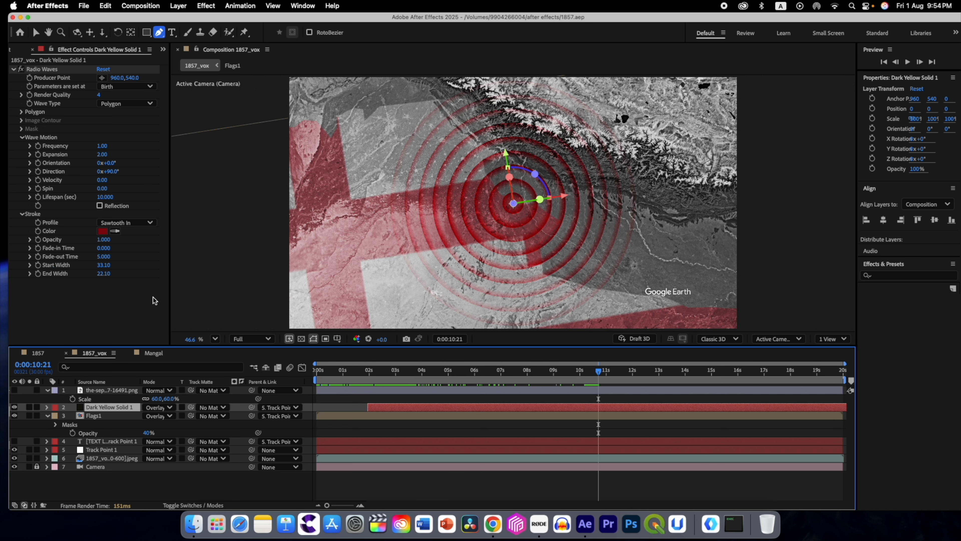
pyautogui.moveTo(104, 273); pyautogui.dragTo(144, 279)
pyautogui.moveTo(599, 374); pyautogui.dragTo(617, 375)
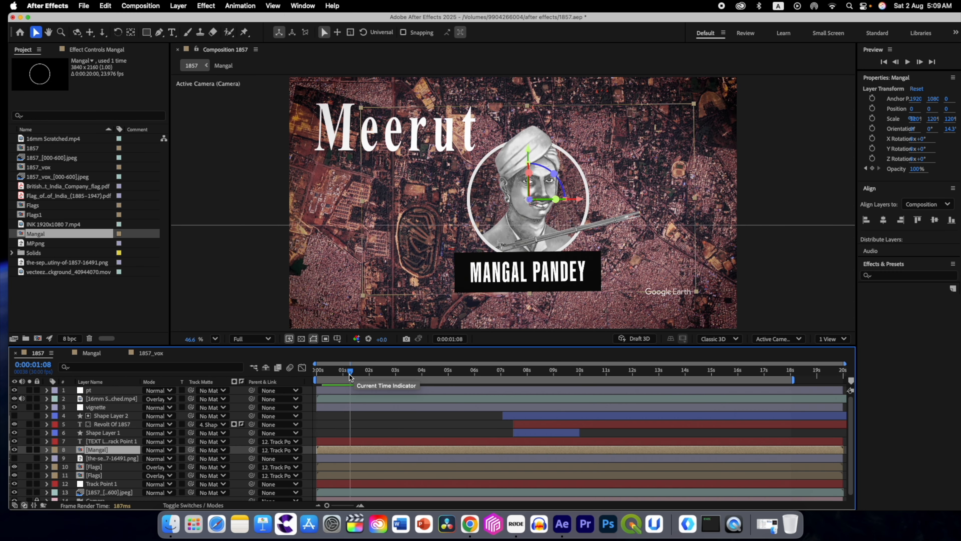
pyautogui.moveTo(350, 374); pyautogui.dragTo(353, 374)
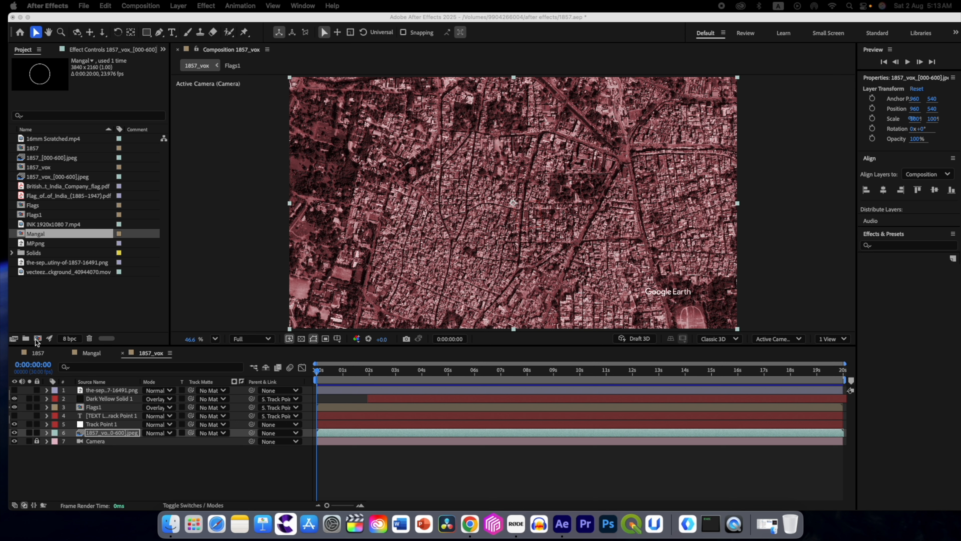
# Step: Create a composition named Mangal pandey with the UHD (4K) 3840x2160 preset and a frame rate of 30 fps
pyautogui.click(37, 341)
pyautogui.click(37, 341)
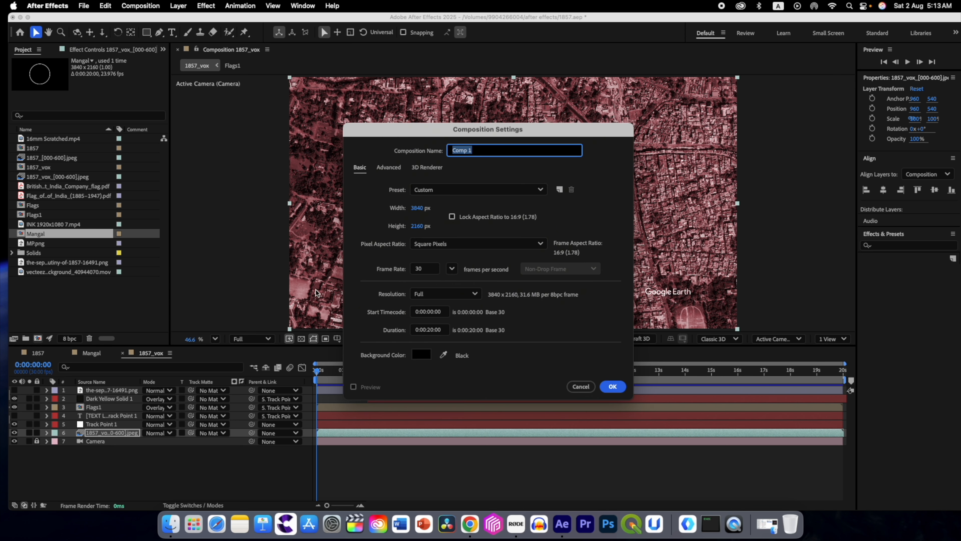
pyautogui.write('Mangal pandey')
pyautogui.click(448, 191)
pyautogui.click(457, 257)
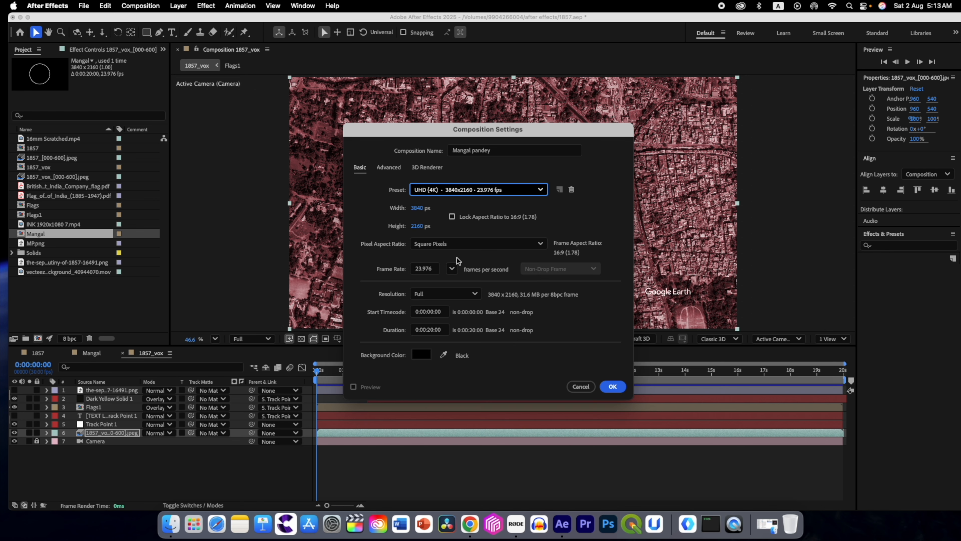
pyautogui.click(452, 268)
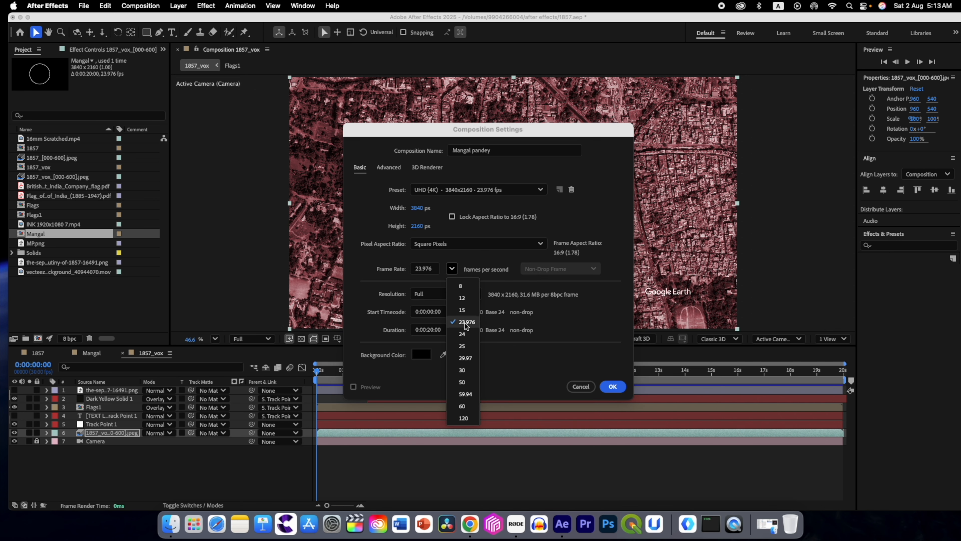
pyautogui.click(470, 368)
pyautogui.press('Return')
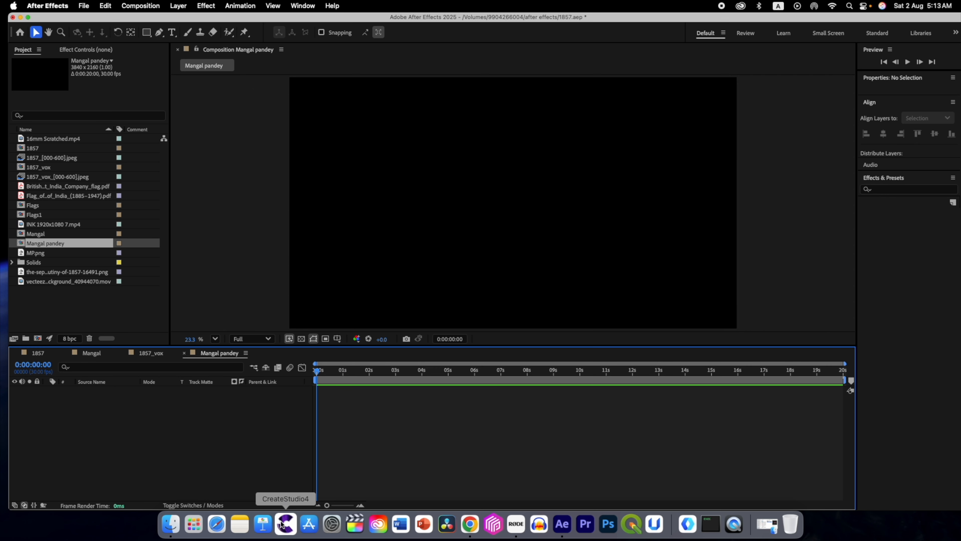
# Step: Import Mangal pandey.psd as a composition retaining layer sizes with editable layer styles, open the imported composition and select its rifle layer
pyautogui.click(175, 525)
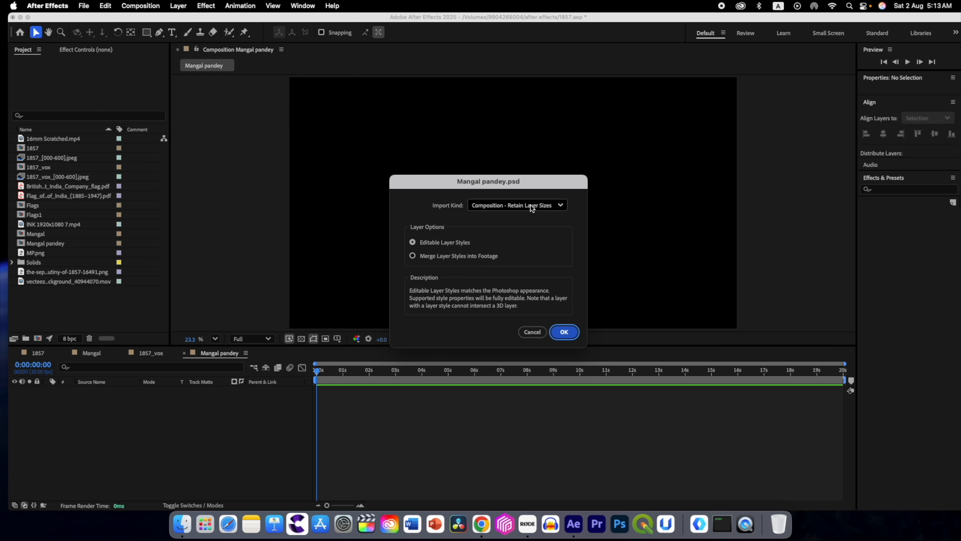
pyautogui.click(564, 332)
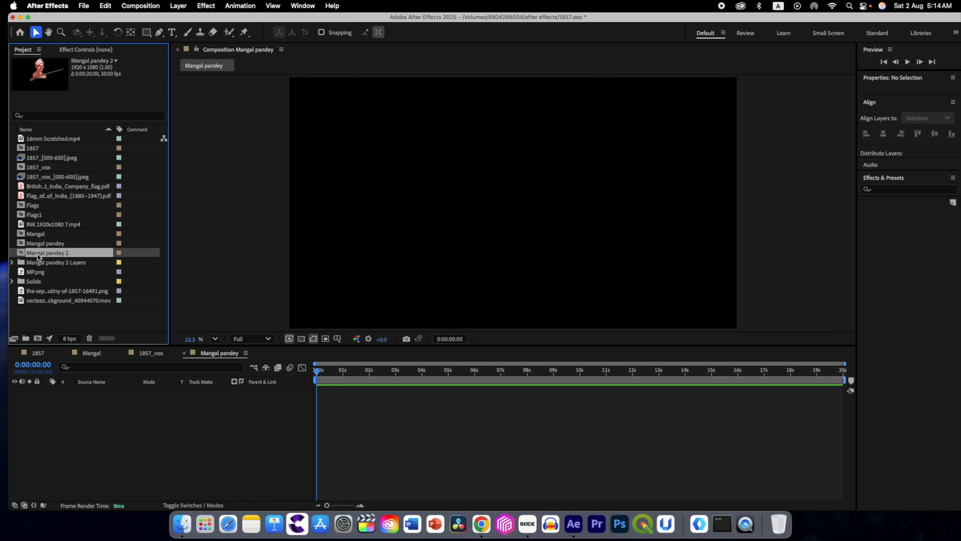
pyautogui.doubleClick(37, 252)
pyautogui.click(99, 390)
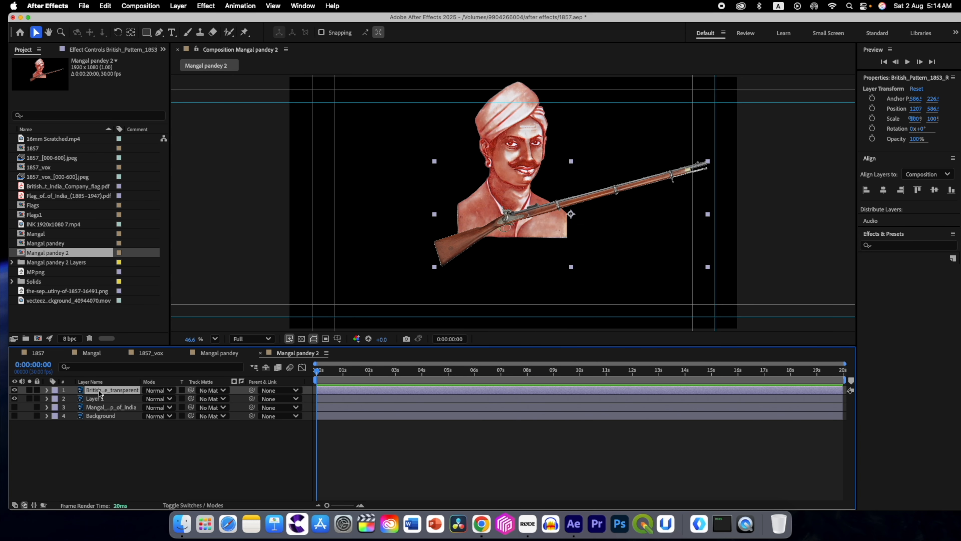
# Step: Copy the rifle and portrait layers from the Mangal pandey 2 composition into Mangal pandey and move them to the middle of the frame
pyautogui.click(97, 397)
pyautogui.click(210, 353)
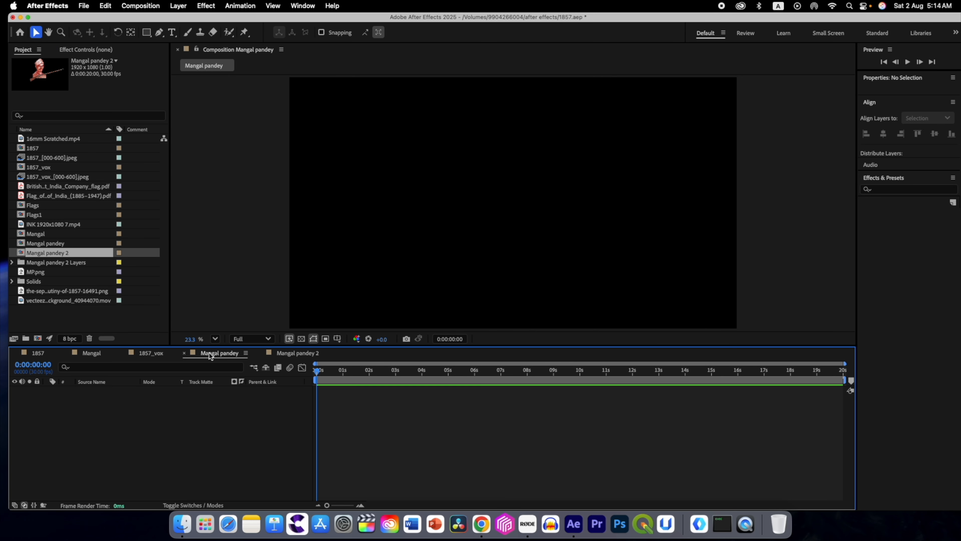
pyautogui.press('super+v')
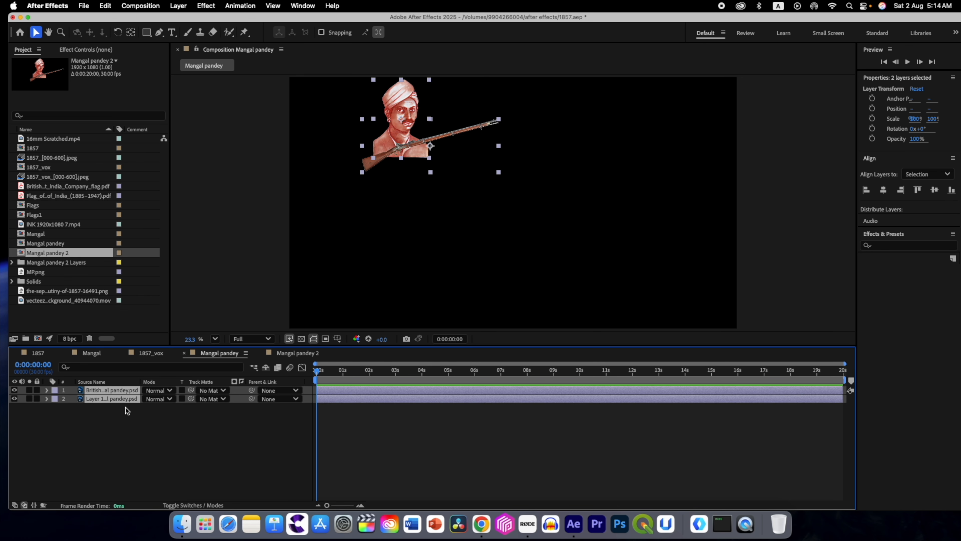
pyautogui.moveTo(403, 119); pyautogui.dragTo(492, 194)
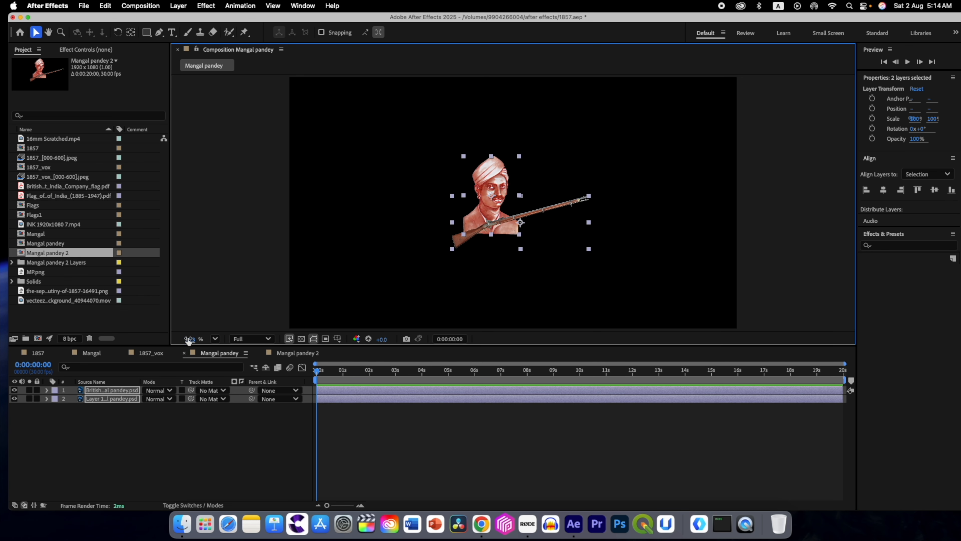
# Step: Scale the rifle and portrait layers to 221% and reposition the rifle across the portrait's chest
pyautogui.press('s')
pyautogui.moveTo(157, 399); pyautogui.dragTo(166, 400)
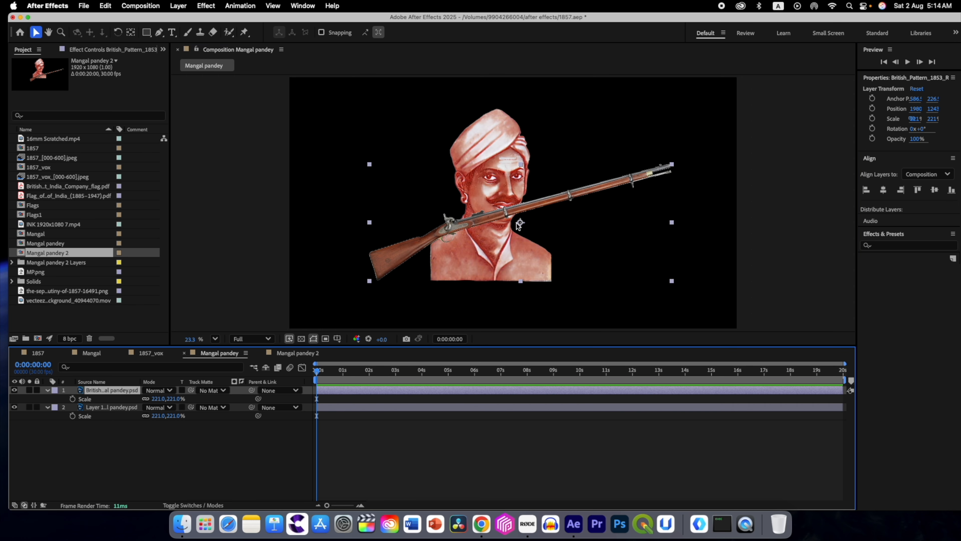
pyautogui.moveTo(518, 224); pyautogui.dragTo(540, 255)
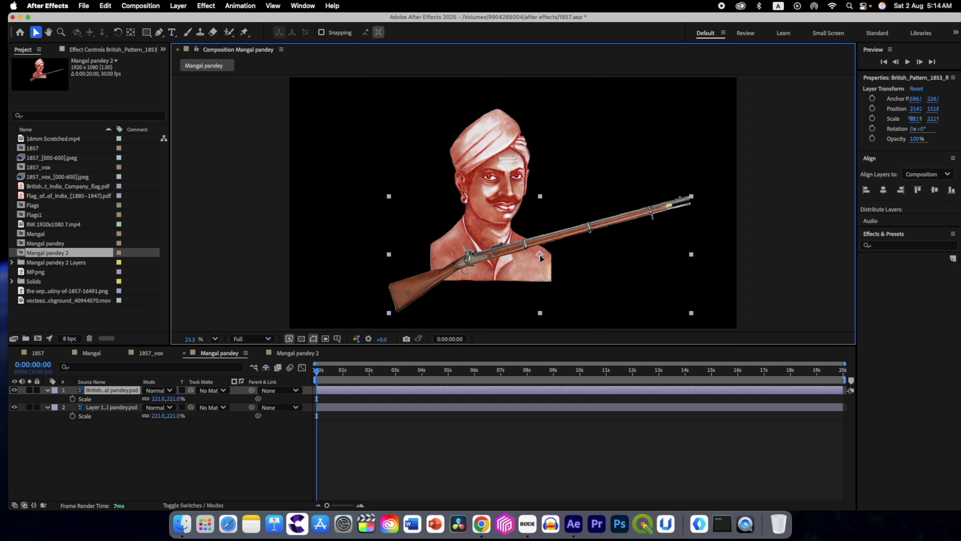
# Step: Rename the two layers rifle and pandey, and set the pandey layer's scale to 237% and rotation to -1°
pyautogui.click(113, 407)
pyautogui.press('Return')
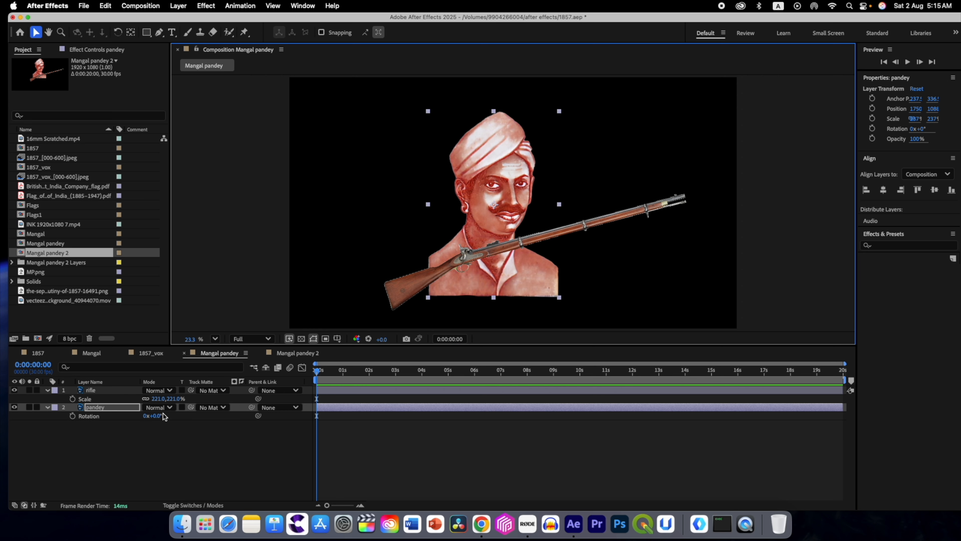
pyautogui.moveTo(158, 418); pyautogui.dragTo(158, 416)
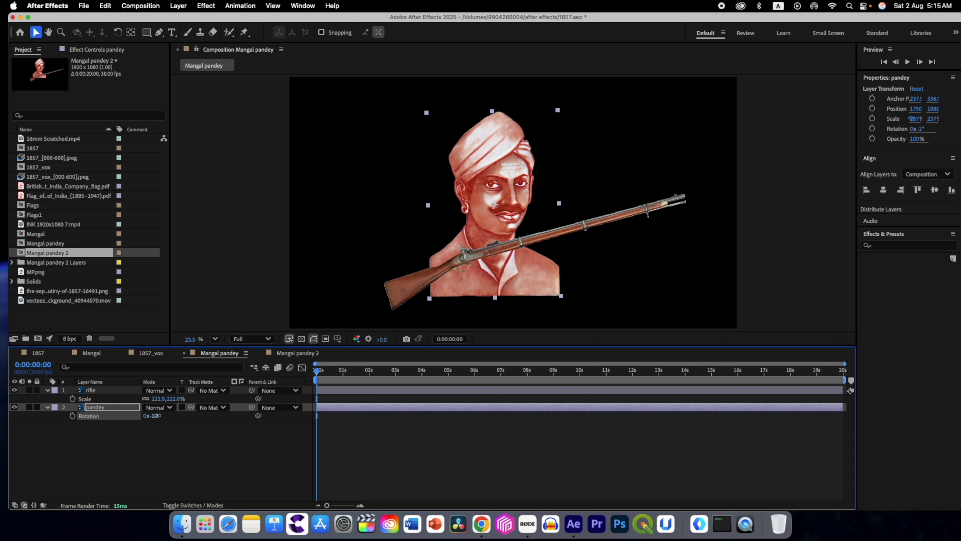
pyautogui.click(46, 407)
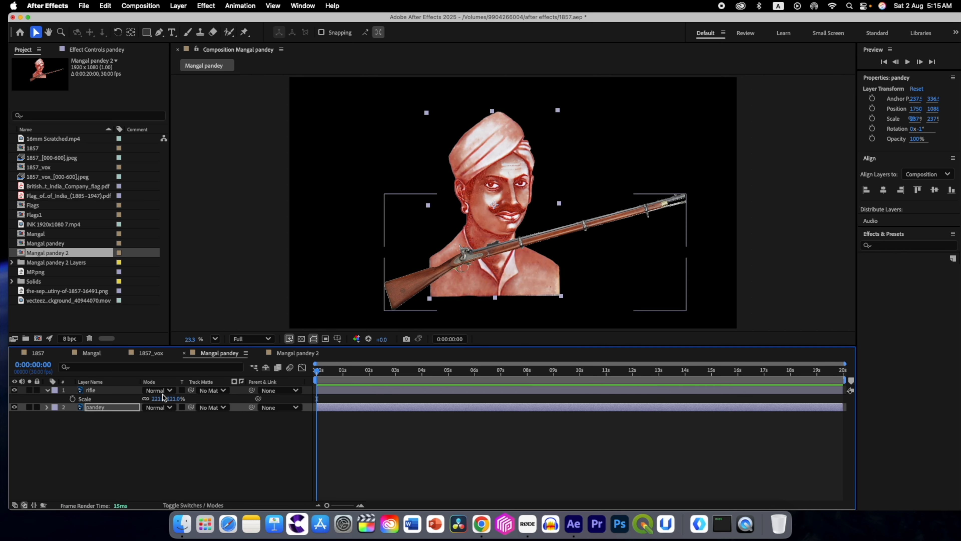
pyautogui.click(174, 375)
pyautogui.click(113, 390)
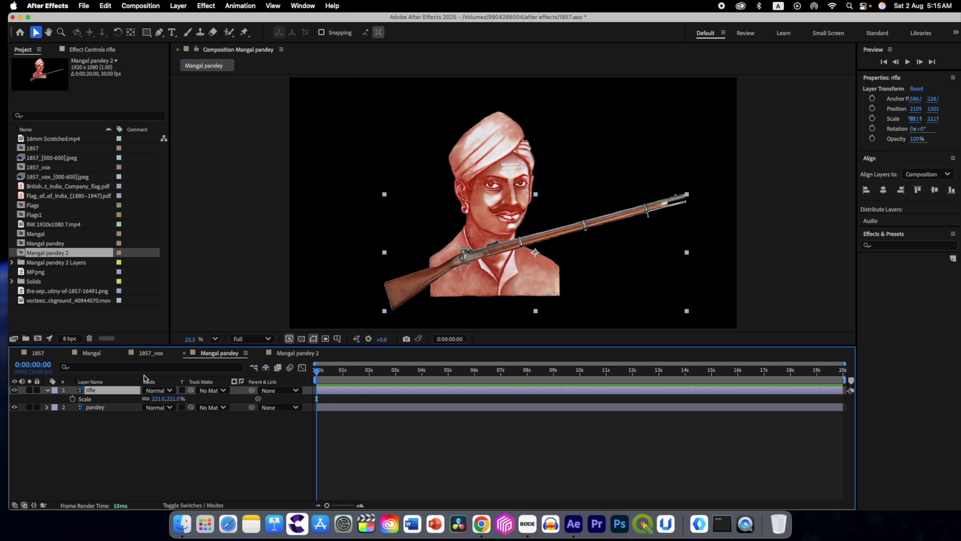
# Step: Add the green-screen muzzle flash video between the rifle and pandey layers and play it from the start
pyautogui.click(52, 302)
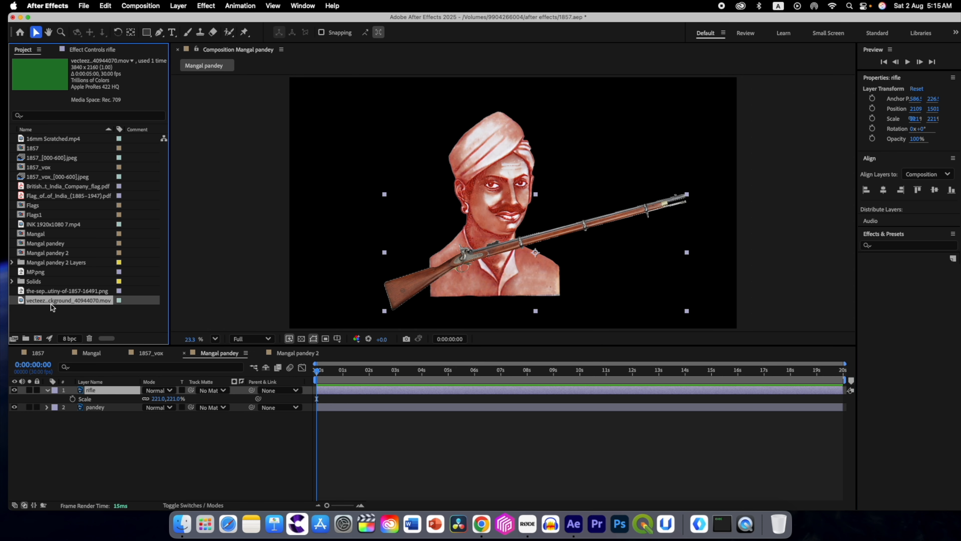
pyautogui.moveTo(21, 303); pyautogui.dragTo(70, 401)
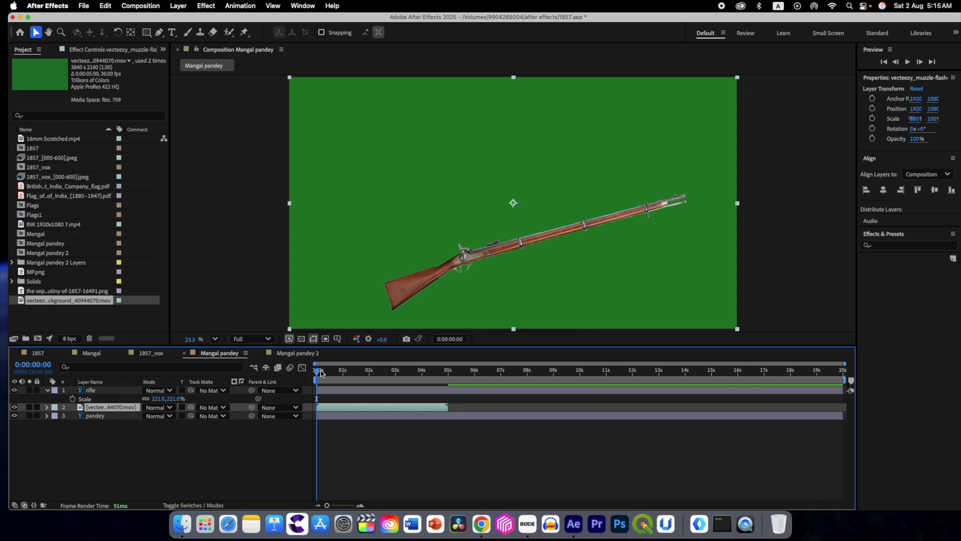
pyautogui.press('space')
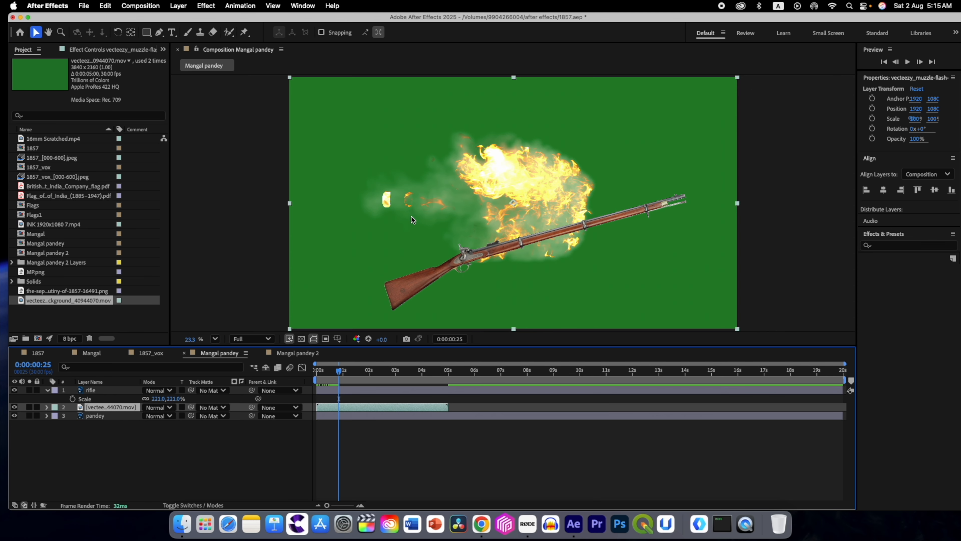
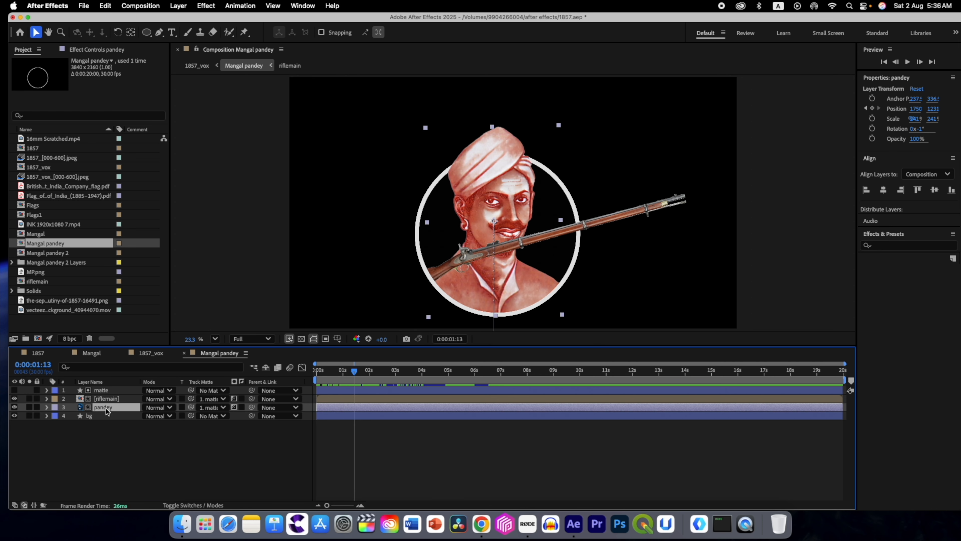
# Step: Apply the Tint effect with its default black and white mapping to the pandey layer and the riflemain layer
pyautogui.keyDown('shift'); pyautogui.click(105, 400); pyautogui.keyUp('shift')
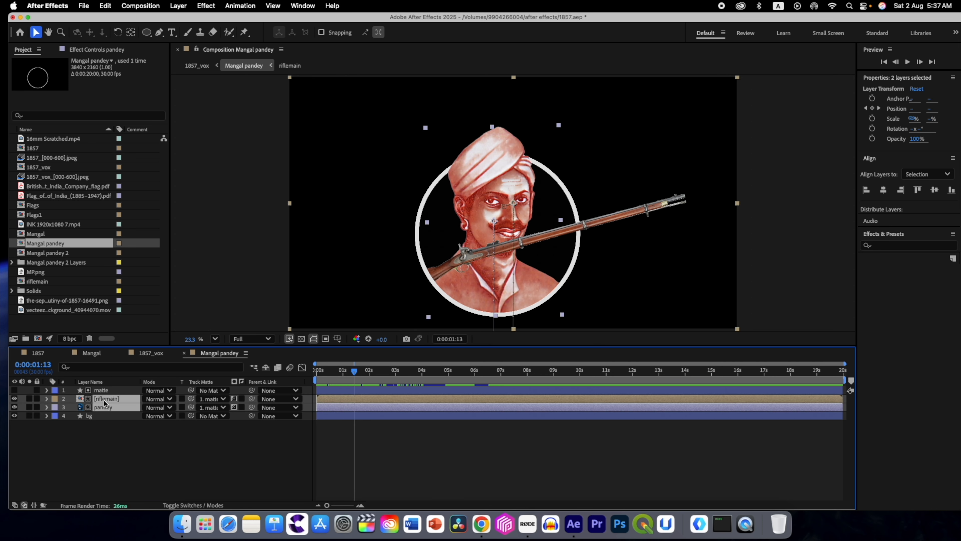
pyautogui.hotkey('ctrl', 'space')
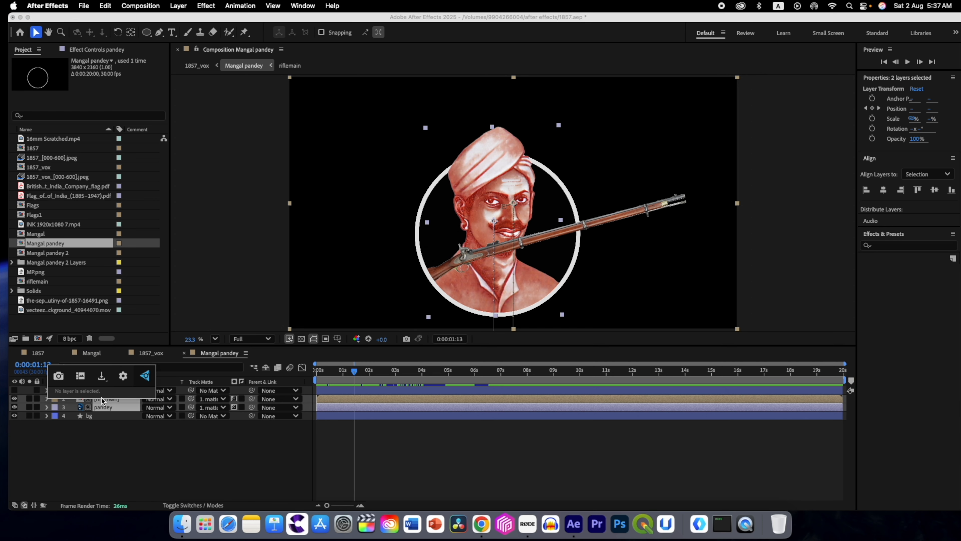
pyautogui.write('tin')
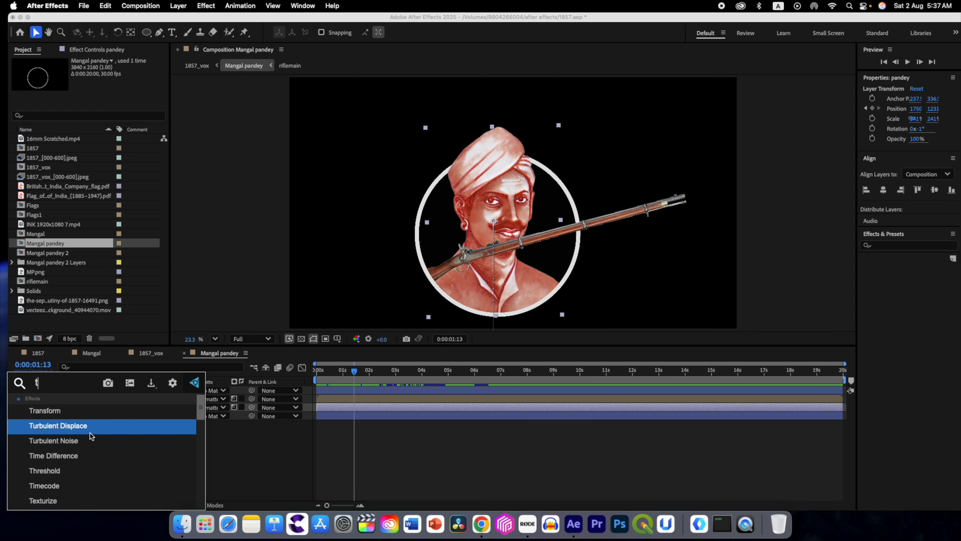
pyautogui.click(70, 416)
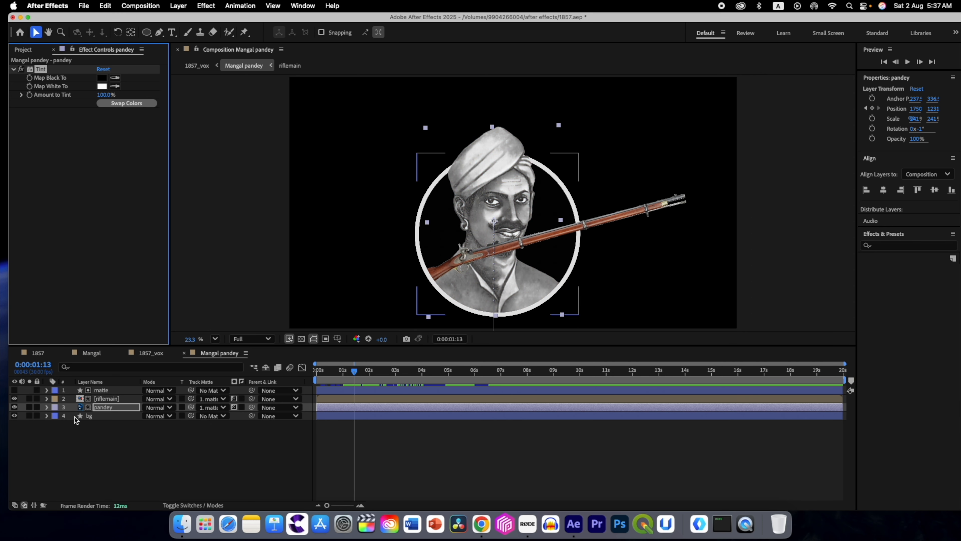
pyautogui.click(105, 399)
pyautogui.hotkey('ctrl', 'space')
pyautogui.write('tin')
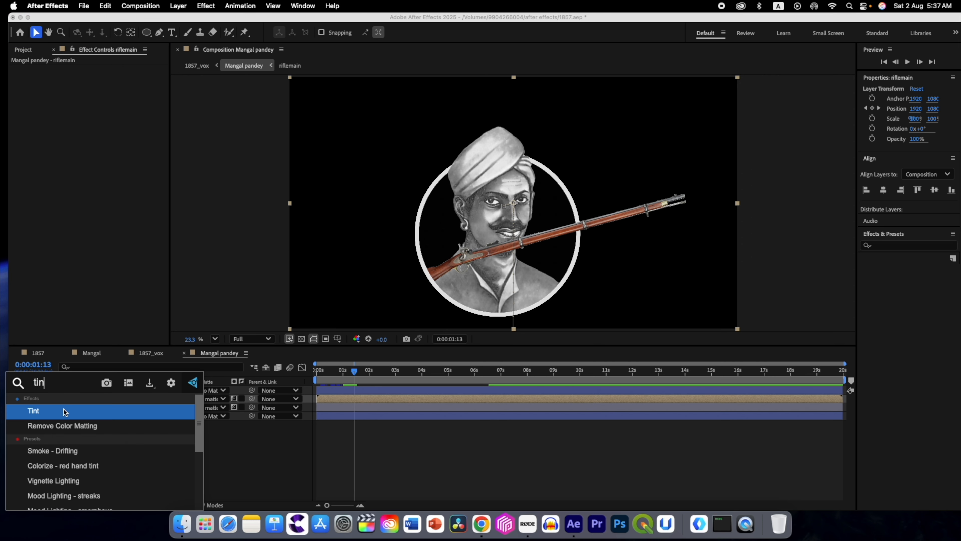
pyautogui.click(64, 409)
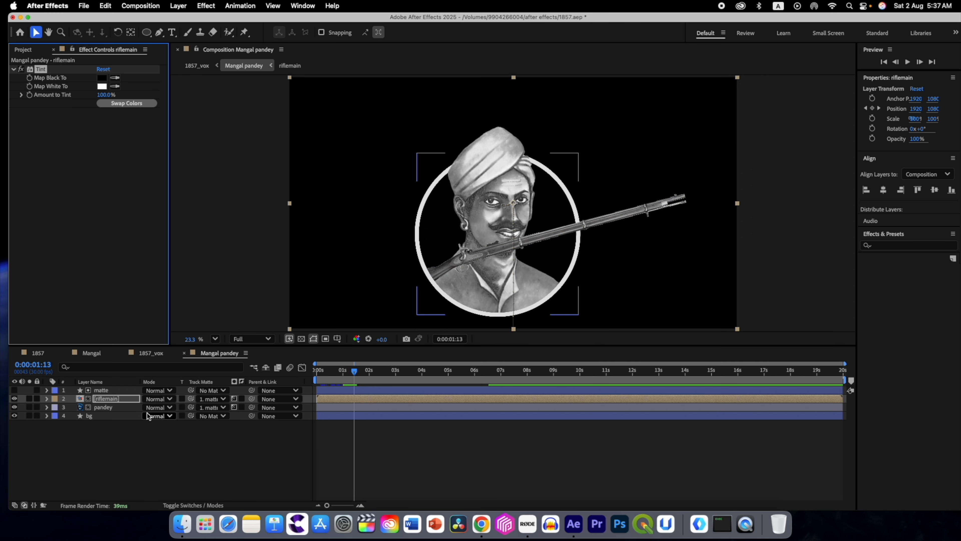
# Step: In the 1857_vox composition, make the Mangal pandey layer 3D and parent it to the Track Point 1 null
pyautogui.click(184, 352)
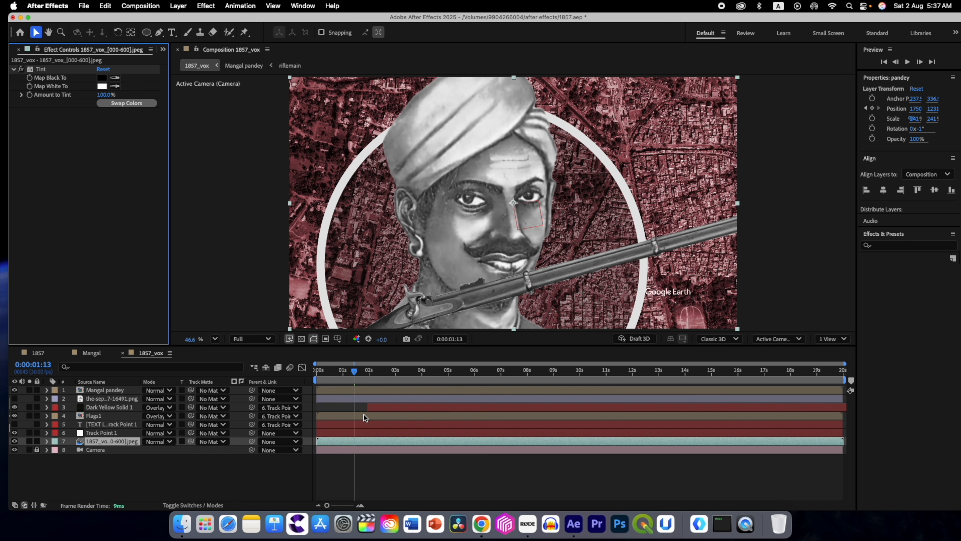
pyautogui.click(103, 367)
pyautogui.click(109, 390)
pyautogui.click(175, 505)
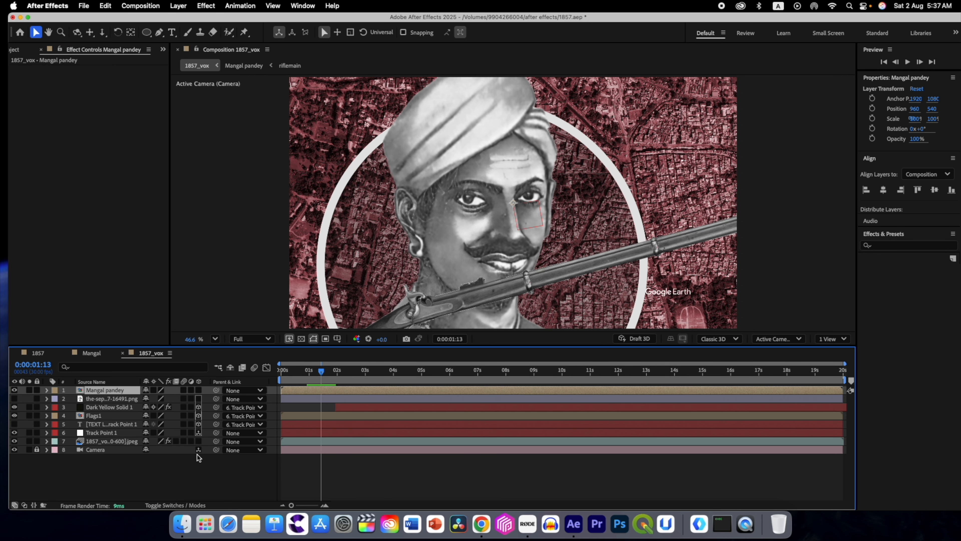
pyautogui.click(198, 391)
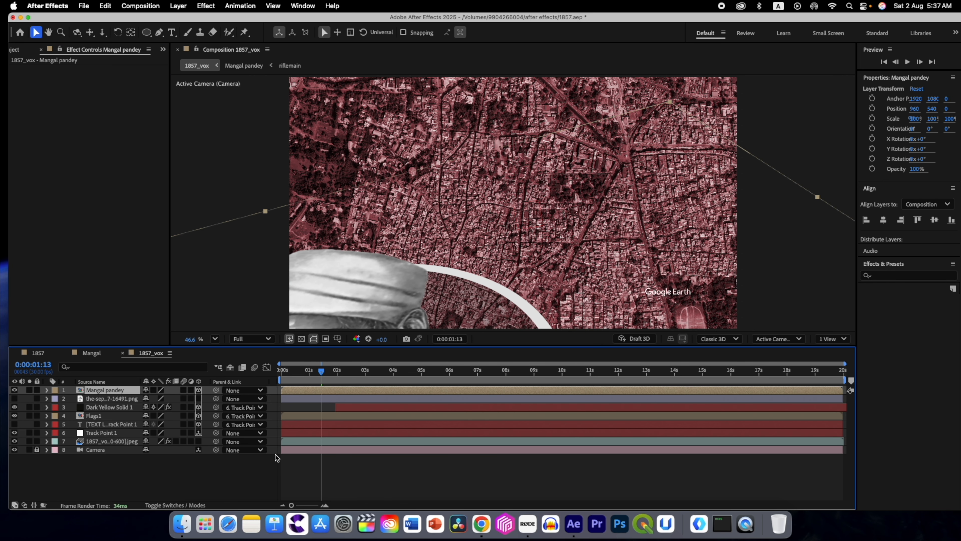
pyautogui.moveTo(216, 392); pyautogui.dragTo(102, 437)
# Step: At the first frame, set the Mangal pandey layer's position to 0, 0, 0
pyautogui.press('Home')
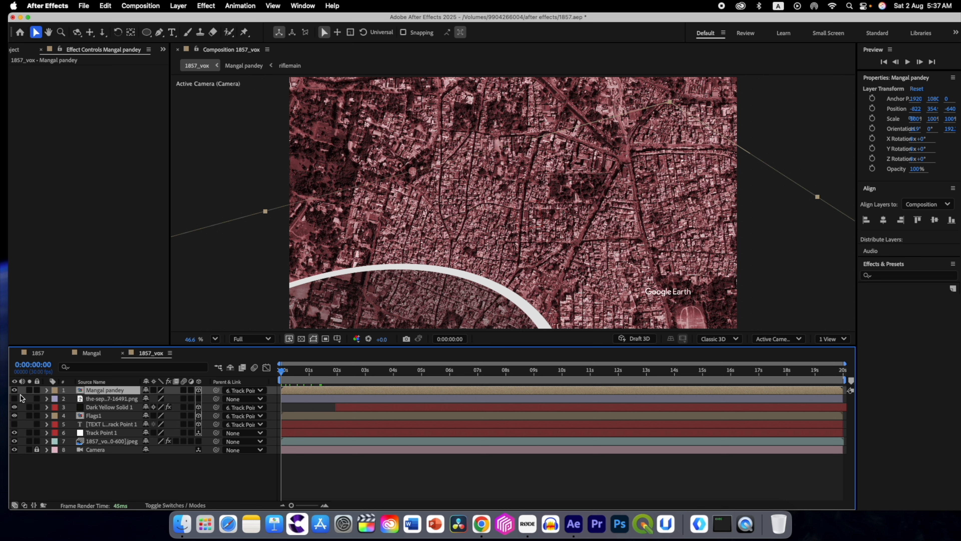
pyautogui.click(47, 390)
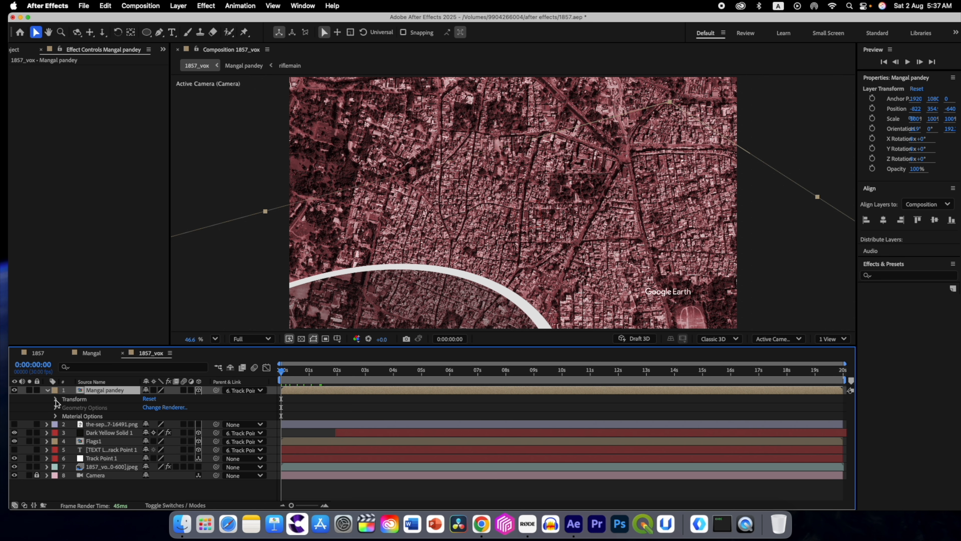
pyautogui.click(56, 399)
pyautogui.click(151, 416)
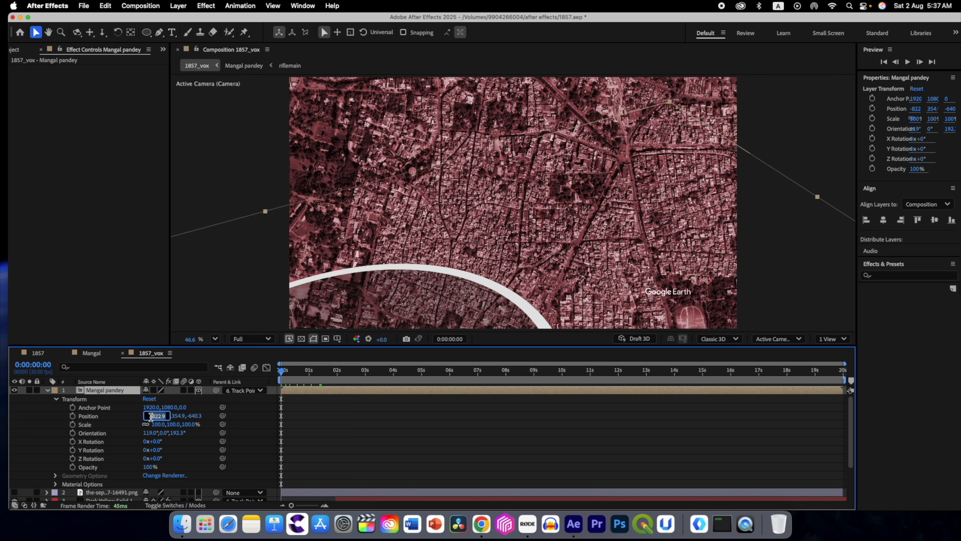
pyautogui.write('0')
pyautogui.press('Return')
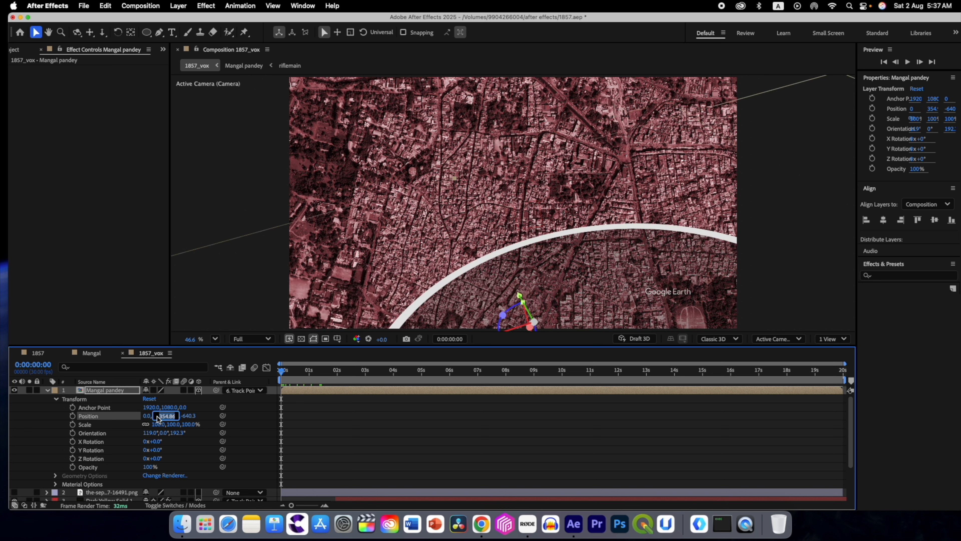
pyautogui.click(157, 415)
pyautogui.write('0')
pyautogui.press('Tab')
pyautogui.write('0')
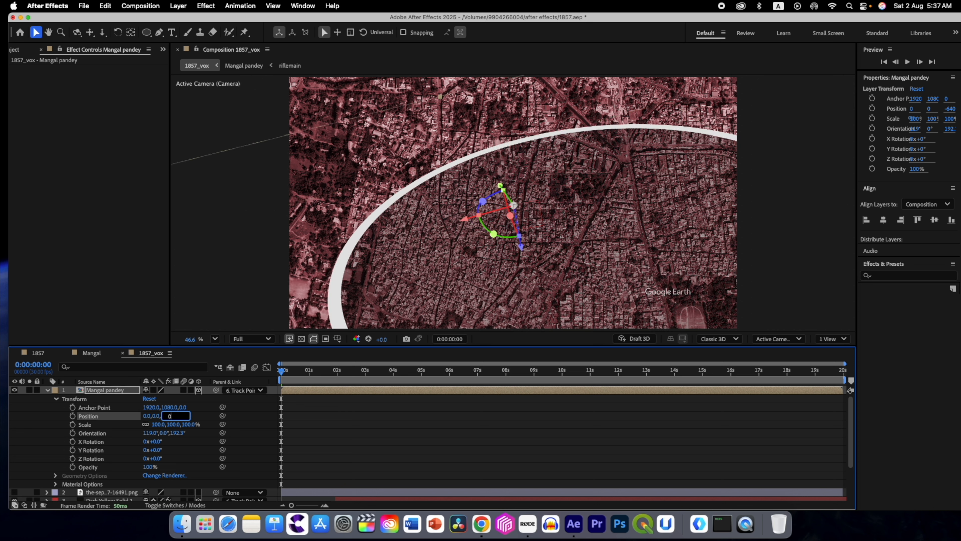
pyautogui.press('Return')
# Step: Set the Mangal pandey layer's orientation to 0°, 0°, 0° and collapse its properties
pyautogui.click(146, 433)
pyautogui.write('0')
pyautogui.press('Tab')
pyautogui.write('0')
pyautogui.press('Tab')
pyautogui.write('0')
pyautogui.press('Return')
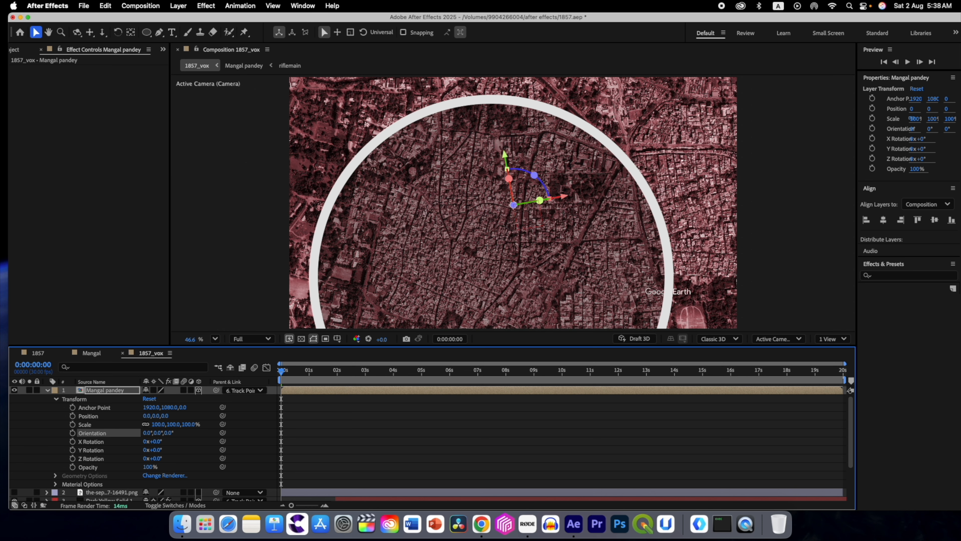
pyautogui.press('u')
# Step: Scale the Mangal pandey layer down to 40% on all axes, judging it around 0:00:01:14
pyautogui.moveTo(286, 373); pyautogui.dragTo(191, 384)
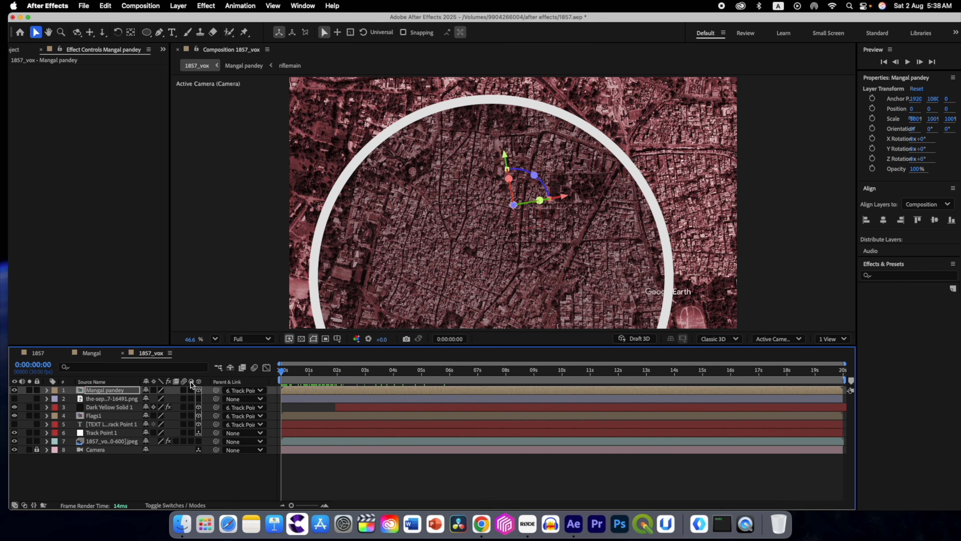
pyautogui.press('Return')
pyautogui.press('s')
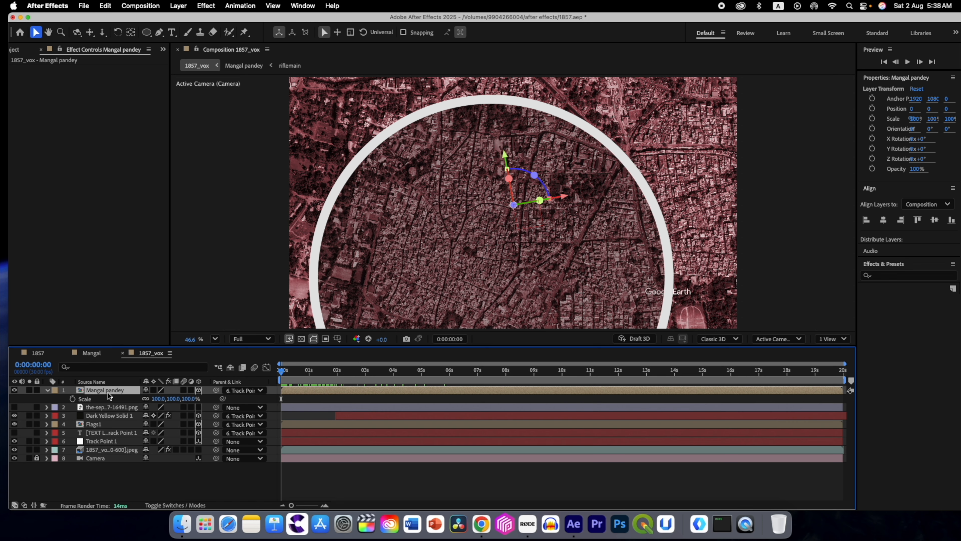
pyautogui.moveTo(158, 400); pyautogui.dragTo(153, 400)
pyautogui.moveTo(282, 373); pyautogui.dragTo(322, 373)
pyautogui.moveTo(155, 399); pyautogui.dragTo(125, 396)
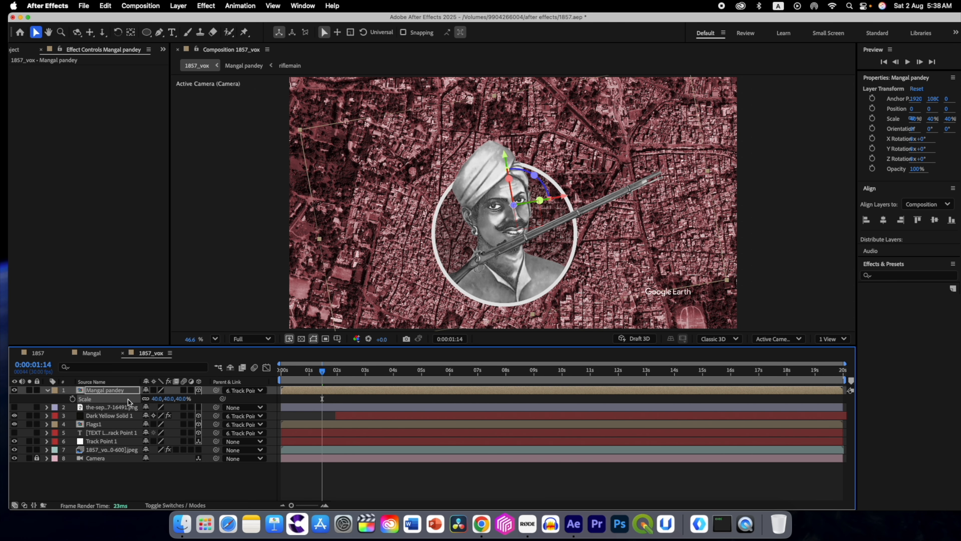
# Step: Rotate the Mangal pandey layer about 8.2° around Z and move it to about X 48, Y -107
pyautogui.click(108, 392)
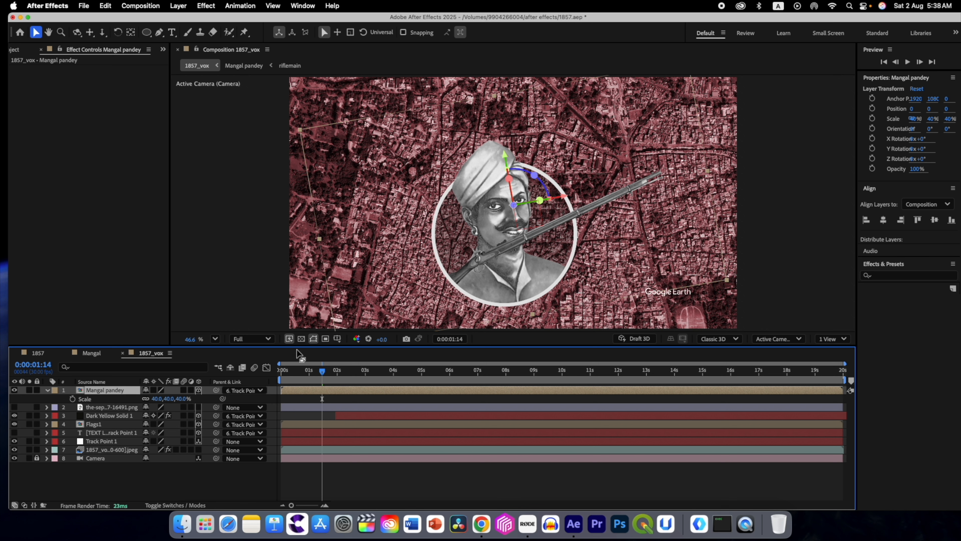
pyautogui.moveTo(535, 174); pyautogui.dragTo(538, 178)
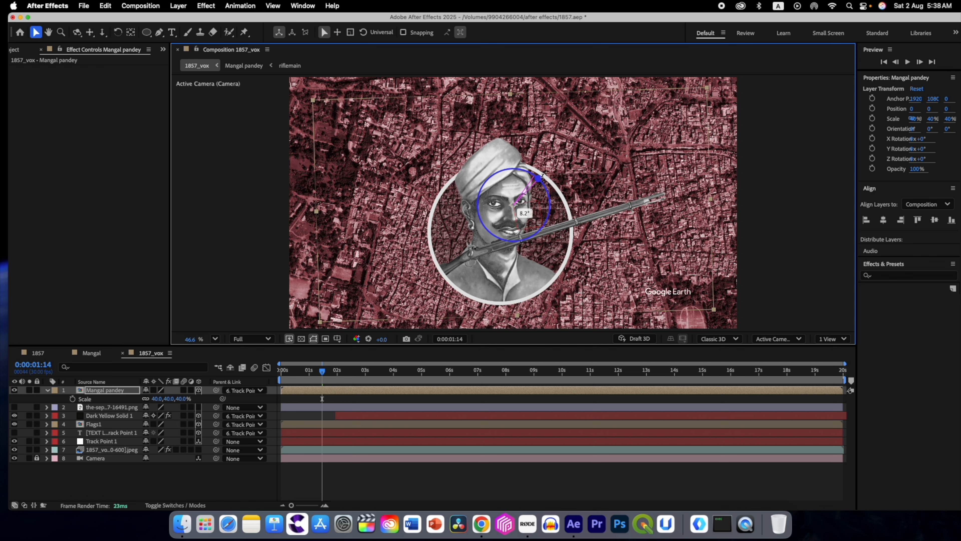
pyautogui.moveTo(295, 376); pyautogui.dragTo(407, 375)
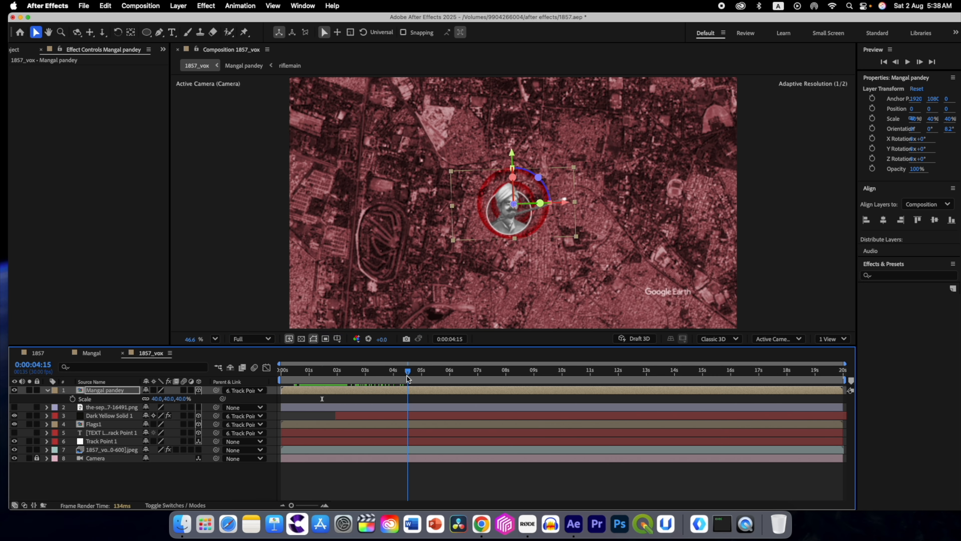
pyautogui.moveTo(513, 157); pyautogui.dragTo(513, 141)
pyautogui.moveTo(565, 191); pyautogui.dragTo(567, 191)
pyautogui.moveTo(409, 374); pyautogui.dragTo(281, 374)
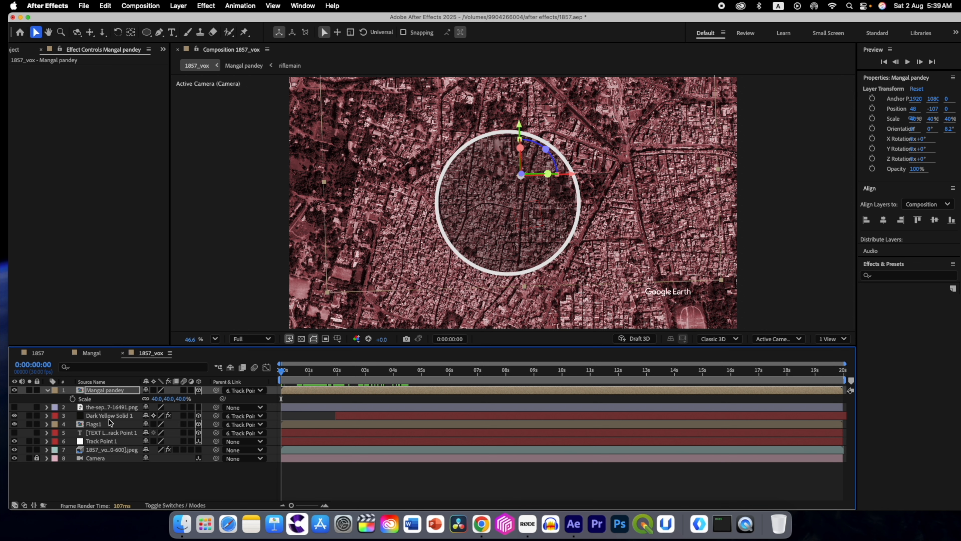
# Step: Show the Track Point 1 text layer, rotate it about 9.7° around Z and move it to about X -791, Y -134
pyautogui.click(14, 432)
pyautogui.click(101, 434)
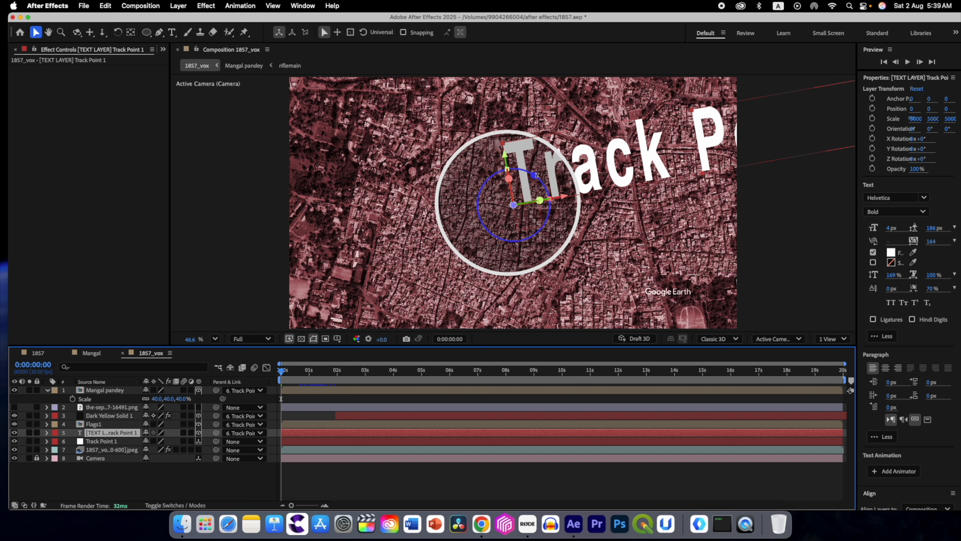
pyautogui.moveTo(536, 174); pyautogui.dragTo(539, 178)
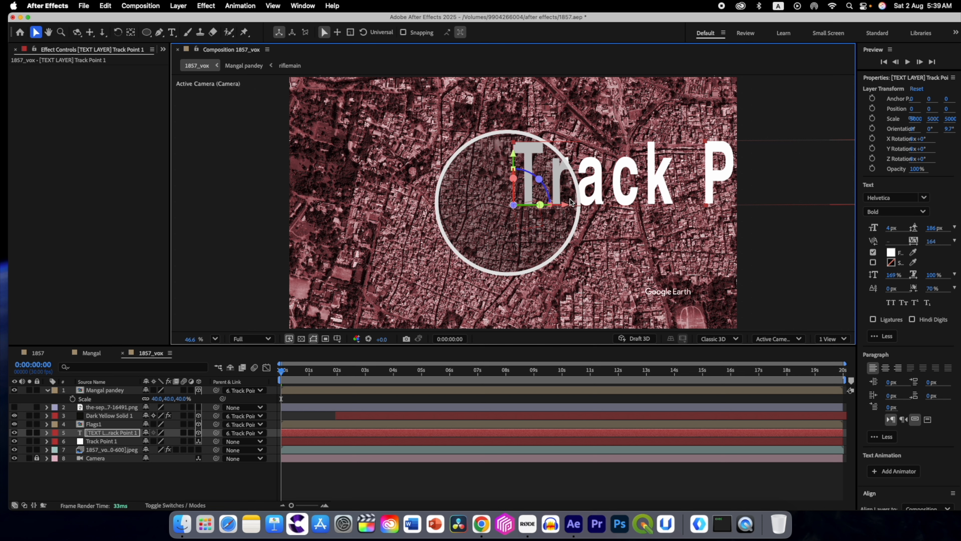
pyautogui.moveTo(565, 210); pyautogui.dragTo(360, 185)
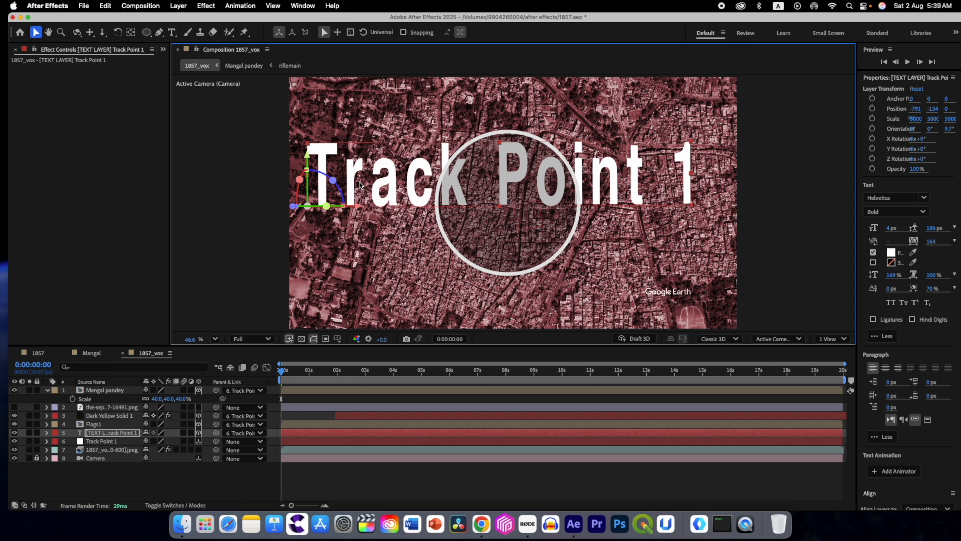
# Step: Replace the Track Point 1 layer's text with Meerut
pyautogui.click(115, 432)
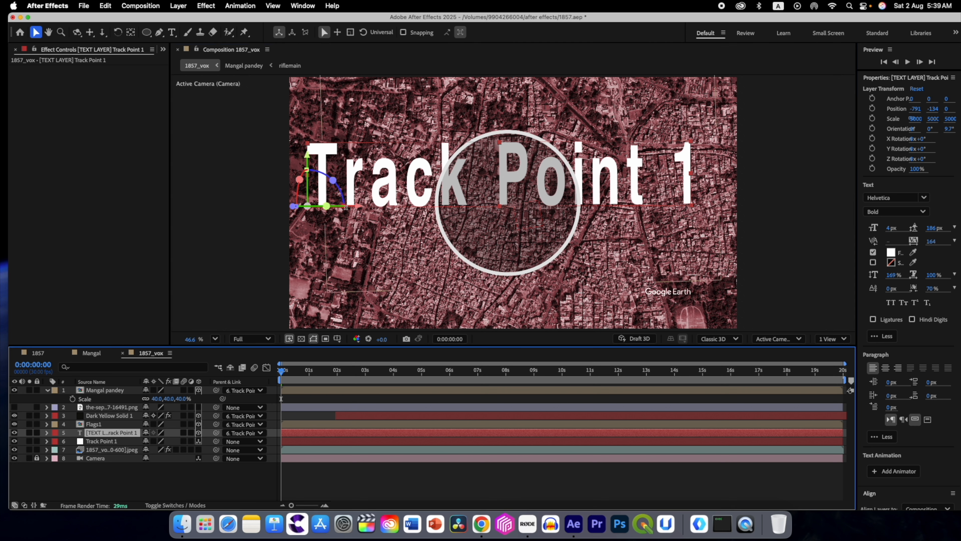
pyautogui.click(172, 33)
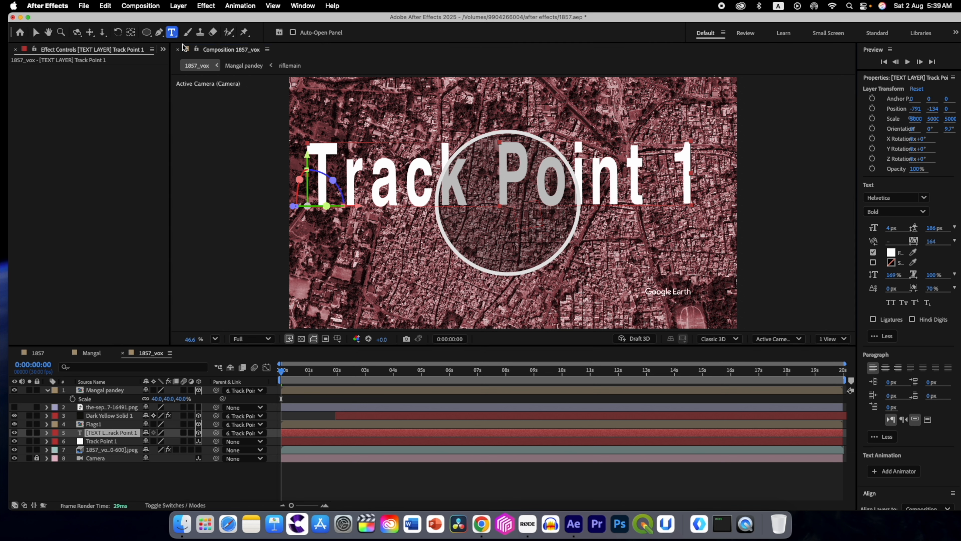
pyautogui.click(367, 191)
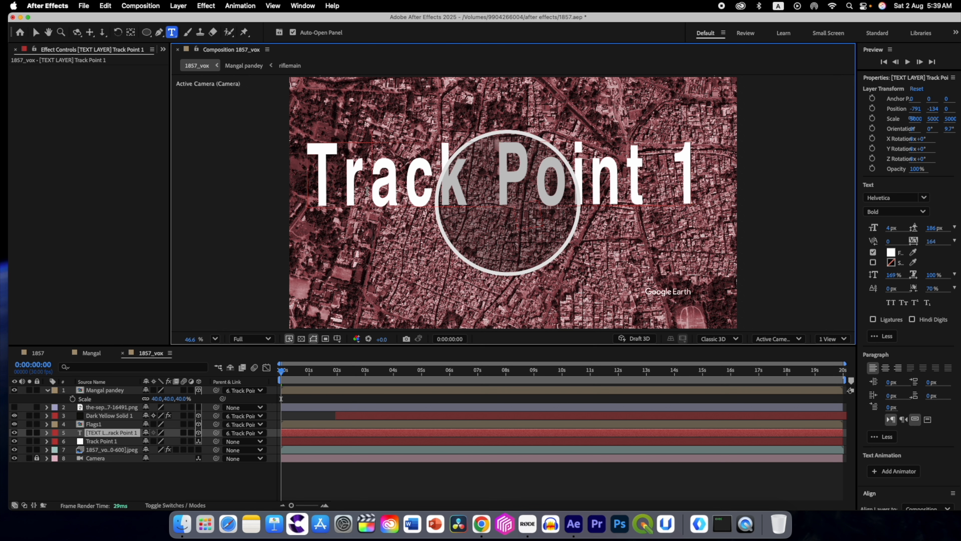
pyautogui.press('super+a')
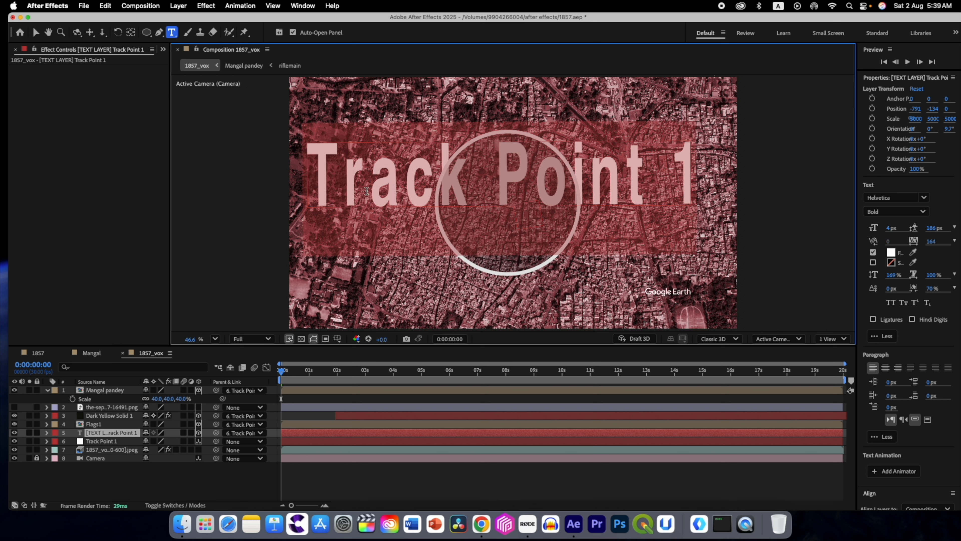
pyautogui.write('M')
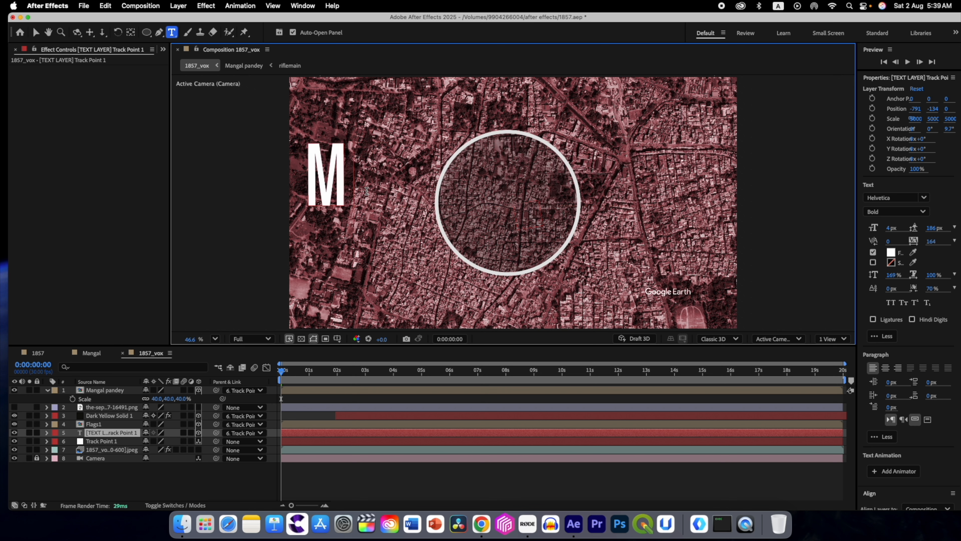
pyautogui.write('eerut')
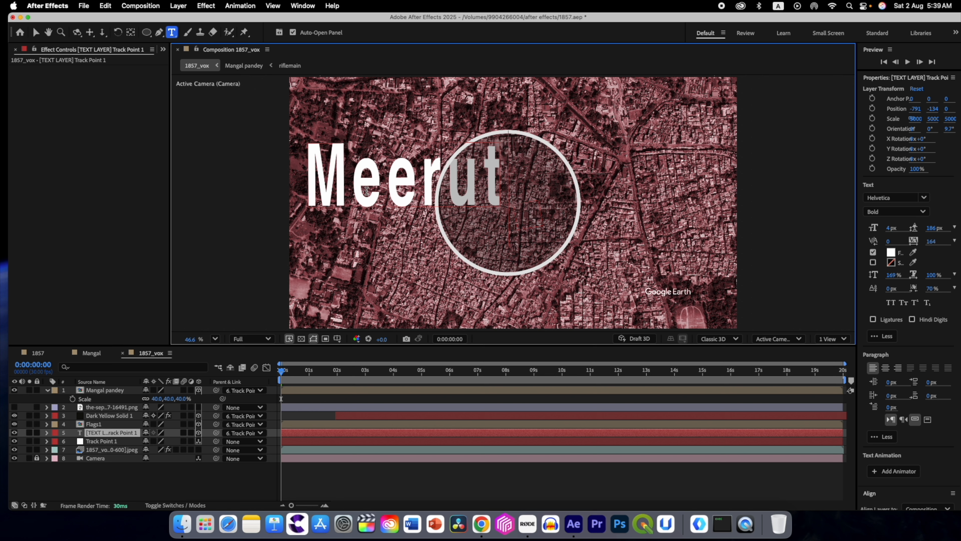
# Step: Set the font of the whole Meerut text to Arial Black
pyautogui.press('super+a')
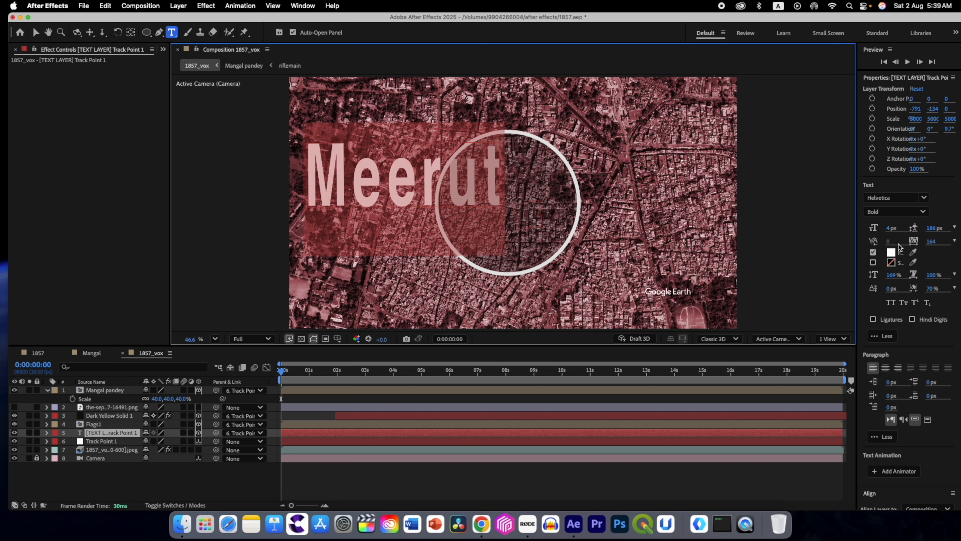
pyautogui.click(923, 197)
pyautogui.click(804, 356)
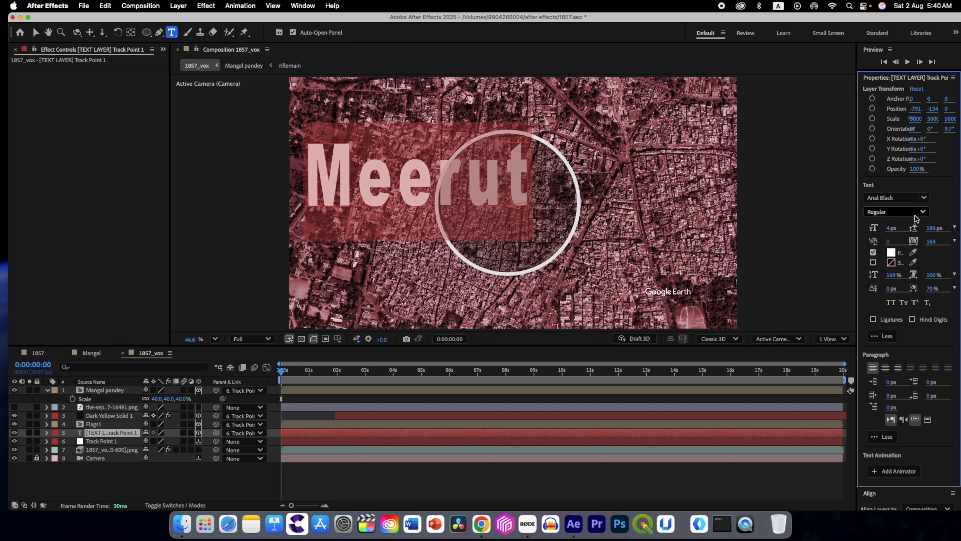
pyautogui.click(105, 432)
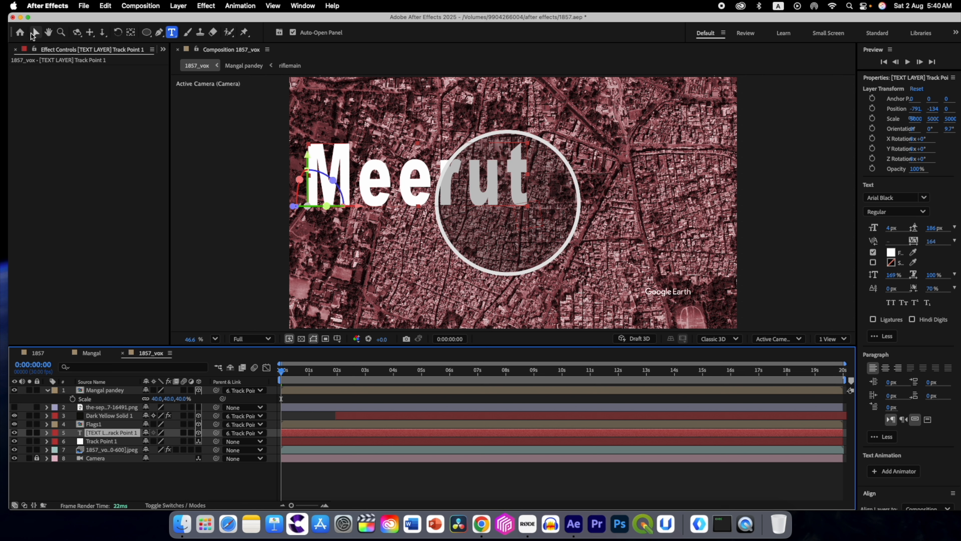
# Step: Move the Meerut text up above the circle to about X -758, Y -389 and set its font size to 3 px
pyautogui.click(36, 32)
pyautogui.moveTo(307, 159); pyautogui.dragTo(304, 88)
pyautogui.click(891, 228)
pyautogui.write('3')
pyautogui.press('Return')
# Step: Scrub the first seconds of the 1857_vox timeline and play it to check the text beside the portrait
pyautogui.click(286, 373)
pyautogui.moveTo(286, 374); pyautogui.dragTo(339, 379)
pyautogui.press('space')
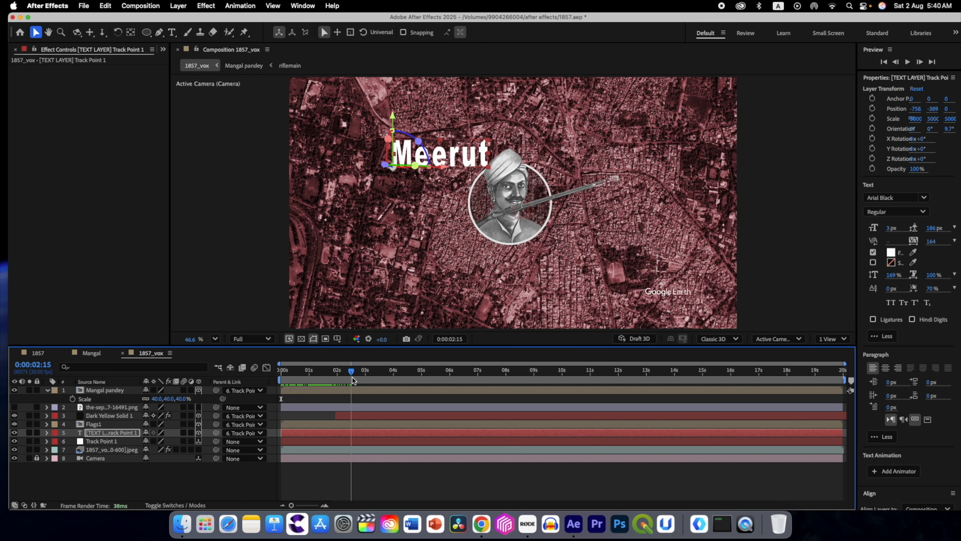
# Step: Play the 1857_vox timeline from its start and scrub back to about 0:00:01:16 to check the Meerut text and portrait
pyautogui.click(278, 378)
pyautogui.press('space')
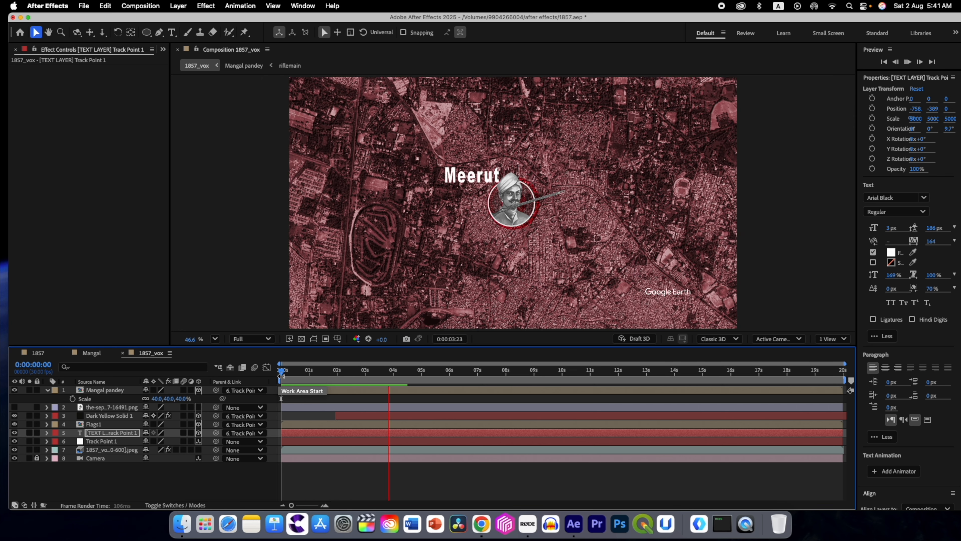
pyautogui.press('space')
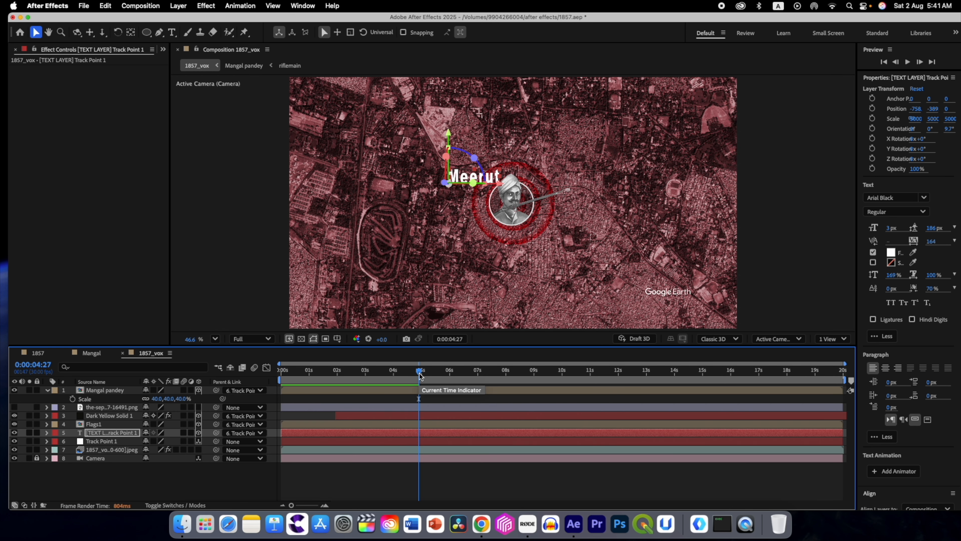
pyautogui.moveTo(420, 375); pyautogui.dragTo(324, 377)
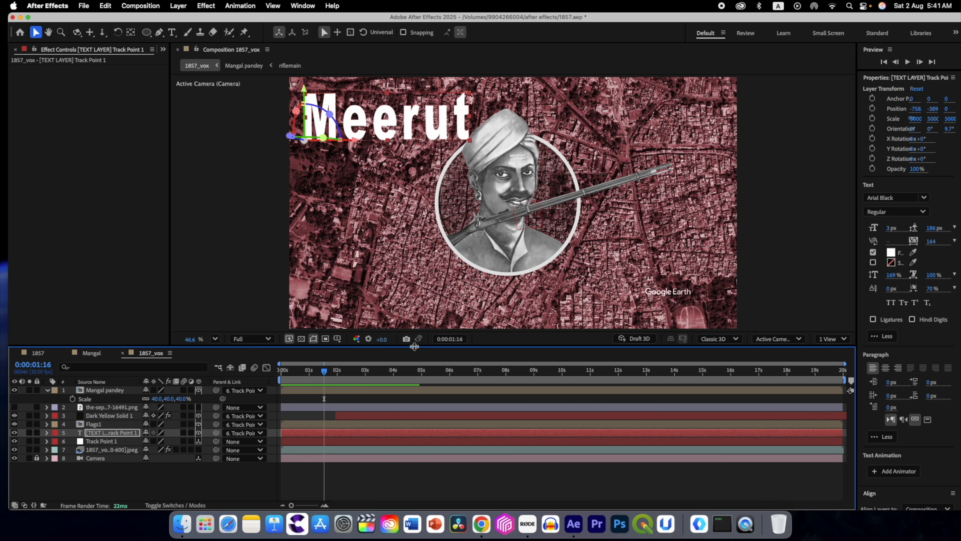
# Step: Increase the Mangal pandey composition's height while keeping its width at 3840 px, and check the portrait in 1857_vox
pyautogui.doubleClick(101, 391)
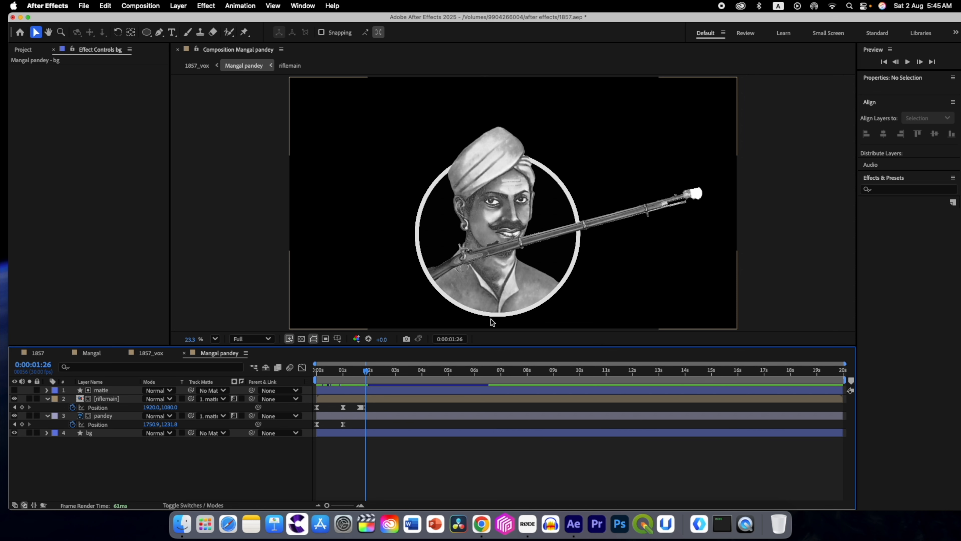
pyautogui.click(148, 6)
pyautogui.click(152, 37)
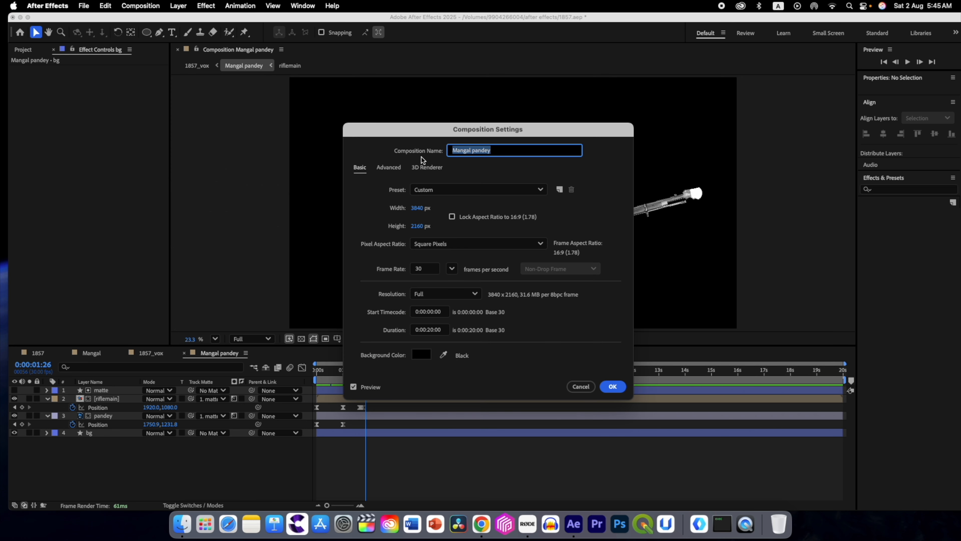
pyautogui.moveTo(417, 226); pyautogui.dragTo(589, 332)
pyautogui.moveTo(417, 227); pyautogui.dragTo(596, 241)
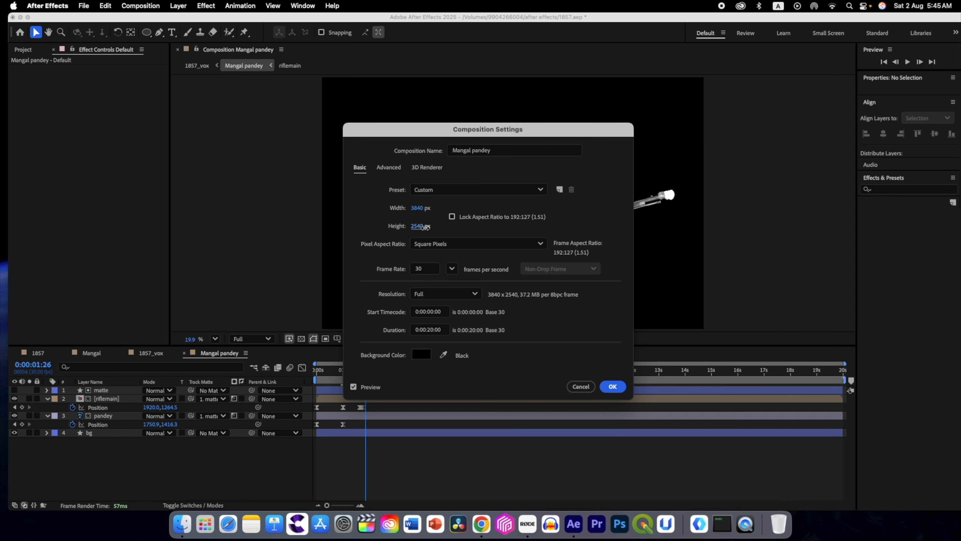
pyautogui.click(607, 387)
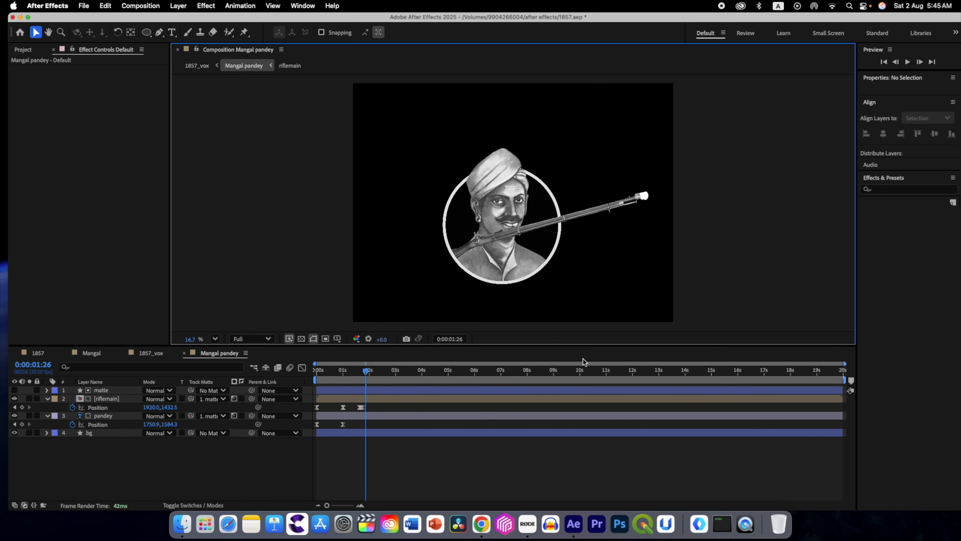
pyautogui.click(215, 338)
pyautogui.click(231, 139)
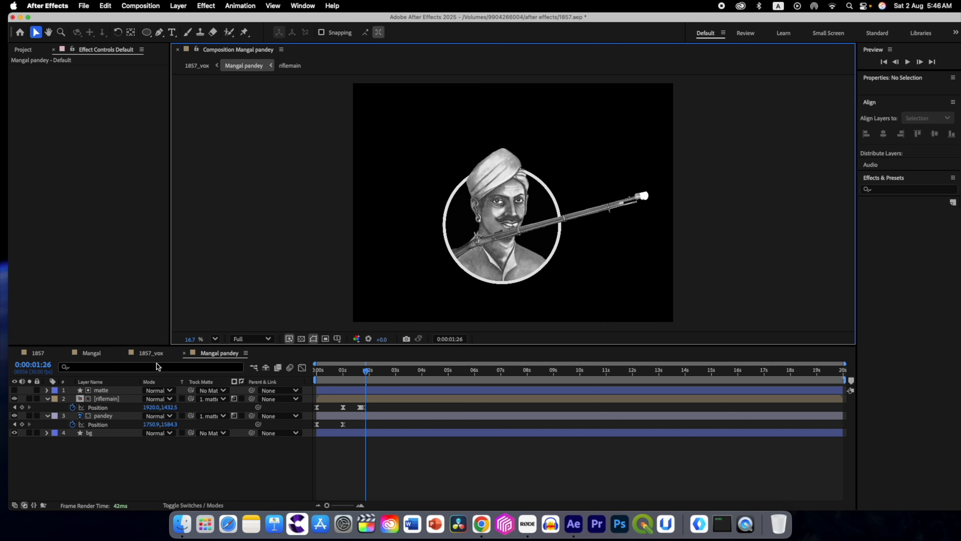
pyautogui.click(145, 355)
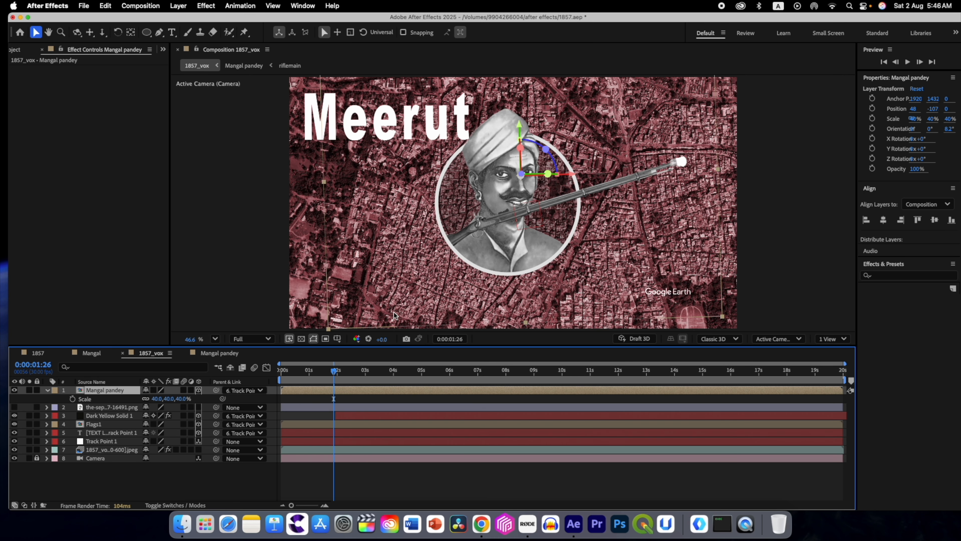
# Step: In the Mangal pandey composition, choose the Rectangle tool and set the shape fill colour to black, 000000
pyautogui.click(223, 354)
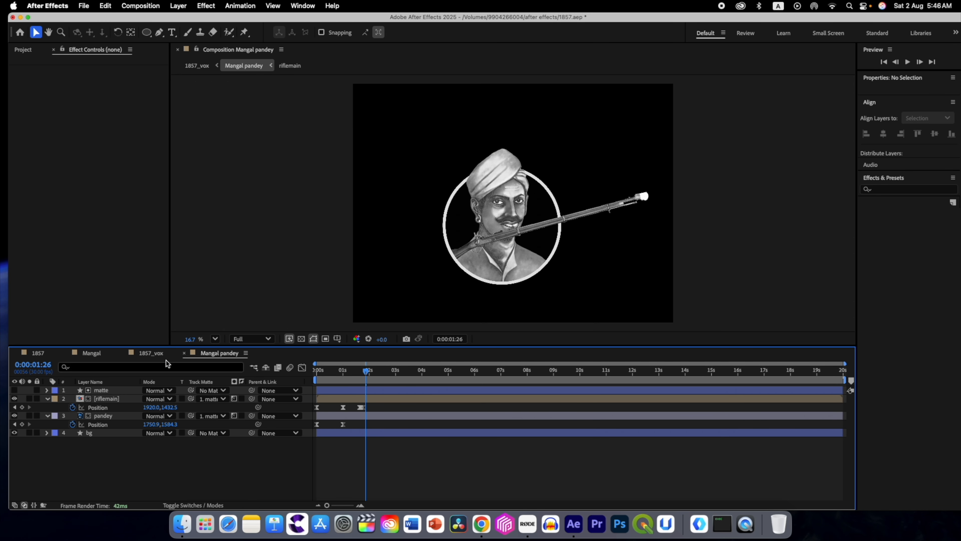
pyautogui.click(148, 35)
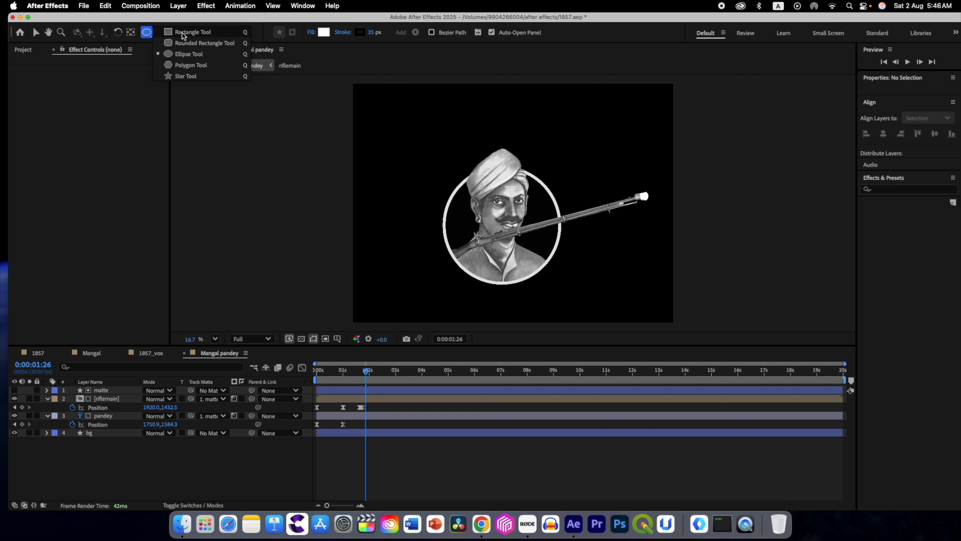
pyautogui.click(183, 33)
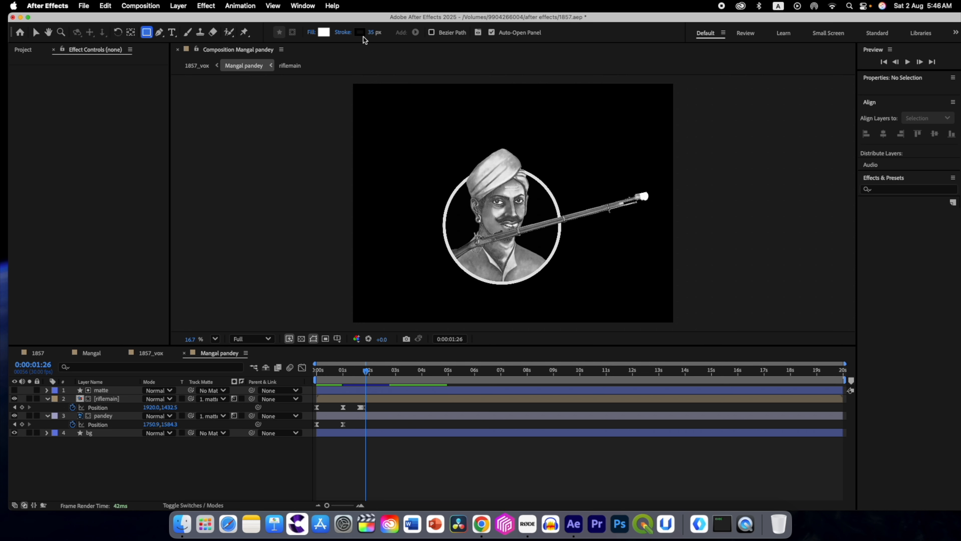
pyautogui.click(323, 33)
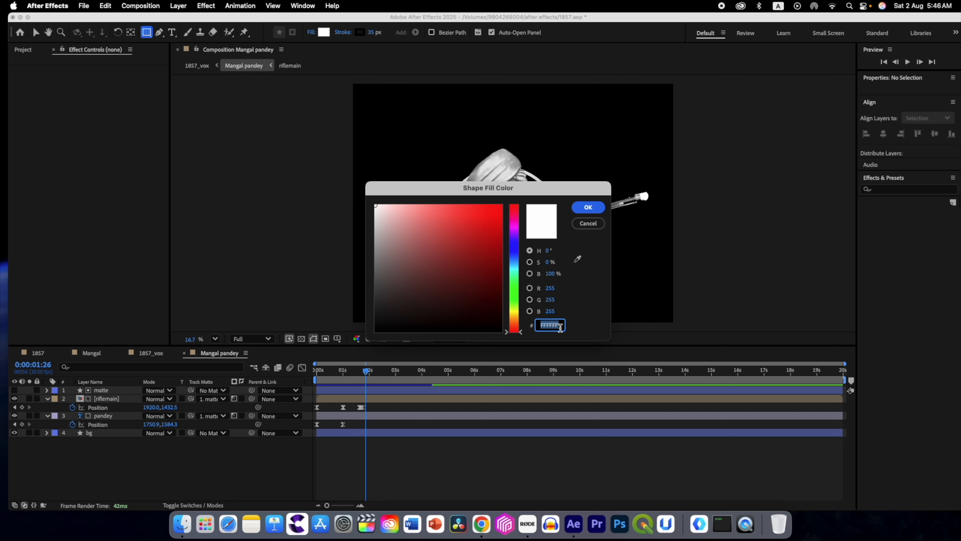
pyautogui.write('000000')
pyautogui.press('Return')
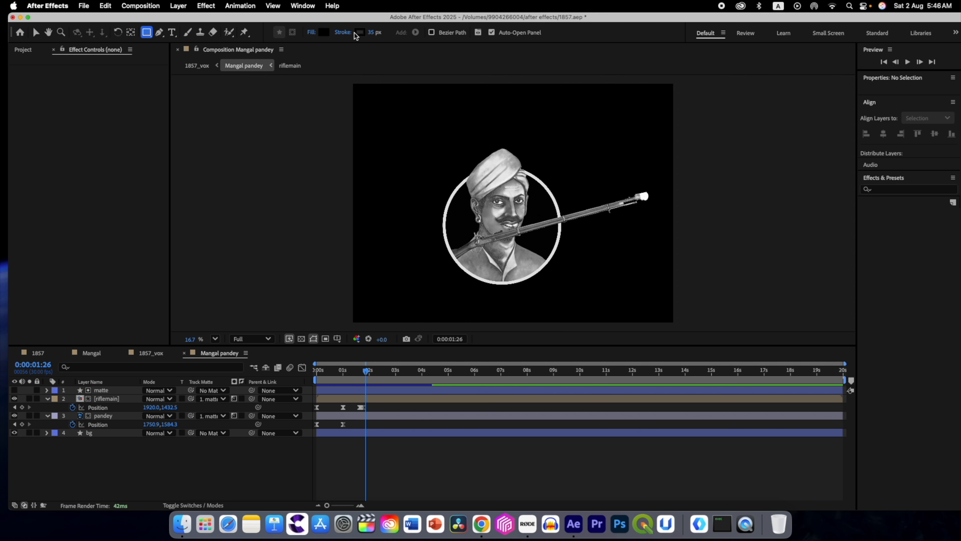
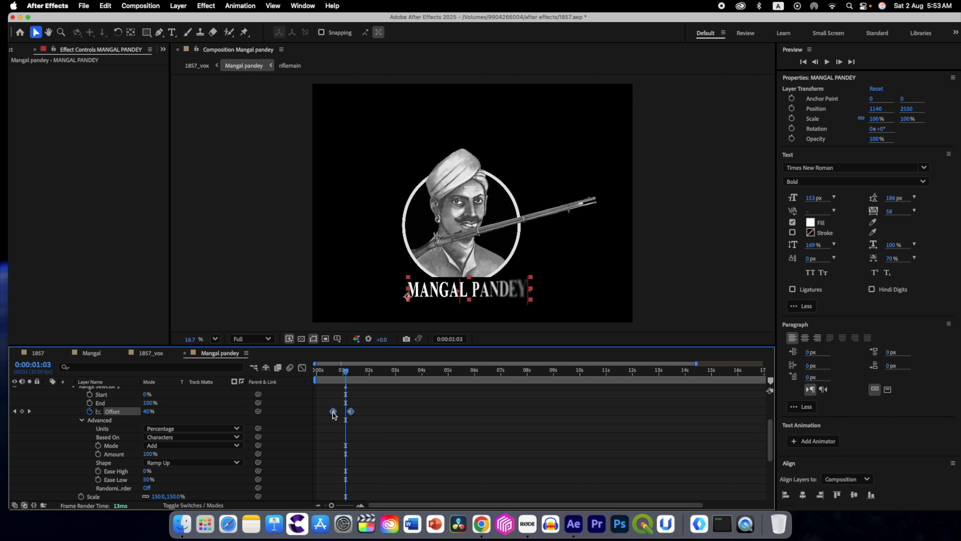
# Step: Apply Easy Ease to both Offset keyframes of the MANGAL PANDEY text animator and shift them slightly later
pyautogui.press('F9')
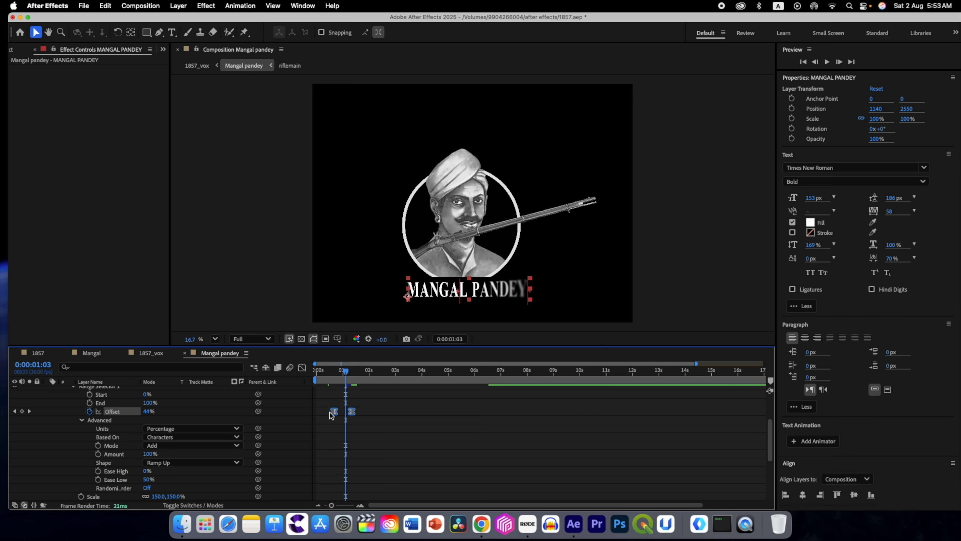
pyautogui.moveTo(345, 374)
pyautogui.mouseDown()
pyautogui.moveTo(326, 374)
pyautogui.moveTo(349, 376)
pyautogui.mouseUp()
pyautogui.moveTo(351, 413); pyautogui.dragTo(357, 414)
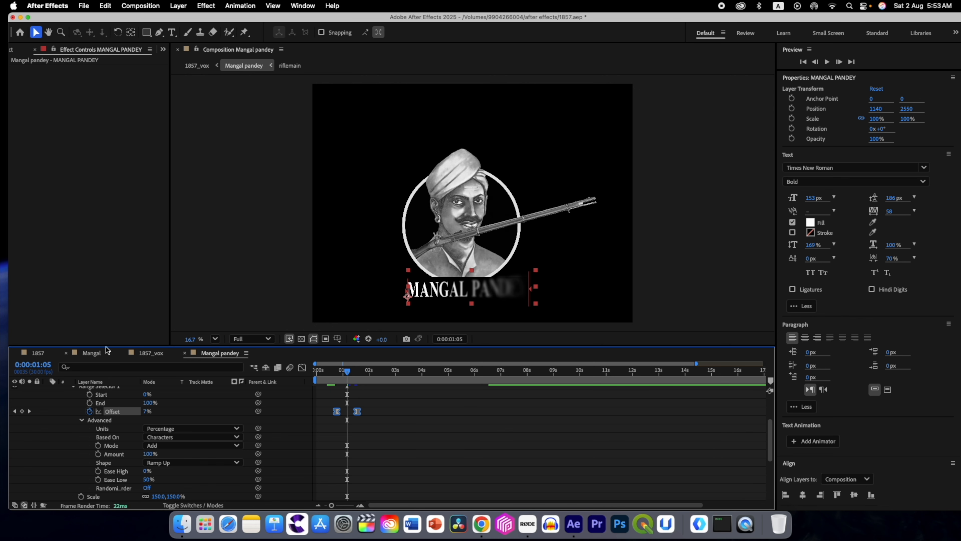
# Step: Play the 1857_vox composition from about 0:00:00:07 to check the timing of the name reveal
pyautogui.click(151, 352)
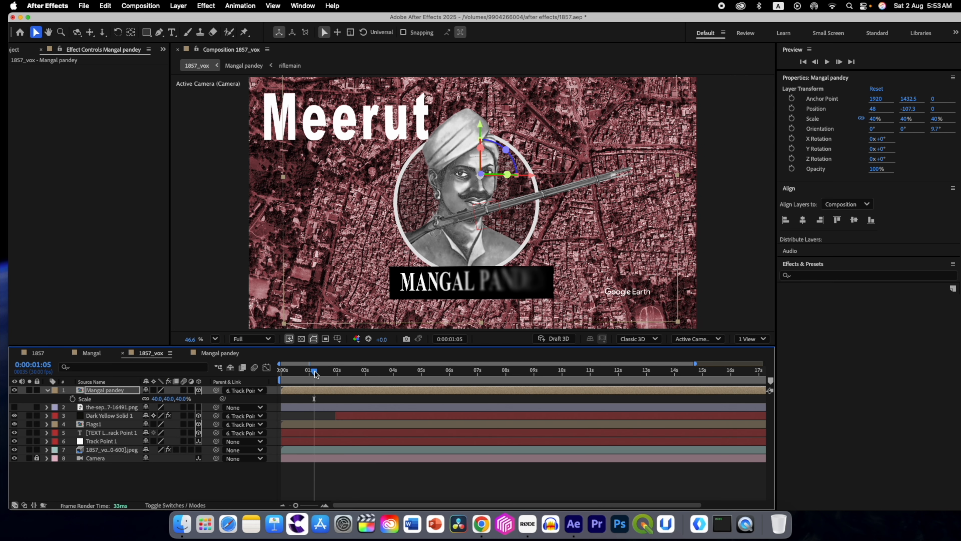
pyautogui.moveTo(315, 371); pyautogui.dragTo(287, 371)
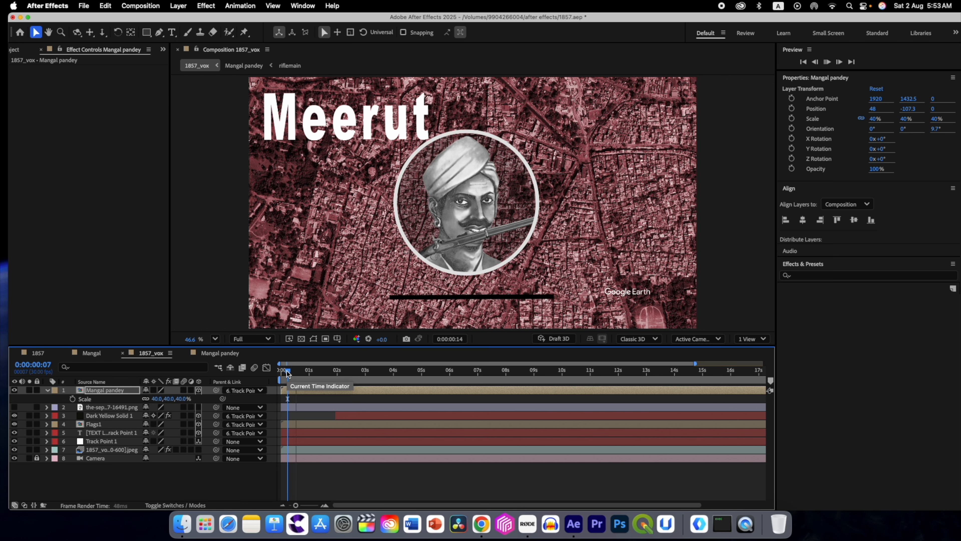
pyautogui.press('space')
# Step: In the Mangal pandey composition, move the text's Offset keyframes slightly earlier, placing the 100% keyframe at 0:00:01:16
pyautogui.doubleClick(447, 180)
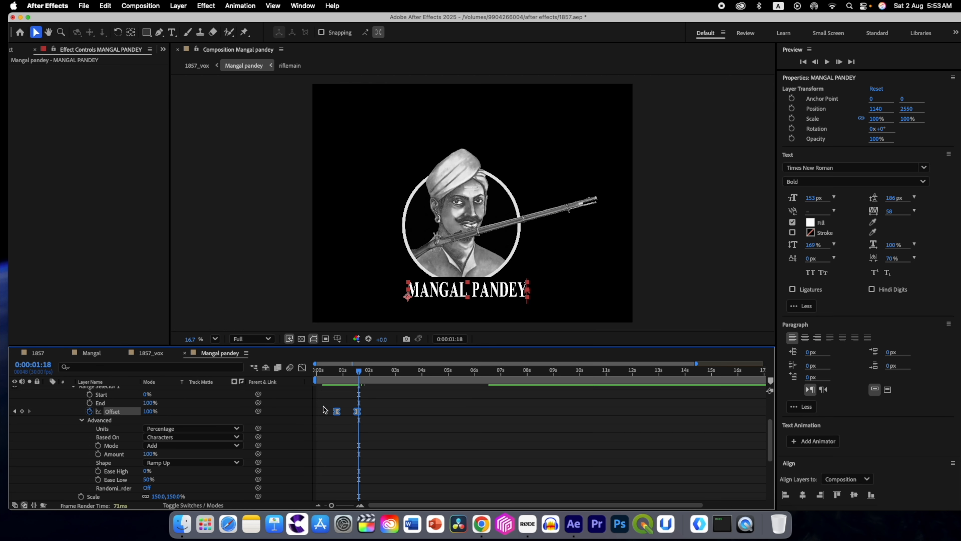
pyautogui.moveTo(358, 414); pyautogui.dragTo(356, 415)
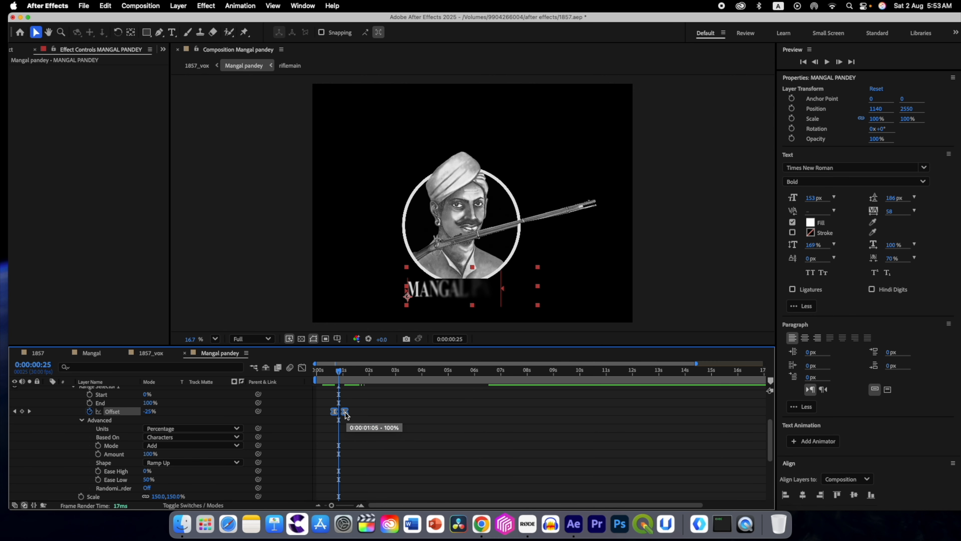
pyautogui.moveTo(346, 413); pyautogui.dragTo(345, 412)
# Step: Play 1857_vox again and scrub back to about 0:00:01:26 to check the finished name label
pyautogui.click(157, 353)
pyautogui.moveTo(306, 374); pyautogui.dragTo(312, 373)
pyautogui.press('space')
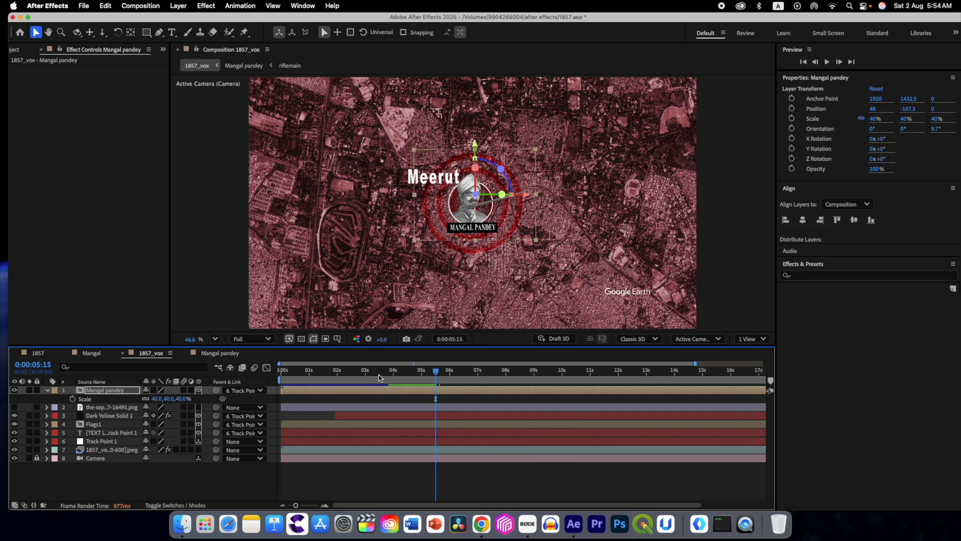
pyautogui.moveTo(436, 372); pyautogui.dragTo(334, 371)
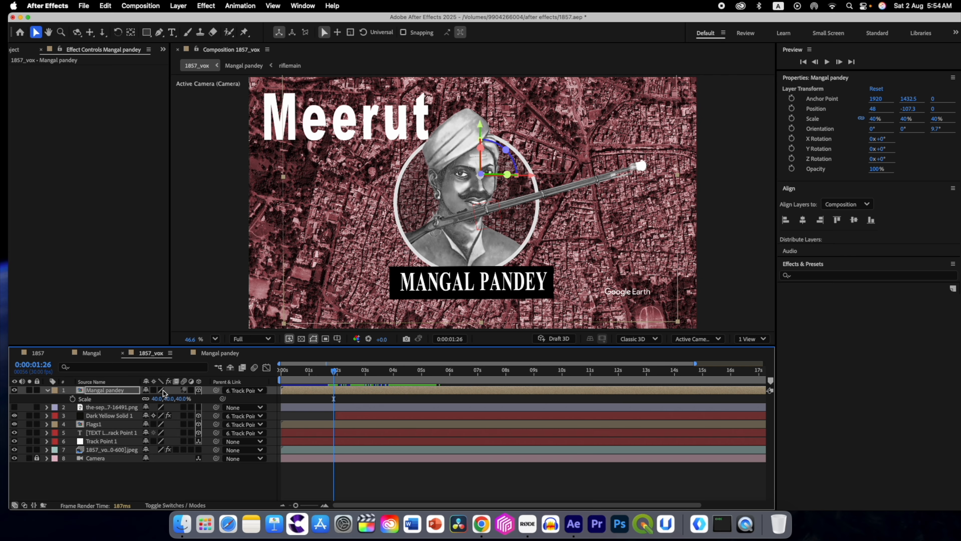
# Step: Shift the Dark Yellow Solid 1 layer to start slightly before 2 s, and scrub to 0:00:14:00 to check the radio waves
pyautogui.click(110, 416)
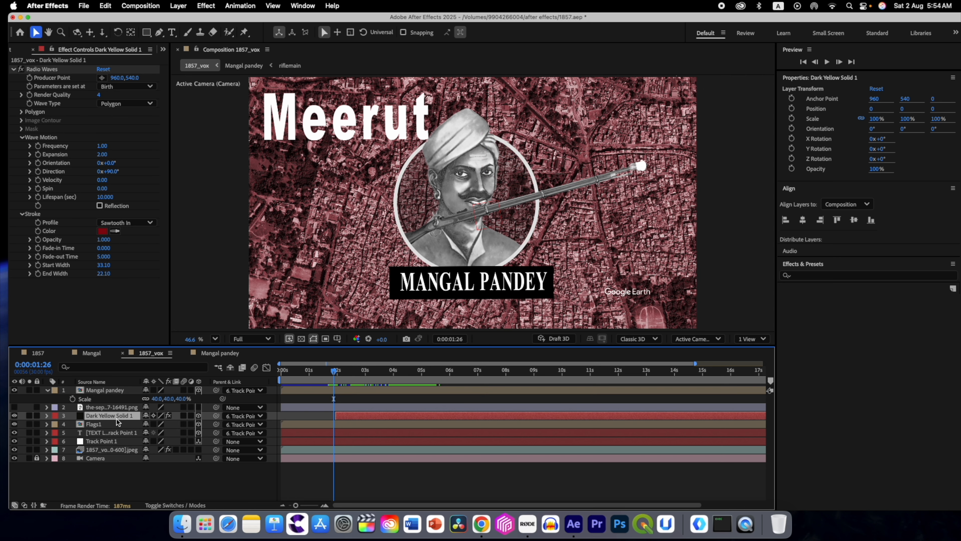
pyautogui.moveTo(345, 415); pyautogui.dragTo(337, 408)
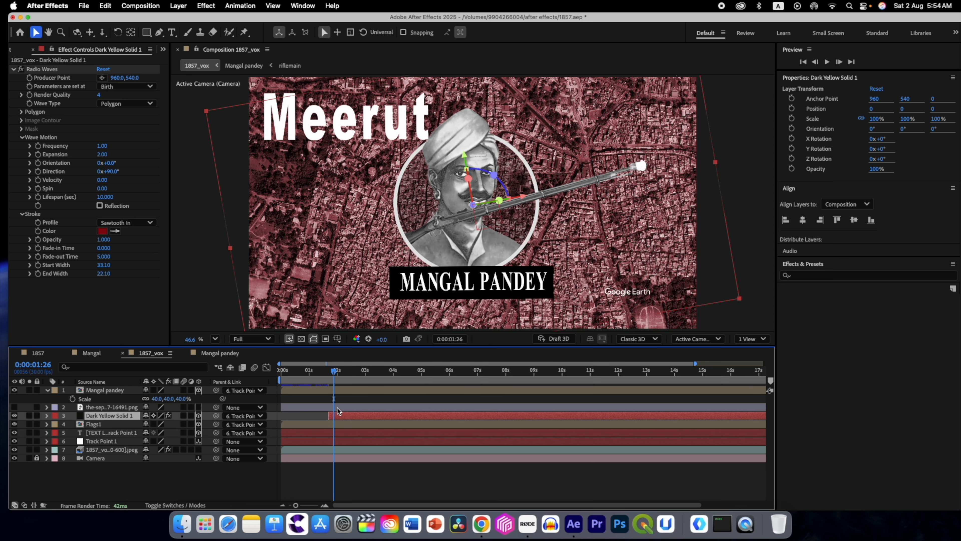
pyautogui.moveTo(334, 374); pyautogui.dragTo(638, 383)
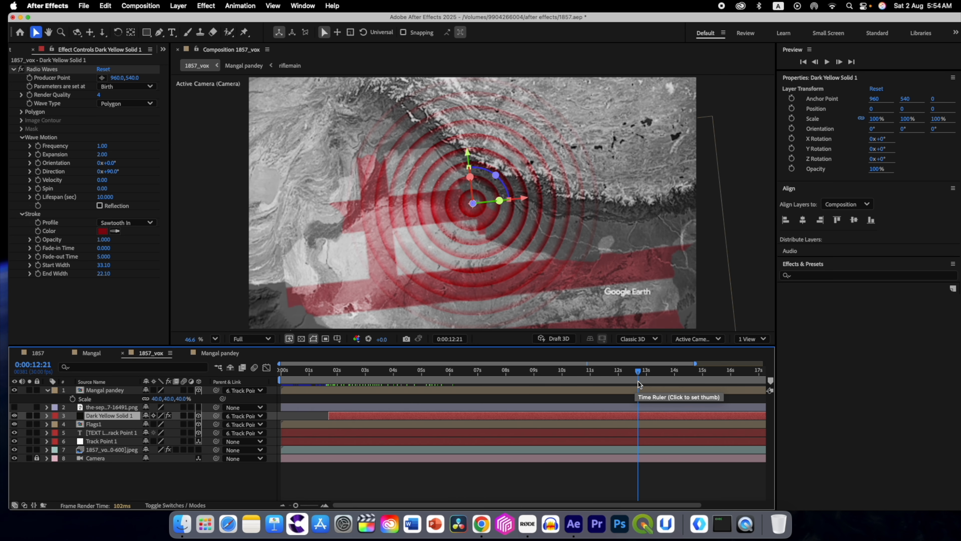
pyautogui.moveTo(643, 374); pyautogui.dragTo(674, 375)
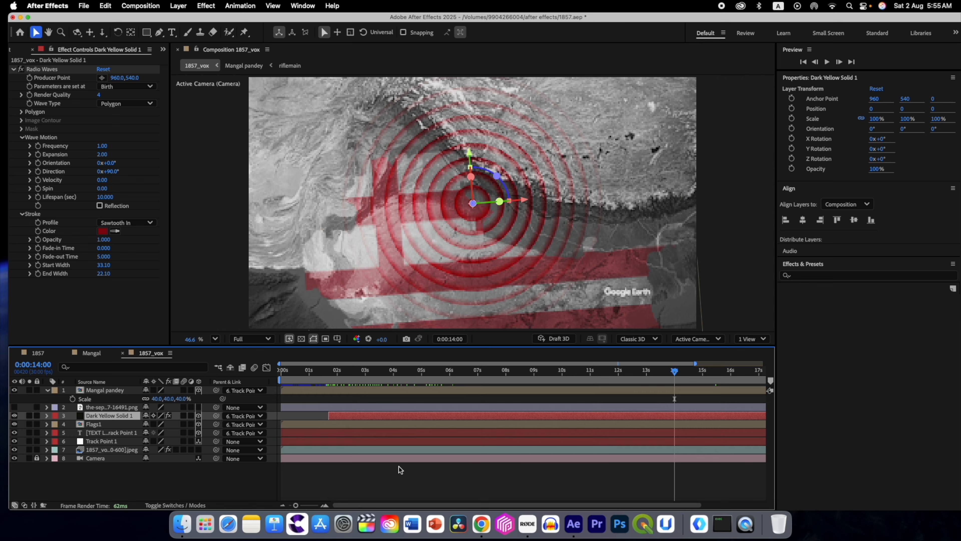
# Step: At 0:00:09:03, draw a white (FFFFFF) rectangle about 817 by 146 px across the portrait on a new shape layer
pyautogui.moveTo(297, 506); pyautogui.dragTo(291, 506)
pyautogui.moveTo(618, 374); pyautogui.dragTo(498, 382)
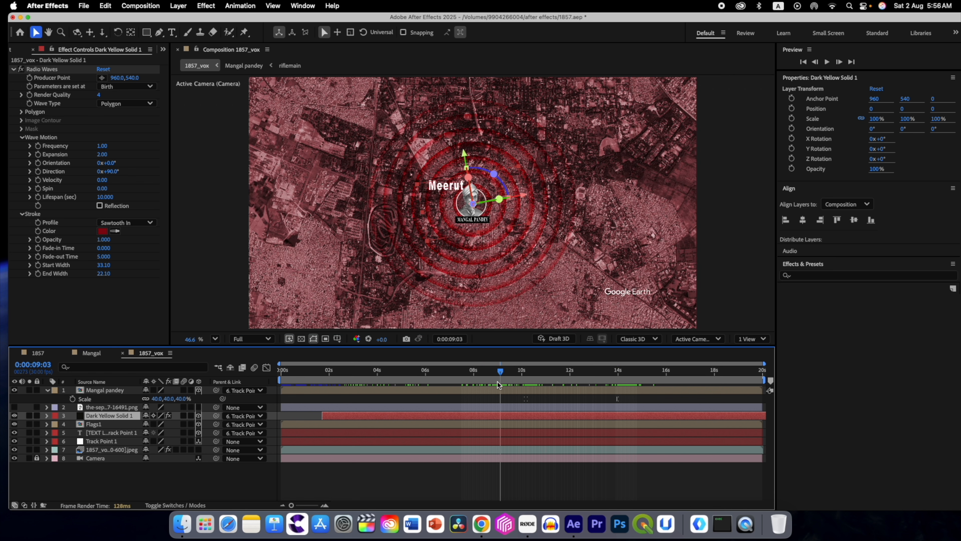
pyautogui.click(192, 476)
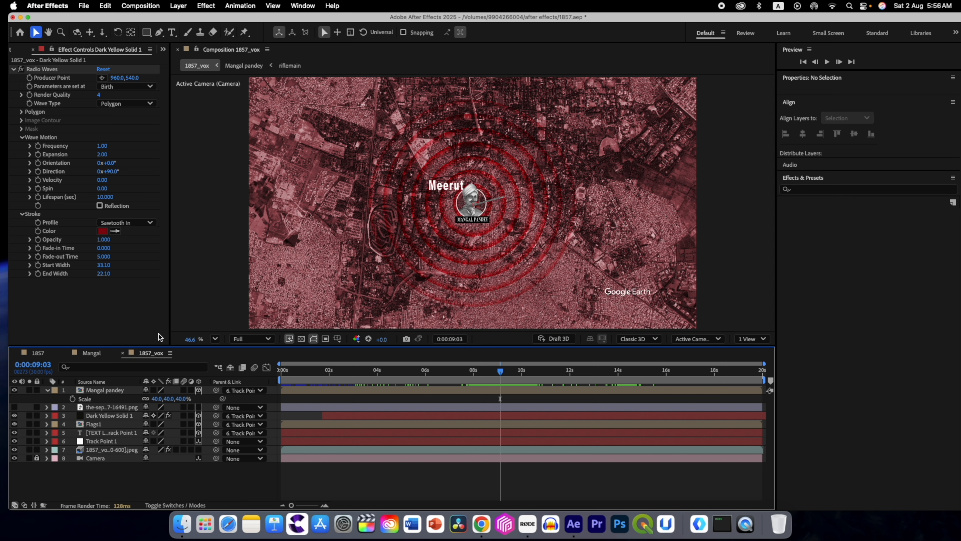
pyautogui.click(147, 33)
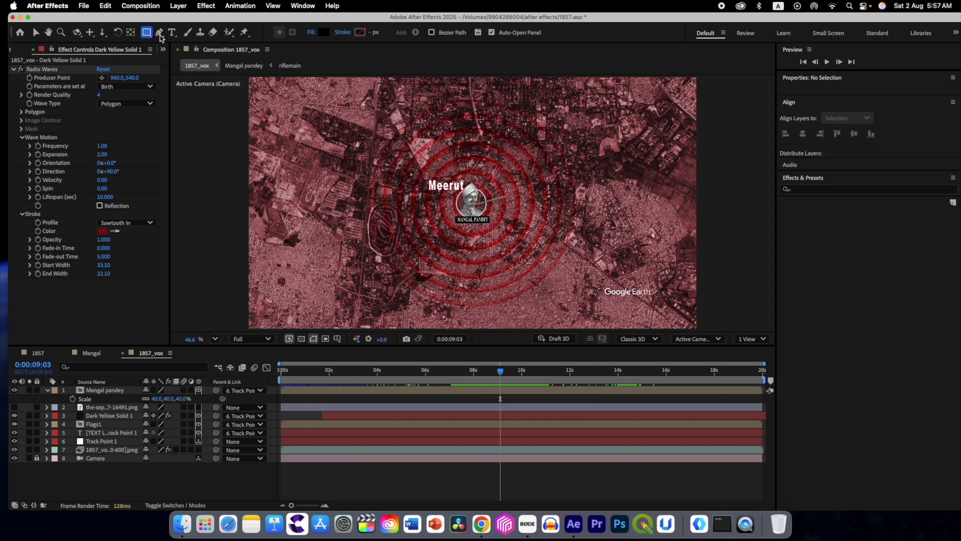
pyautogui.click(323, 33)
pyautogui.write('FFFFFF')
pyautogui.press('Return')
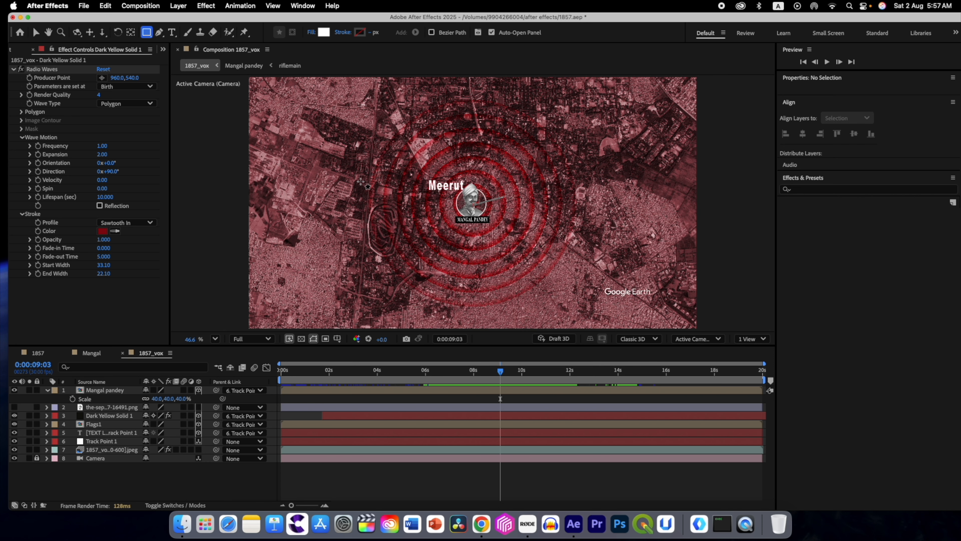
pyautogui.moveTo(360, 181); pyautogui.dragTo(552, 215)
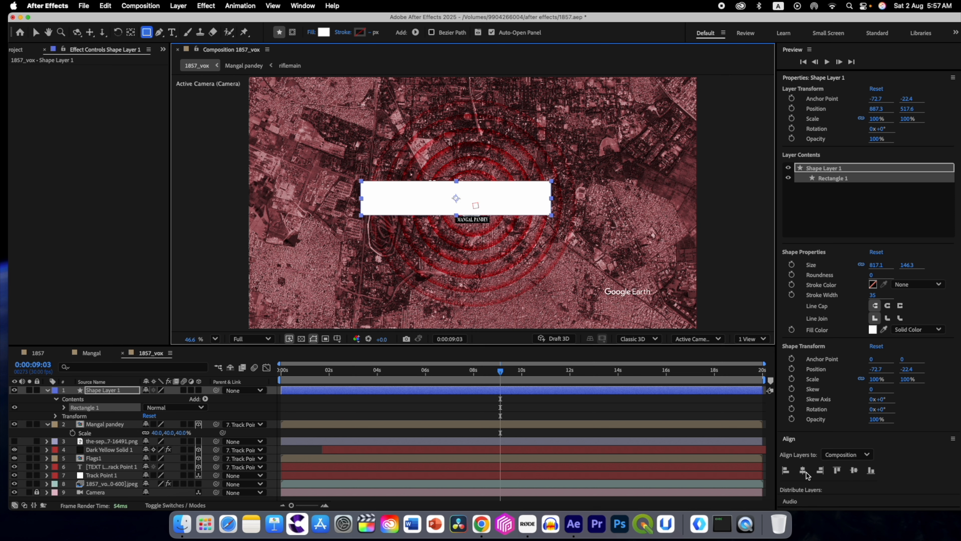
# Step: Centre the white rectangle horizontally and vertically in the composition
pyautogui.click(803, 470)
pyautogui.click(854, 470)
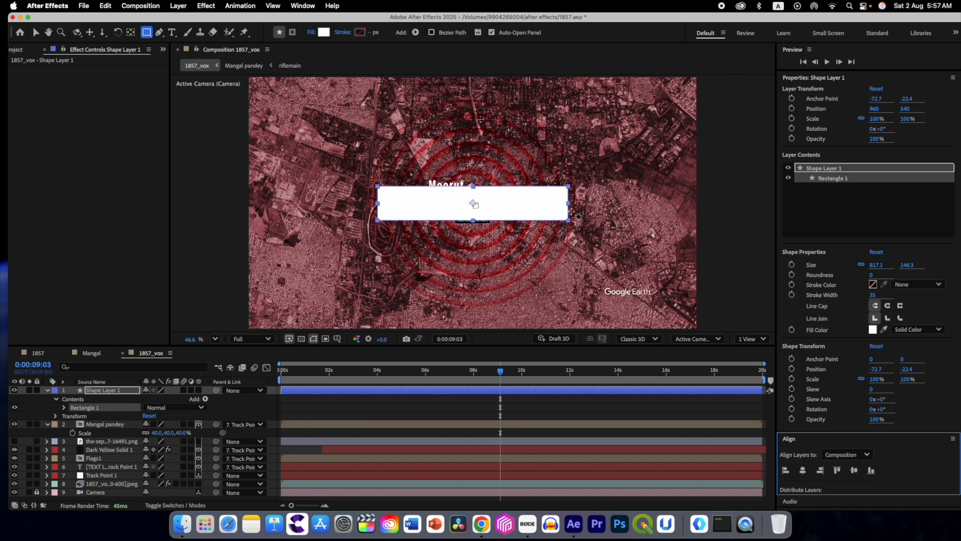
pyautogui.click(302, 6)
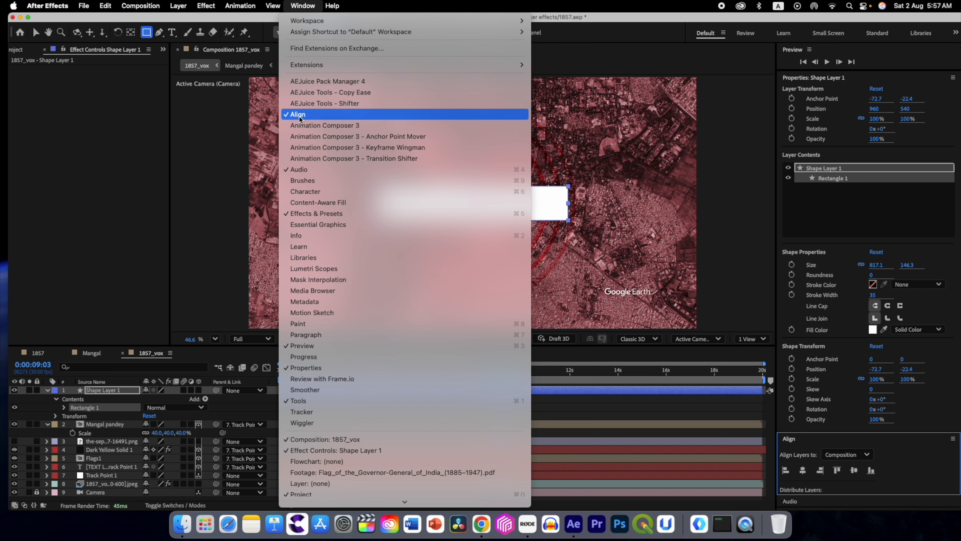
pyautogui.click(916, 440)
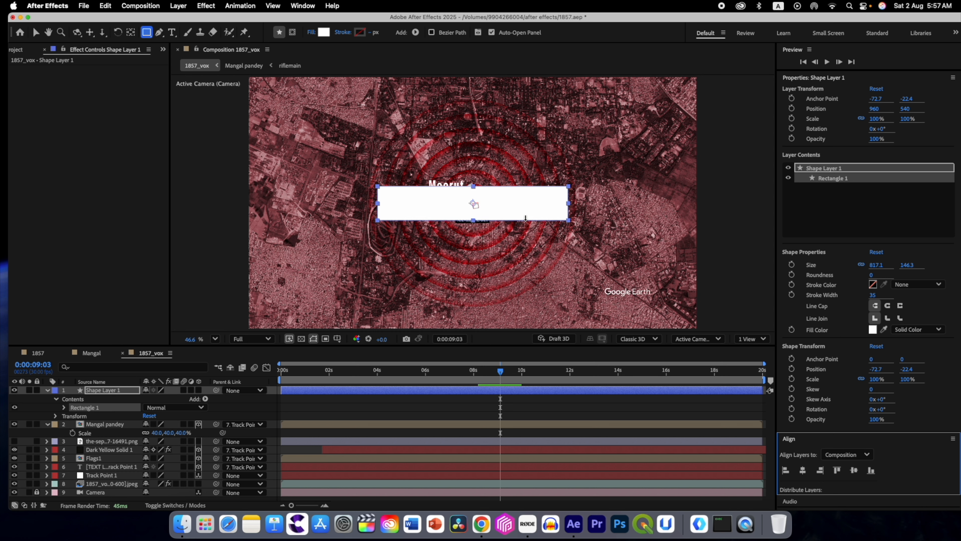
# Step: Rename the white rectangle's shape layer to box2 and collapse its properties
pyautogui.click(101, 392)
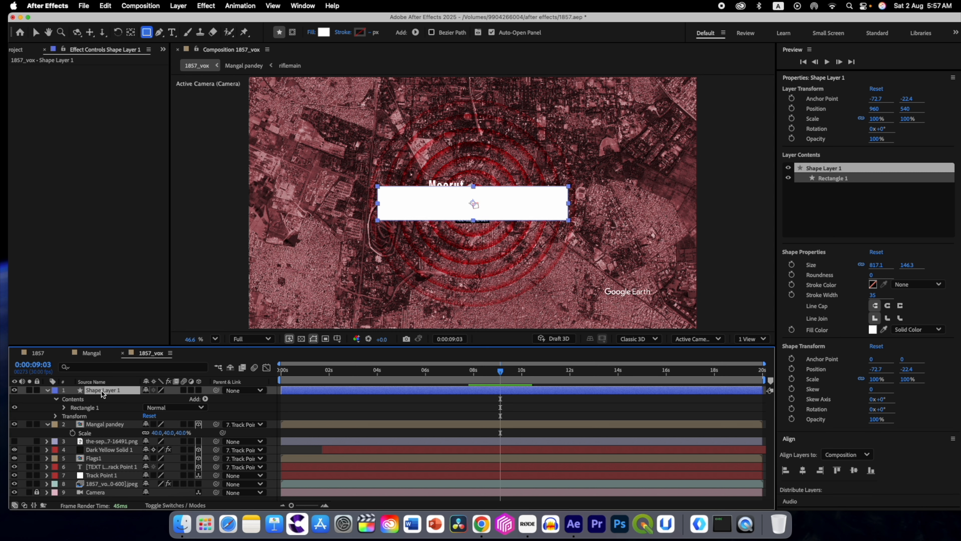
pyautogui.press('Return')
pyautogui.write('b')
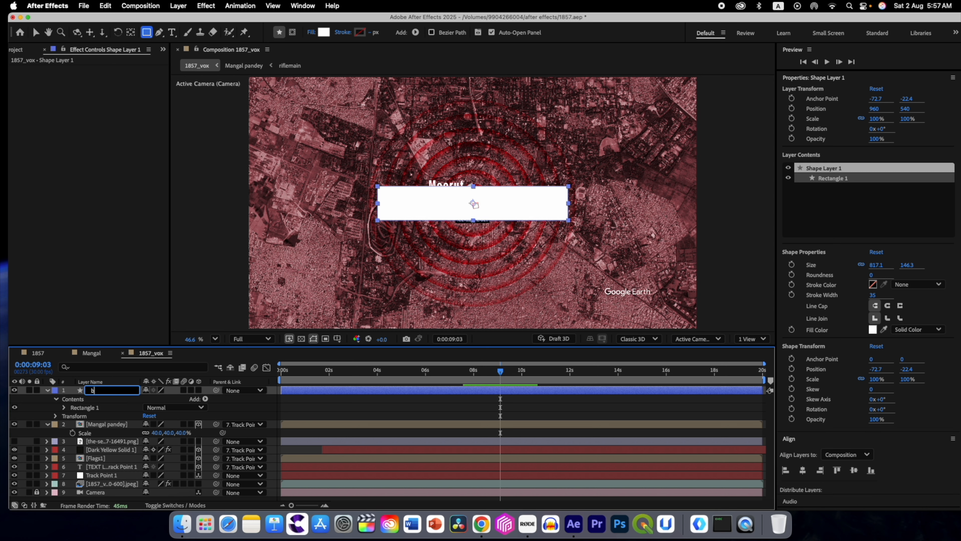
pyautogui.write('ox2')
pyautogui.press('Return')
pyautogui.click(47, 390)
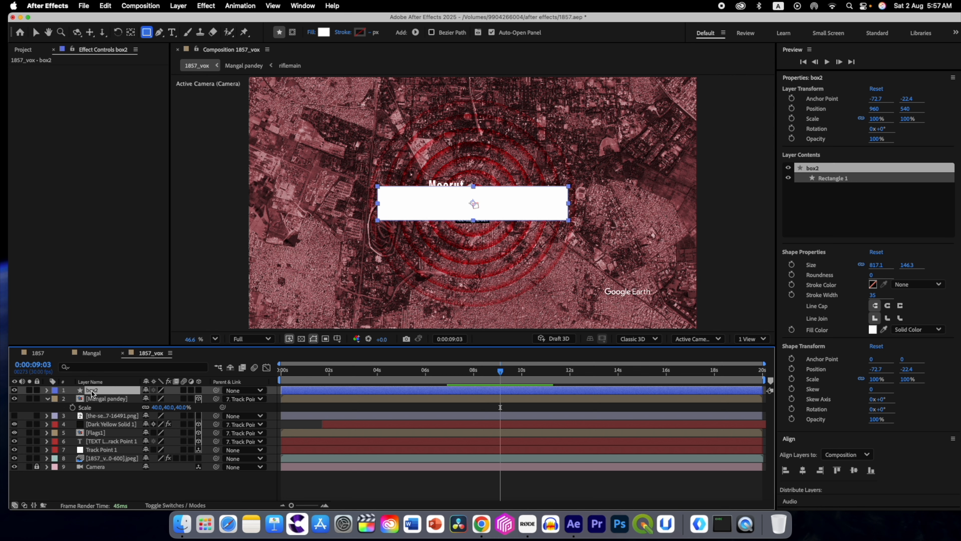
# Step: Keyframe box2's unlinked horizontal Scale from 15% at 0:00:09:03 to 100% at 0:00:09:12, keeping the vertical scale at 100%
pyautogui.press('s')
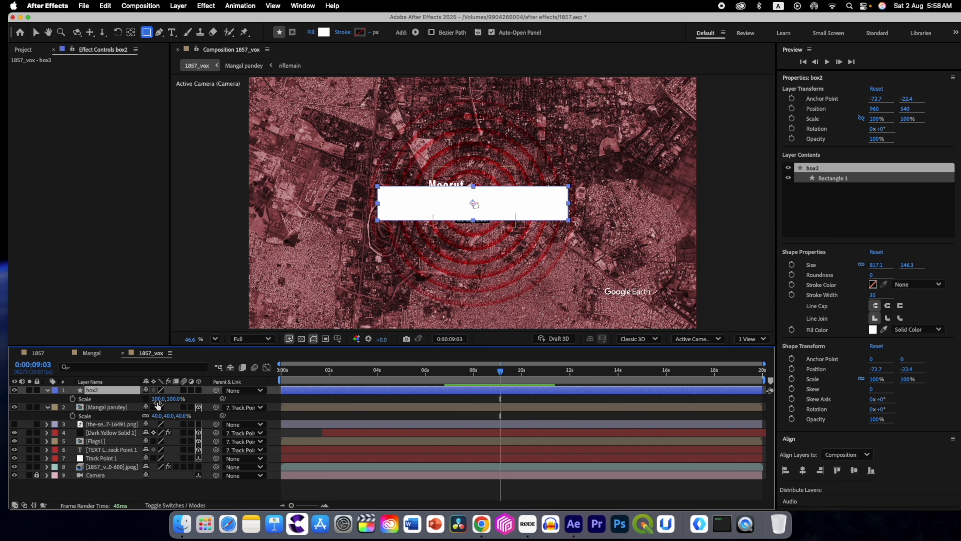
pyautogui.moveTo(157, 398); pyautogui.dragTo(112, 398)
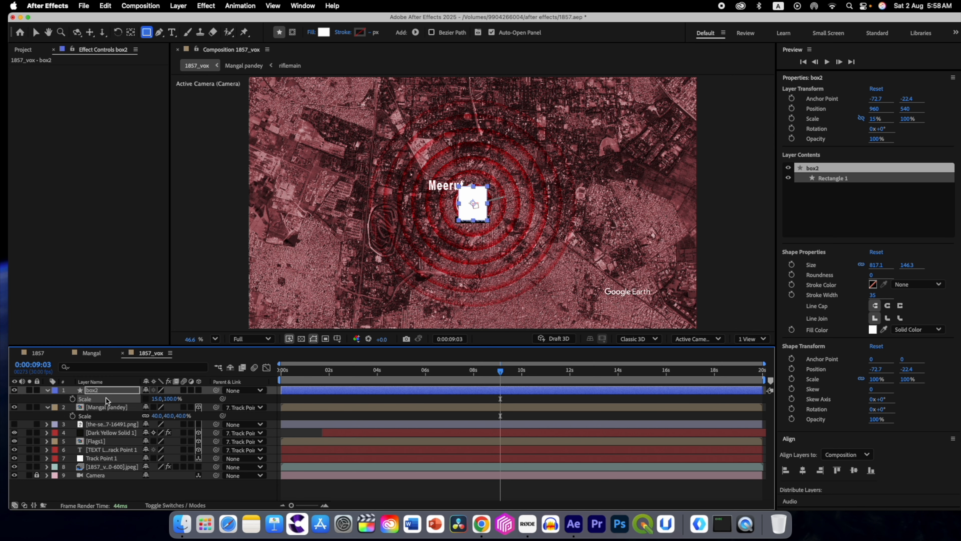
pyautogui.click(72, 399)
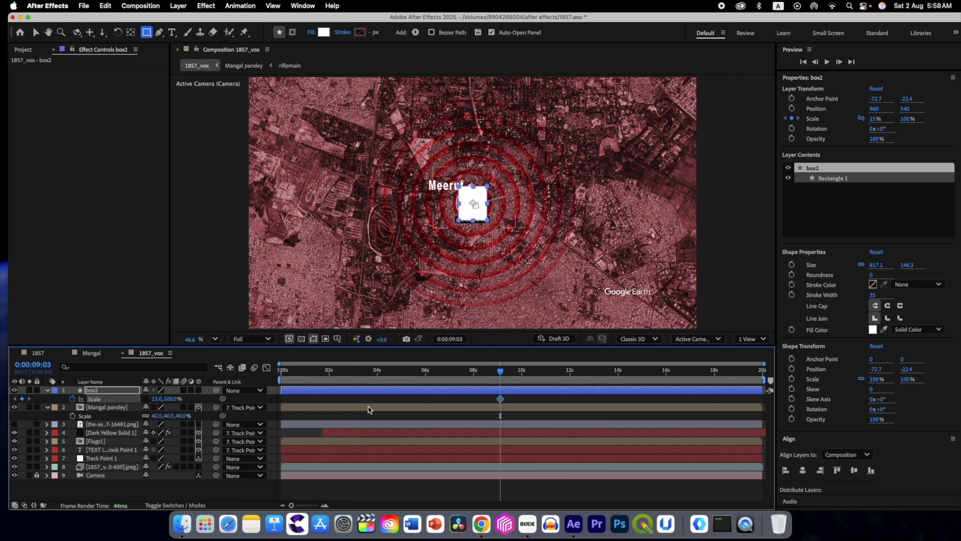
pyautogui.moveTo(500, 371); pyautogui.dragTo(507, 373)
pyautogui.click(158, 399)
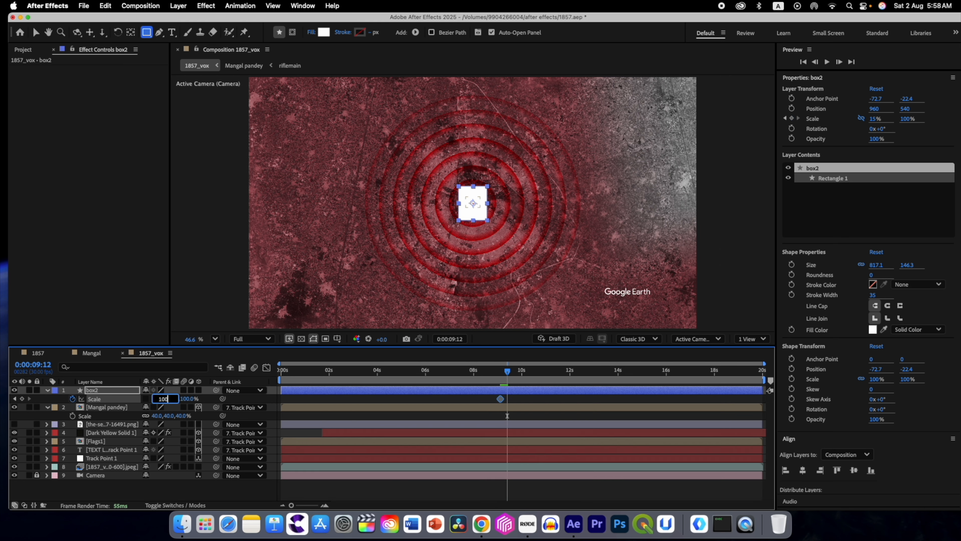
pyautogui.press('Return')
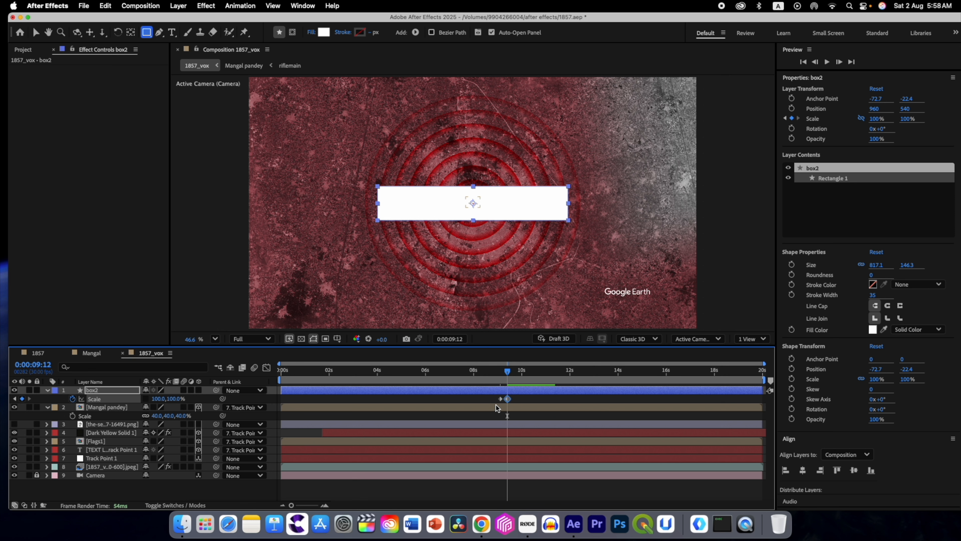
# Step: Ease and spread box2's Scale keyframes, starting at 0:00:08:24, and reshape the speed curve to peak near the start
pyautogui.moveTo(517, 402); pyautogui.dragTo(494, 400)
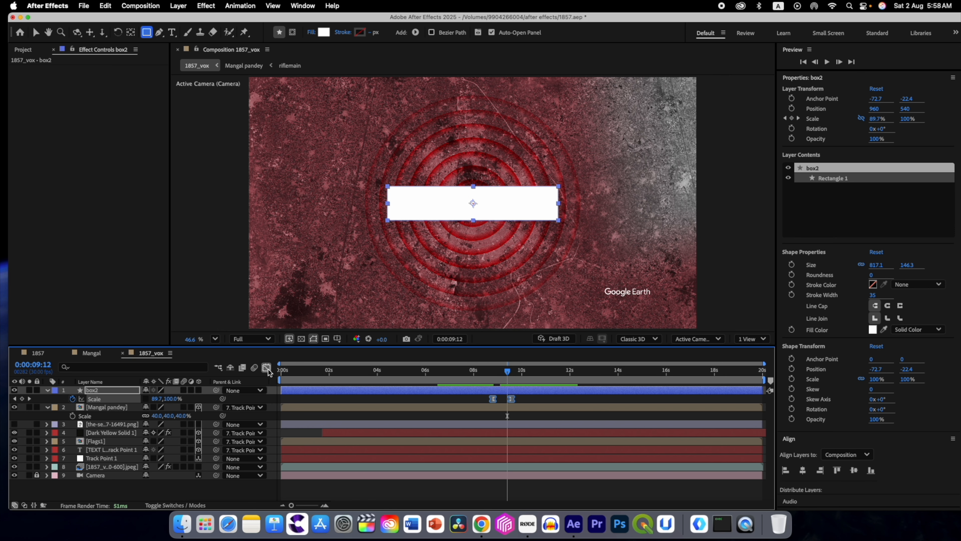
pyautogui.click(266, 368)
pyautogui.moveTo(497, 468)
pyautogui.mouseDown()
pyautogui.moveTo(517, 483)
pyautogui.moveTo(493, 476)
pyautogui.mouseUp()
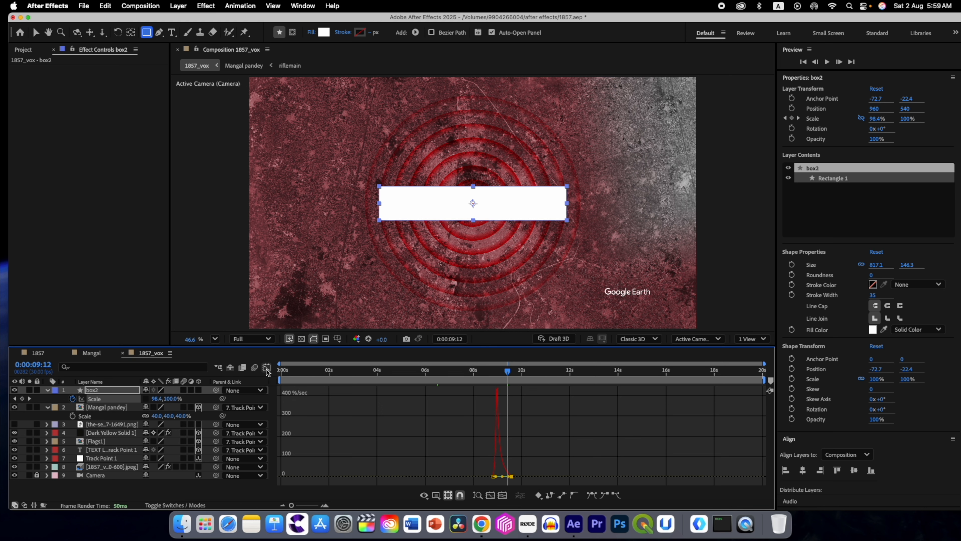
pyautogui.click(267, 368)
# Step: Play the box2 scale animation from about 0:00:08:01 and scrub back to its first keyframe at 0:00:08:24
pyautogui.moveTo(509, 375); pyautogui.dragTo(475, 375)
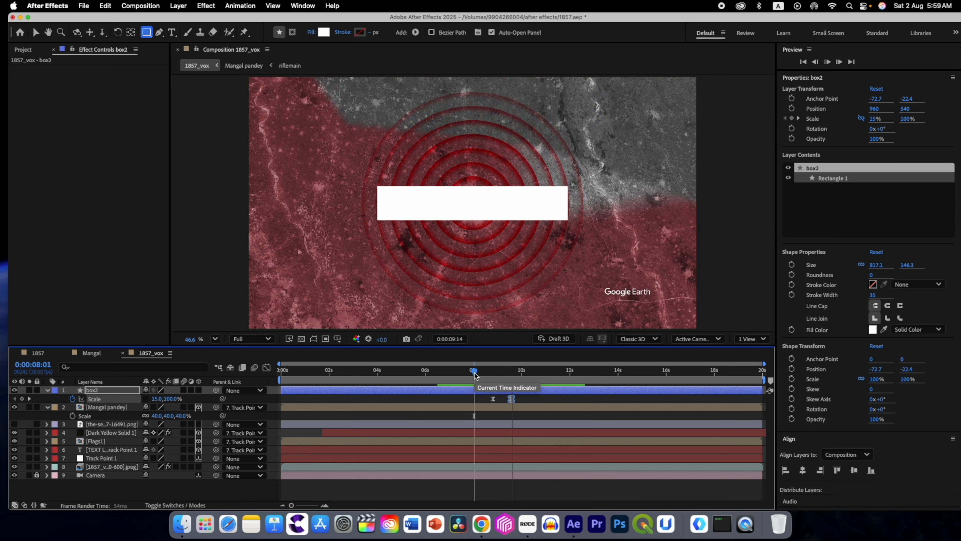
pyautogui.press('space')
pyautogui.moveTo(529, 374); pyautogui.dragTo(493, 374)
pyautogui.press('space')
pyautogui.press('space')
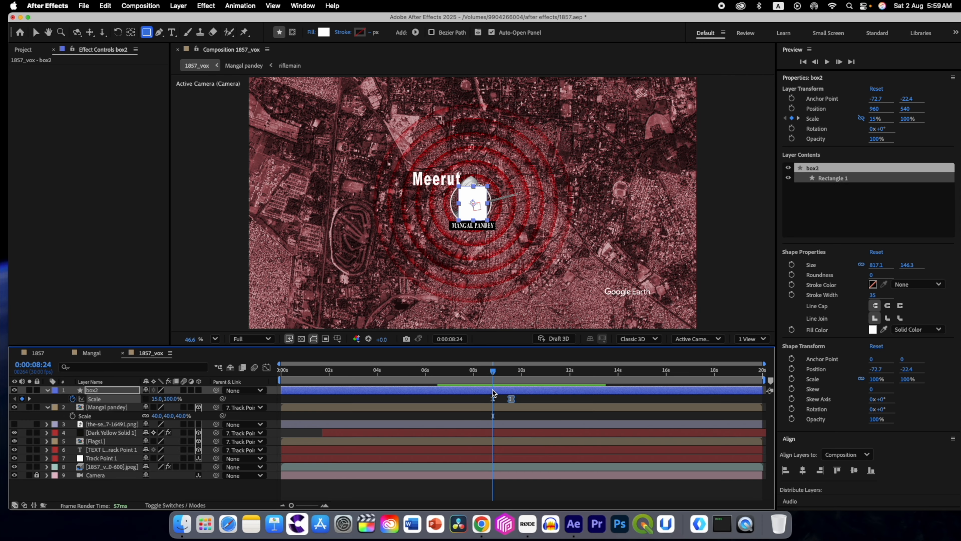
# Step: Trim the start of the box2 layer to 0:00:08:24 and play from 0:00:08:06 to check its entrance
pyautogui.click(492, 392)
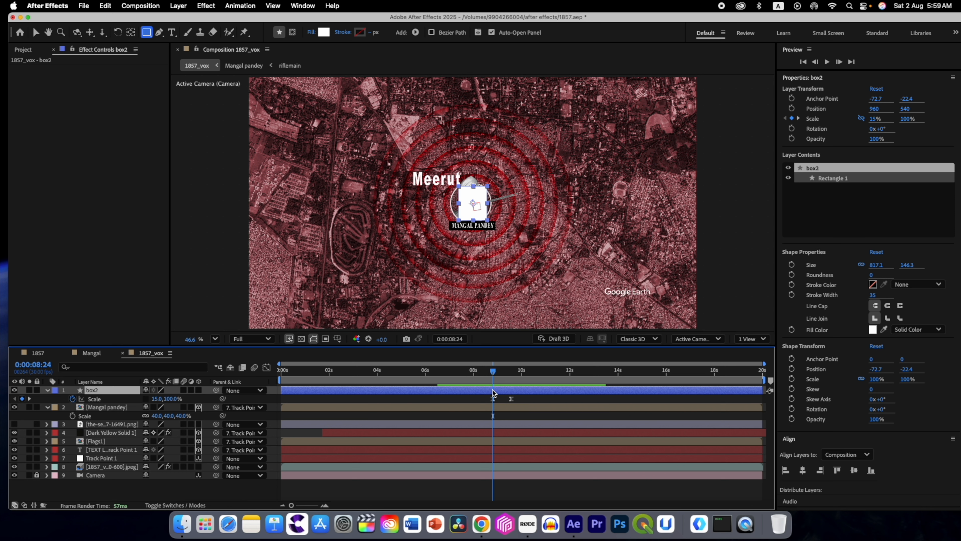
pyautogui.hotkey('alt', '[')
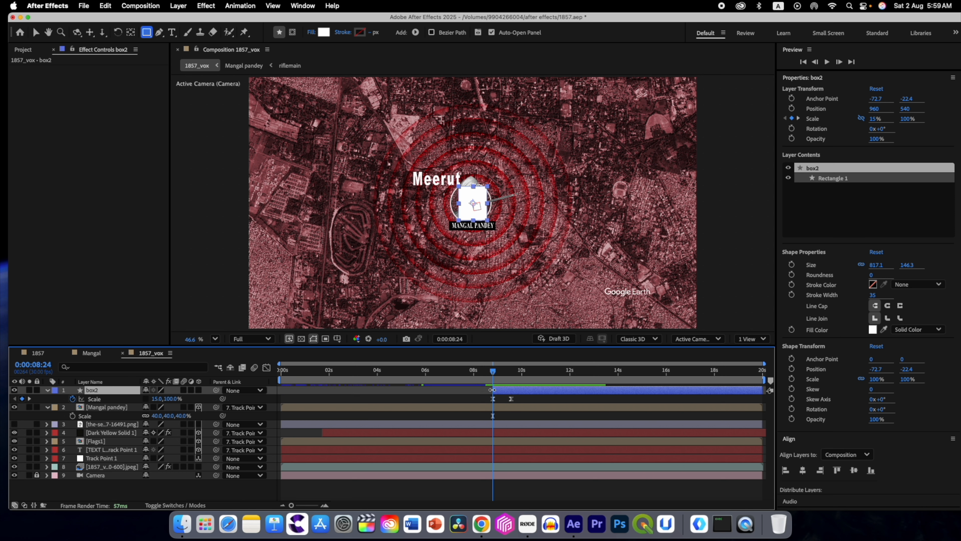
pyautogui.click(479, 373)
pyautogui.press('space')
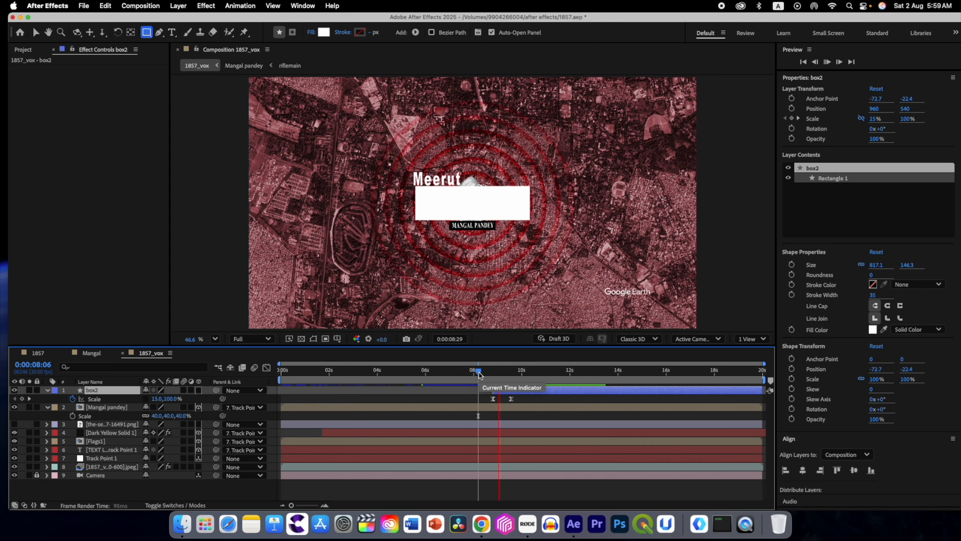
pyautogui.press('space')
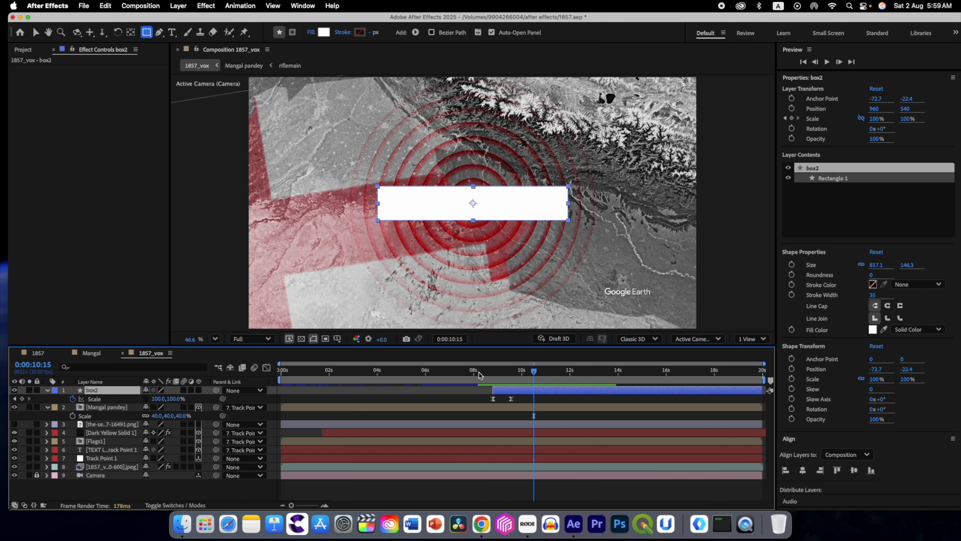
# Step: Play the composition from 0:00:08:17 to review box2's entrance
pyautogui.click(520, 373)
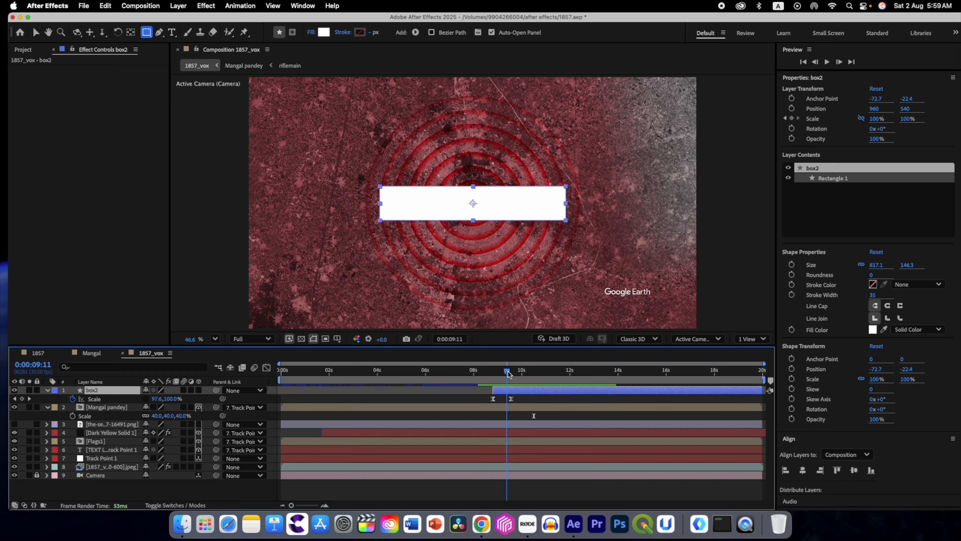
pyautogui.click(488, 371)
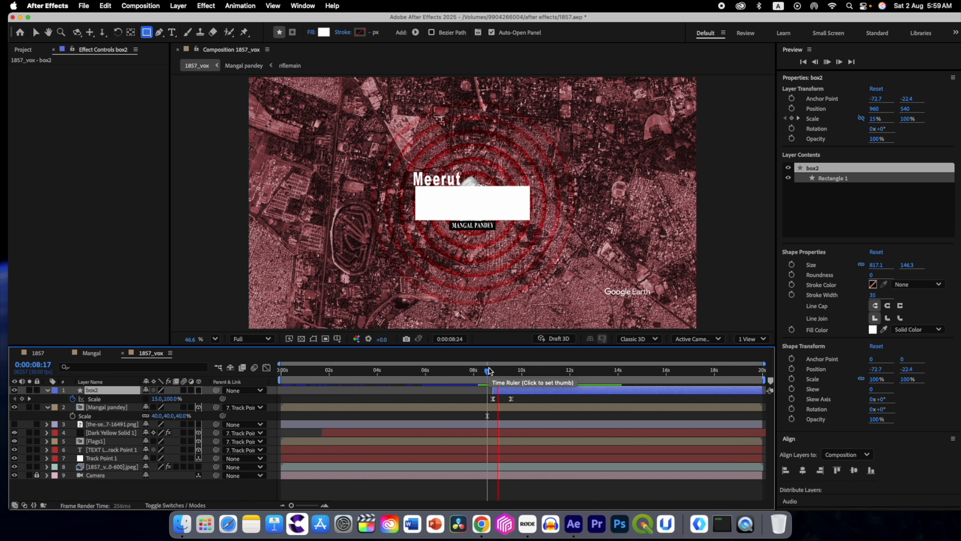
pyautogui.press('space')
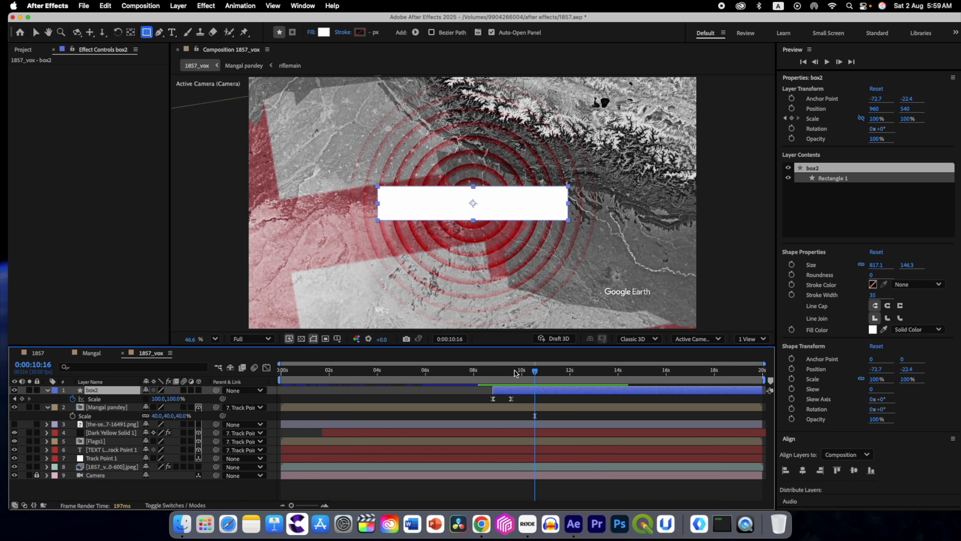
# Step: Keyframe box2's horizontal Scale from 100% at 0:00:10:19 to 15% at 0:00:11:07 and trim the layer's end there
pyautogui.moveTo(534, 374); pyautogui.dragTo(537, 373)
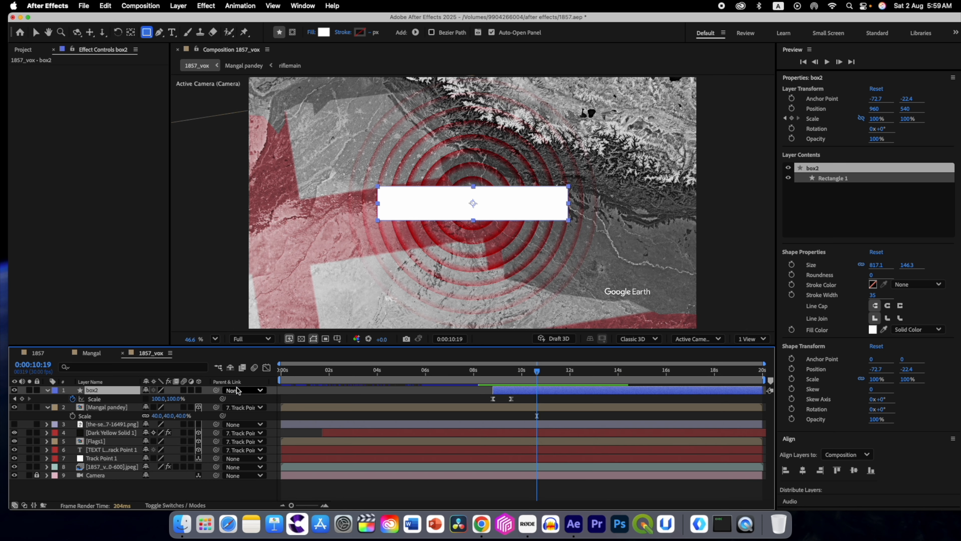
pyautogui.click(22, 398)
pyautogui.moveTo(536, 374); pyautogui.dragTo(553, 374)
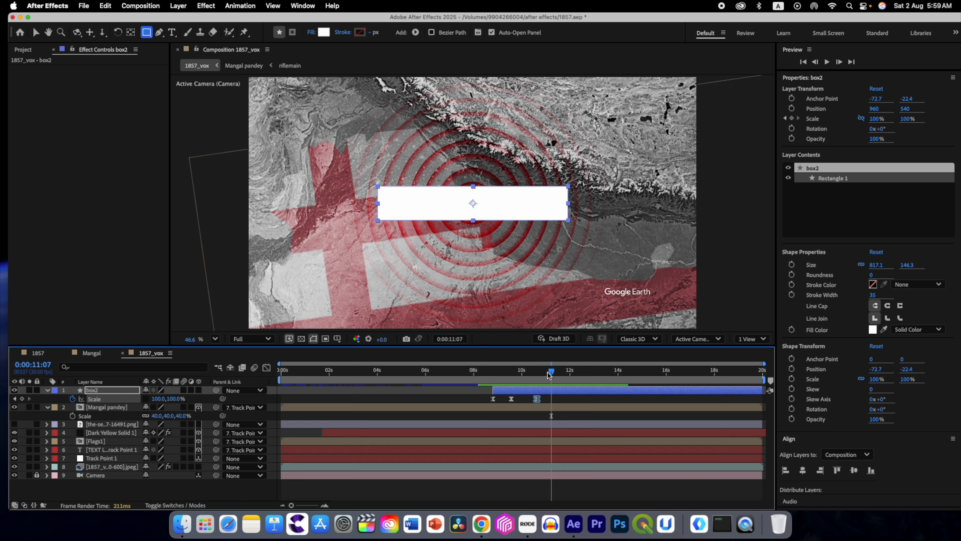
pyautogui.click(156, 399)
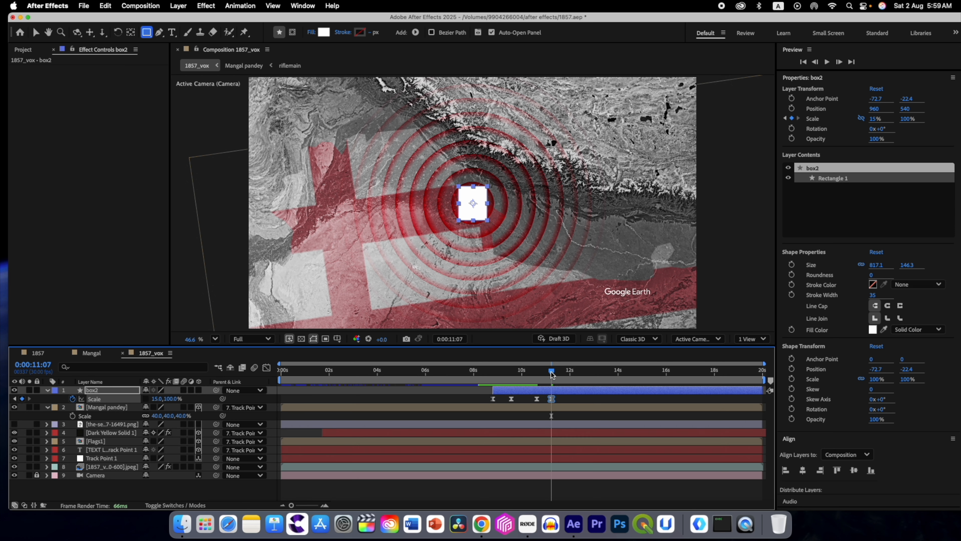
pyautogui.hotkey('alt', ']')
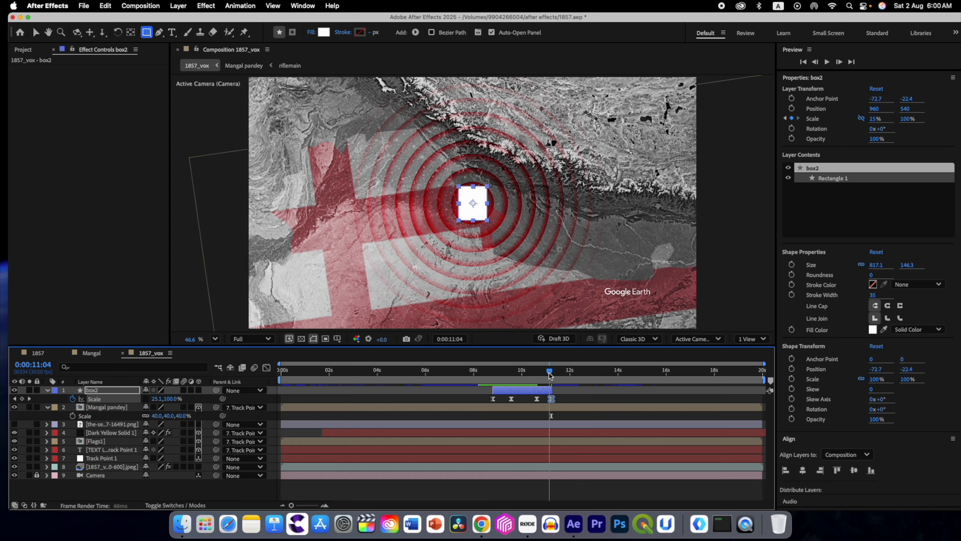
# Step: Play box2's entrance and exit from 0:00:07:28, finishing with the playhead at 0:00:09:09
pyautogui.moveTo(552, 375); pyautogui.dragTo(473, 369)
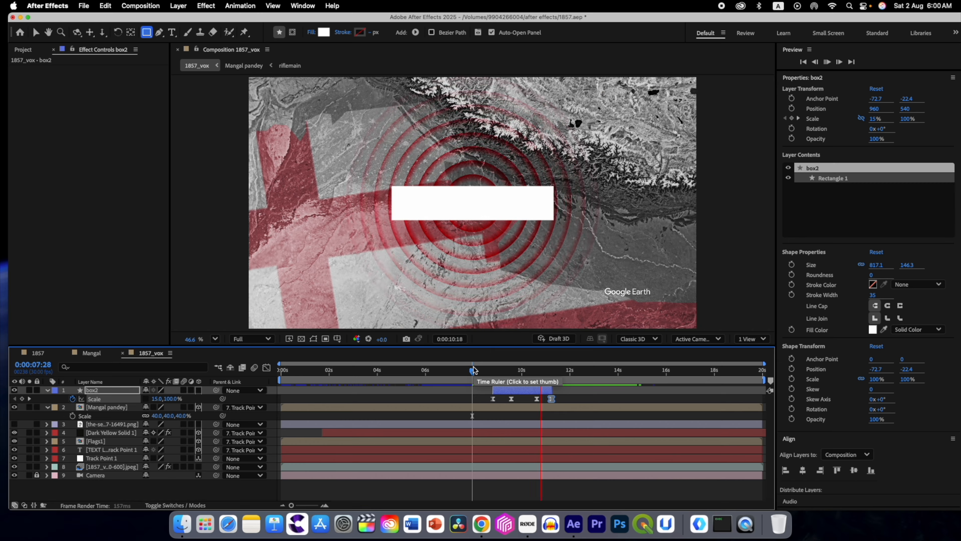
pyautogui.press('space')
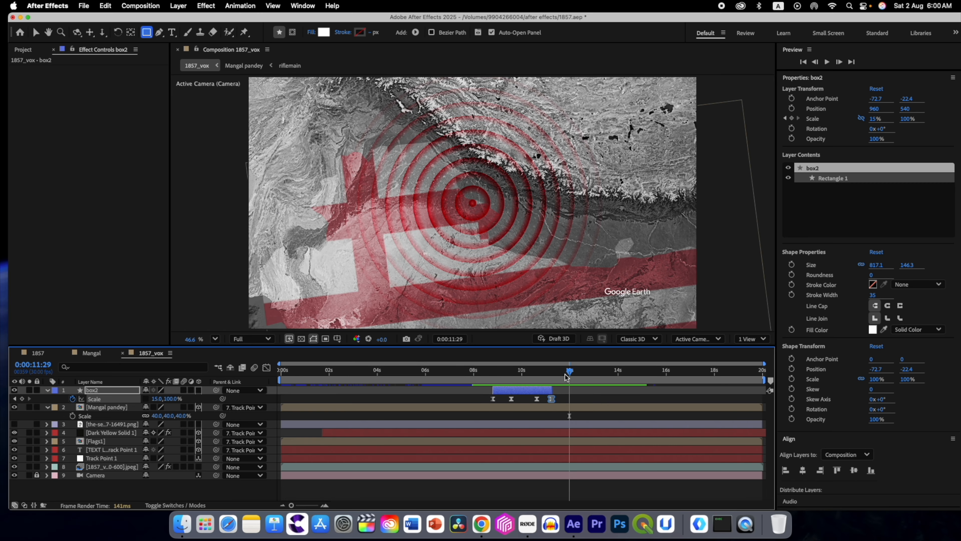
pyautogui.moveTo(570, 373); pyautogui.dragTo(505, 371)
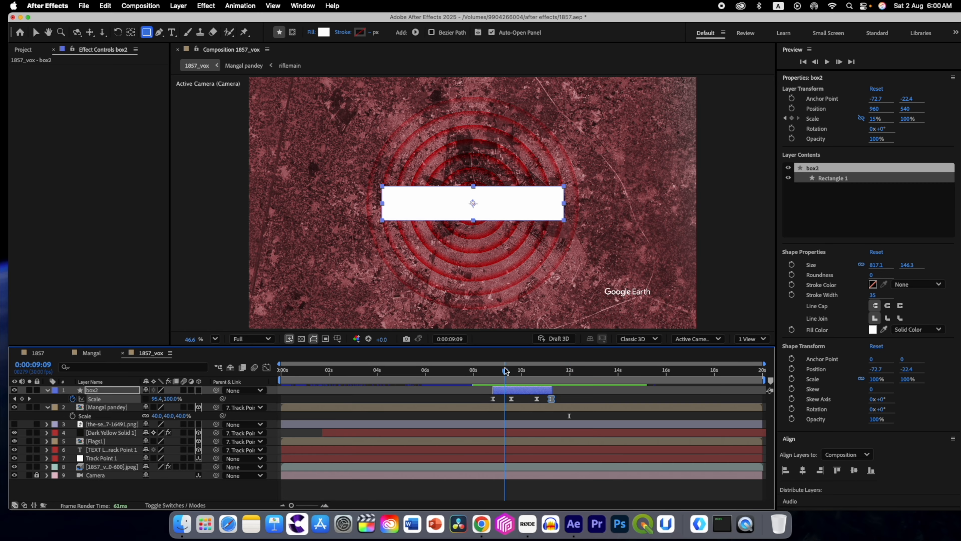
# Step: Add a text layer over the white box reading "Revolt Of 1857" with a black fill
pyautogui.click(104, 486)
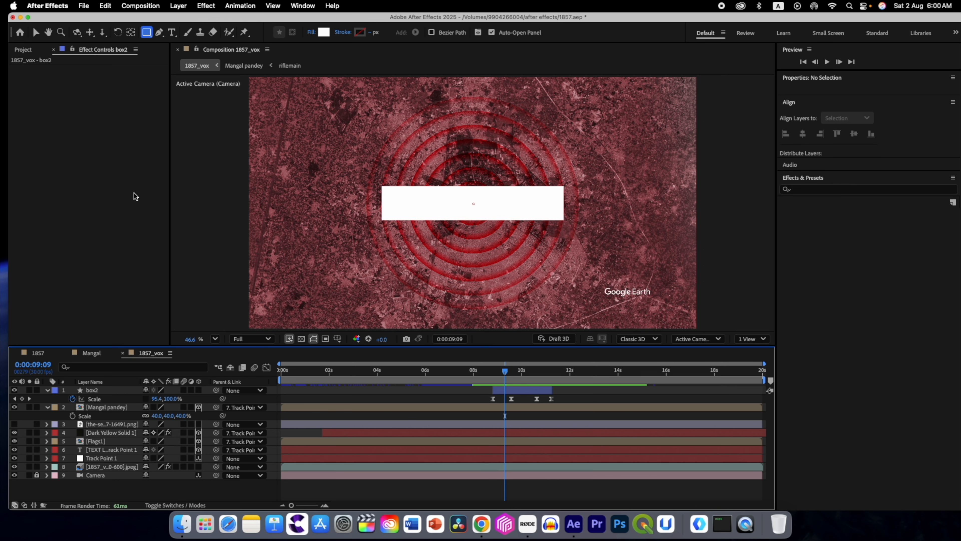
pyautogui.click(172, 32)
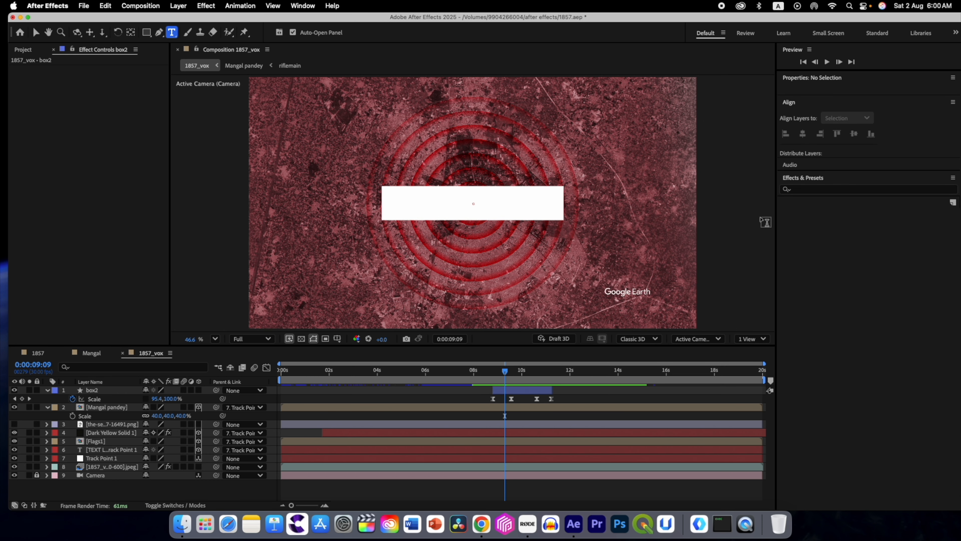
pyautogui.click(399, 198)
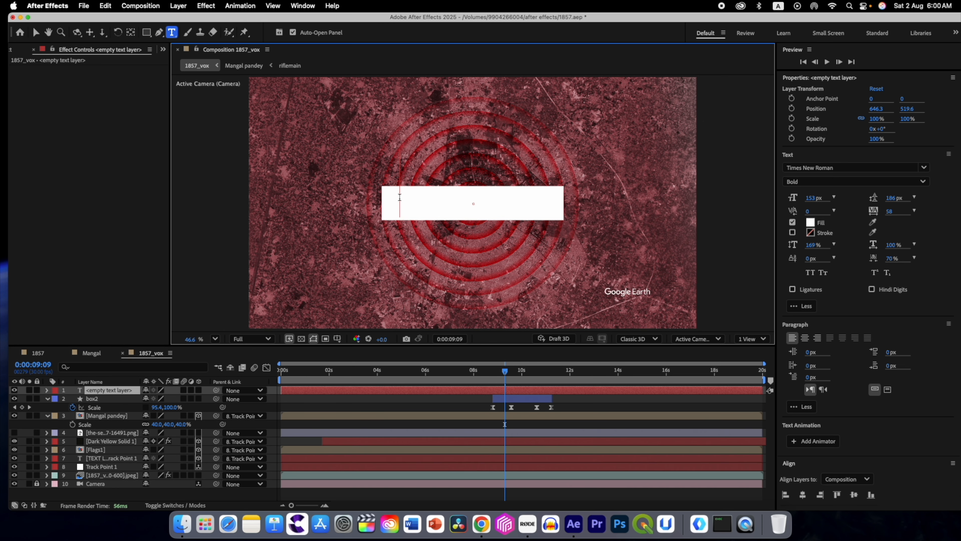
pyautogui.click(810, 224)
pyautogui.click(488, 328)
pyautogui.click(586, 209)
pyautogui.write('Revolt Of')
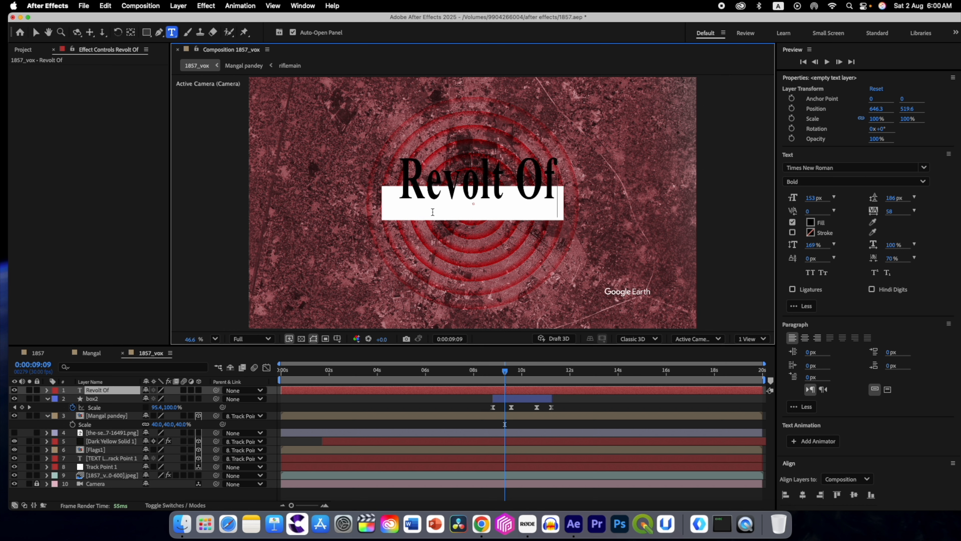
pyautogui.write(' 1857')
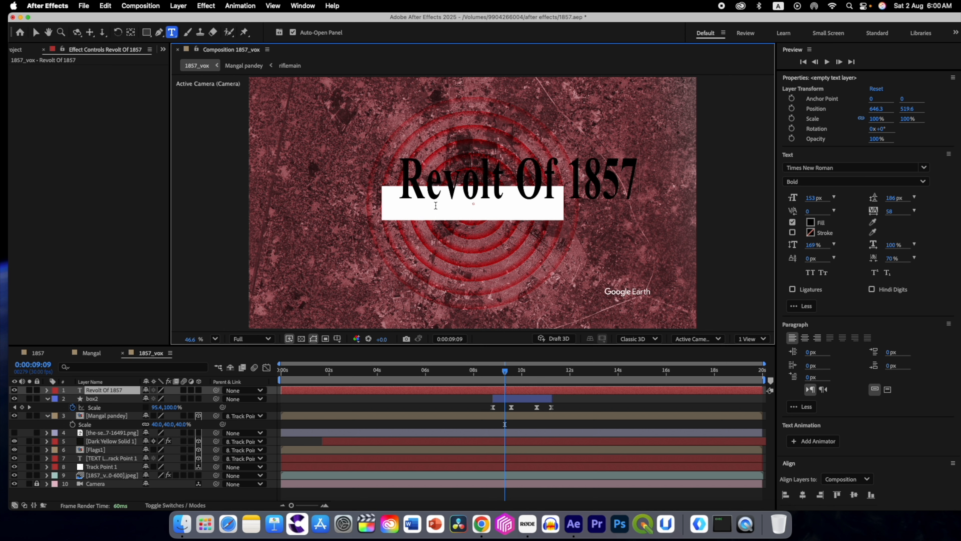
# Step: Reduce the Revolt Of 1857 text to 104 px and place it centred inside the white box
pyautogui.press('super+a')
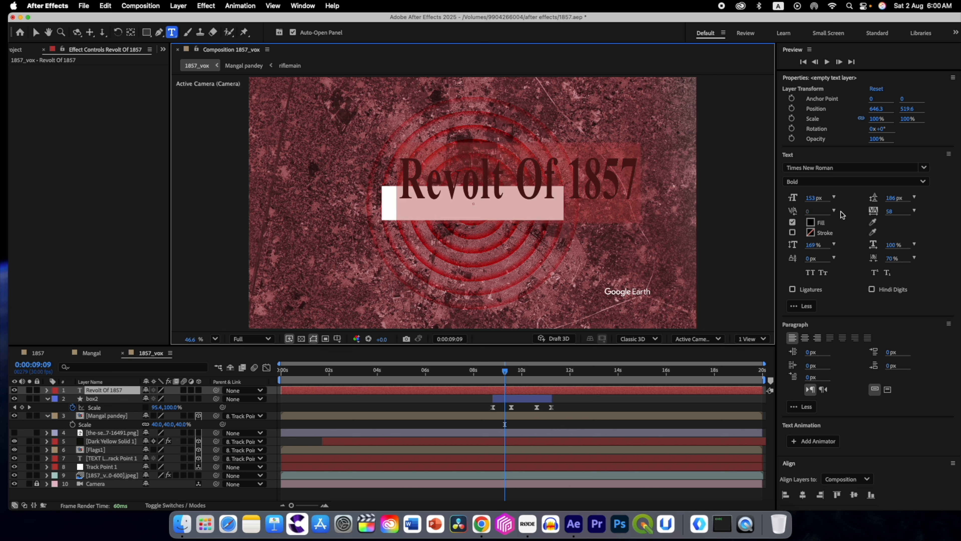
pyautogui.moveTo(813, 201); pyautogui.dragTo(782, 201)
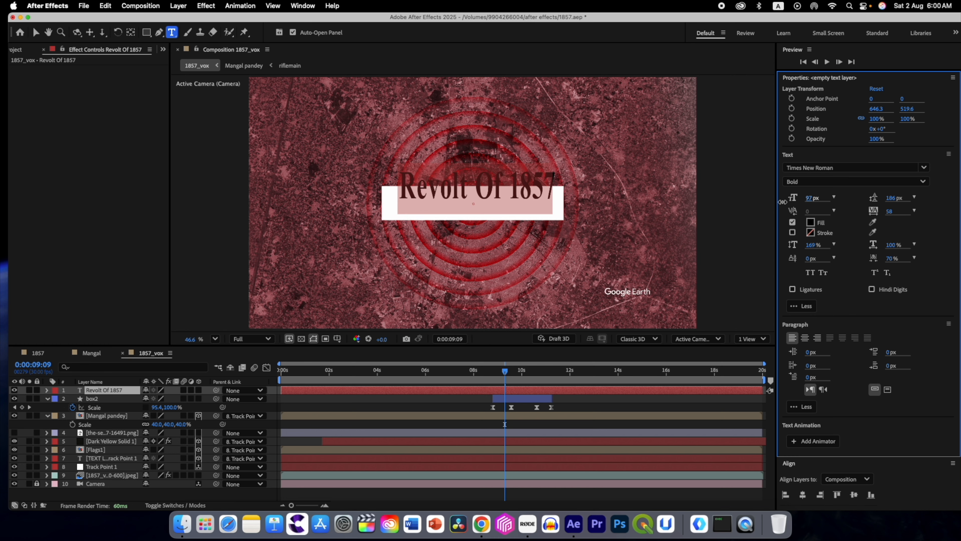
pyautogui.press('v')
pyautogui.moveTo(456, 214); pyautogui.dragTo(447, 233)
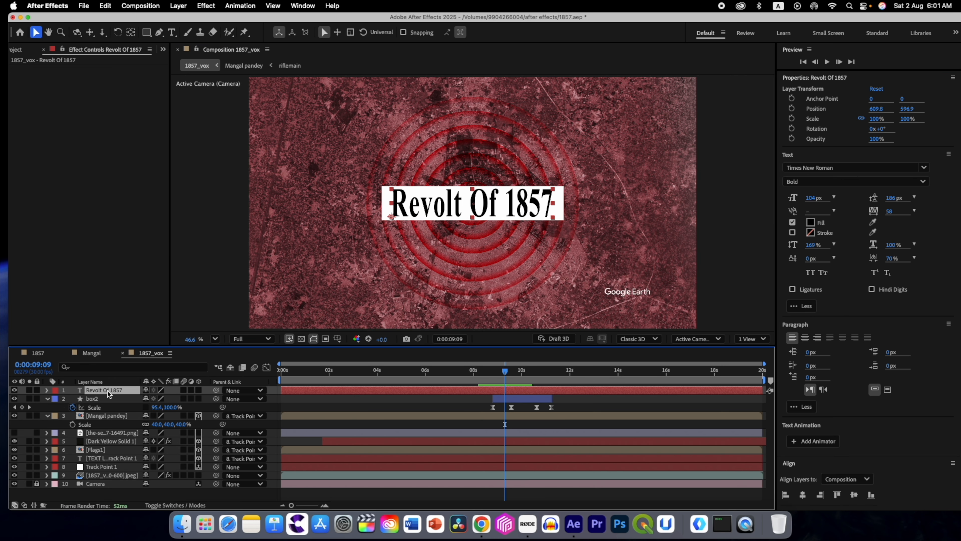
# Step: Apply a Drop Shadow to the Revolt Of 1857 text with Distance 8 and Softness 21
pyautogui.hotkey('ctrl', 'space')
pyautogui.write('dro')
pyautogui.press('Return')
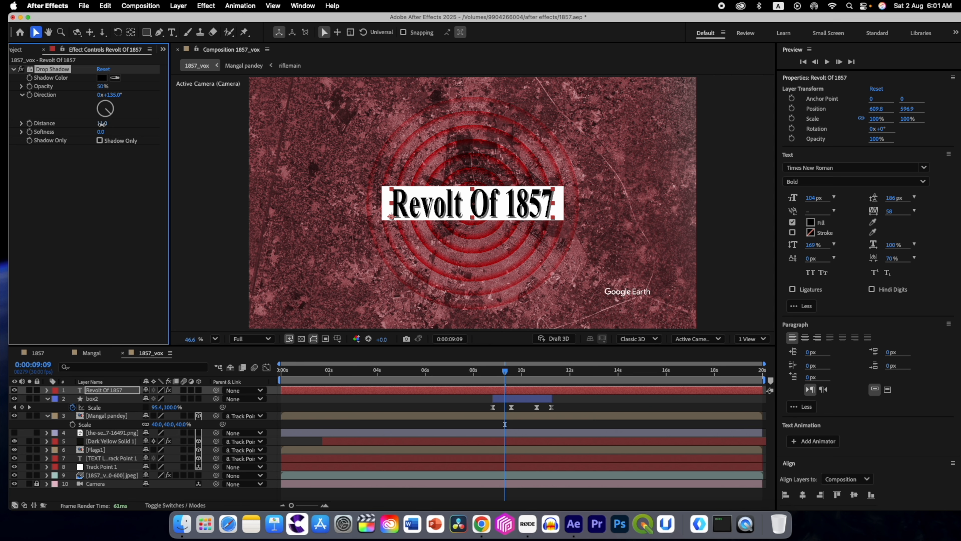
pyautogui.click(101, 125)
pyautogui.write('8')
pyautogui.press('Return')
pyautogui.moveTo(100, 133); pyautogui.dragTo(111, 134)
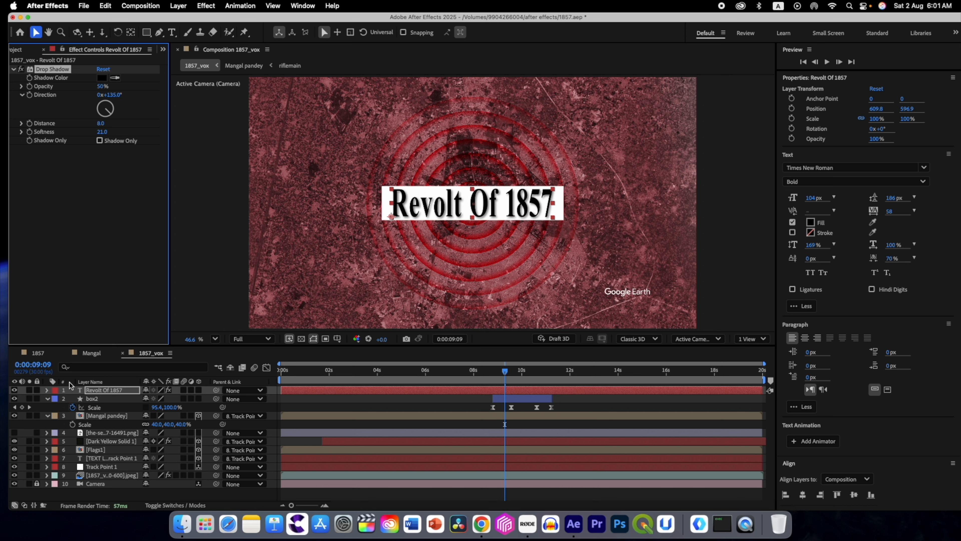
# Step: Apply a Drop Shadow to box2 with Distance 11 and Softness 20, and collapse the layer's properties
pyautogui.click(90, 399)
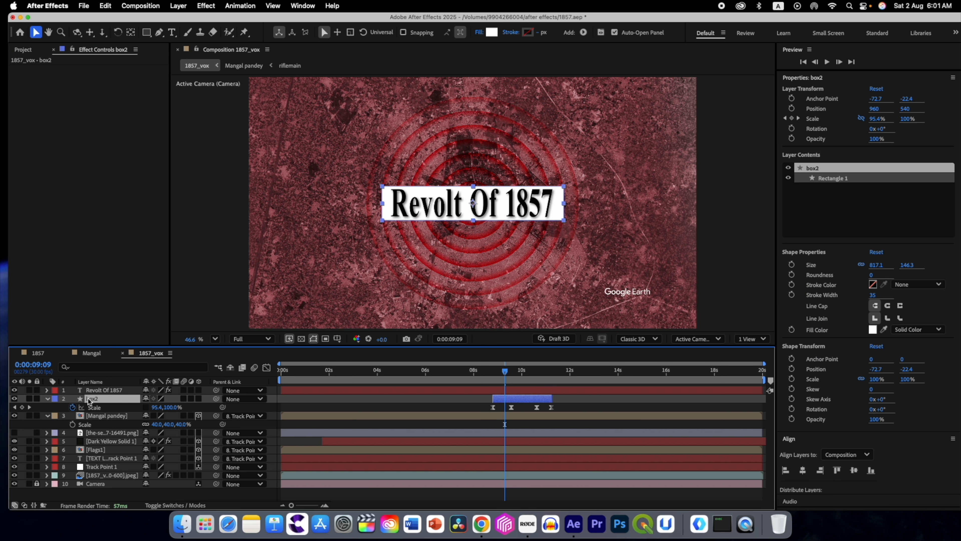
pyautogui.hotkey('ctrl', 'space')
pyautogui.write('dro')
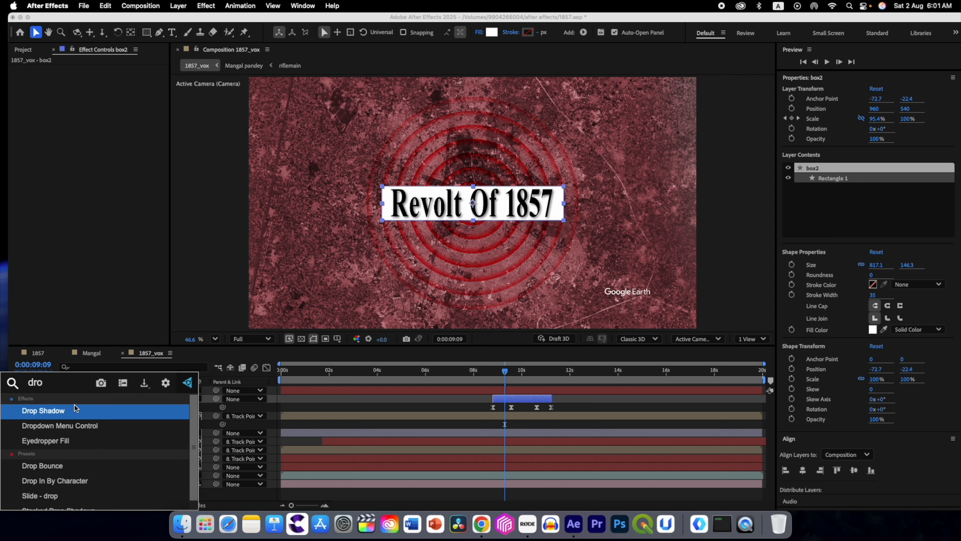
pyautogui.click(76, 407)
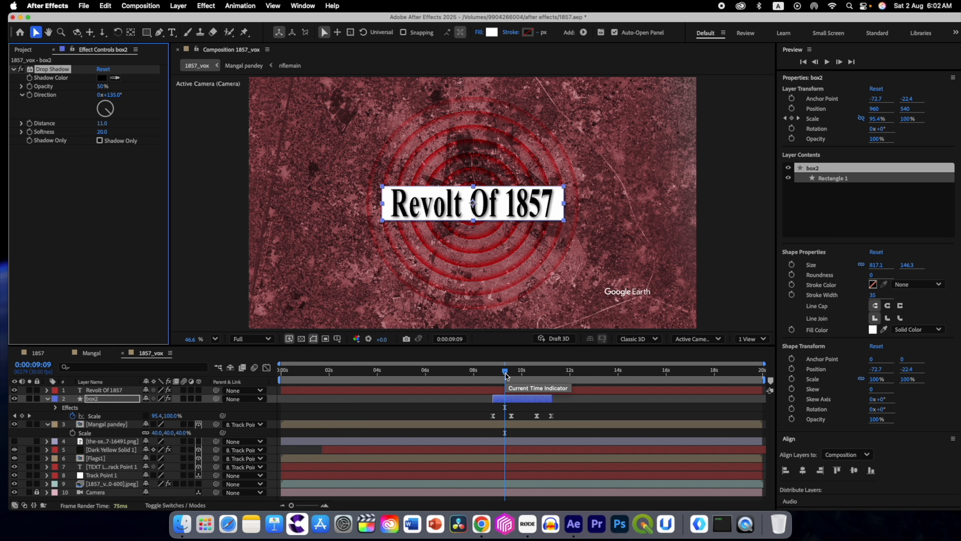
pyautogui.moveTo(505, 373); pyautogui.dragTo(502, 375)
pyautogui.click(46, 399)
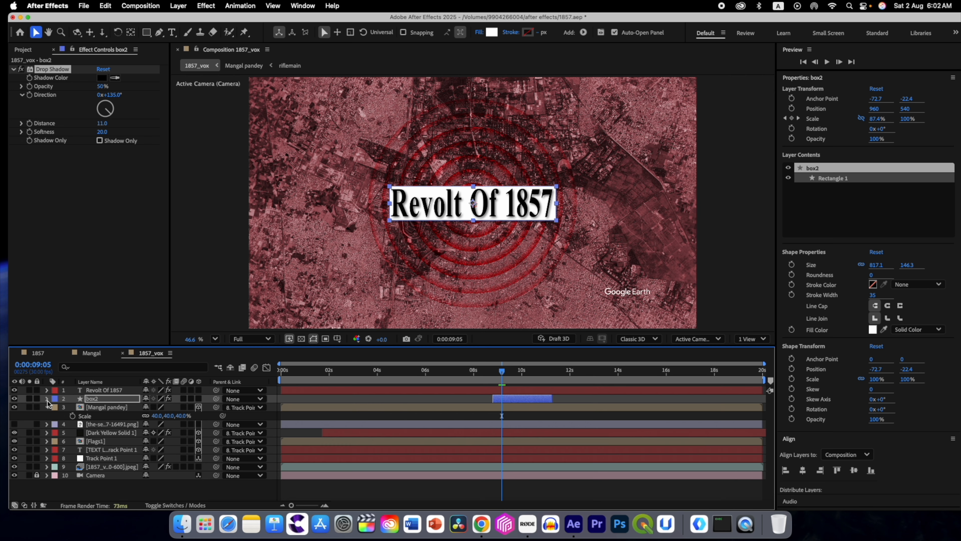
# Step: Duplicate the box2 layer and place the copy above the Revolt Of 1857 text layer
pyautogui.click(92, 399)
pyautogui.click(97, 487)
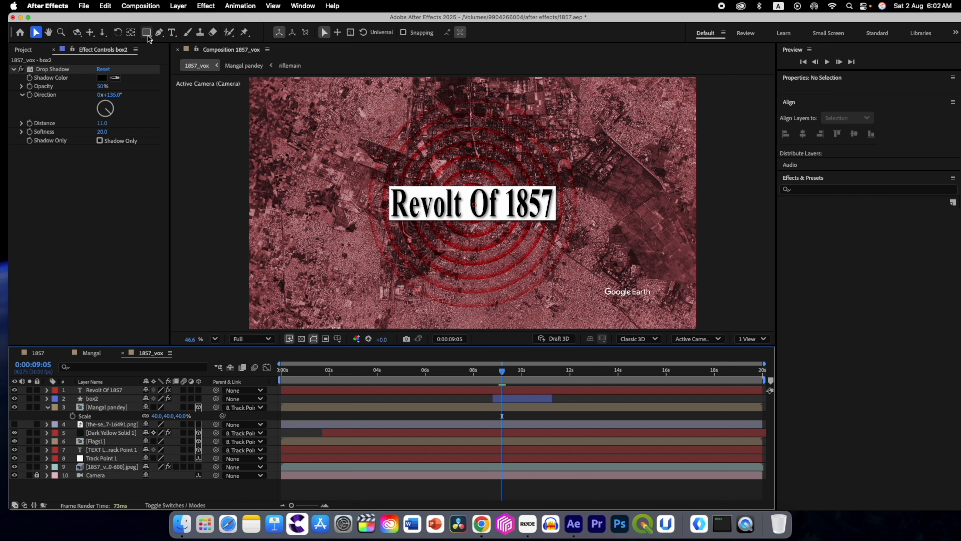
pyautogui.click(92, 400)
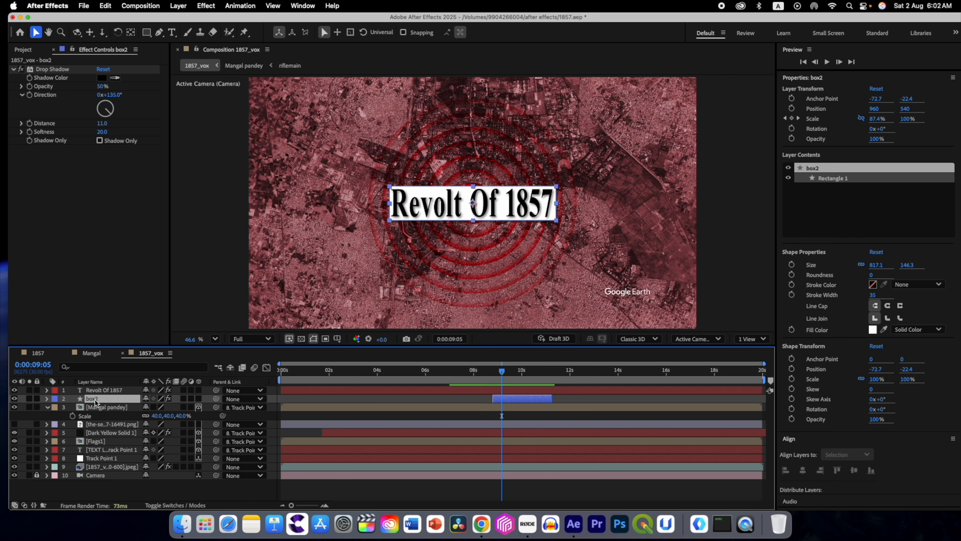
pyautogui.press('super+d')
pyautogui.click(92, 407)
pyautogui.moveTo(92, 400); pyautogui.dragTo(97, 391)
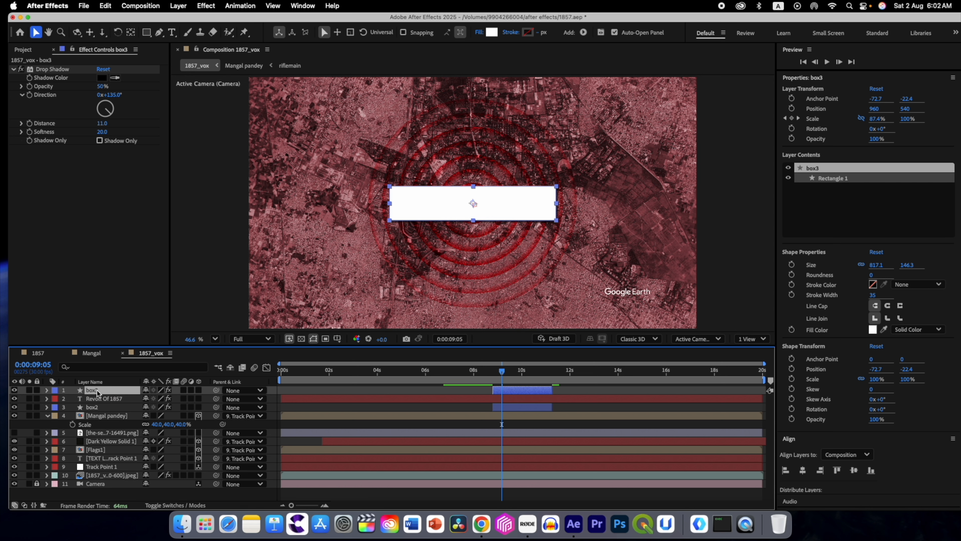
# Step: Rename the duplicated box layer as matt_text
pyautogui.press('Return')
pyautogui.write('matt')
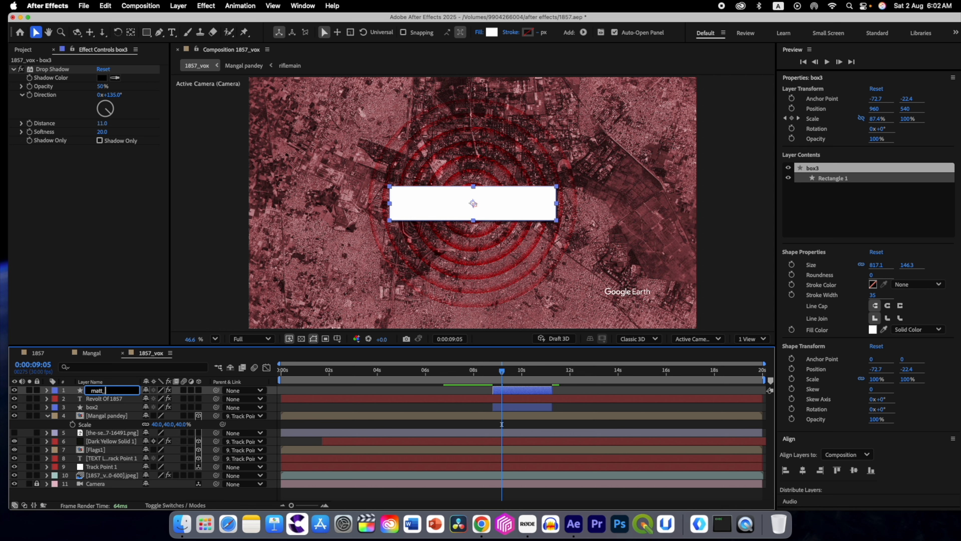
pyautogui.write('_text')
pyautogui.press('Return')
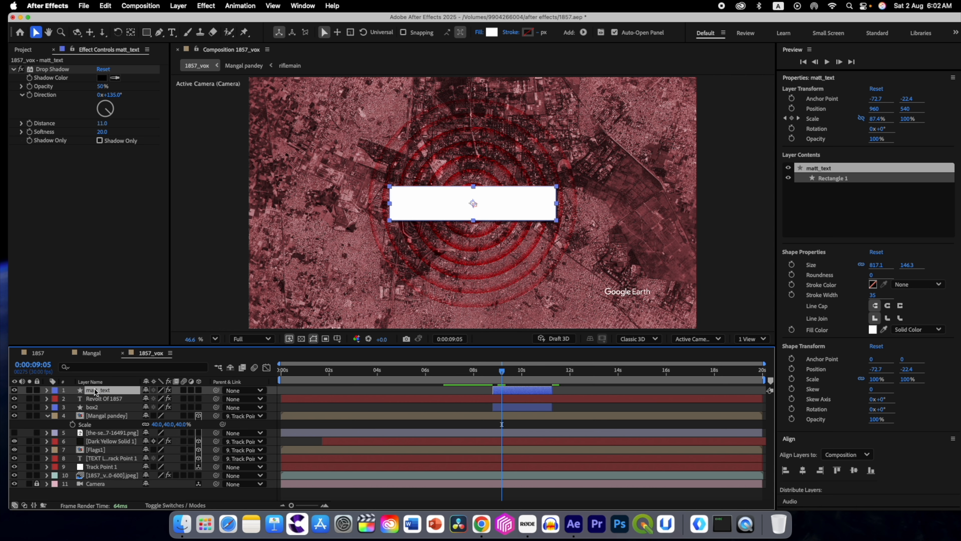
# Step: Remove all Scale keyframes from the matt_text layer with the playhead at 0:00:09:10
pyautogui.moveTo(502, 375); pyautogui.dragTo(506, 375)
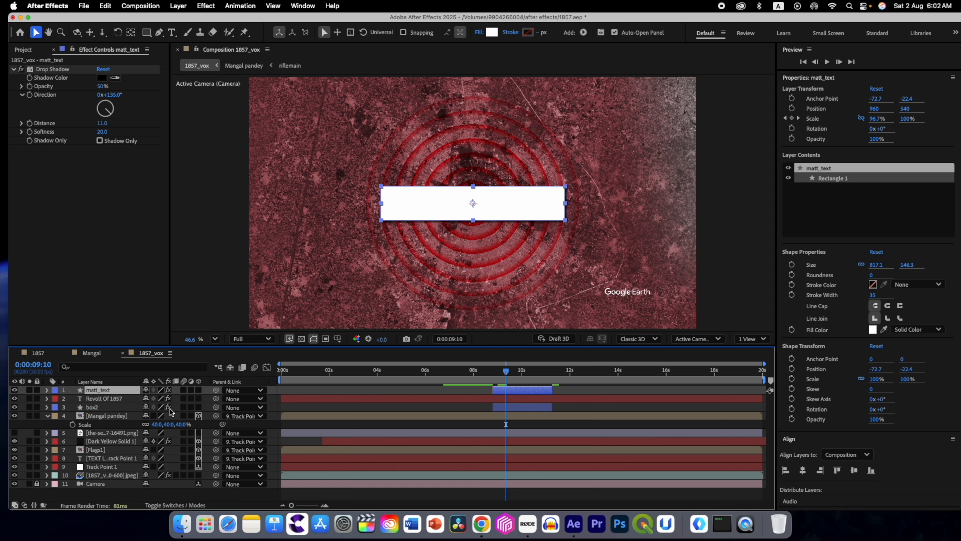
pyautogui.press('u')
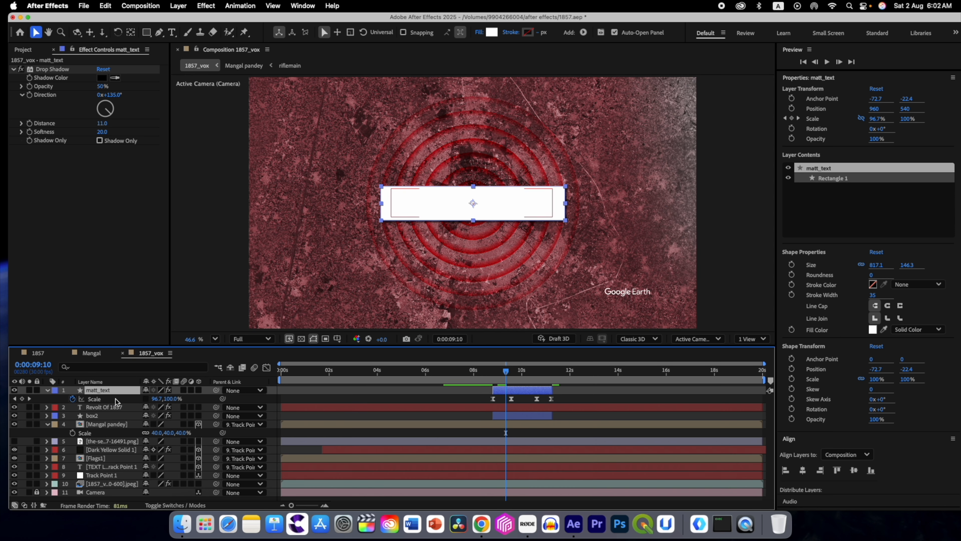
pyautogui.click(72, 399)
# Step: Shift matt_text down to Position 960, 688 so it sits directly beneath the white box
pyautogui.click(101, 391)
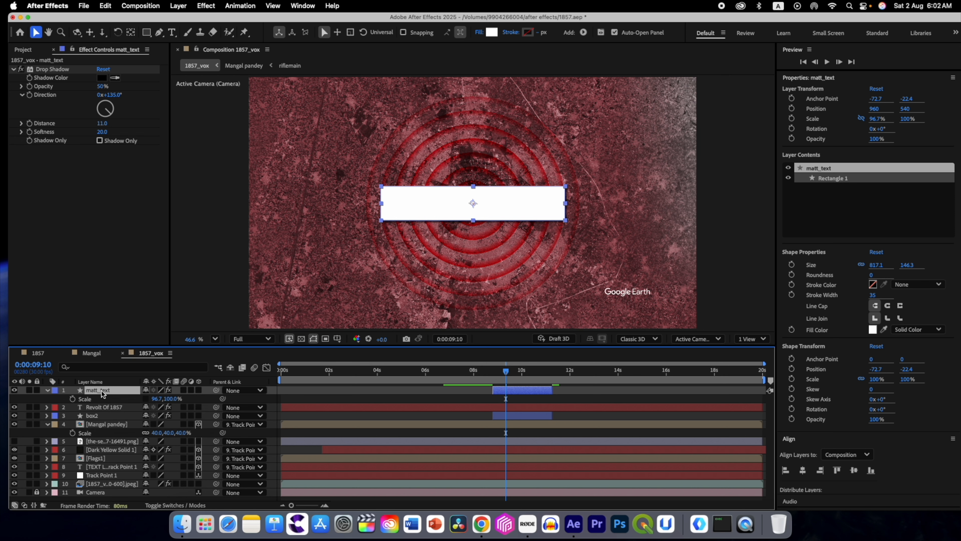
pyautogui.press('p')
pyautogui.moveTo(166, 399); pyautogui.dragTo(238, 397)
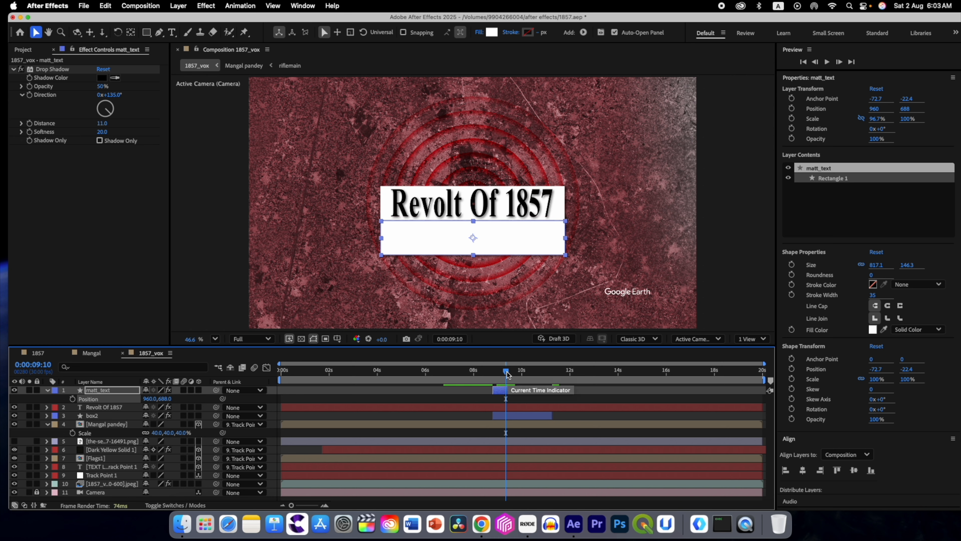
# Step: Keyframe the Revolt Of 1857 text's Position from 609.8, 732.9 at 0:00:08:29 to 609.8, 596.9 at 0:00:09:05
pyautogui.moveTo(507, 374); pyautogui.dragTo(503, 375)
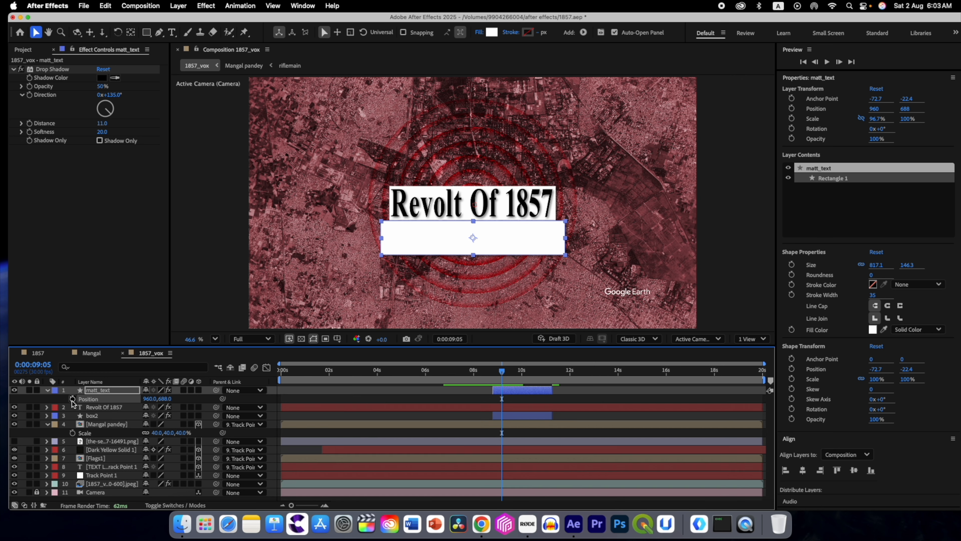
pyautogui.click(94, 408)
pyautogui.press('p')
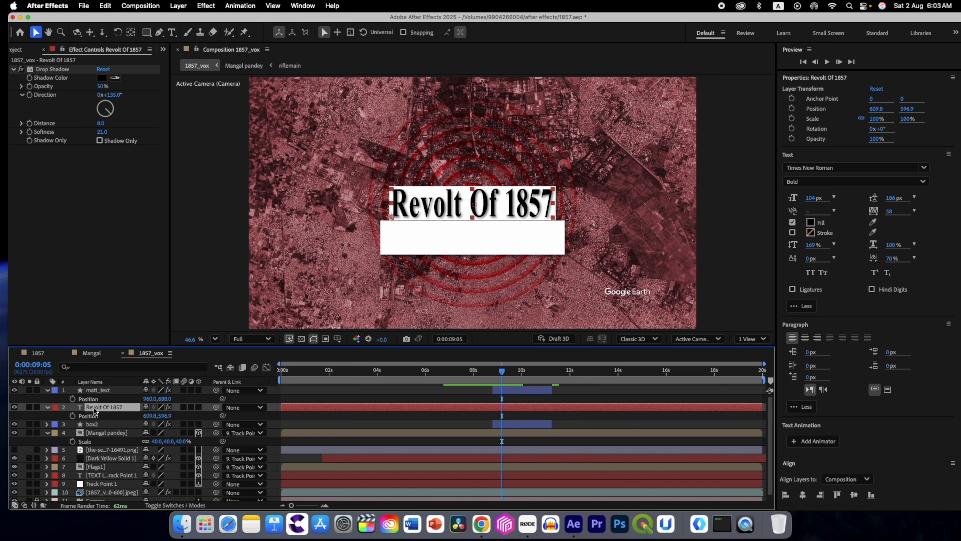
pyautogui.click(73, 416)
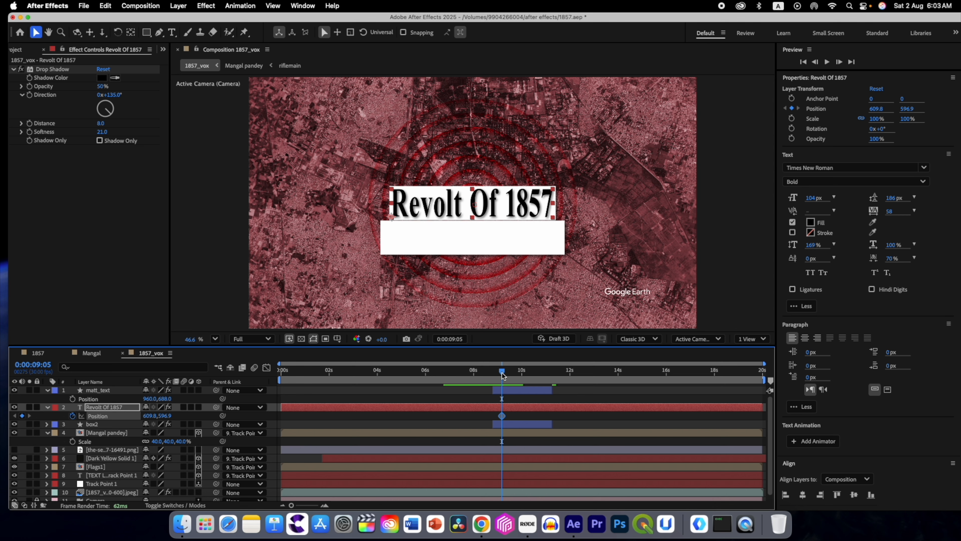
pyautogui.moveTo(502, 374); pyautogui.dragTo(497, 376)
pyautogui.moveTo(165, 416); pyautogui.dragTo(226, 416)
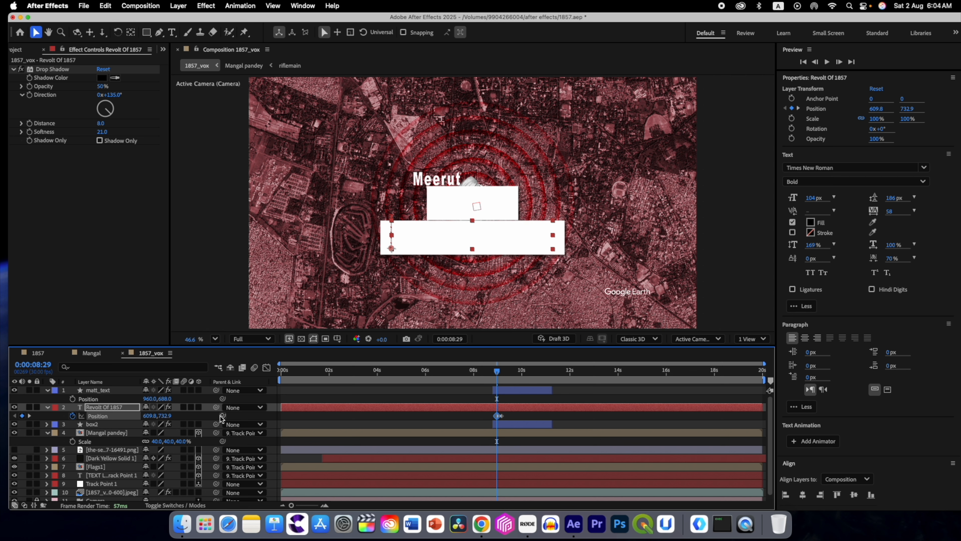
# Step: Hold the Revolt Of 1857 text's Position with a keyframe at 0:00:10:21 and lower it to 609.8, 734.9 at 0:00:10:29
pyautogui.click(502, 371)
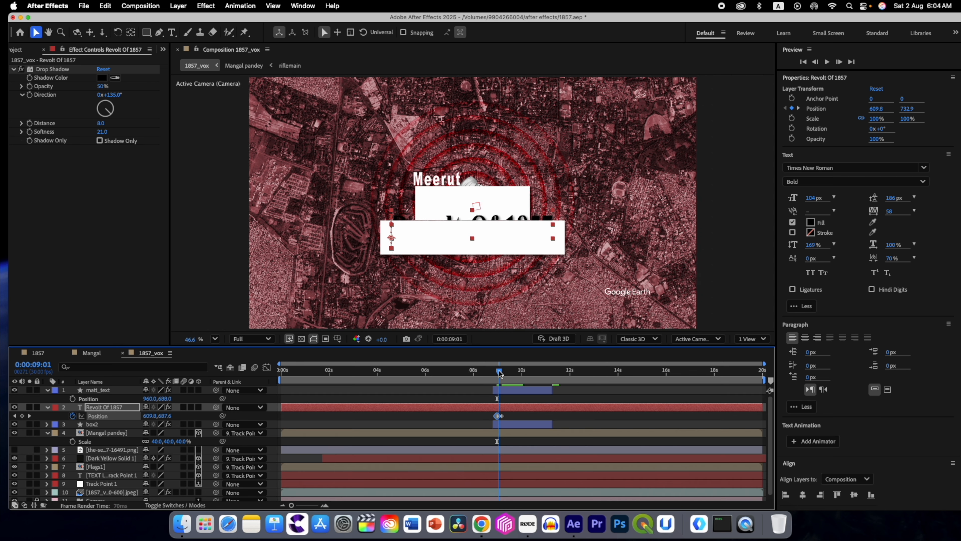
pyautogui.moveTo(502, 373); pyautogui.dragTo(542, 372)
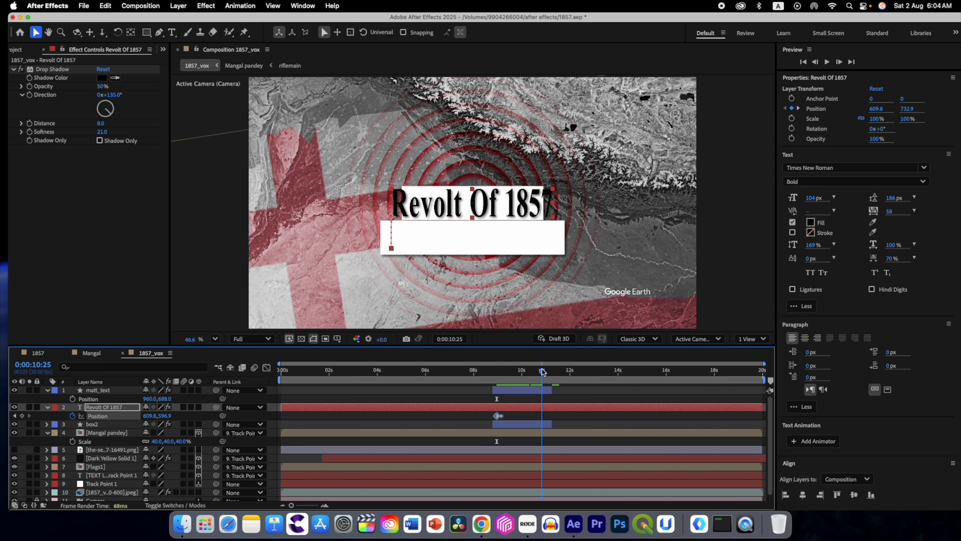
pyautogui.moveTo(542, 371); pyautogui.dragTo(540, 372)
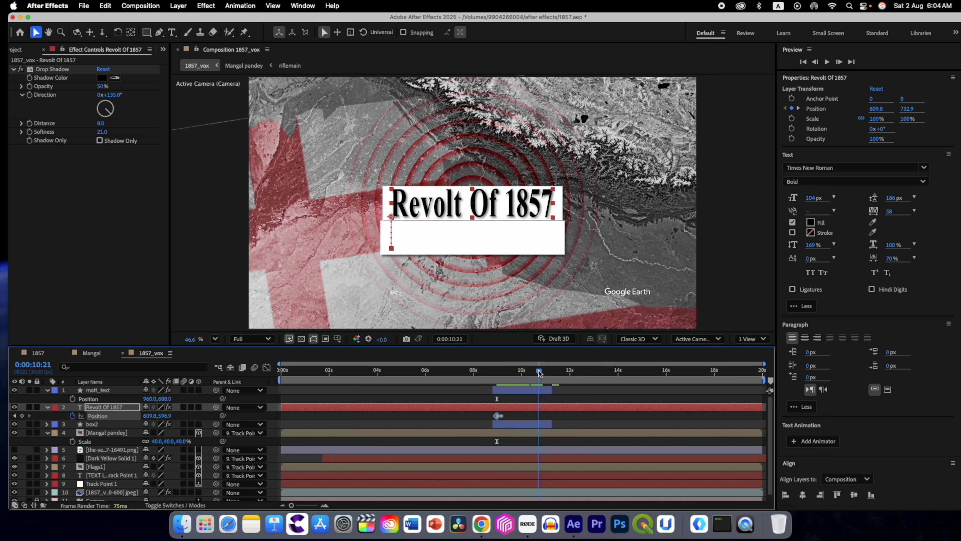
pyautogui.click(21, 415)
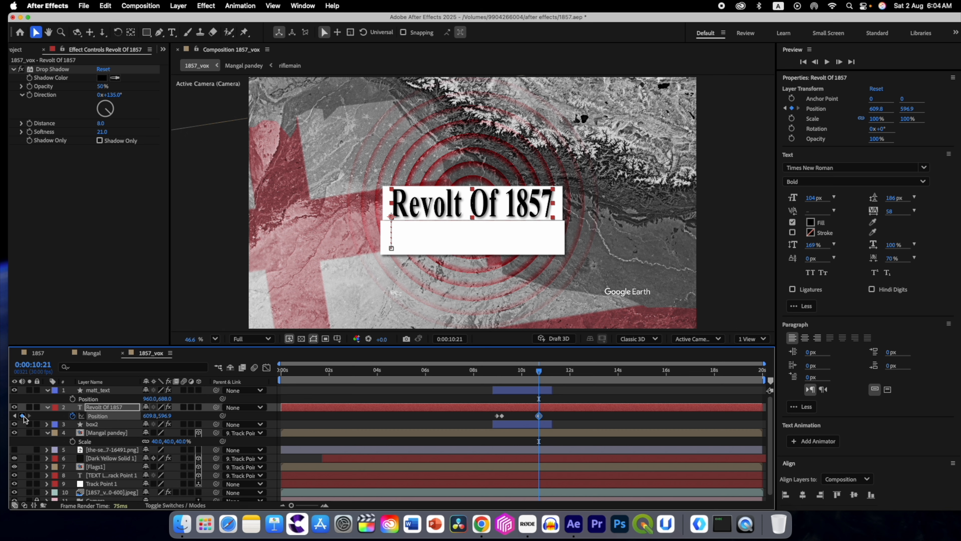
pyautogui.moveTo(544, 376); pyautogui.dragTo(544, 374)
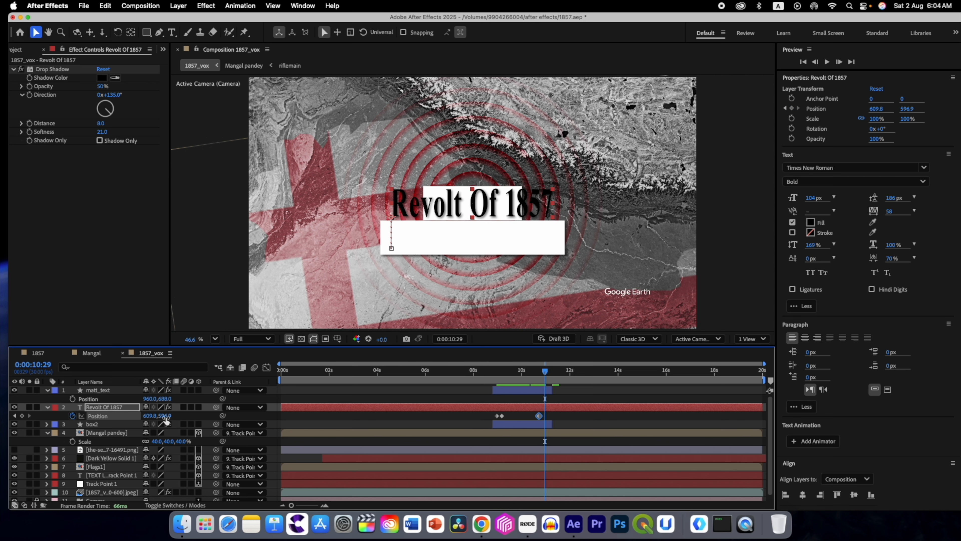
pyautogui.moveTo(164, 418); pyautogui.dragTo(233, 419)
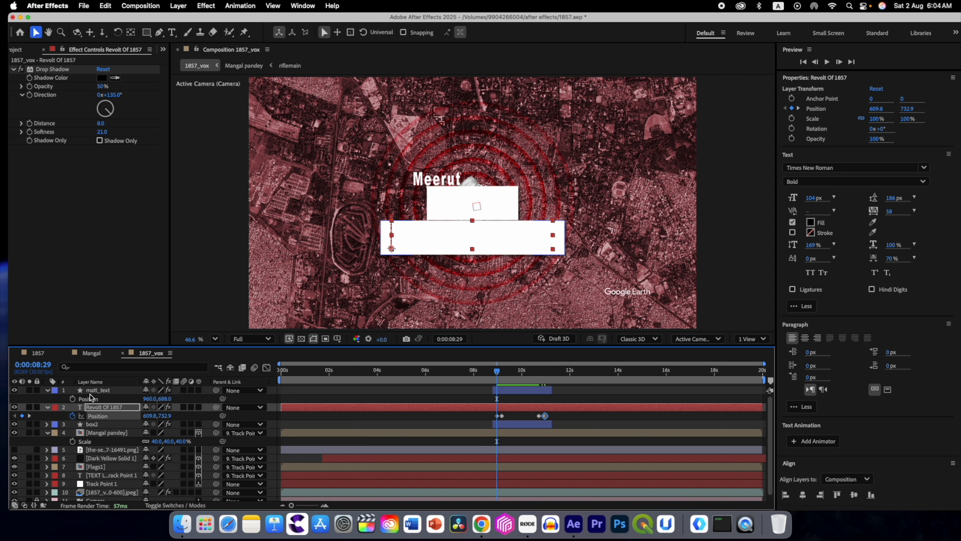
# Step: Set matt_text as the track matte of the Revolt Of 1857 text layer and invert the matte
pyautogui.click(93, 392)
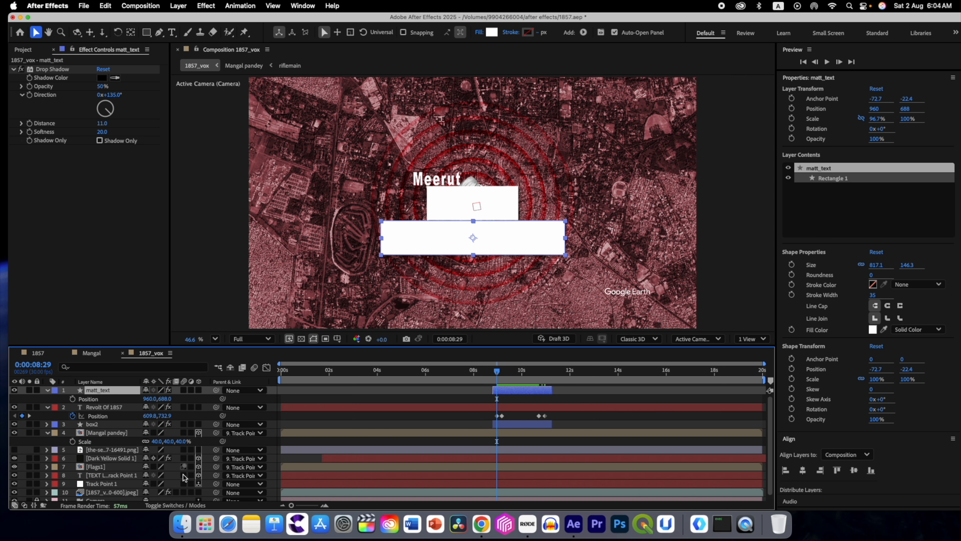
pyautogui.click(166, 505)
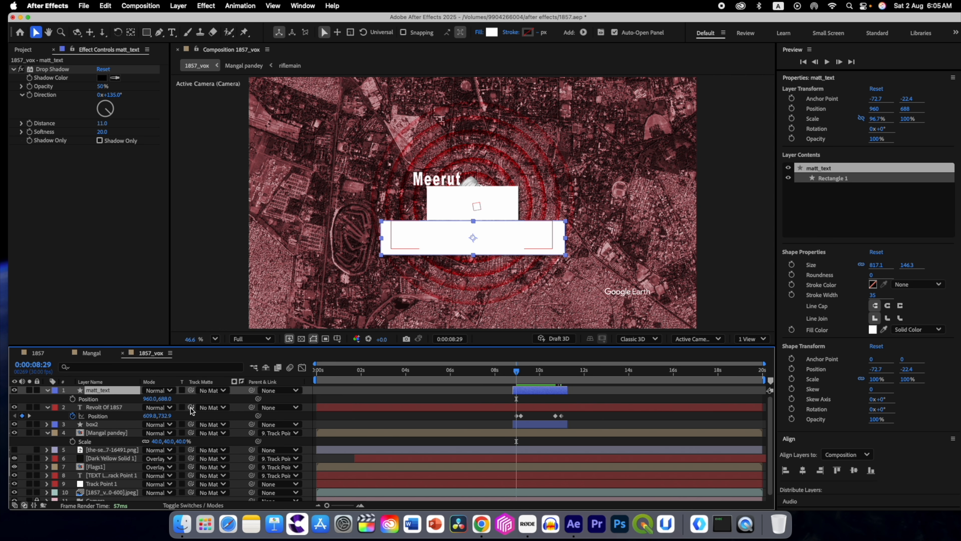
pyautogui.moveTo(192, 411); pyautogui.dragTo(106, 392)
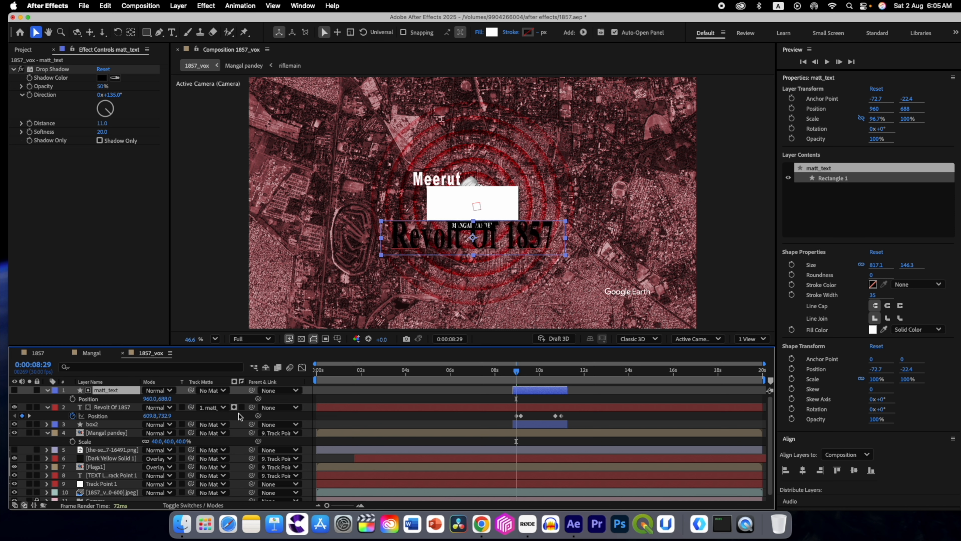
pyautogui.click(241, 408)
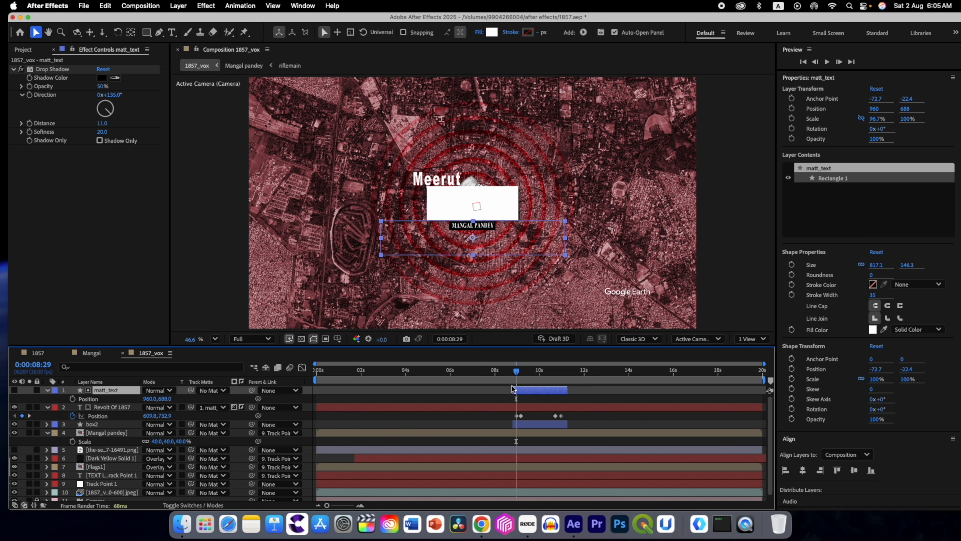
# Step: Extend the matt_text layer at both ends so it starts before and ends after the box2 layer
pyautogui.click(519, 371)
pyautogui.moveTo(517, 371); pyautogui.dragTo(506, 390)
pyautogui.click(519, 416)
pyautogui.moveTo(567, 390); pyautogui.dragTo(572, 390)
pyautogui.moveTo(522, 371); pyautogui.dragTo(517, 373)
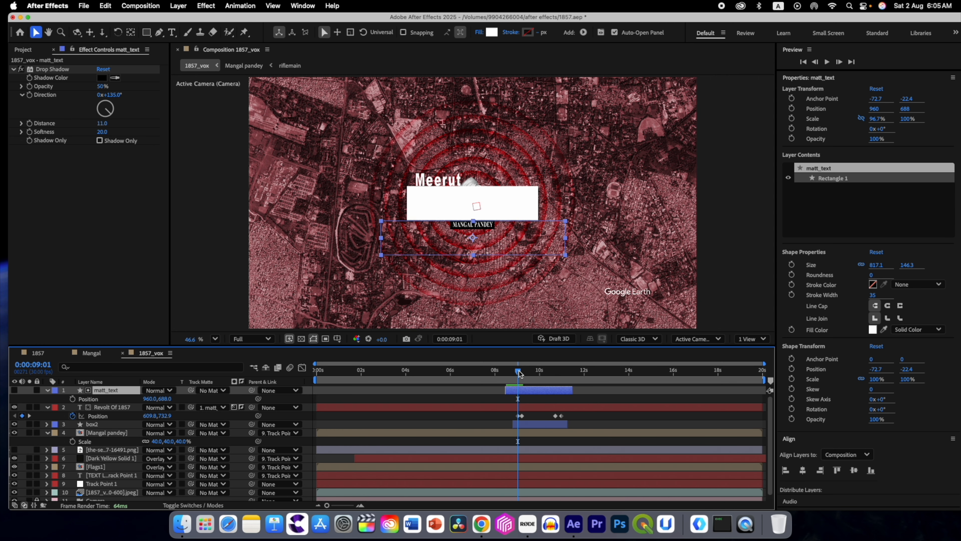
# Step: Shift the title's first two Position keyframes to start at 0:00:09:03 and move the closing pair slightly earlier
pyautogui.moveTo(520, 371); pyautogui.dragTo(521, 374)
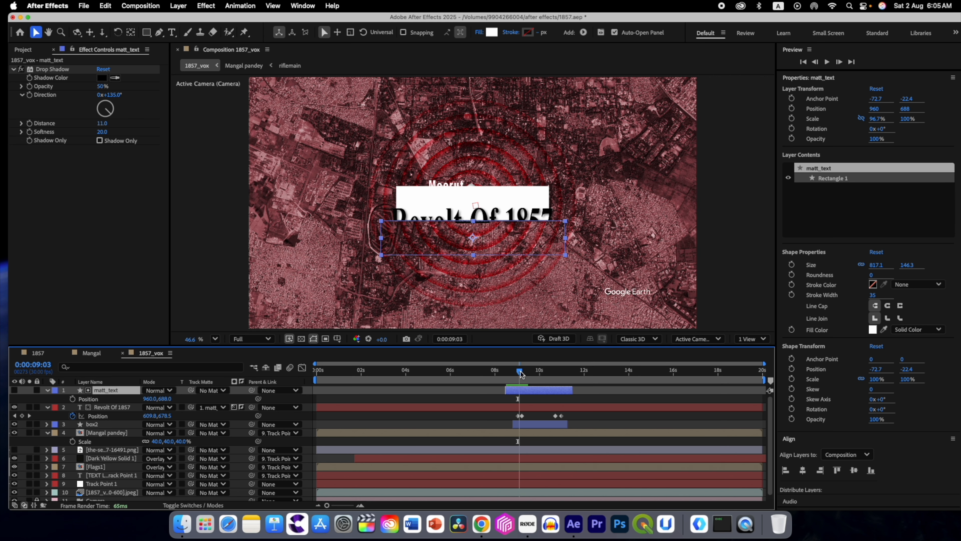
pyautogui.moveTo(529, 417); pyautogui.dragTo(518, 418)
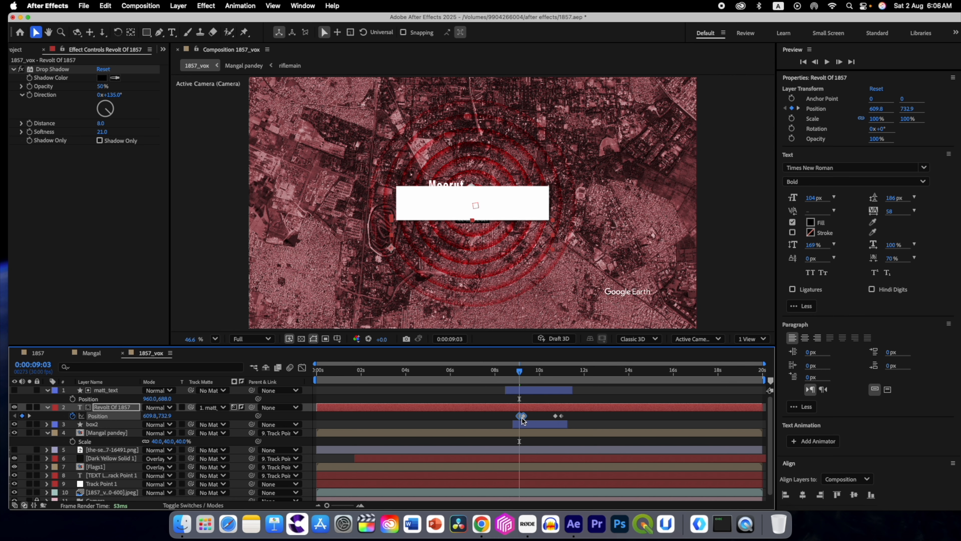
pyautogui.moveTo(520, 374); pyautogui.dragTo(558, 375)
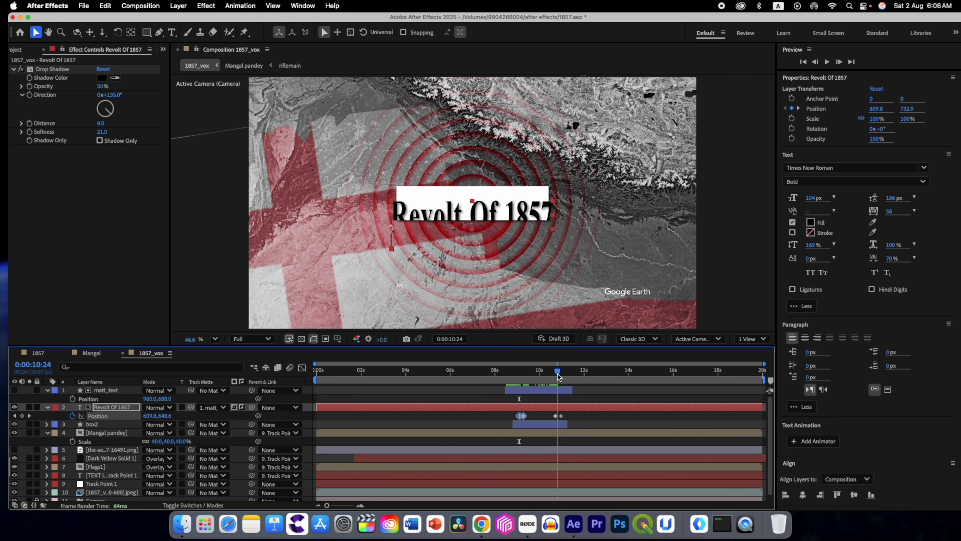
pyautogui.moveTo(566, 419); pyautogui.dragTo(551, 419)
pyautogui.moveTo(558, 374); pyautogui.dragTo(533, 374)
pyautogui.moveTo(515, 376)
pyautogui.mouseDown()
pyautogui.moveTo(559, 378)
pyautogui.moveTo(525, 378)
pyautogui.mouseUp()
# Step: Apply Easy Ease to all four Position keyframes of the Revolt Of 1857 text layer
pyautogui.moveTo(565, 419); pyautogui.dragTo(504, 409)
pyautogui.press('F9')
pyautogui.moveTo(525, 374); pyautogui.dragTo(584, 375)
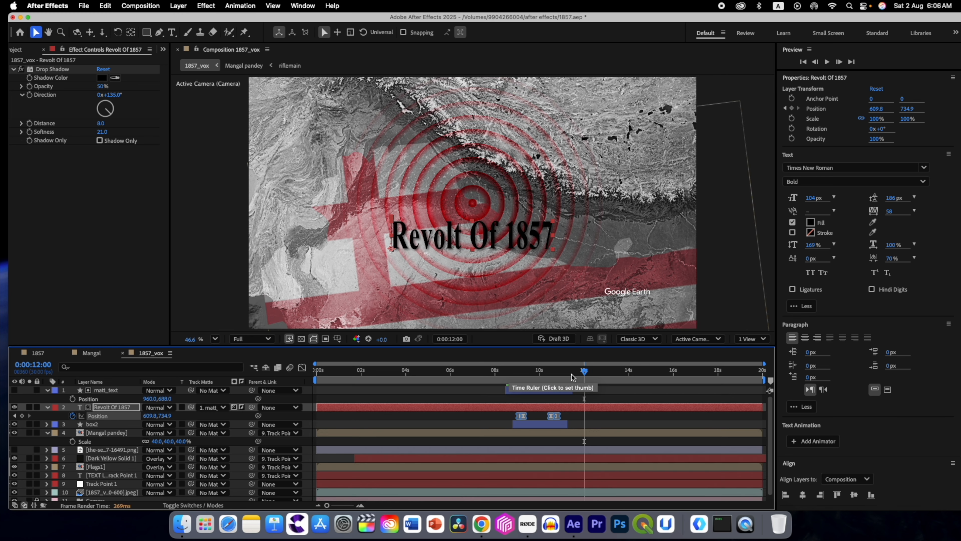
# Step: Trim both ends of the Revolt Of 1857 layer to roughly the span of box2 and preview the title animation
pyautogui.click(496, 373)
pyautogui.moveTo(317, 406); pyautogui.dragTo(488, 406)
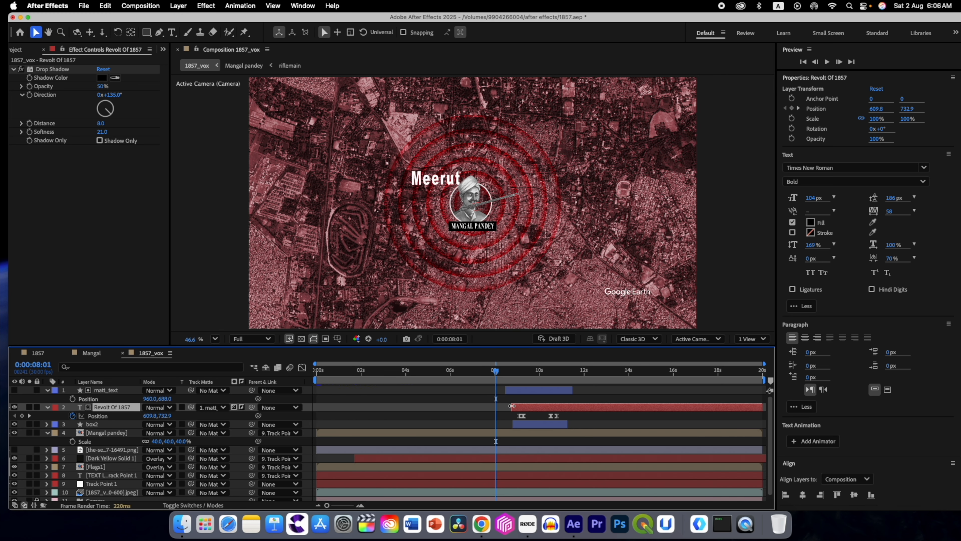
pyautogui.click(487, 373)
pyautogui.press('space')
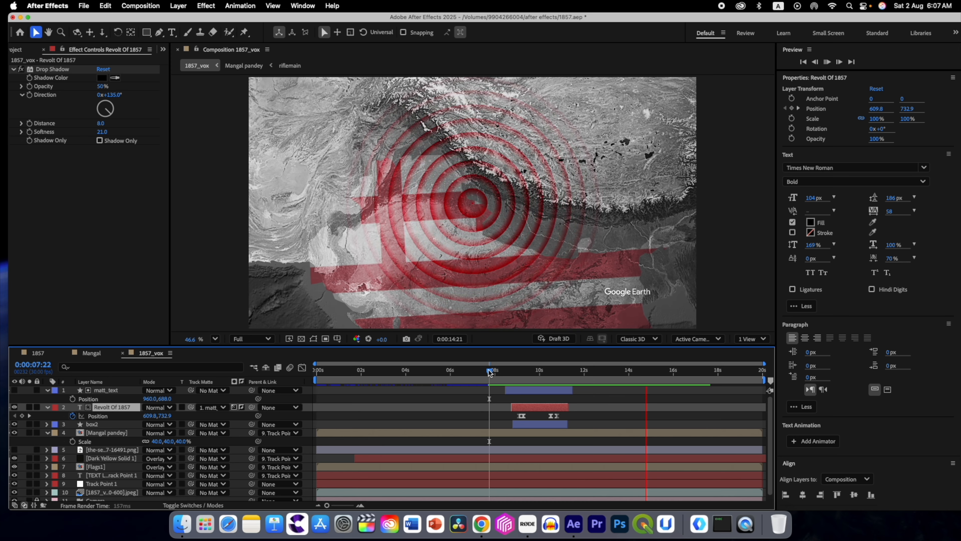
pyautogui.press('space')
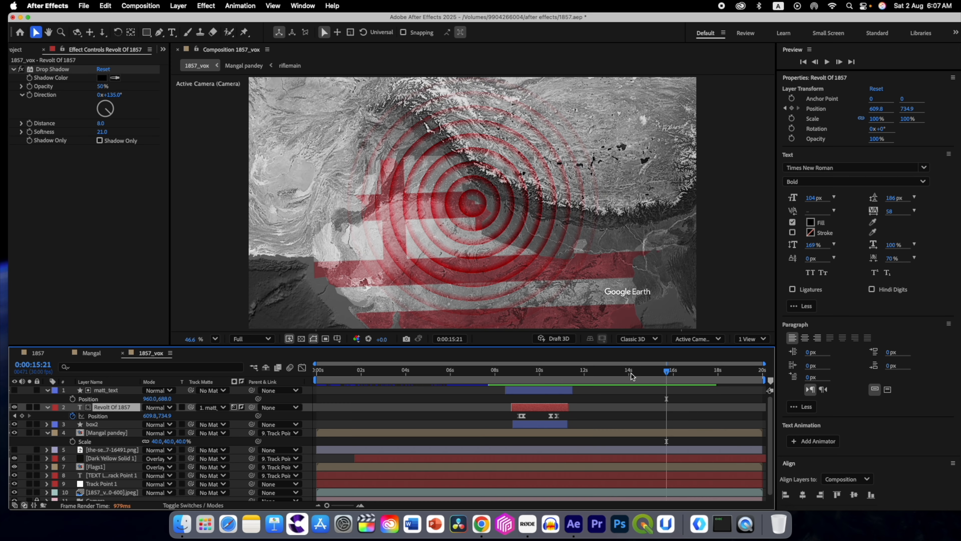
pyautogui.moveTo(666, 371); pyautogui.dragTo(630, 372)
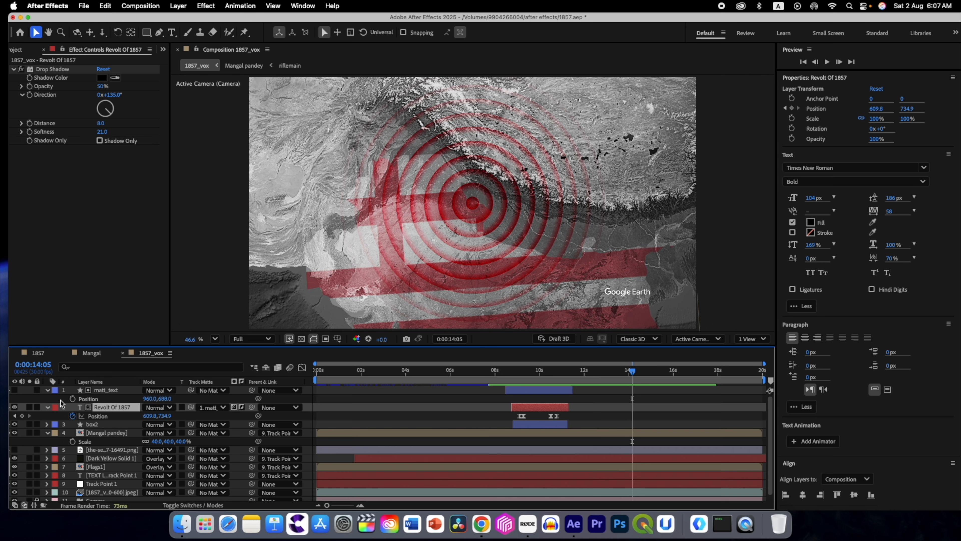
# Step: In the Flags1 composition, draw a zigzag Pen tool shape down the outside of the flag's left edge
pyautogui.doubleClick(100, 469)
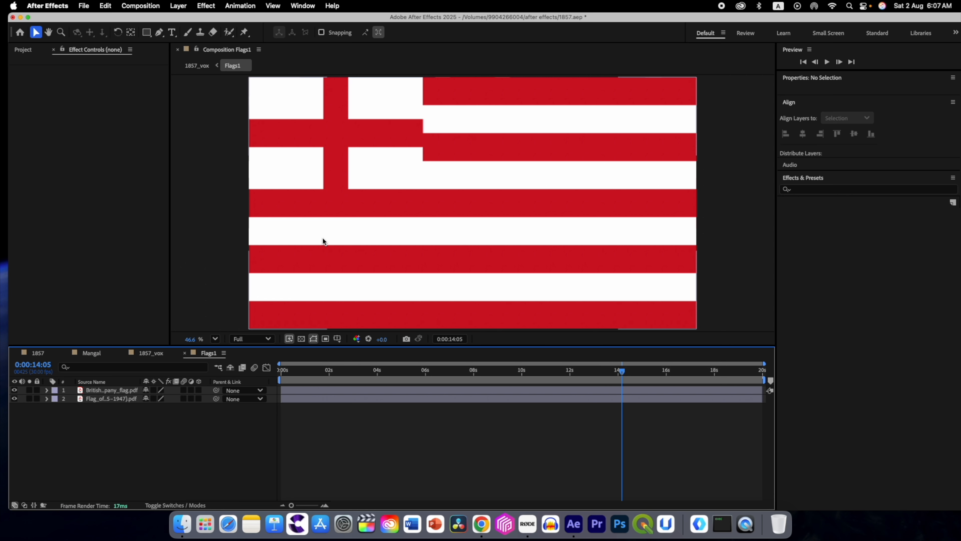
pyautogui.press(',')
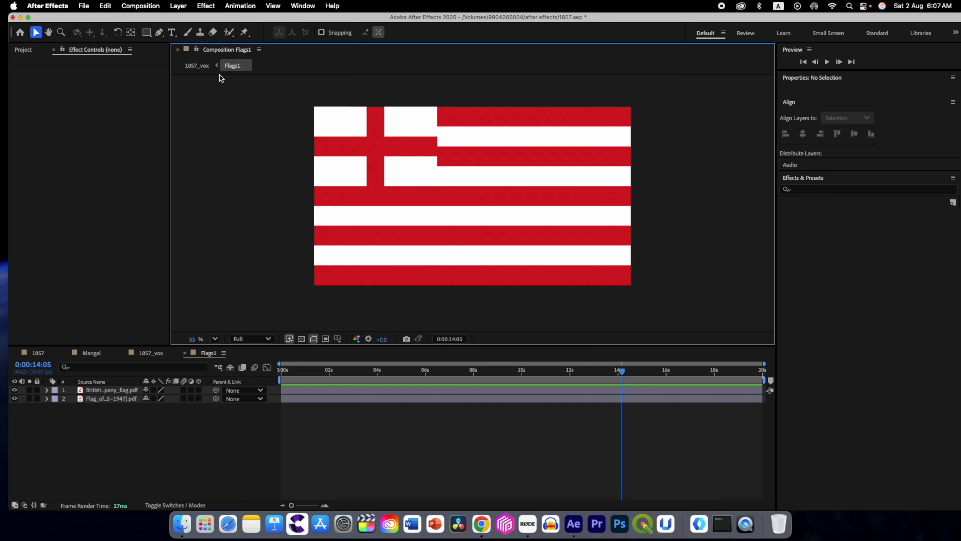
pyautogui.click(159, 32)
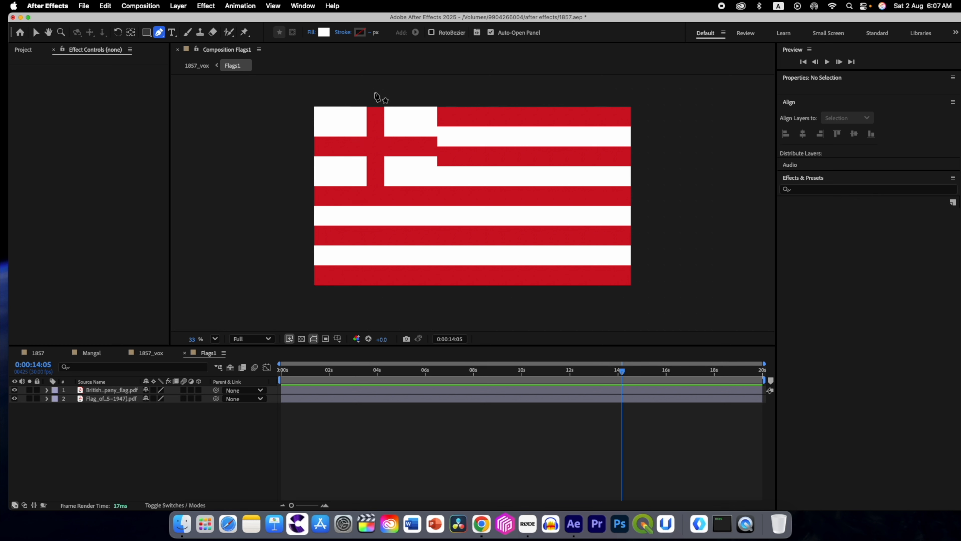
pyautogui.click(279, 93)
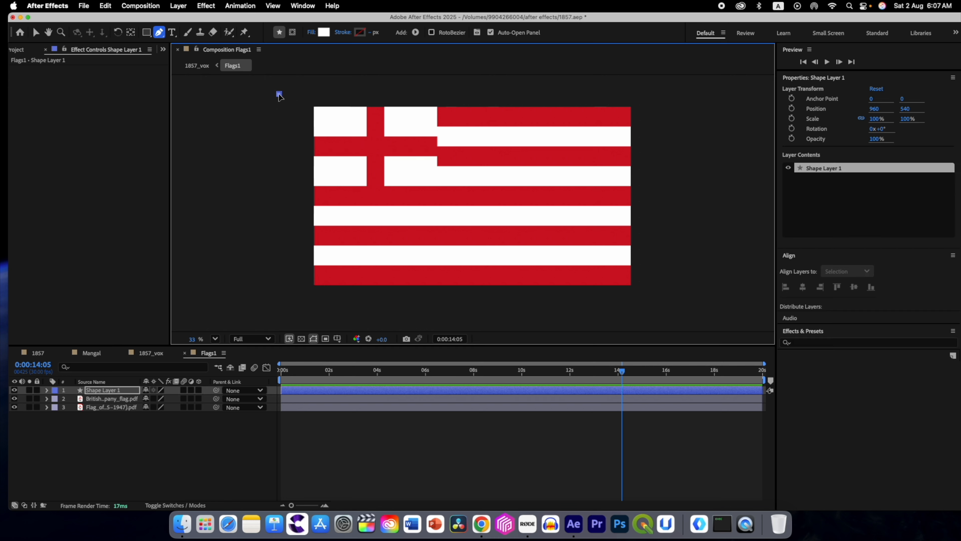
pyautogui.click(296, 122)
pyautogui.click(305, 163)
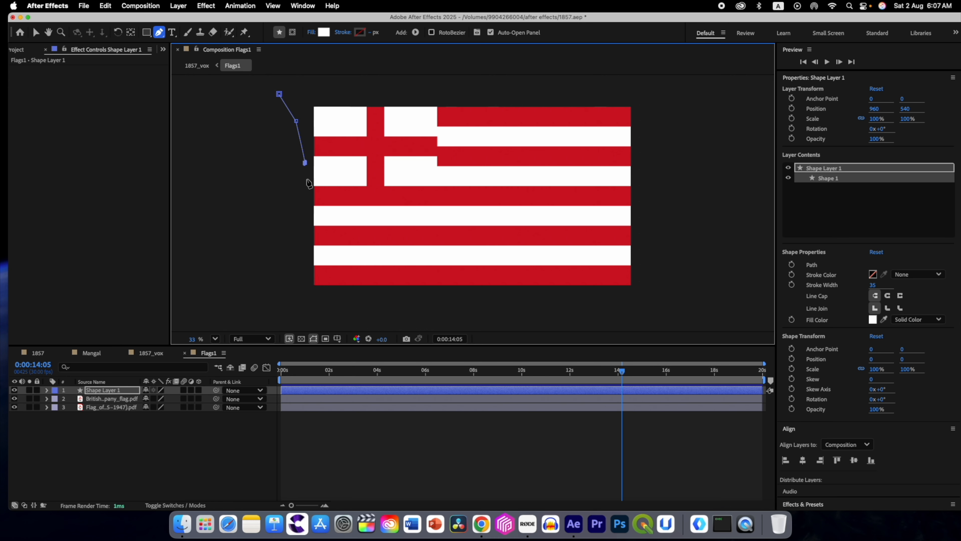
pyautogui.click(286, 194)
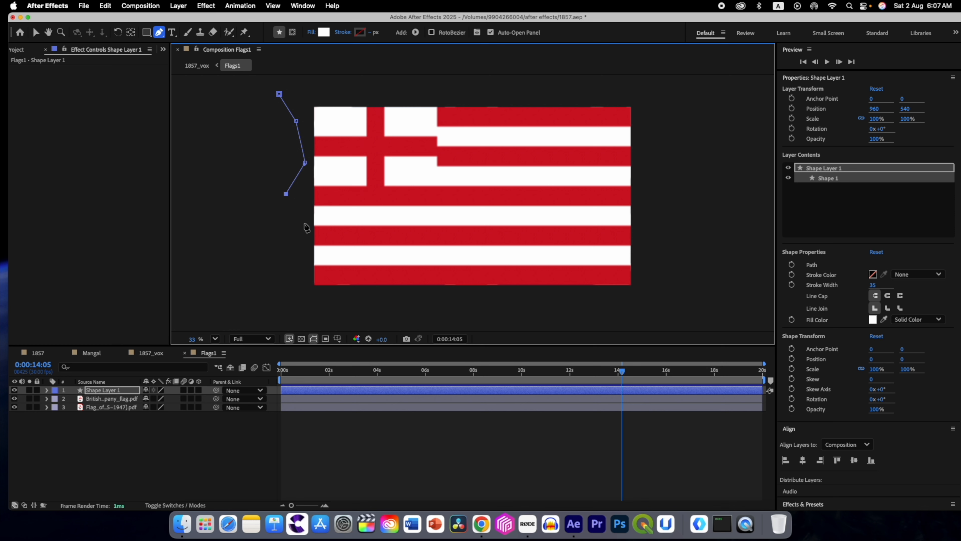
pyautogui.click(305, 257)
pyautogui.click(292, 276)
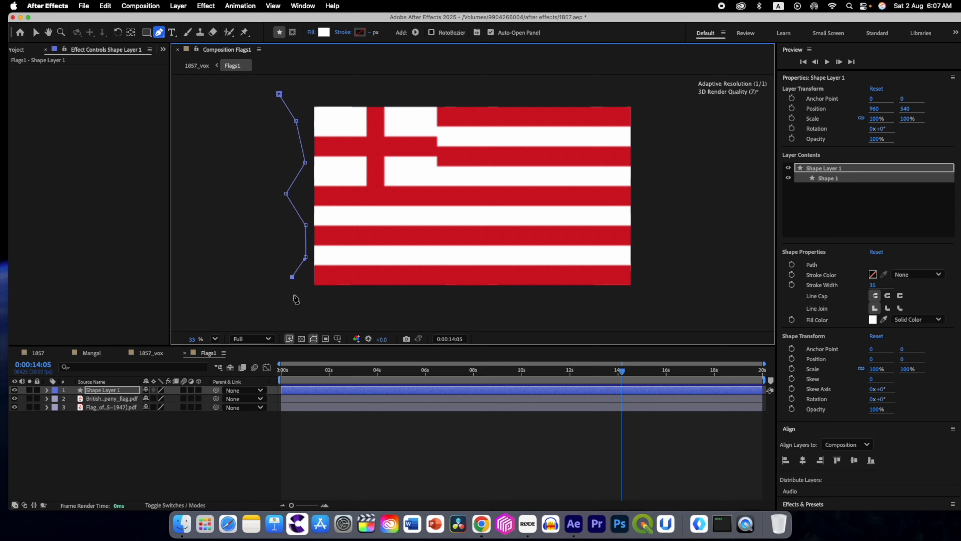
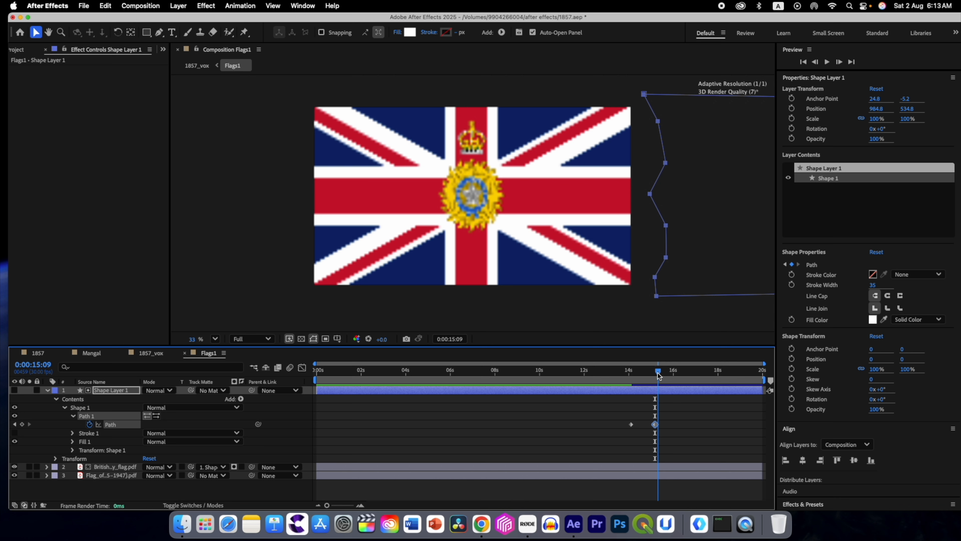
# Step: Apply the Turbulent Displace effect to Shape Layer 1 in the Flags1 composition
pyautogui.click(111, 392)
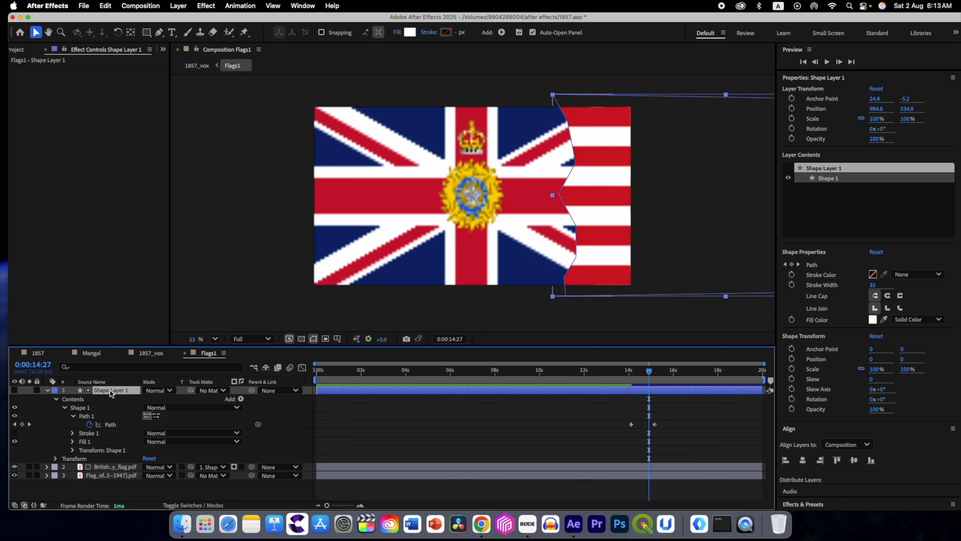
pyautogui.hotkey('ctrl', 'space')
pyautogui.write('turb')
pyautogui.click(92, 409)
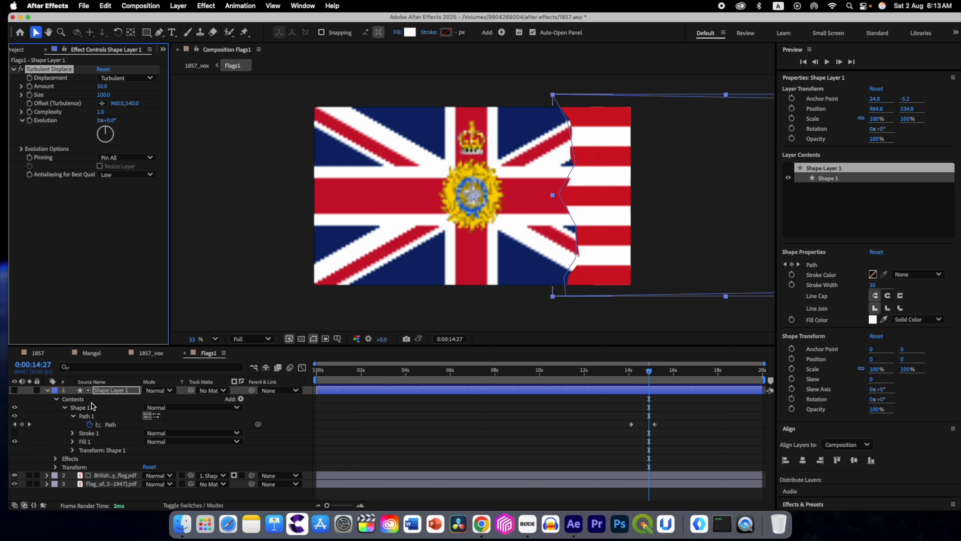
# Step: Set Turbulent Displace's Amount to 30 and Size to 21, and check the wipe edge at an earlier frame
pyautogui.click(102, 87)
pyautogui.write('30')
pyautogui.press('Return')
pyautogui.click(101, 96)
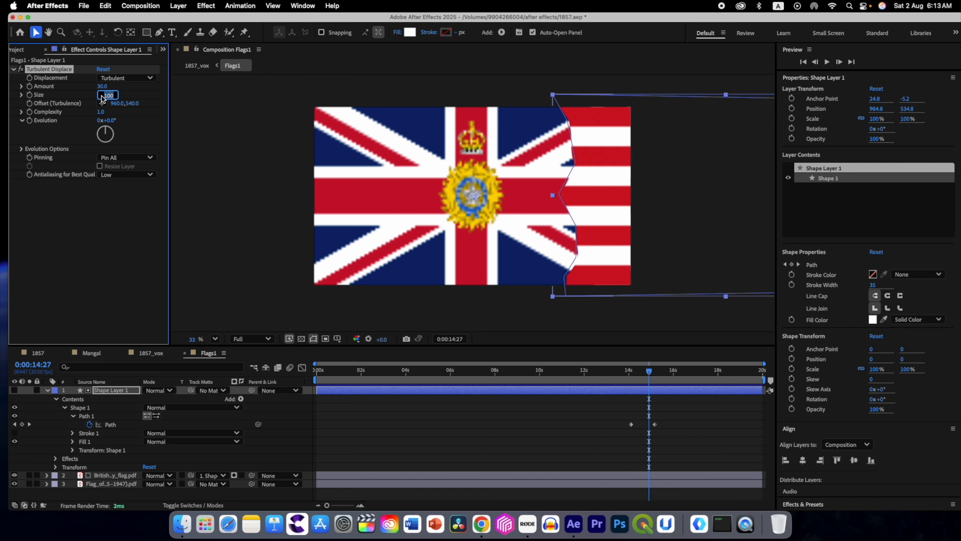
pyautogui.write('5')
pyautogui.press('Return')
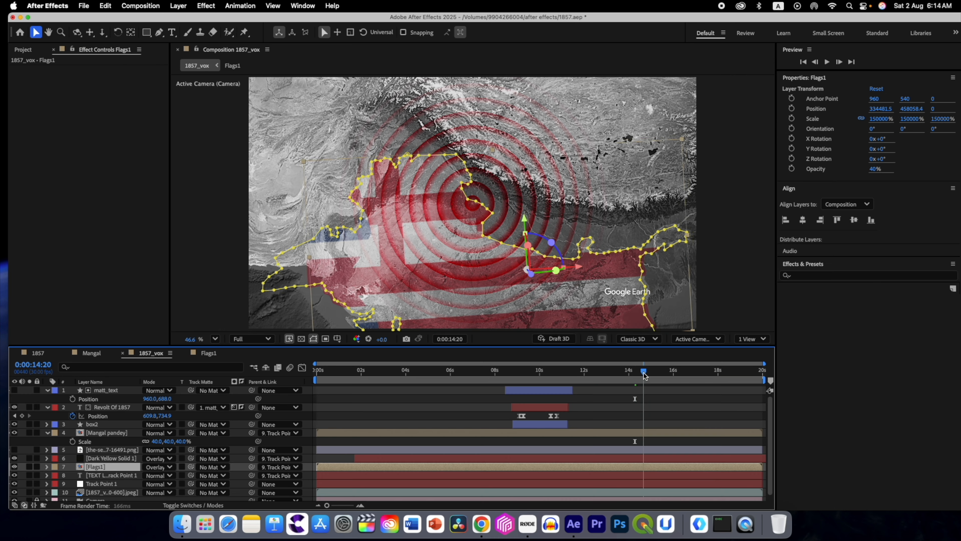
pyautogui.moveTo(643, 373); pyautogui.dragTo(636, 401)
# Step: Reshape the speed curve of Shape Layer 1's Path keyframes and preview the flag transition in 1857_vox
pyautogui.click(208, 352)
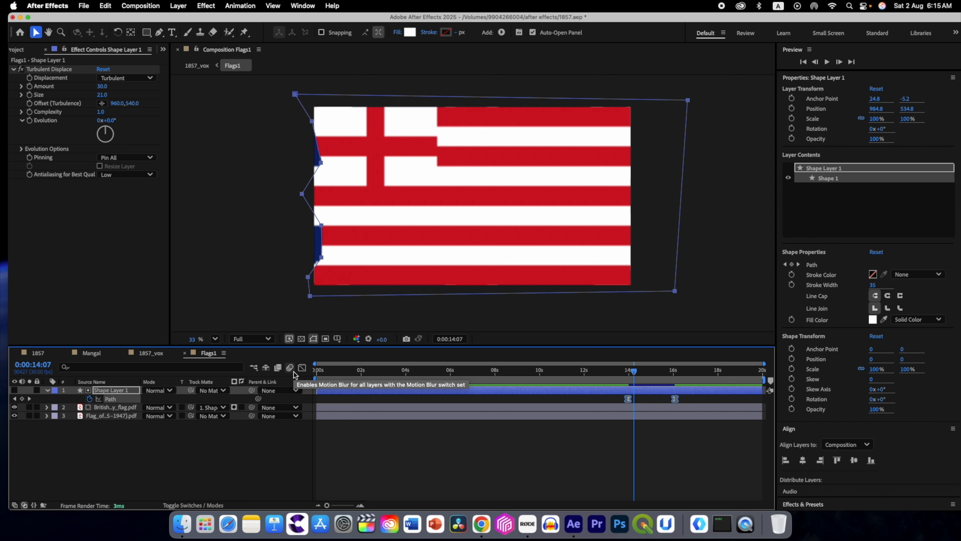
pyautogui.click(302, 367)
pyautogui.moveTo(615, 459); pyautogui.dragTo(655, 477)
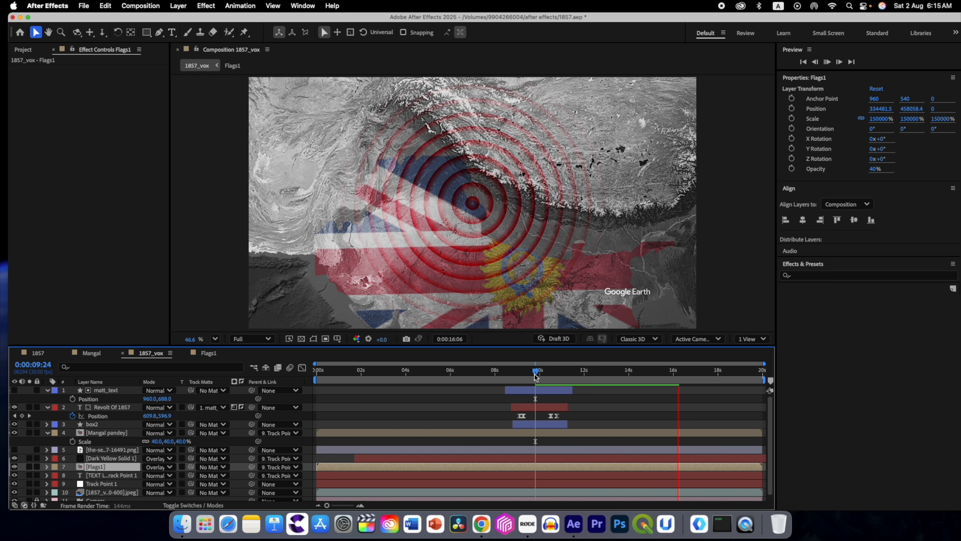
pyautogui.press('space')
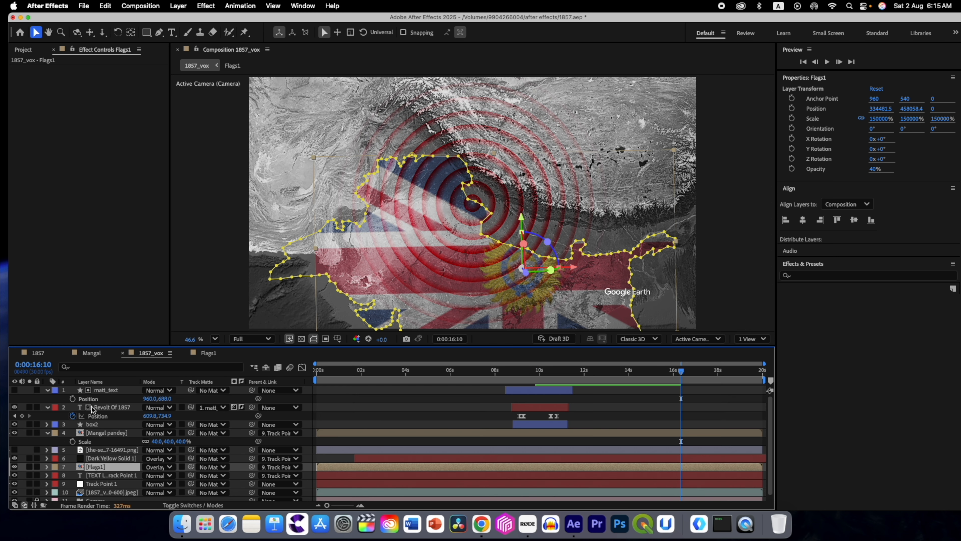
# Step: Set the Mask Feather of Mask 1 on the Flags1 layer to 152 pixels
pyautogui.click(98, 474)
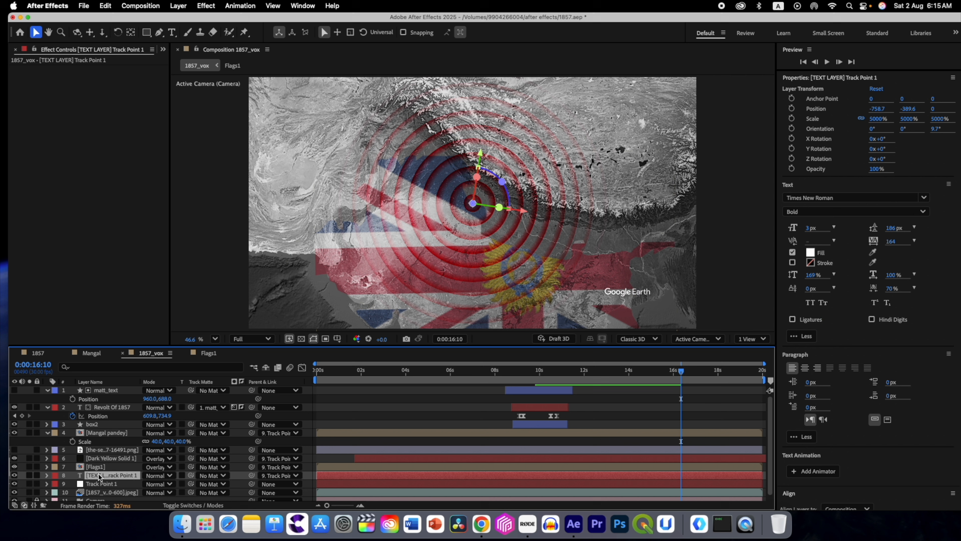
pyautogui.click(110, 466)
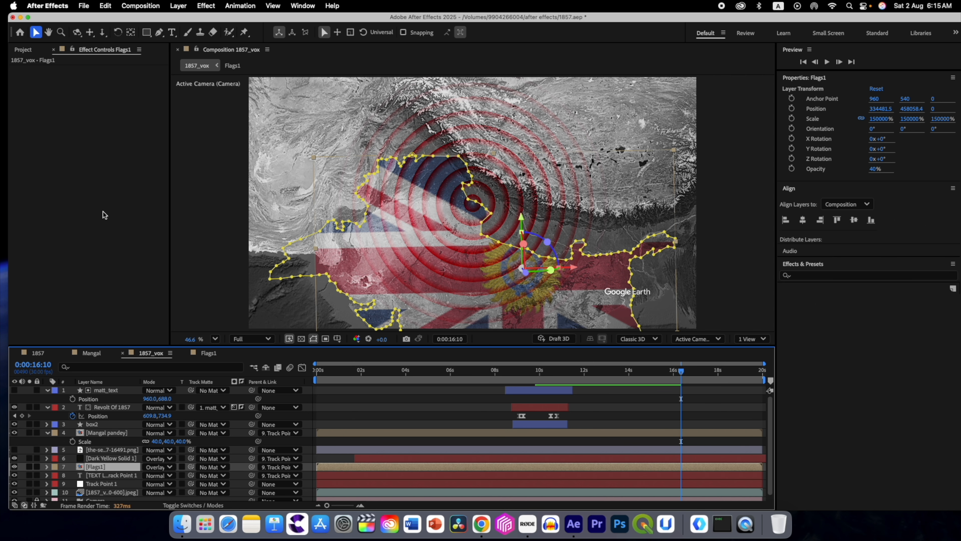
pyautogui.click(47, 467)
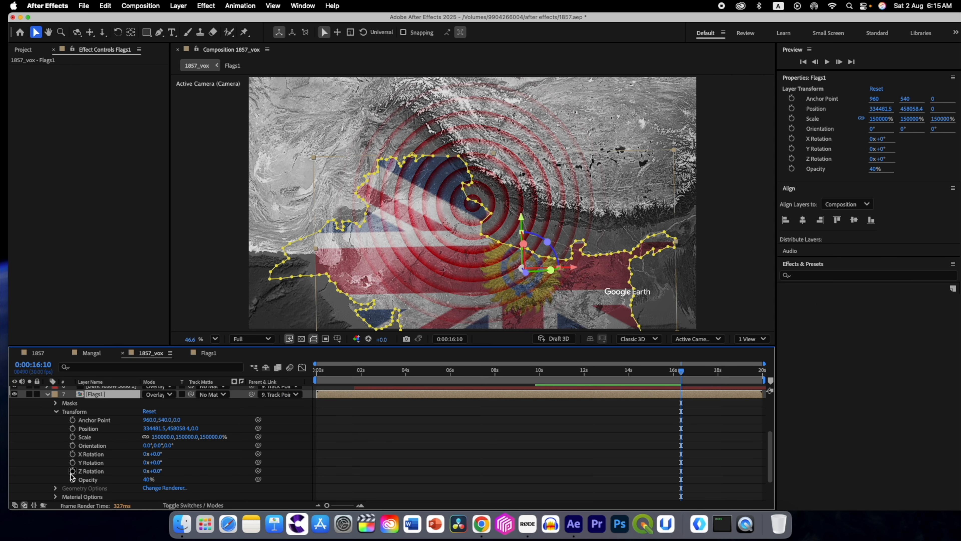
pyautogui.click(56, 413)
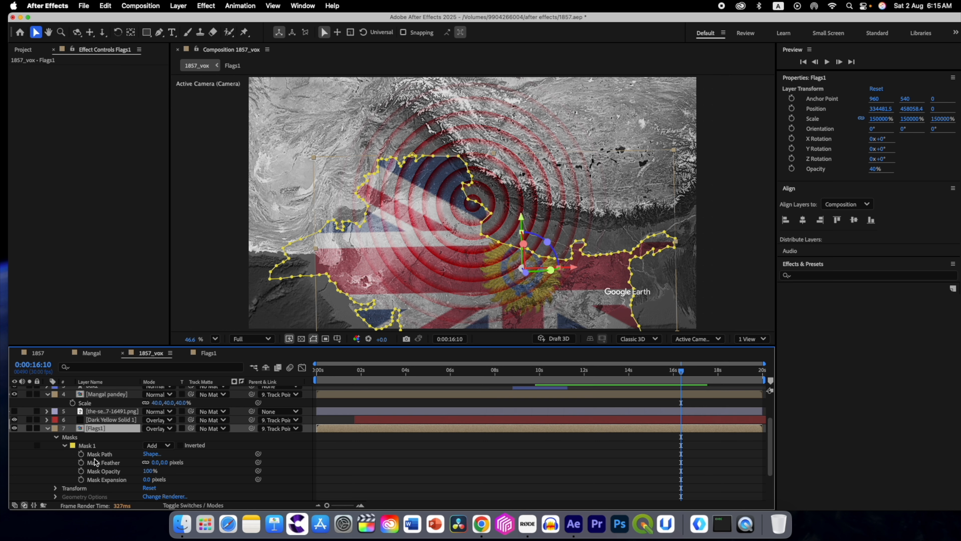
pyautogui.moveTo(156, 463); pyautogui.dragTo(228, 469)
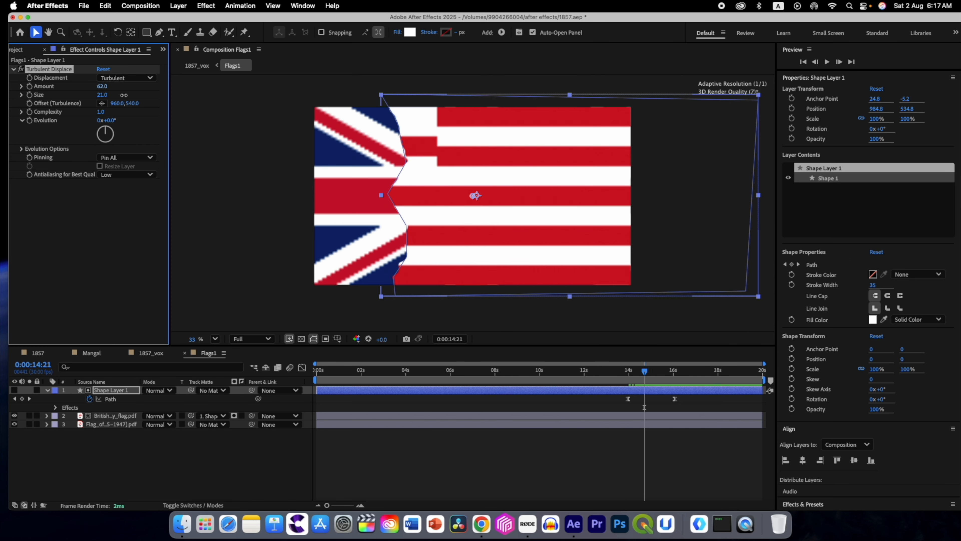
# Step: Set the Flags1 layer's Opacity to 50% in 1857_vox and scrub through the closing flag section
pyautogui.click(185, 353)
pyautogui.click(100, 462)
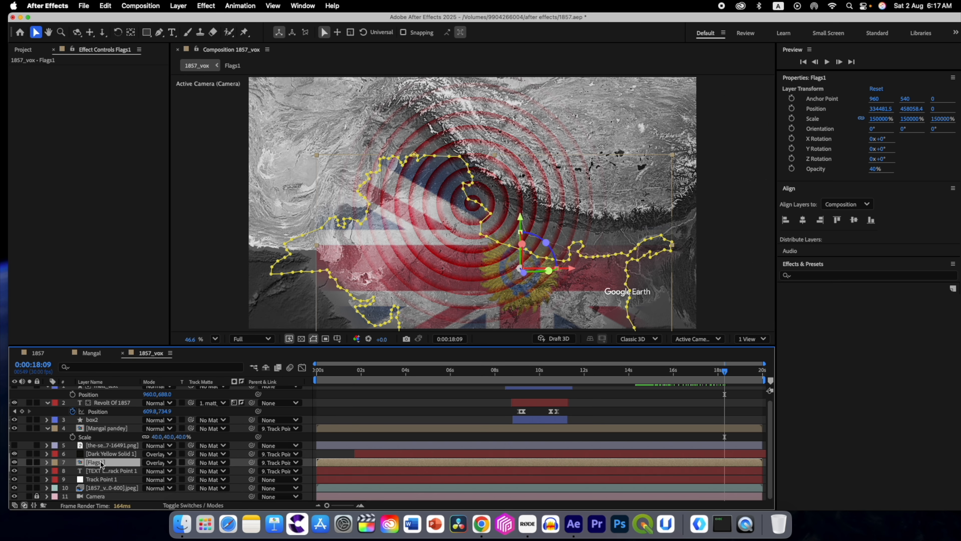
pyautogui.press('t')
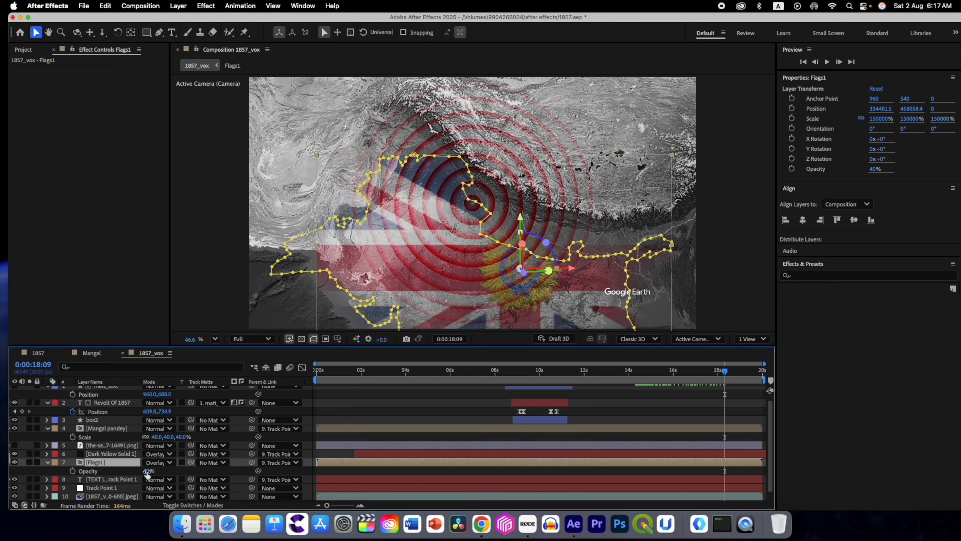
pyautogui.moveTo(146, 471); pyautogui.dragTo(149, 471)
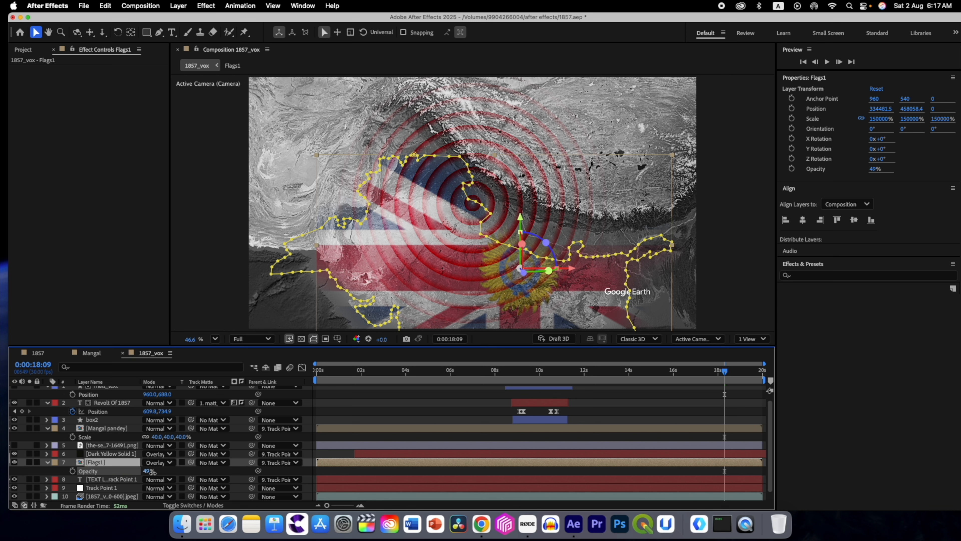
pyautogui.click(145, 471)
pyautogui.write('50')
pyautogui.press('Return')
pyautogui.click(47, 463)
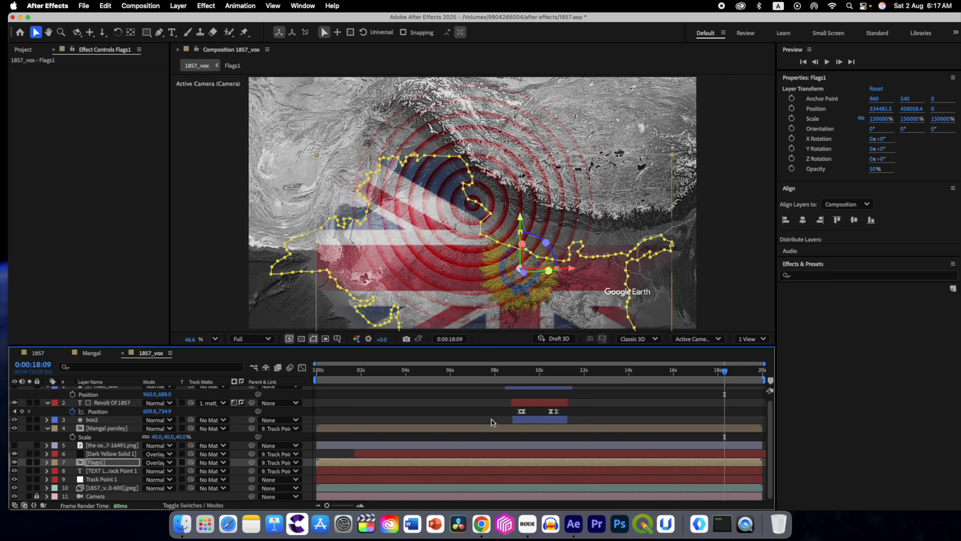
pyautogui.moveTo(707, 373)
pyautogui.mouseDown()
pyautogui.moveTo(721, 373)
pyautogui.moveTo(699, 373)
pyautogui.mouseUp()
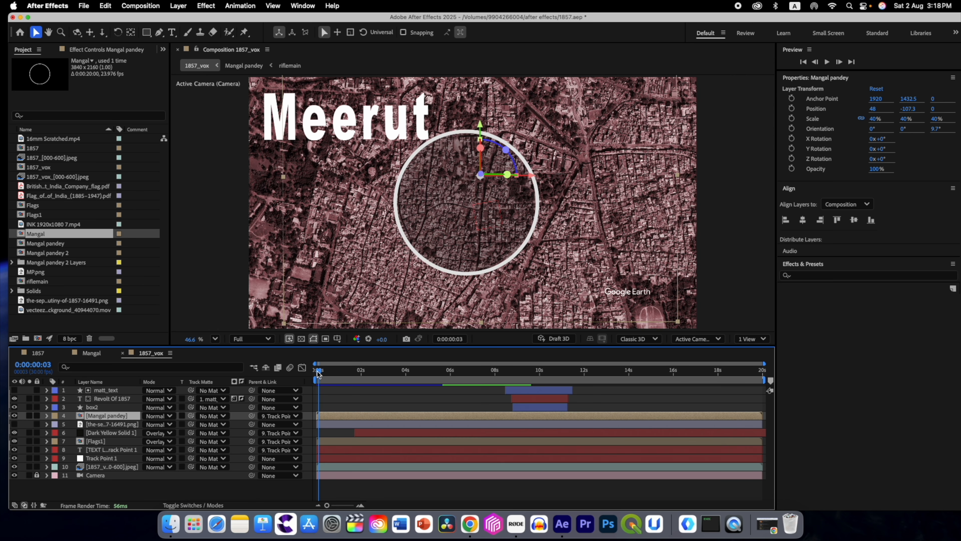
# Step: Shift the Mangal pandey layer a few frames later than the start of the composition
pyautogui.moveTo(318, 373); pyautogui.dragTo(312, 372)
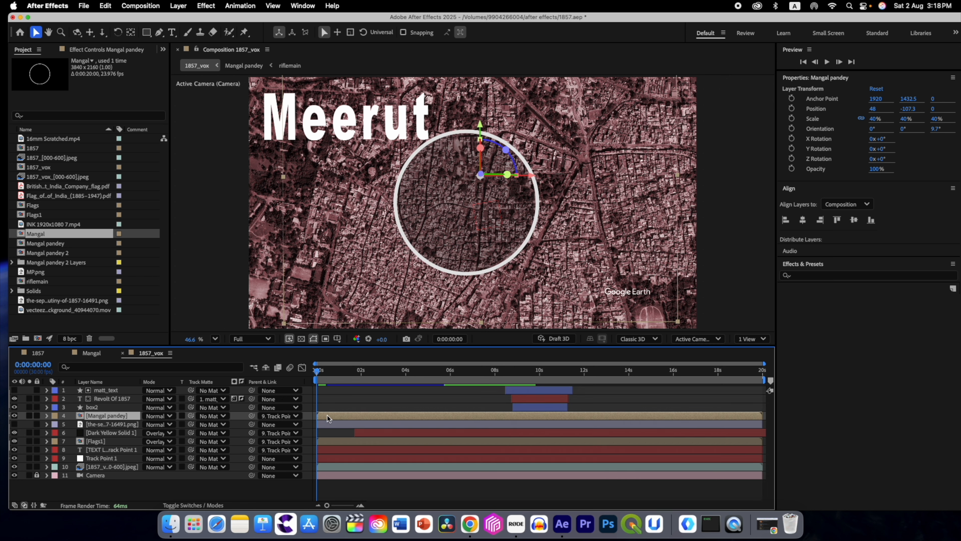
pyautogui.moveTo(327, 415); pyautogui.dragTo(329, 414)
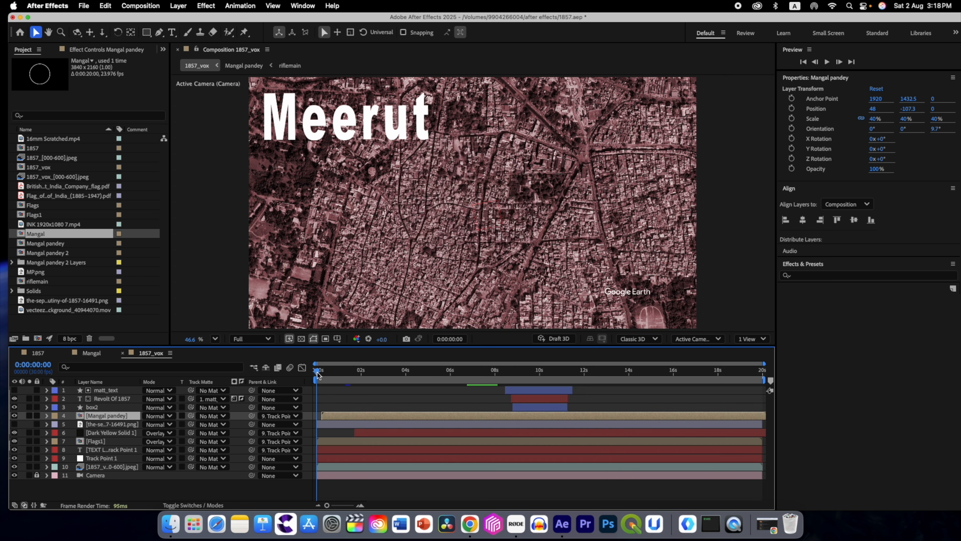
pyautogui.moveTo(317, 370)
pyautogui.mouseDown()
pyautogui.moveTo(335, 375)
pyautogui.moveTo(317, 377)
pyautogui.mouseUp()
# Step: Shift the Meerut text layer a few frames later and fine-tune the Mangal pandey layer's start to match
pyautogui.click(109, 399)
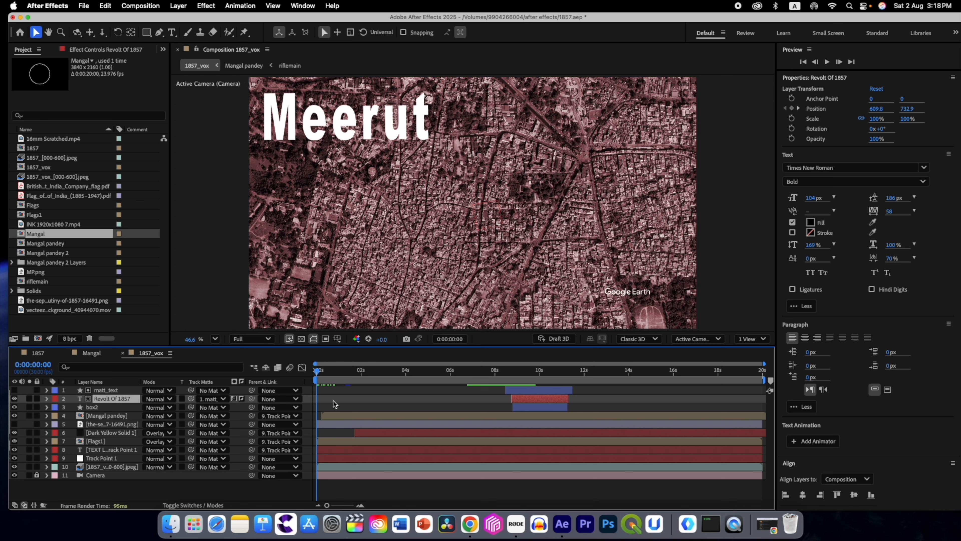
pyautogui.click(108, 450)
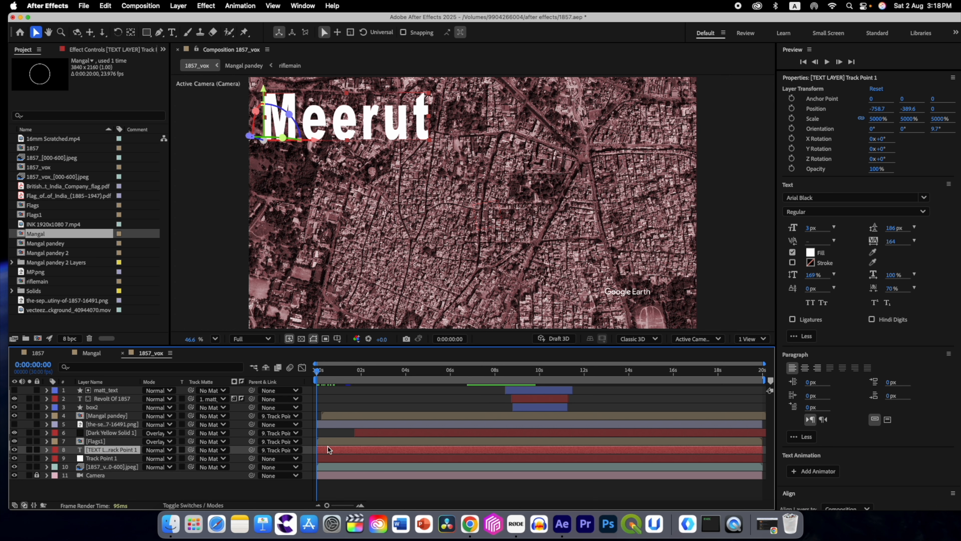
pyautogui.moveTo(325, 448); pyautogui.dragTo(329, 447)
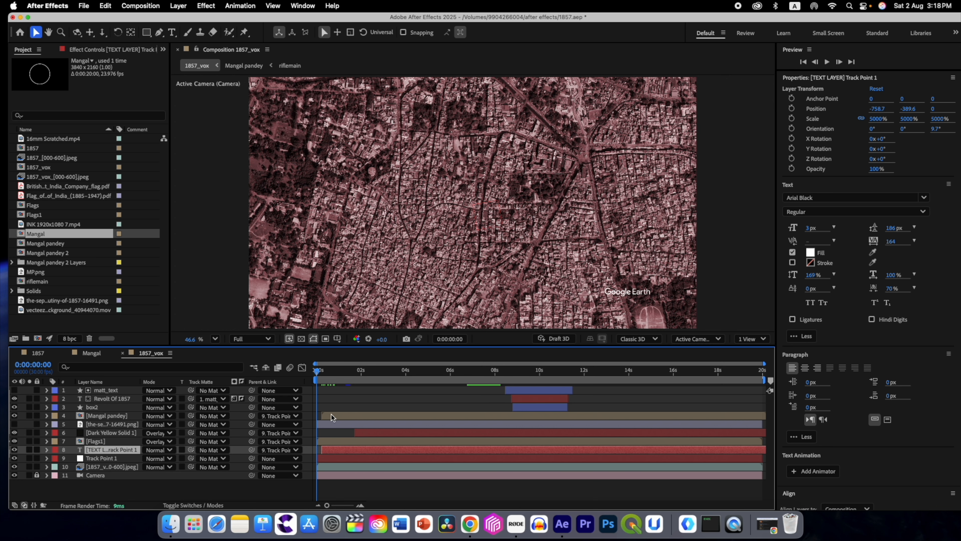
pyautogui.moveTo(331, 415); pyautogui.dragTo(329, 415)
pyautogui.moveTo(328, 449); pyautogui.dragTo(326, 449)
pyautogui.click(321, 373)
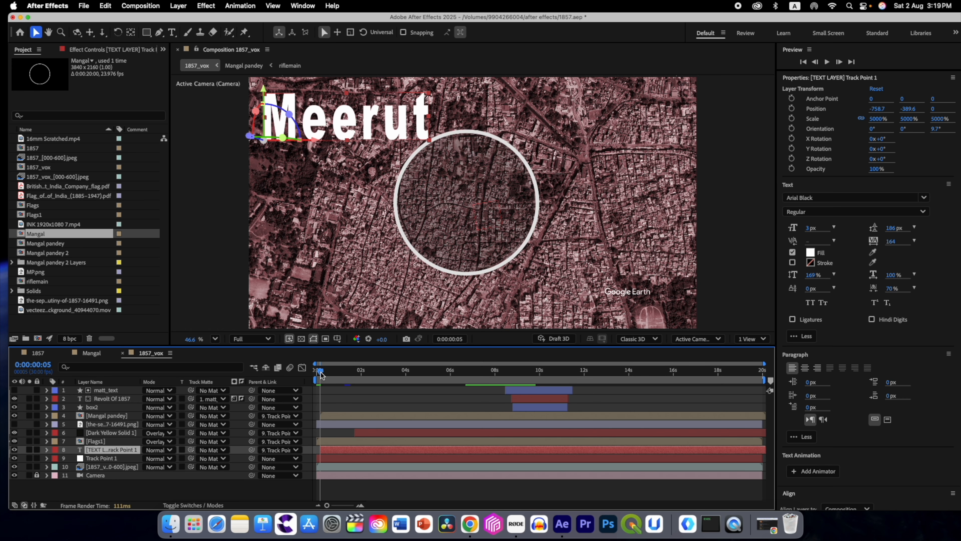
# Step: Keyframe Dark Yellow Solid 1's Opacity from 100% at 0:00:13:15 to 0% at 0:00:14:08
pyautogui.moveTo(321, 373); pyautogui.dragTo(636, 368)
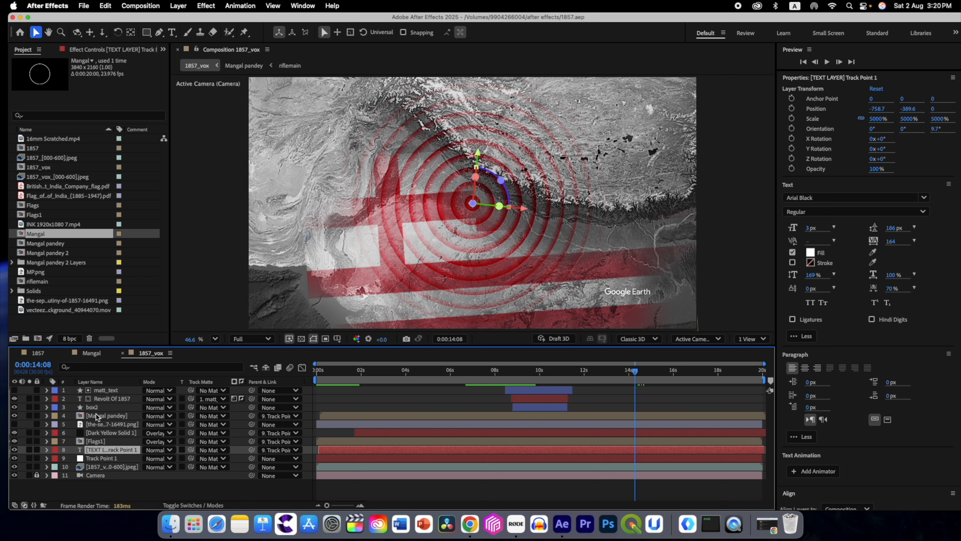
pyautogui.click(106, 432)
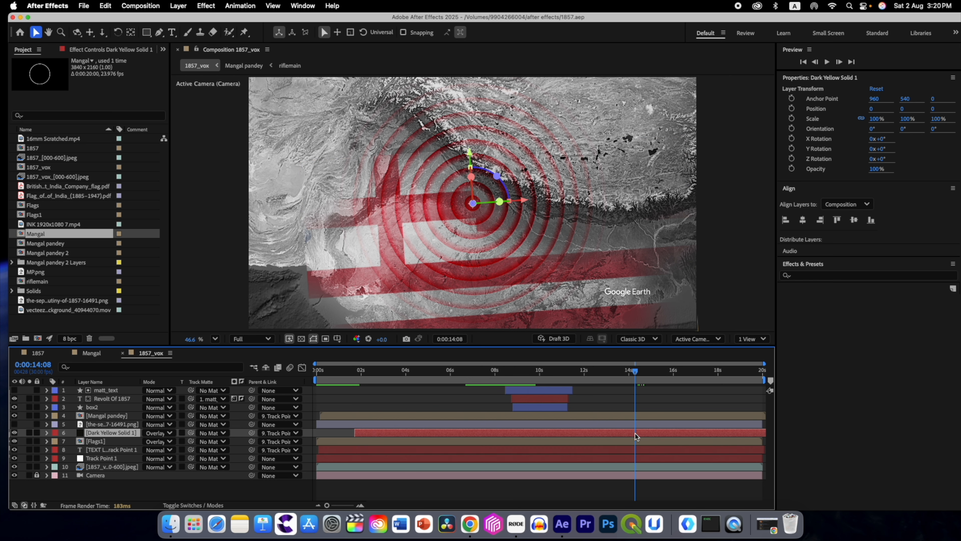
pyautogui.press('t')
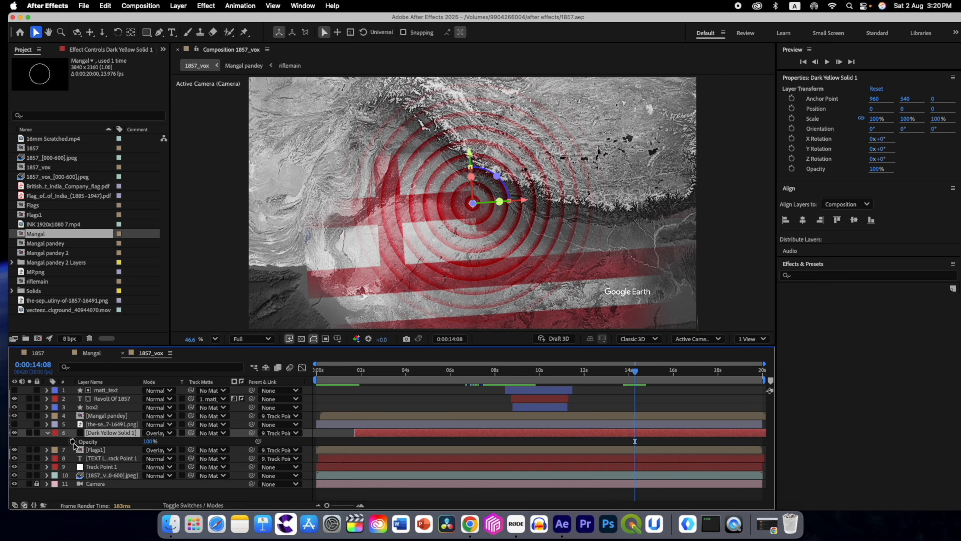
pyautogui.click(72, 441)
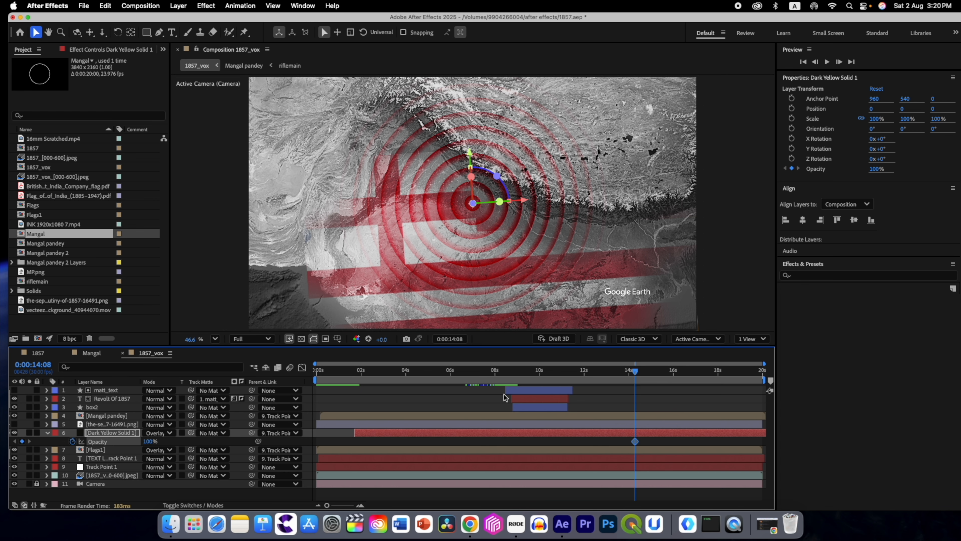
pyautogui.click(22, 441)
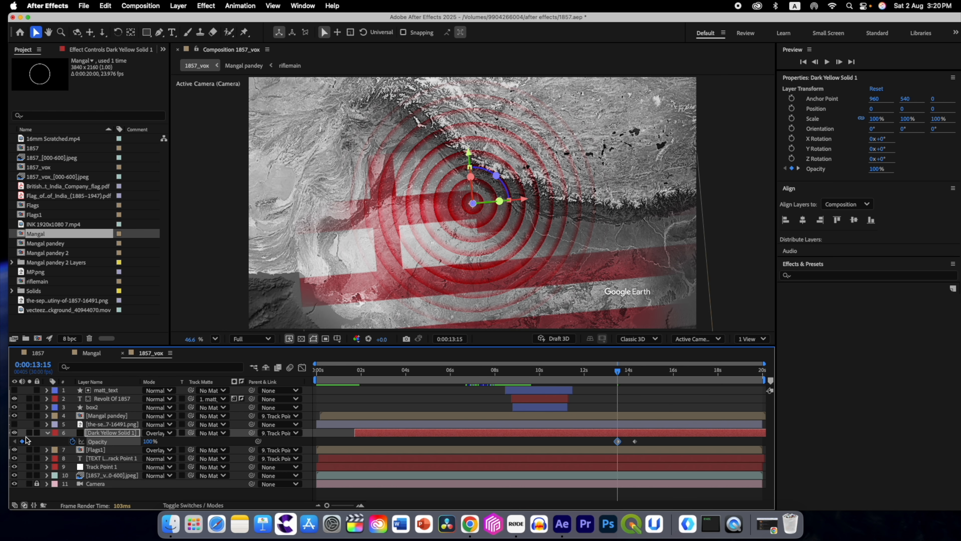
pyautogui.click(30, 441)
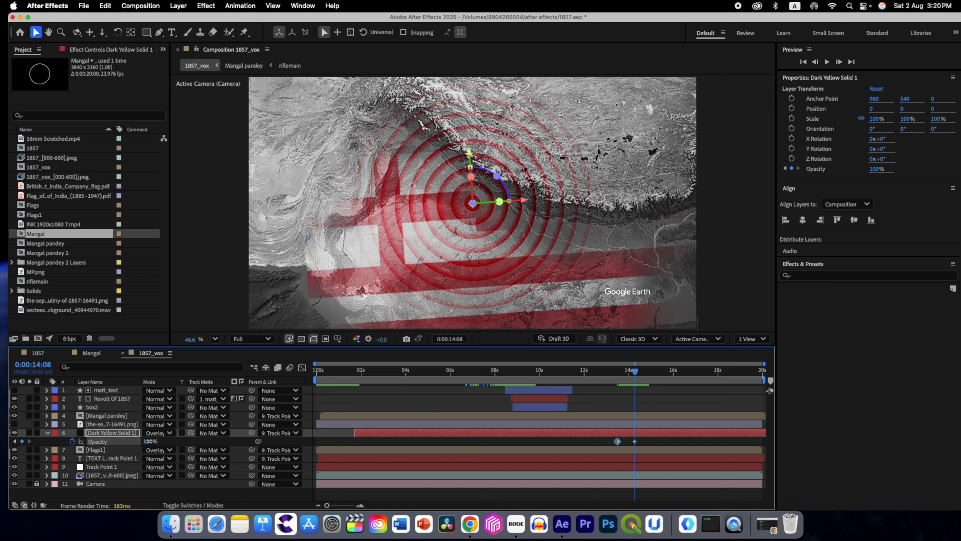
pyautogui.press('Return')
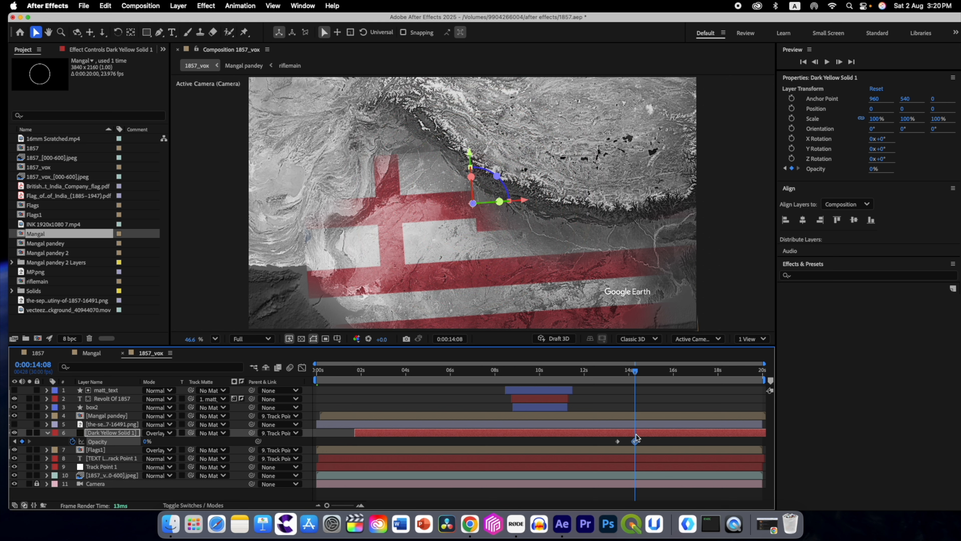
# Step: Apply Easy Ease to both Opacity keyframes of Dark Yellow Solid 1, and check the map footage's Tint effect
pyautogui.moveTo(641, 441); pyautogui.dragTo(591, 441)
pyautogui.press('F9')
pyautogui.moveTo(635, 373); pyautogui.dragTo(715, 376)
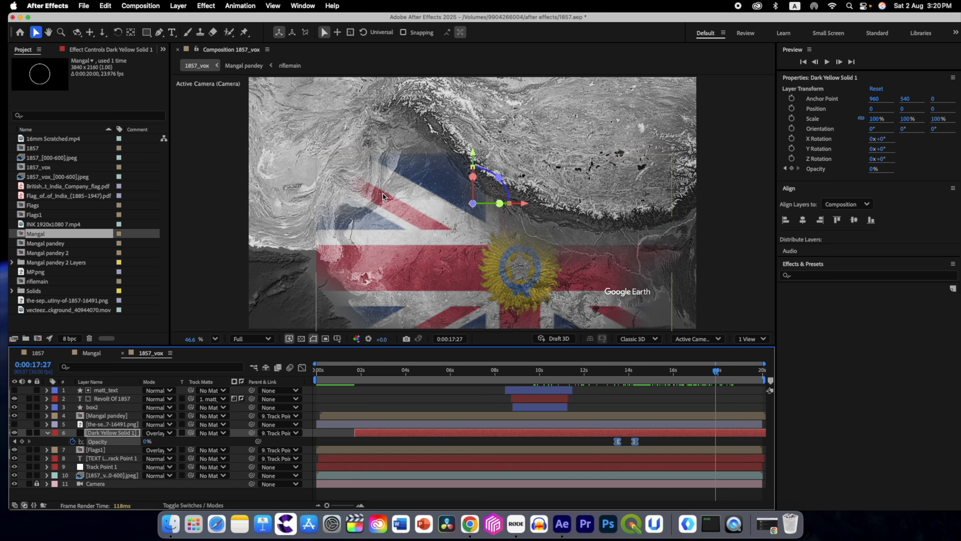
pyautogui.moveTo(723, 376)
pyautogui.mouseDown()
pyautogui.moveTo(635, 373)
pyautogui.moveTo(710, 372)
pyautogui.mouseUp()
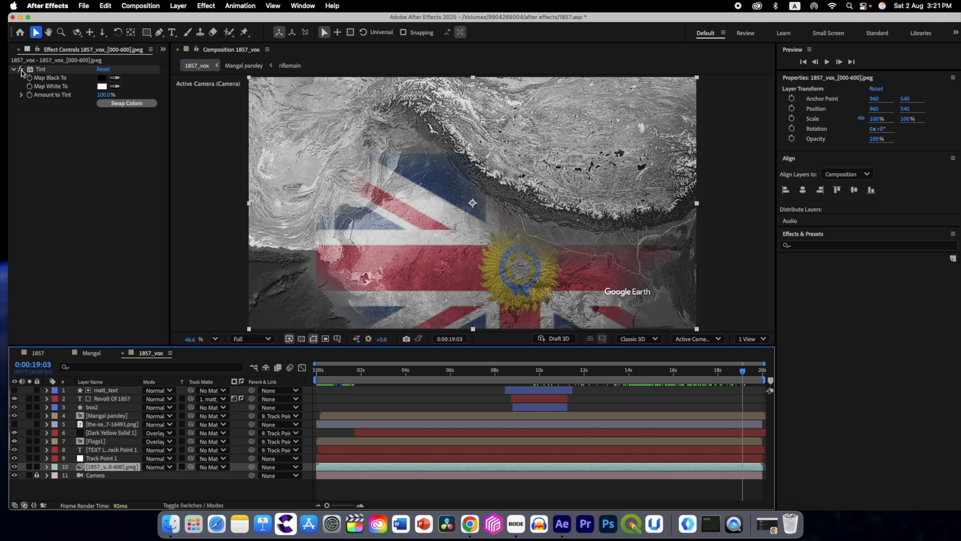
pyautogui.click(22, 70)
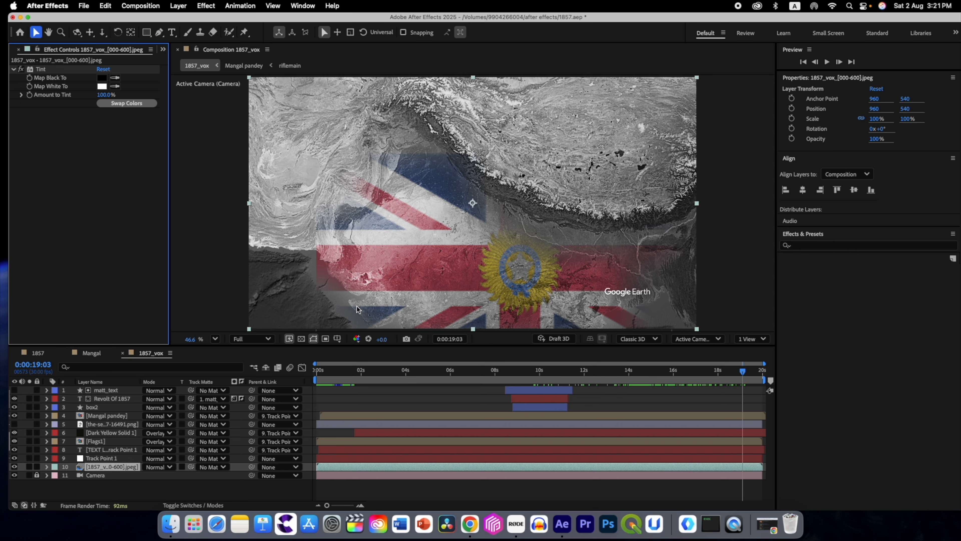
# Step: Set the Mask Expansion of Mask 1 on the Flags1 layer to -94 pixels and scrub back over the flag section
pyautogui.click(98, 440)
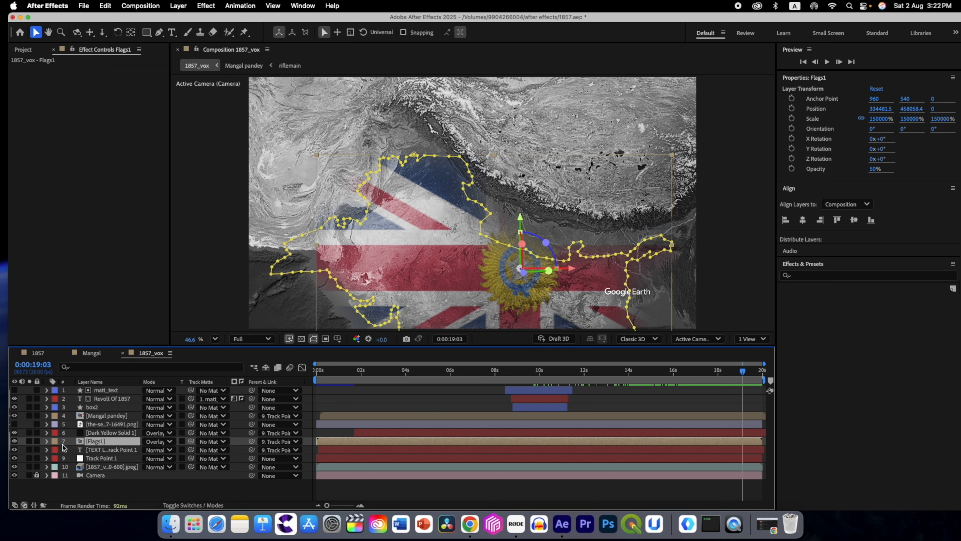
pyautogui.click(47, 440)
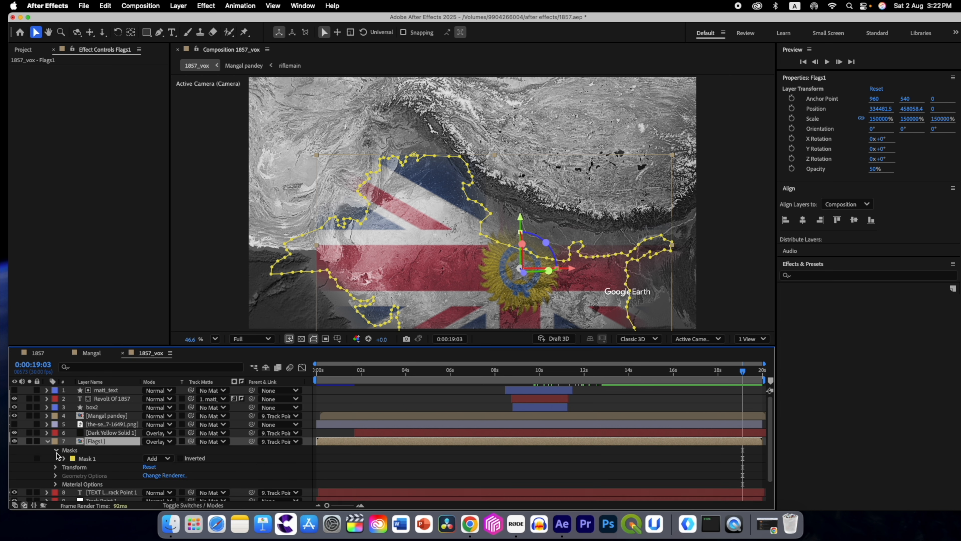
pyautogui.click(63, 458)
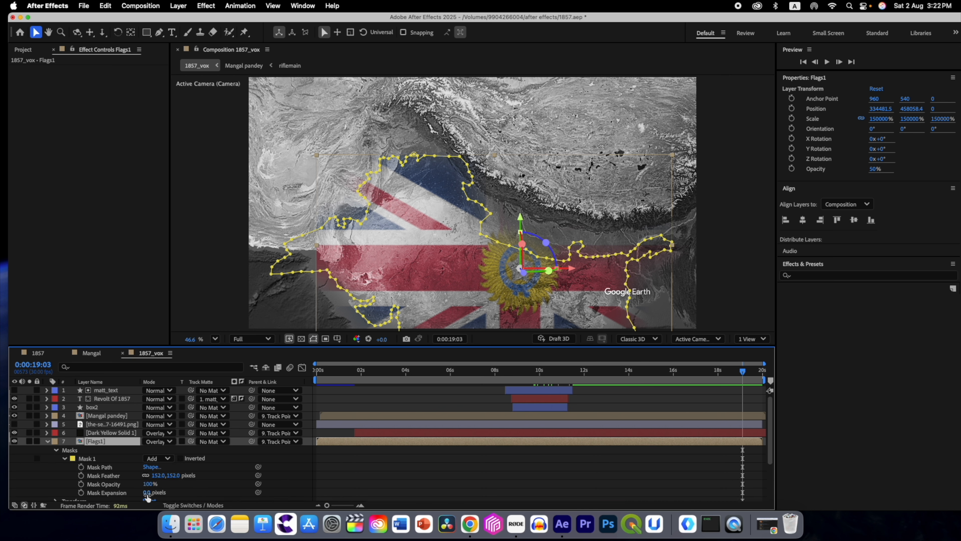
pyautogui.moveTo(146, 493); pyautogui.dragTo(102, 494)
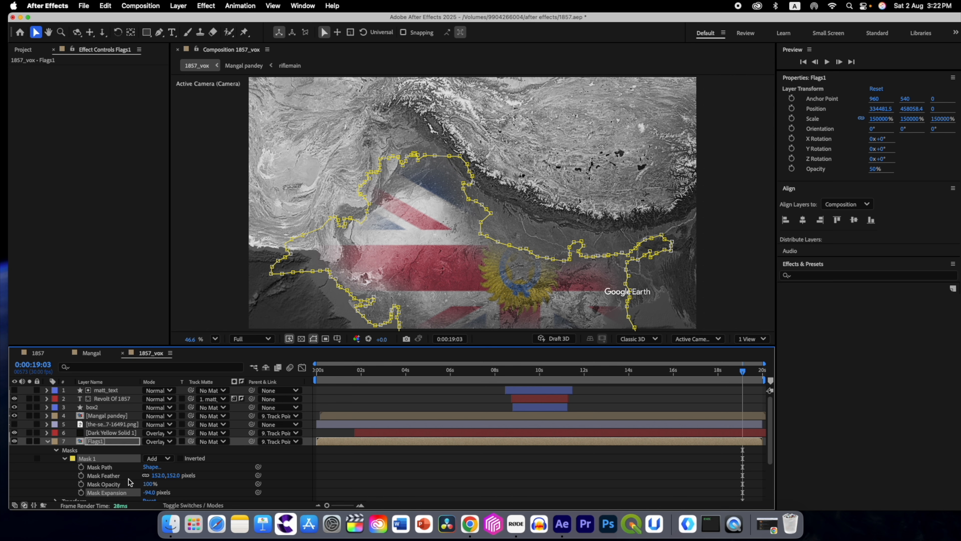
pyautogui.moveTo(743, 372); pyautogui.dragTo(658, 378)
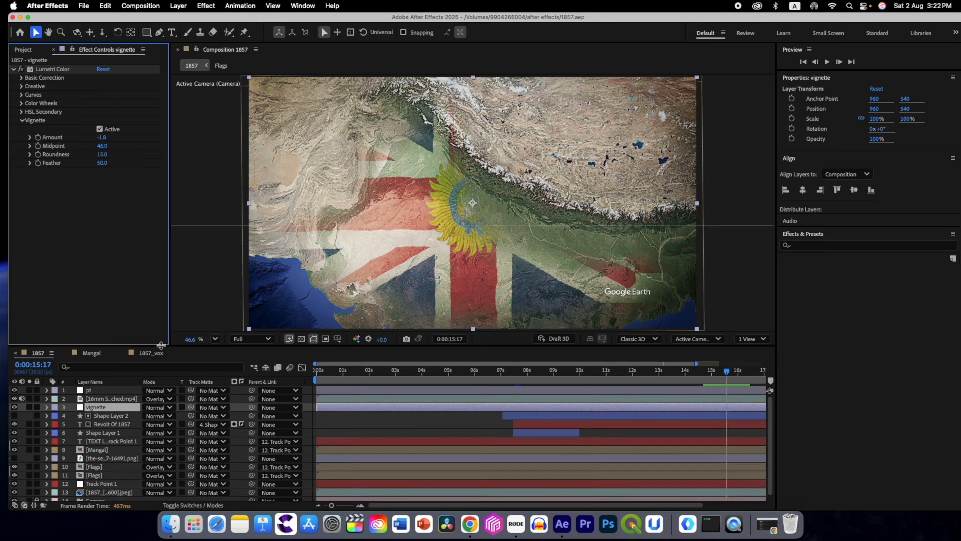
pyautogui.click(156, 353)
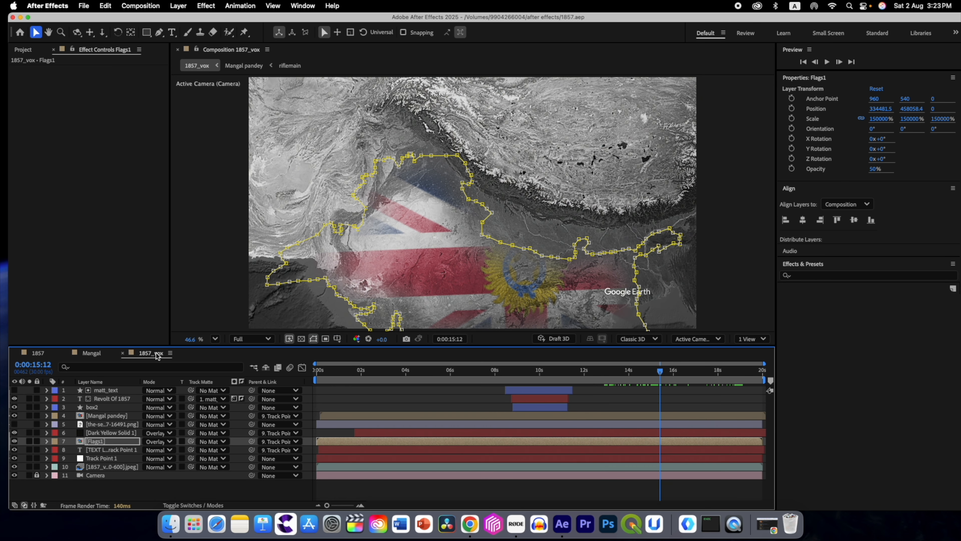
# Step: Create a new adjustment layer in the 1857_vox composition and name it vignette
pyautogui.click(144, 494)
pyautogui.rightClick(144, 496)
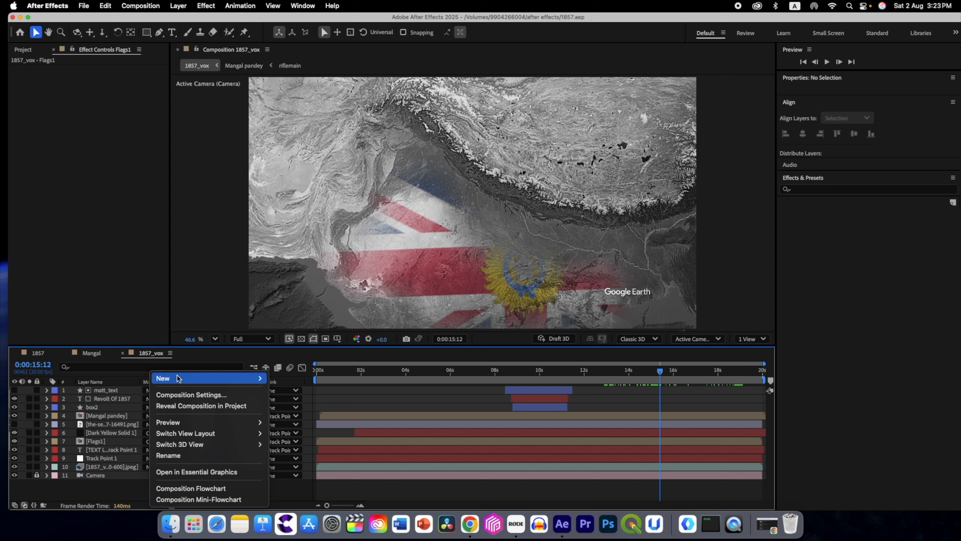
pyautogui.moveTo(212, 378)
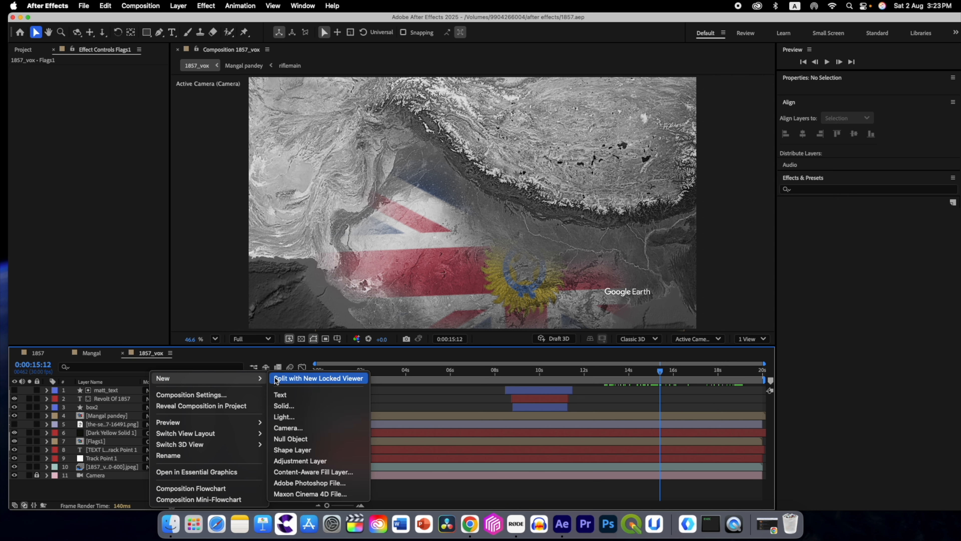
pyautogui.click(297, 460)
pyautogui.press('Return')
pyautogui.write('vign')
pyautogui.press('Return')
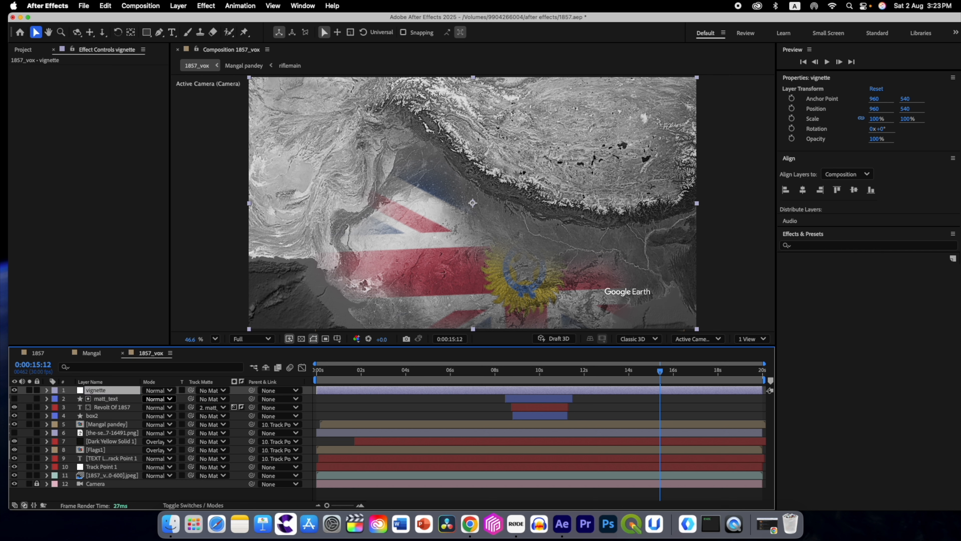
# Step: Apply Lumetri Color to the vignette layer and set its Vignette Amount to -1.9, Midpoint to 48 and Roundness to 15
pyautogui.hotkey('ctrl', 'space')
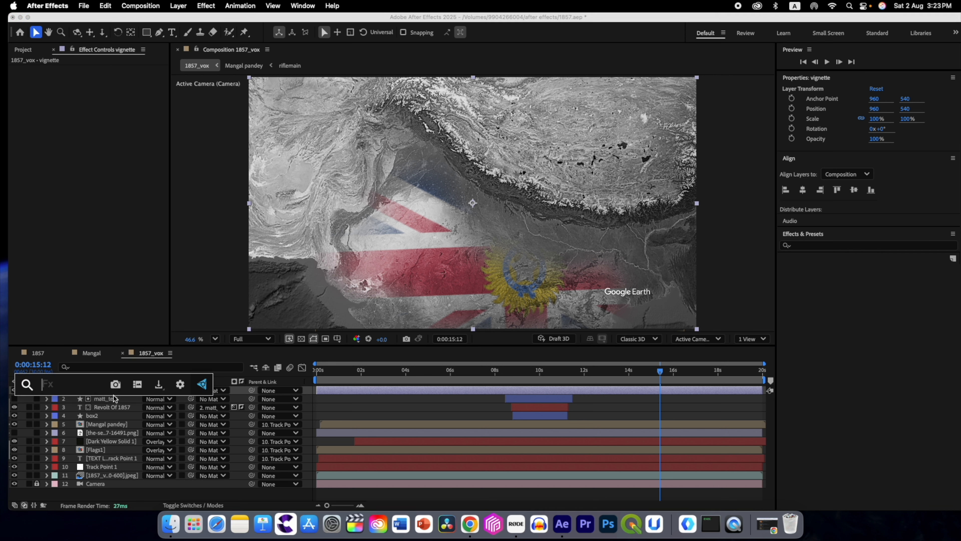
pyautogui.write('lume')
pyautogui.click(94, 409)
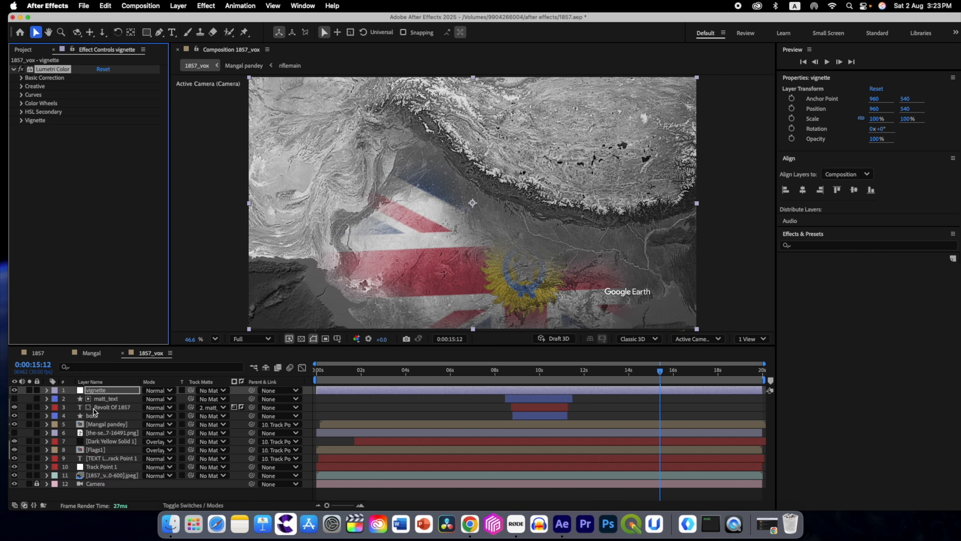
pyautogui.click(22, 120)
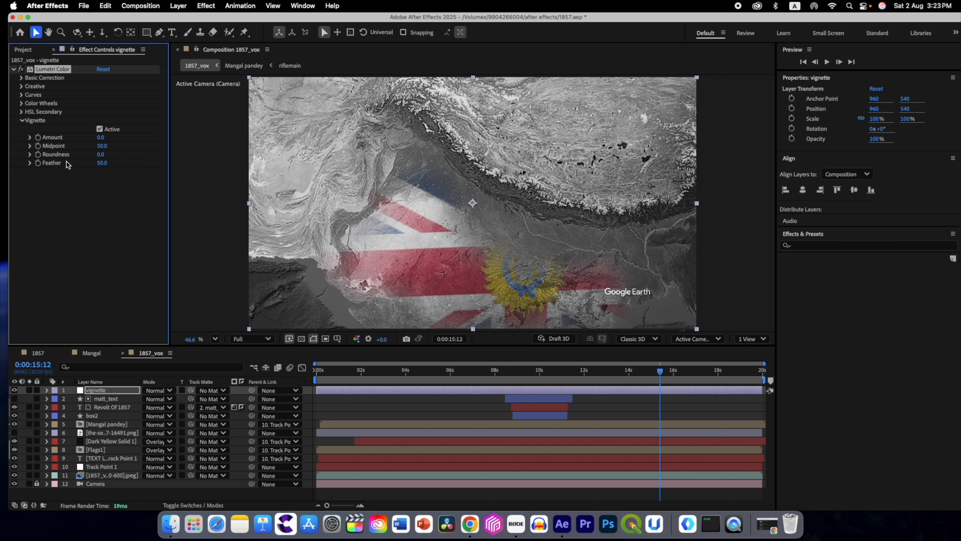
pyautogui.moveTo(100, 137)
pyautogui.mouseDown()
pyautogui.moveTo(45, 138)
pyautogui.moveTo(89, 140)
pyautogui.mouseUp()
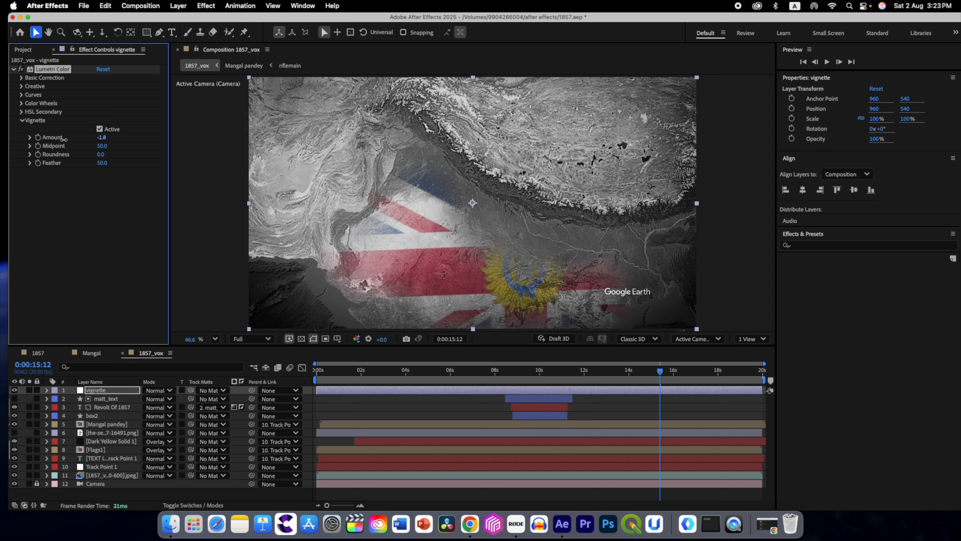
pyautogui.moveTo(100, 155); pyautogui.dragTo(109, 156)
pyautogui.click(104, 154)
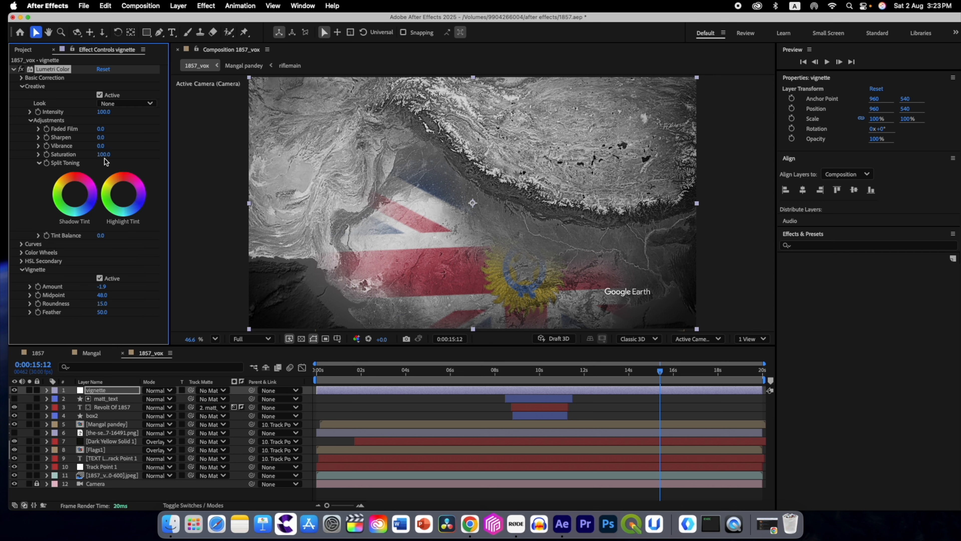
# Step: Set Faded Film to 25 in the Creative adjustments of the vignette layer's Lumetri Color
pyautogui.click(100, 129)
pyautogui.write('25')
pyautogui.press('Return')
# Step: Preview the 16mm Scratched.mp4 footage, scrub through part of it and return to the 1857_vox composition
pyautogui.click(40, 140)
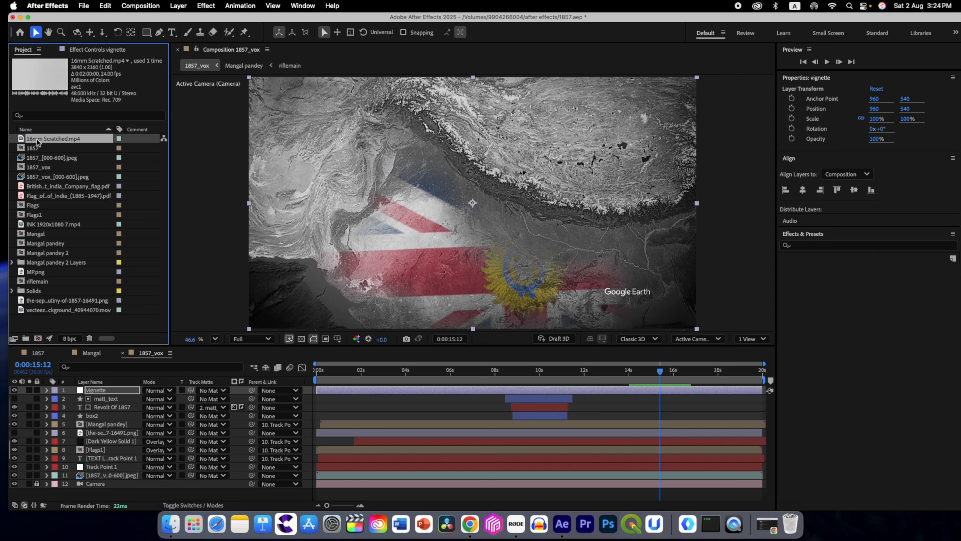
pyautogui.doubleClick(37, 139)
pyautogui.moveTo(477, 320); pyautogui.dragTo(493, 320)
pyautogui.click(433, 49)
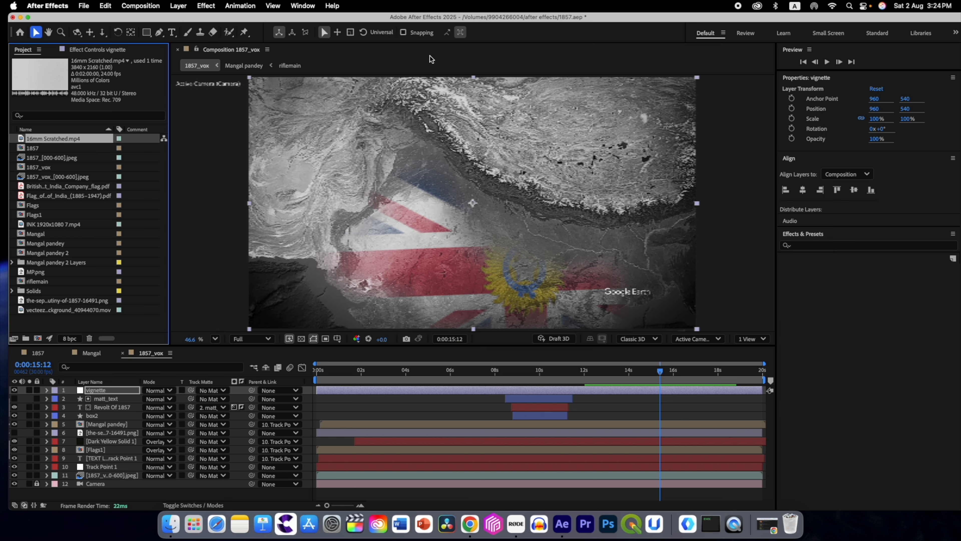
# Step: Interpret the 16mm Scratched.mp4 footage so that it loops 20 times
pyautogui.rightClick(44, 140)
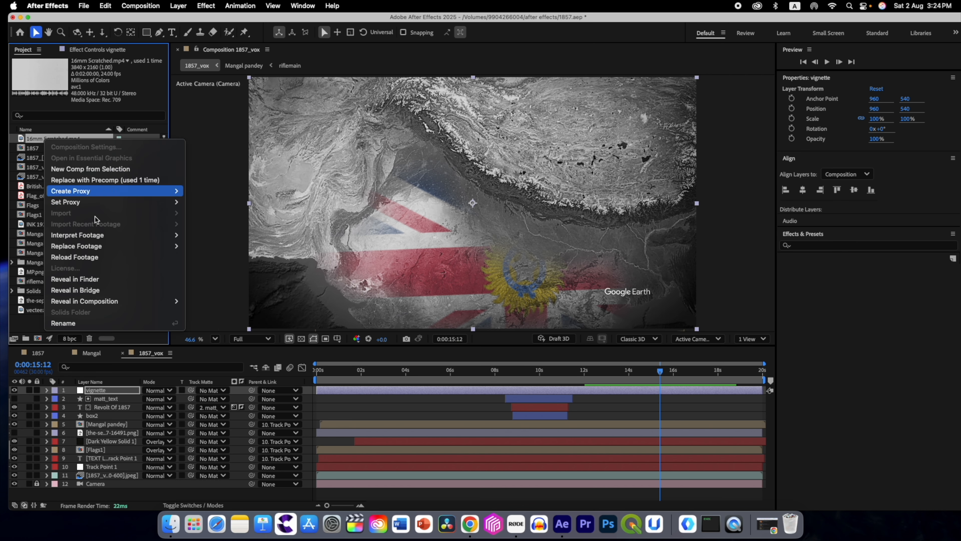
pyautogui.moveTo(178, 236)
pyautogui.click(220, 237)
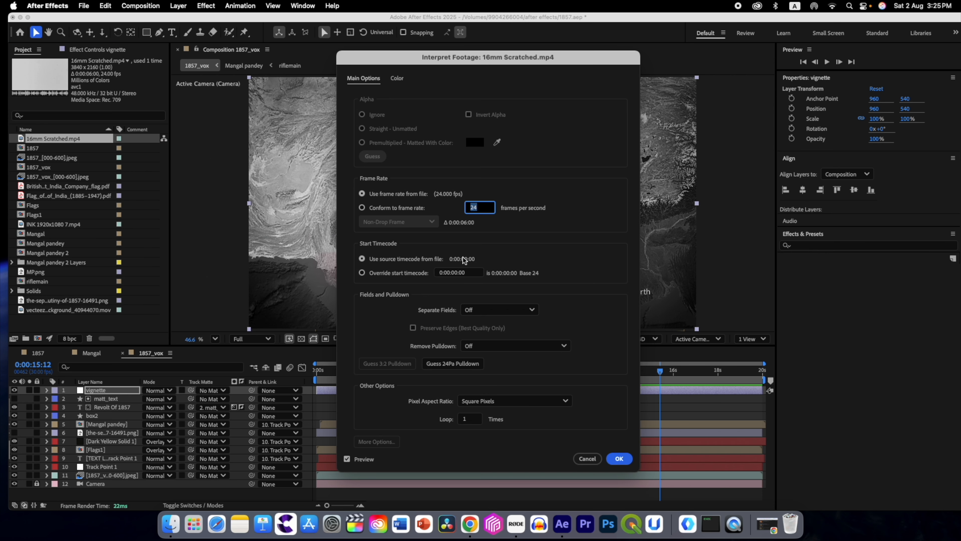
pyautogui.click(462, 419)
pyautogui.write('20')
pyautogui.press('Tab')
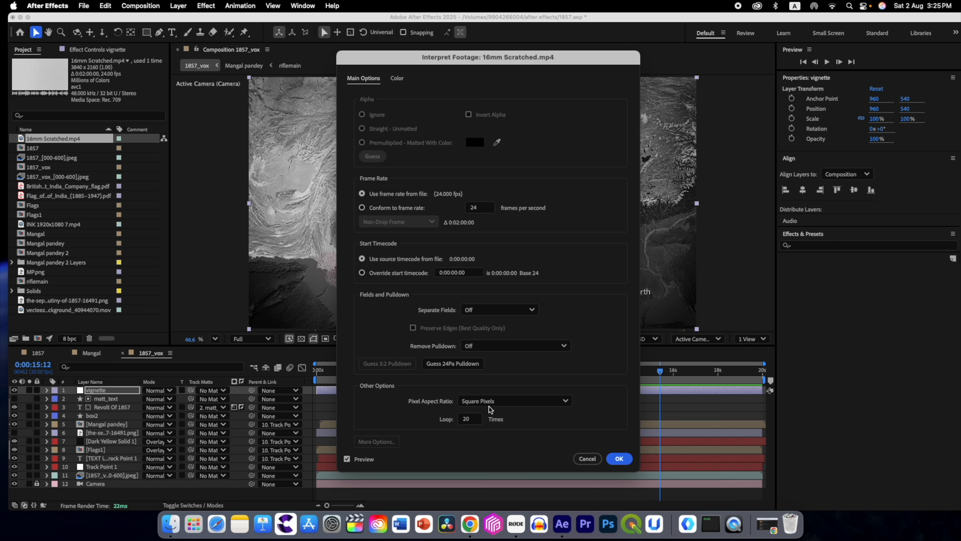
pyautogui.click(618, 459)
# Step: Add 16mm Scratched.mp4 as the topmost layer of 1857_vox and set its Scale to 50%
pyautogui.moveTo(22, 141); pyautogui.dragTo(112, 391)
pyautogui.press('s')
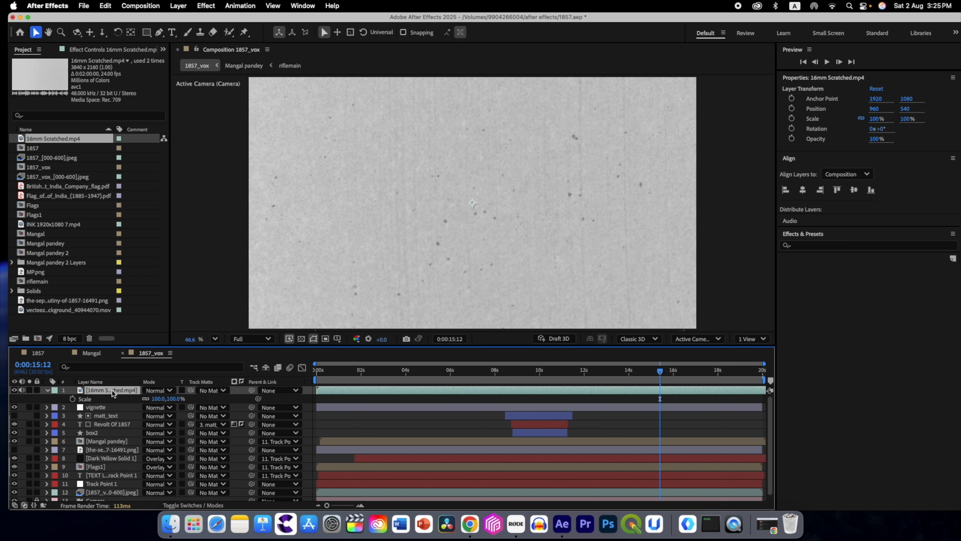
pyautogui.click(161, 398)
pyautogui.write('50')
pyautogui.press('Return')
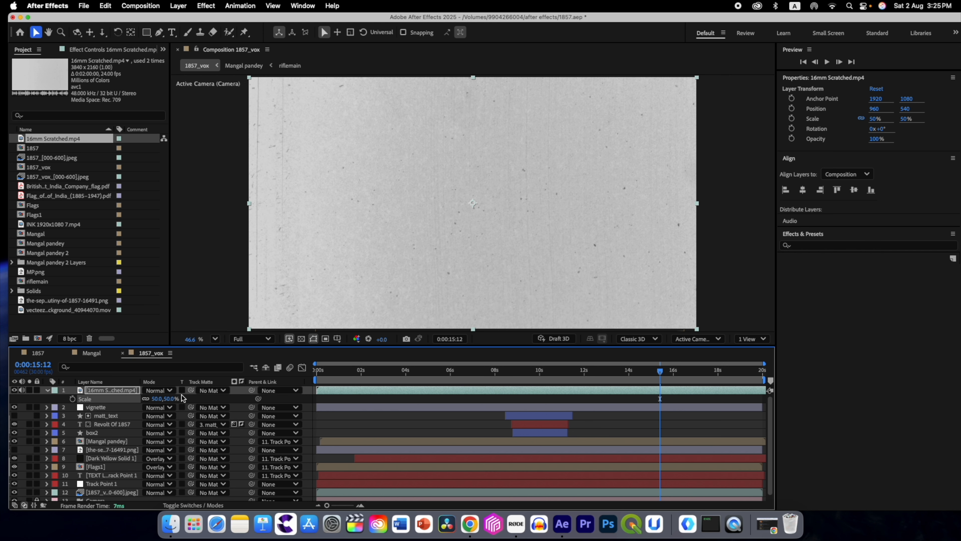
# Step: Set the 16mm Scratched.mp4 layer's blending mode to Overlay and its Opacity to 35%, after glancing at the 1857 composition
pyautogui.click(39, 354)
pyautogui.click(149, 352)
pyautogui.click(159, 391)
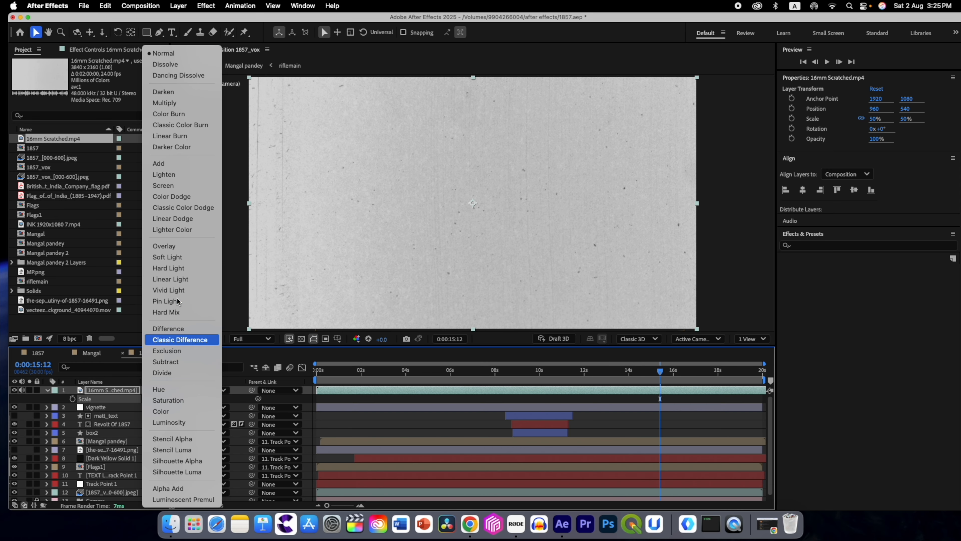
pyautogui.click(179, 247)
pyautogui.press('t')
pyautogui.moveTo(154, 399); pyautogui.dragTo(138, 401)
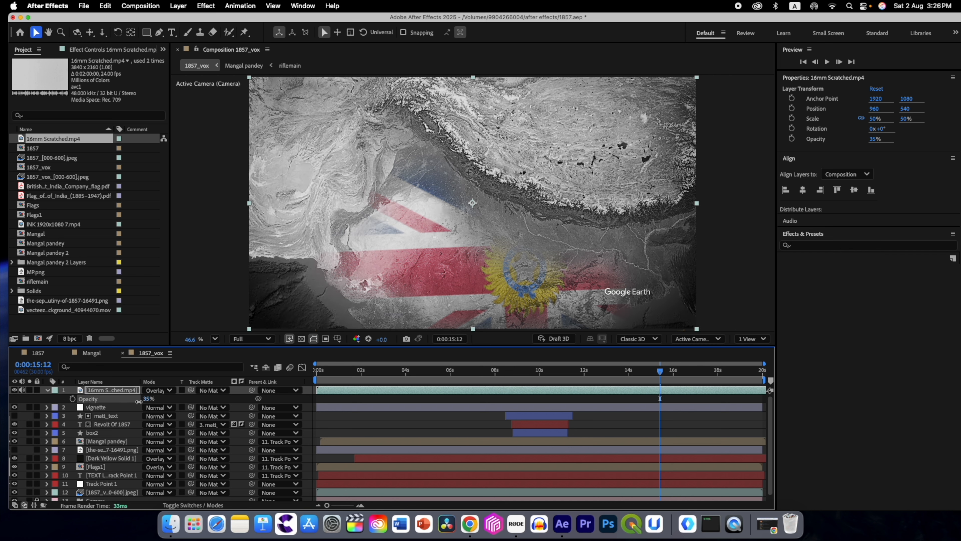
pyautogui.click(47, 390)
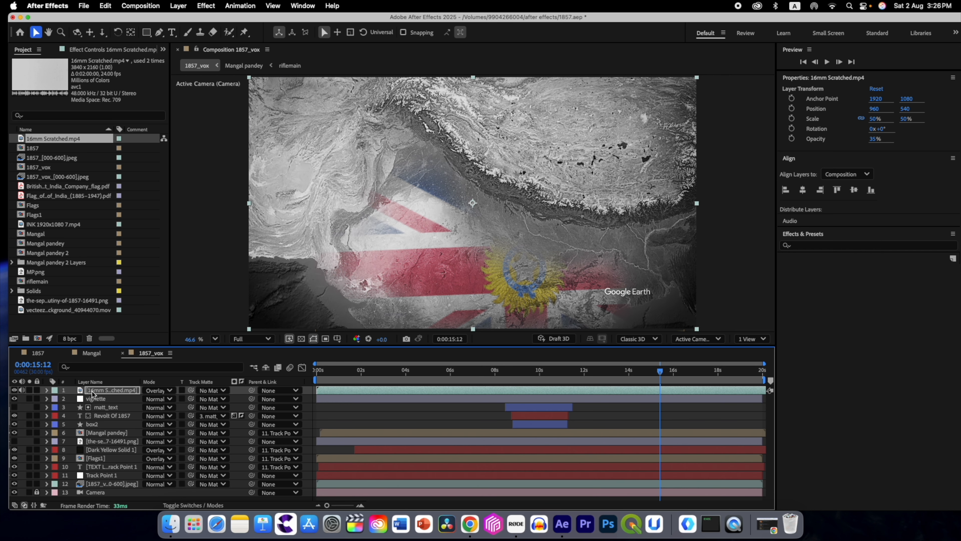
# Step: Create another adjustment layer above the scratched footage in 1857_vox and name it pt
pyautogui.moveTo(307, 346); pyautogui.dragTo(305, 325)
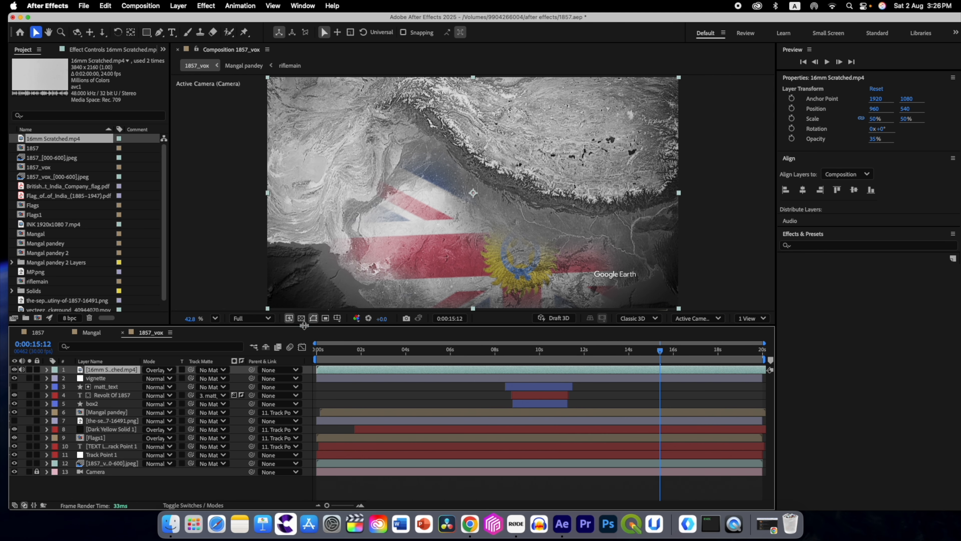
pyautogui.click(134, 489)
pyautogui.rightClick(134, 489)
pyautogui.moveTo(162, 380)
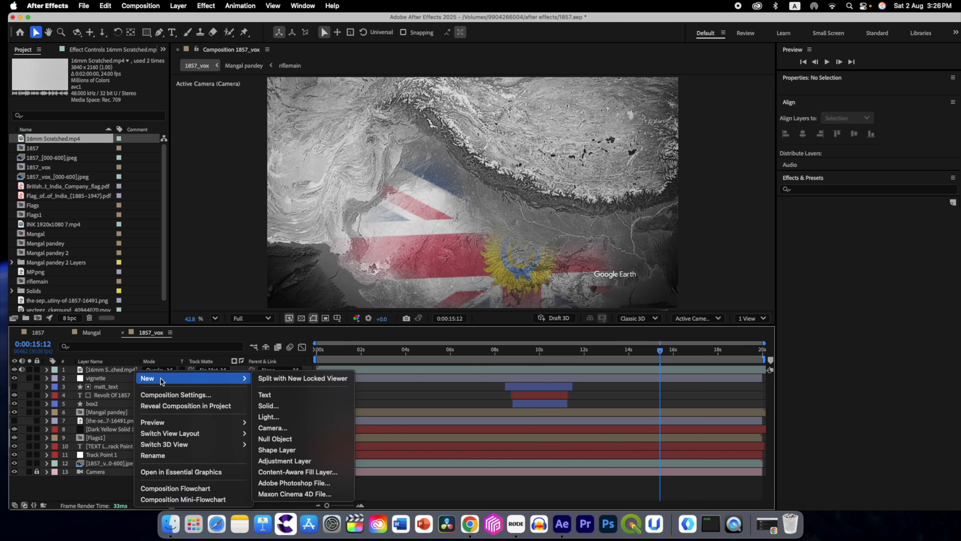
pyautogui.click(281, 460)
pyautogui.press('Return')
pyautogui.write('p')
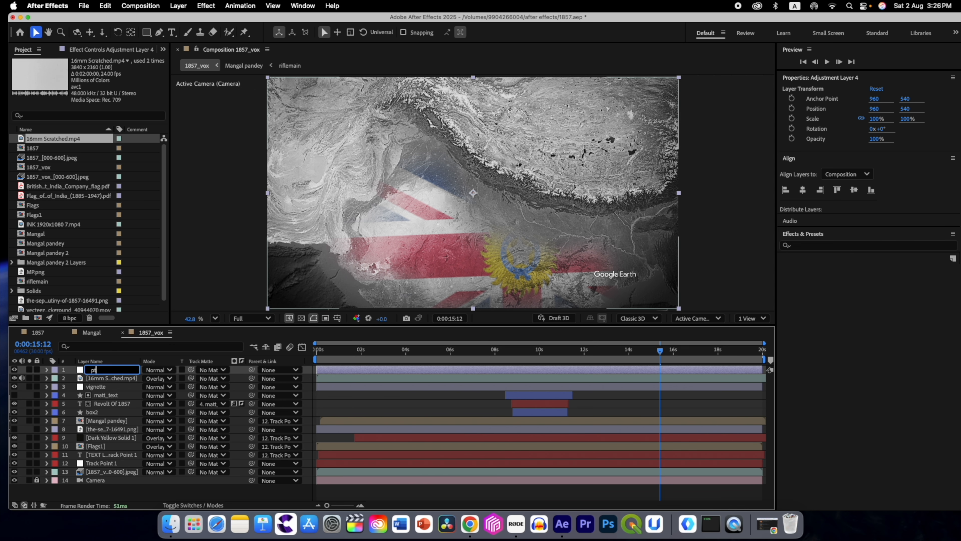
pyautogui.press('Return')
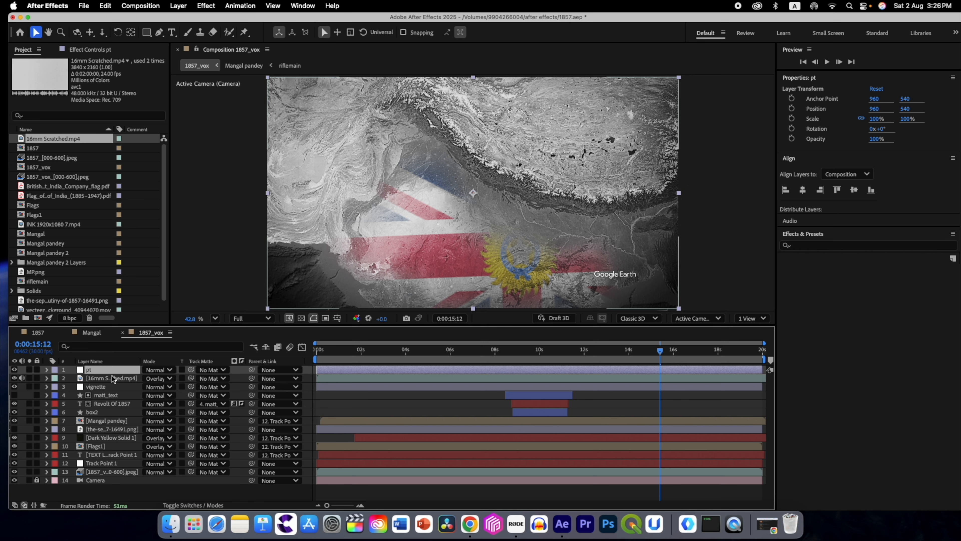
# Step: Apply the Posterize Time effect to the pt layer and set its Frame Rate to 10
pyautogui.hotkey('ctrl', 'space')
pyautogui.write('poster')
pyautogui.click(106, 394)
pyautogui.click(99, 81)
pyautogui.write('10')
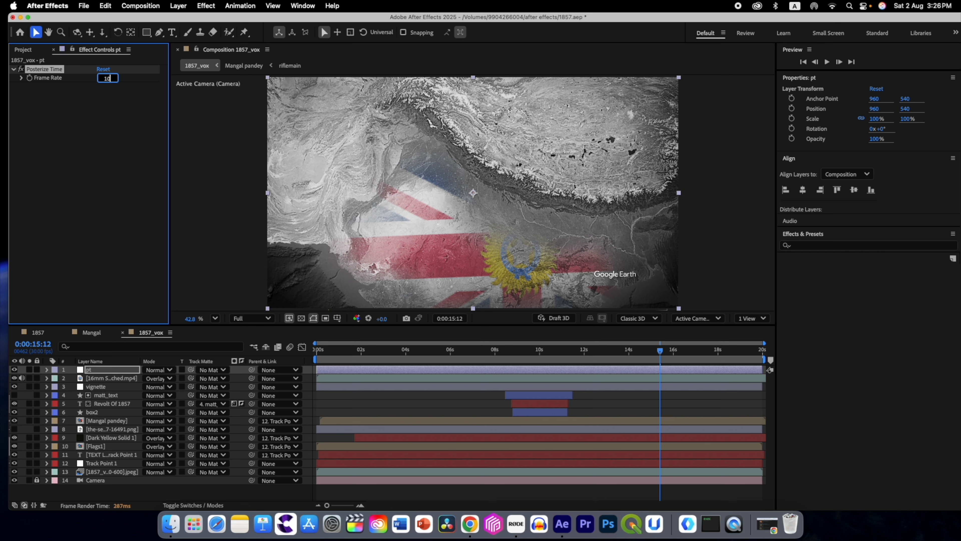
pyautogui.press('Return')
# Step: Scrub back through the title section to 0:00:01:04 and set the composition's preview resolution to Full
pyautogui.moveTo(660, 350); pyautogui.dragTo(507, 350)
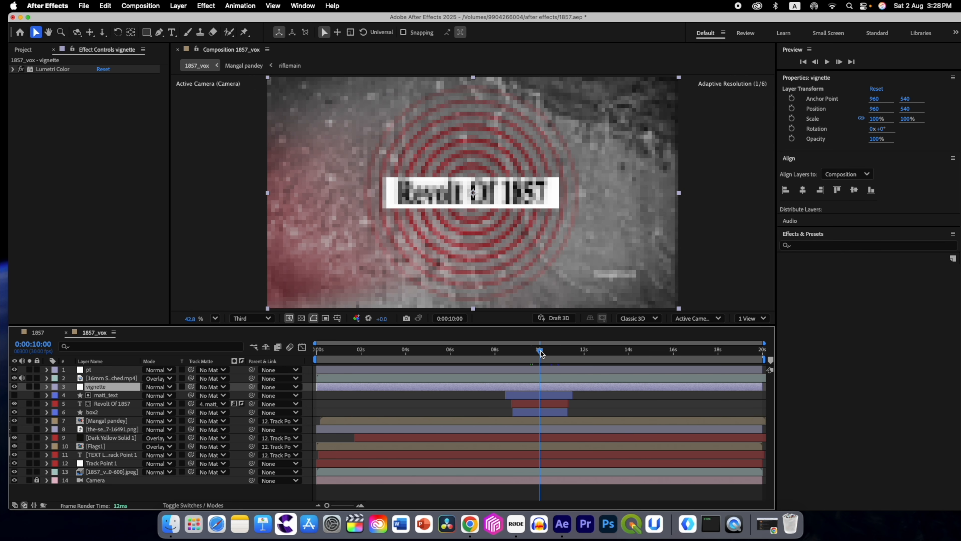
pyautogui.moveTo(545, 350); pyautogui.dragTo(342, 355)
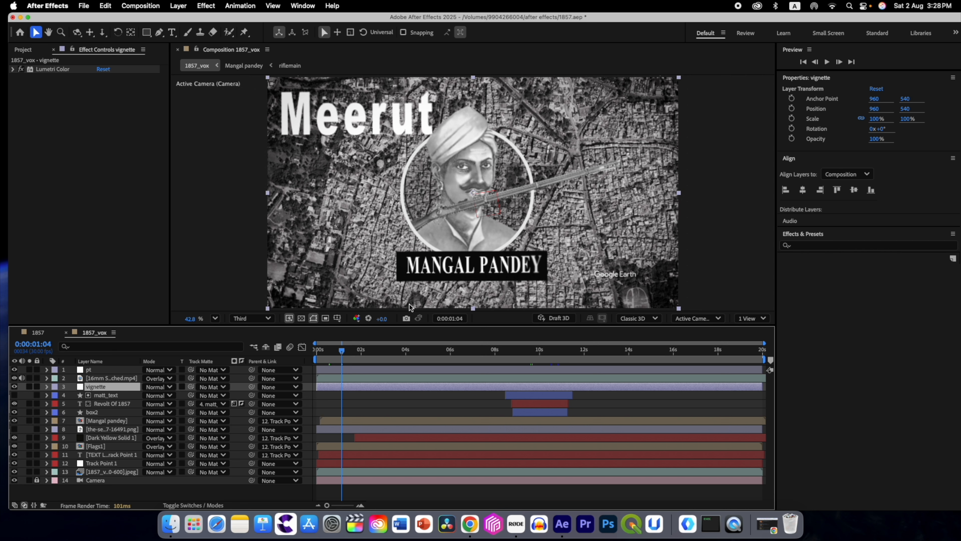
pyautogui.click(252, 318)
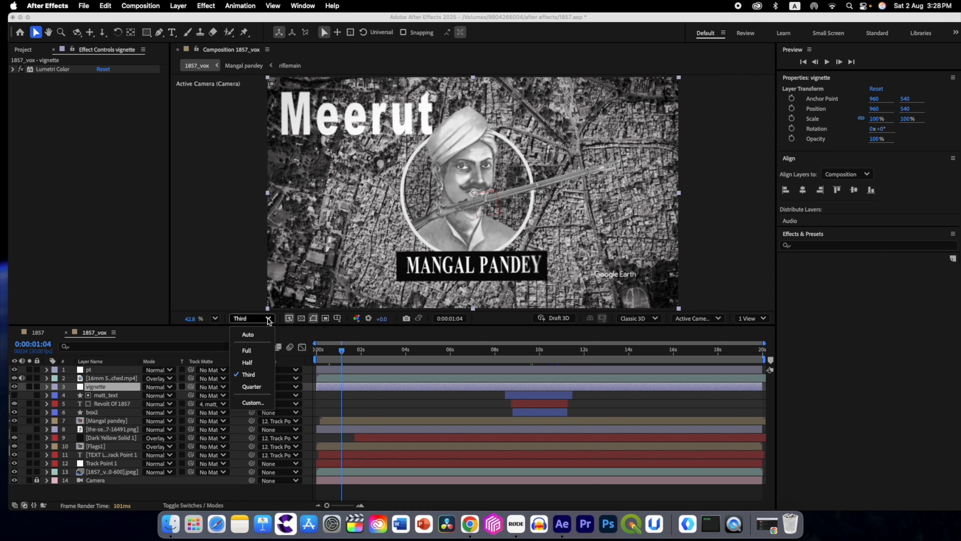
pyautogui.click(256, 353)
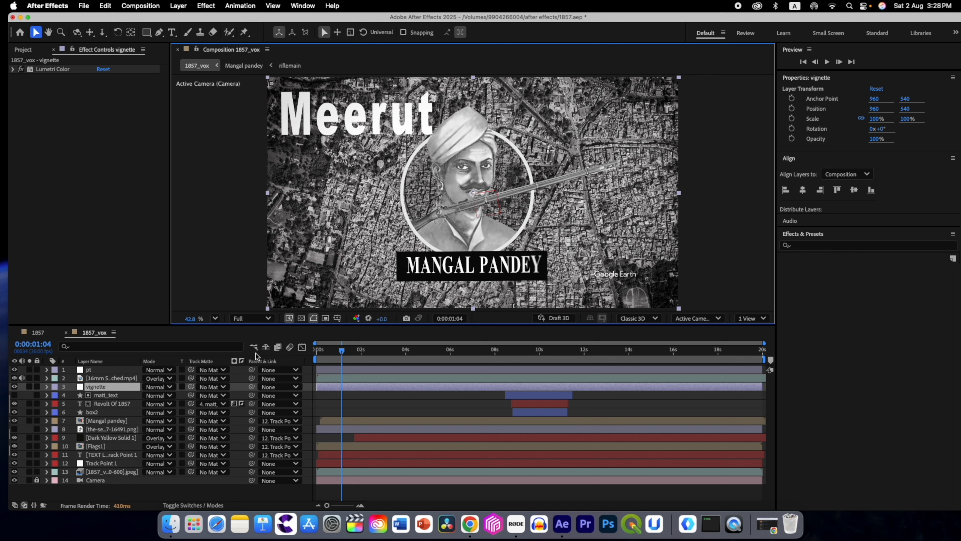